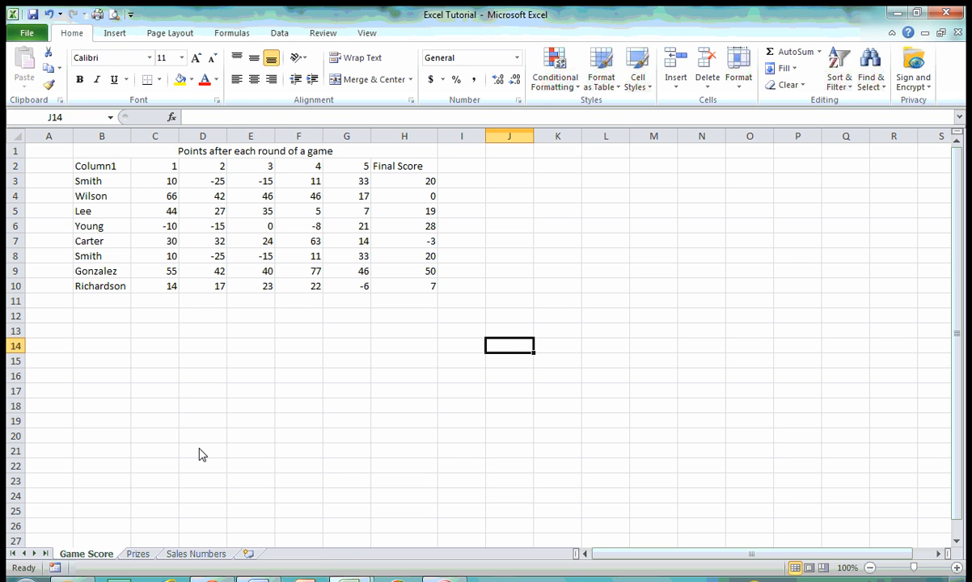
- Clear the Column1 header text from cell B2
left_click(118, 37)
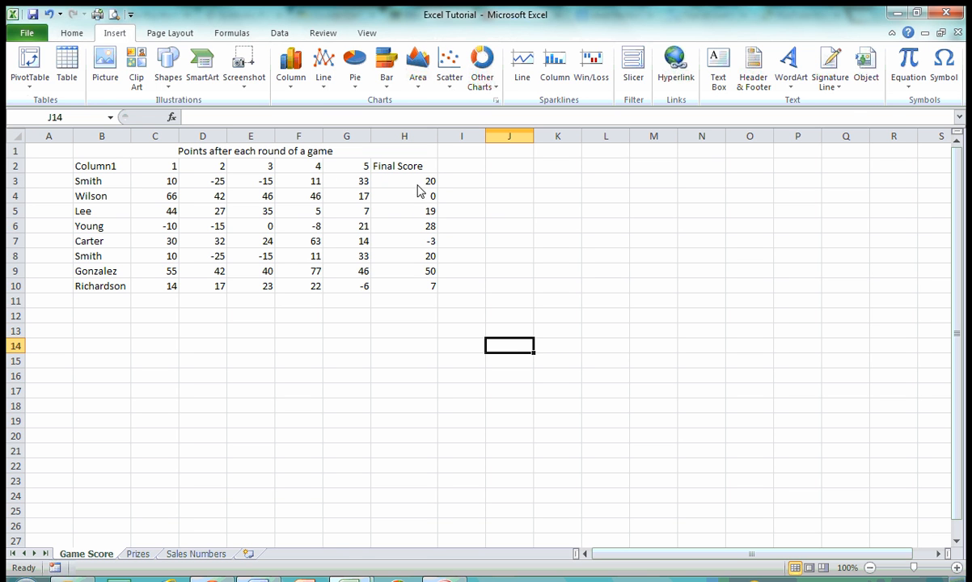
left_click(109, 170)
key("Delete")
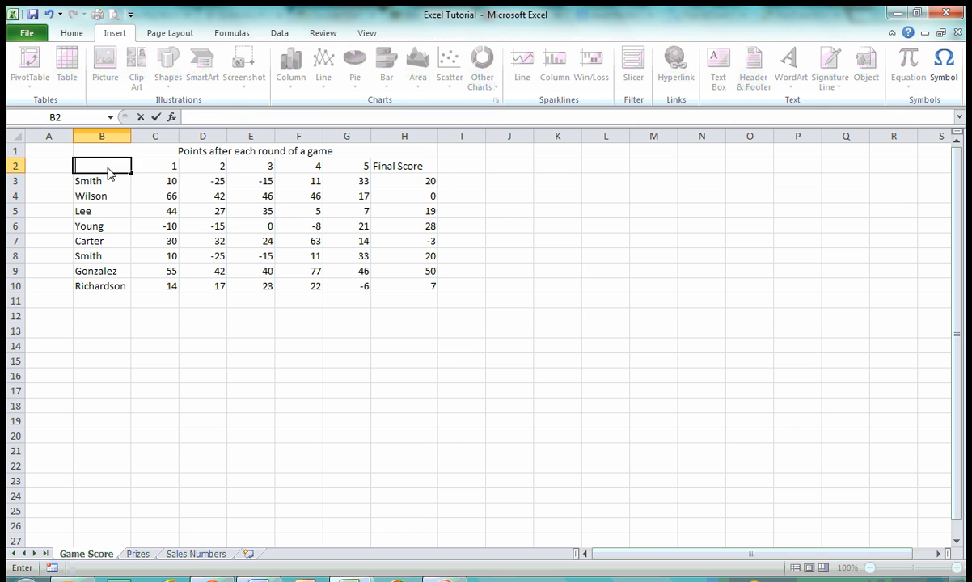
left_click(152, 315)
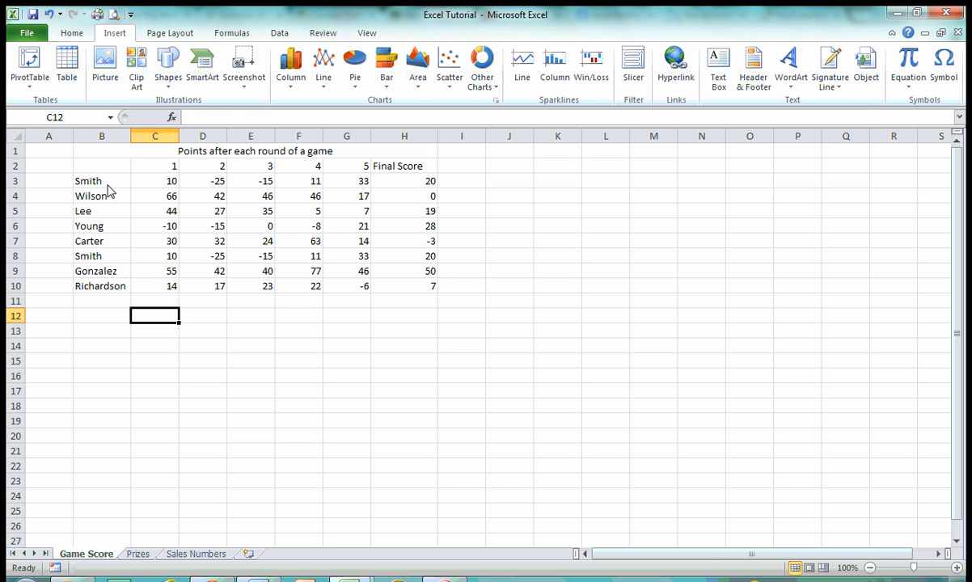
- Convert the range B2:H10 into a table with headers
left_click_drag(99, 172, 414, 288)
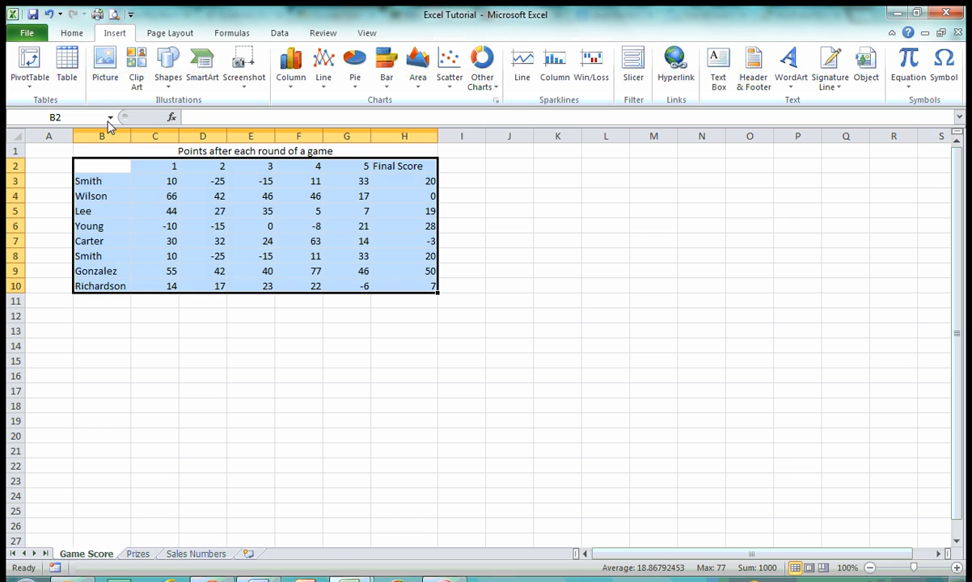
left_click(67, 73)
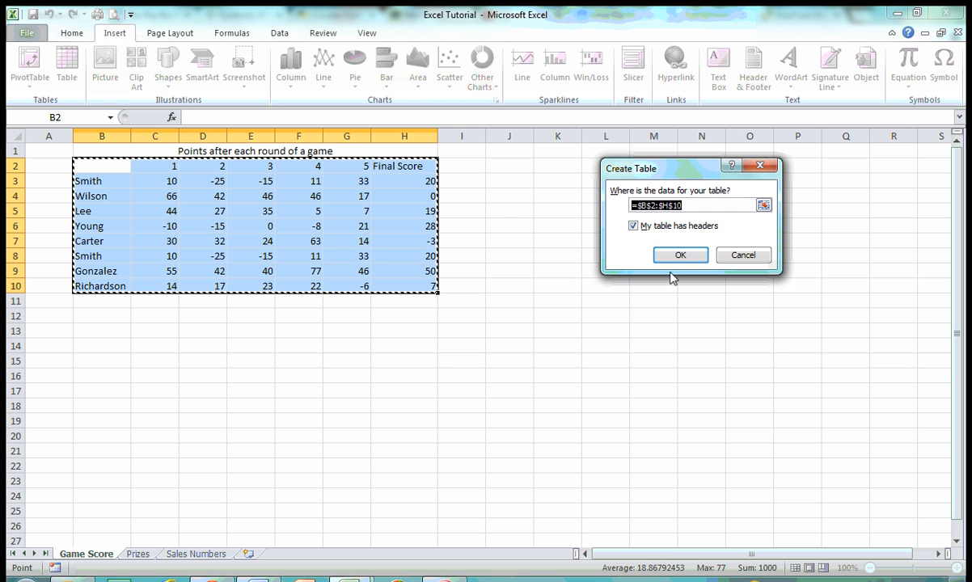
left_click(688, 257)
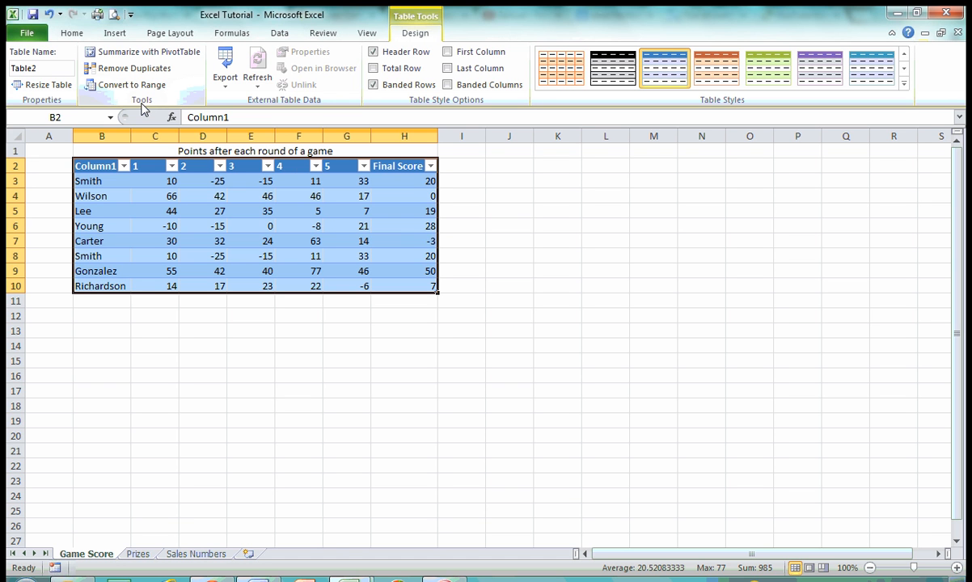
- Try summarizing Table2 with a PivotTable placed at cell K4 of the existing worksheet, then undo it
left_click(161, 56)
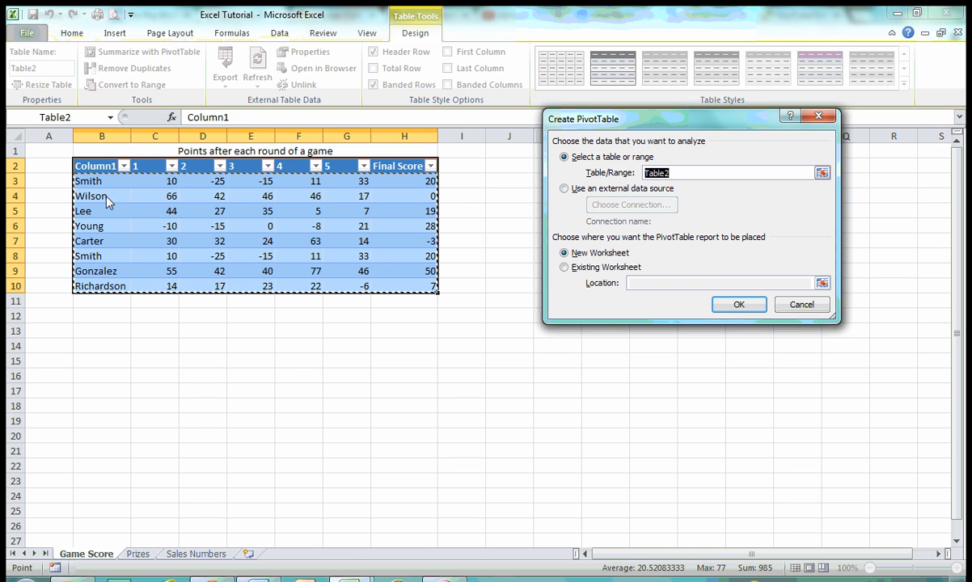
left_click(566, 270)
left_click_drag(701, 125, 268, 202)
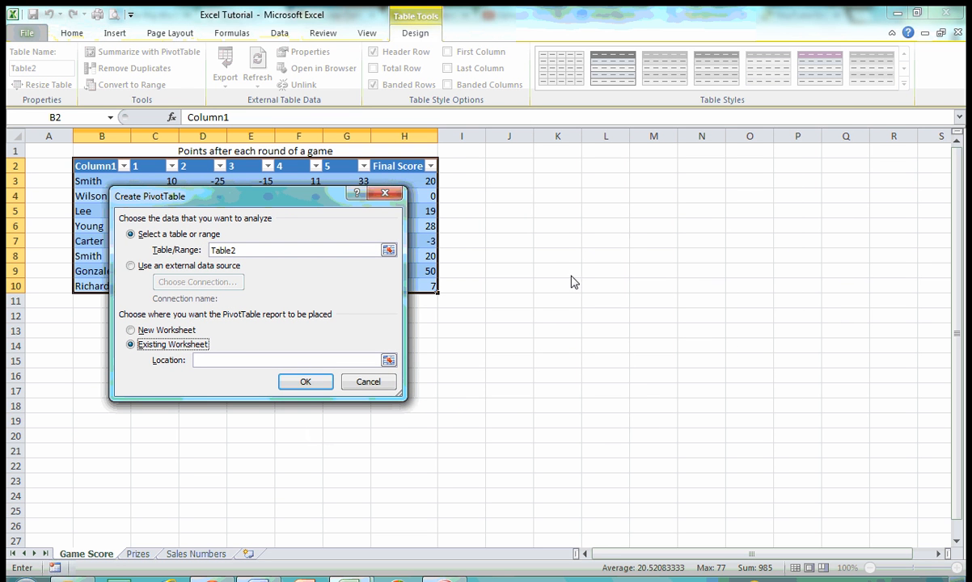
left_click(209, 362)
left_click(568, 199)
left_click(306, 383)
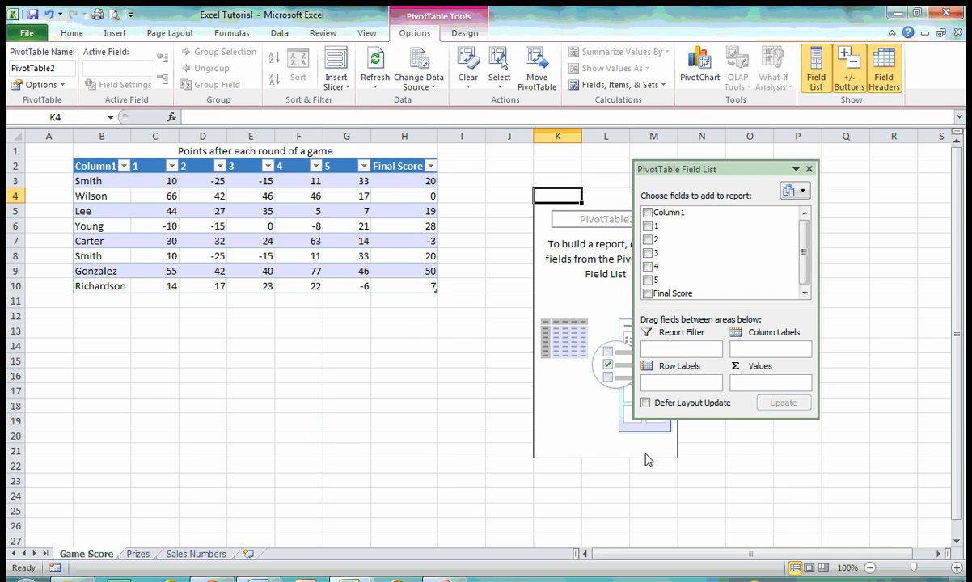
left_click(48, 15)
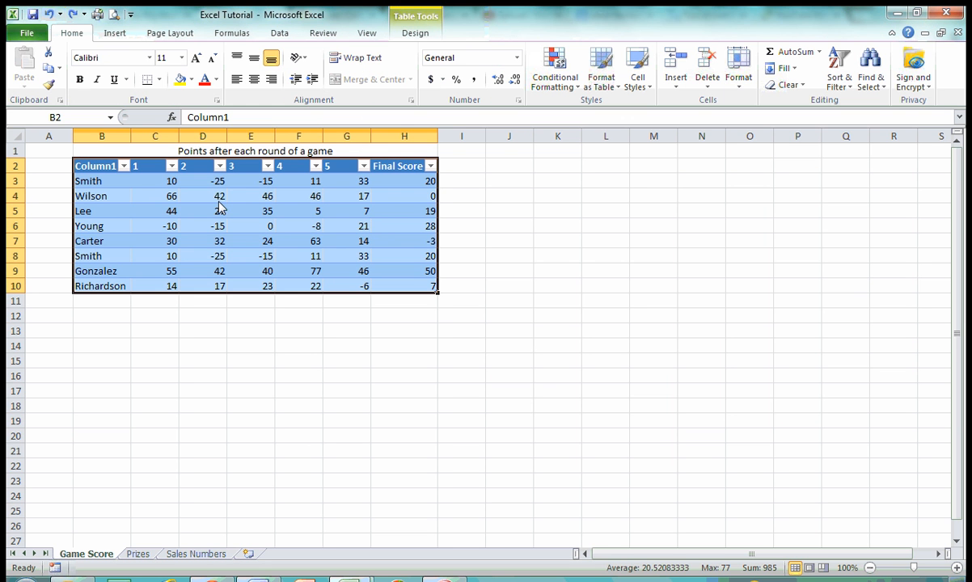
- Remove duplicate rows from the game score table, comparing all columns from Column1 to Final Score
left_click(301, 274)
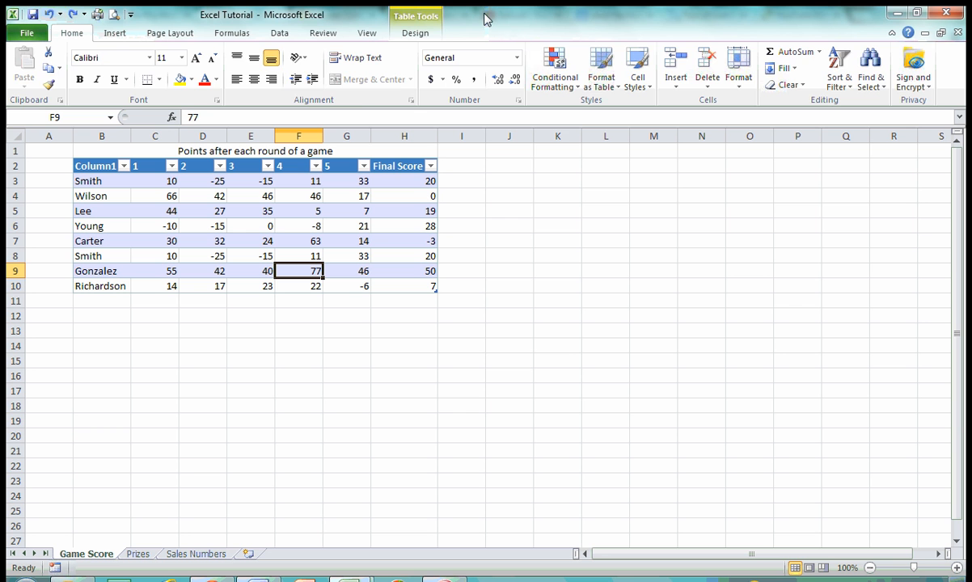
left_click(415, 33)
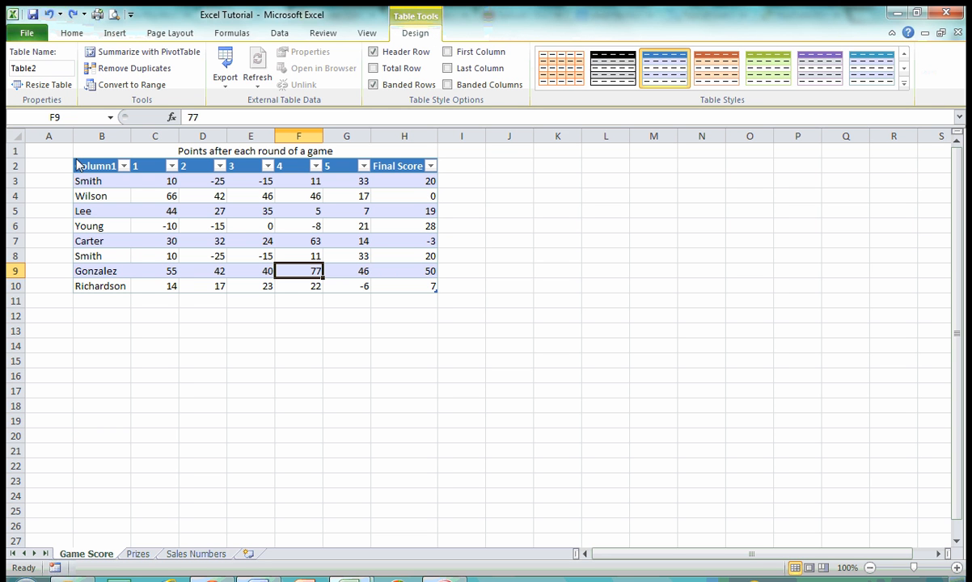
left_click(139, 69)
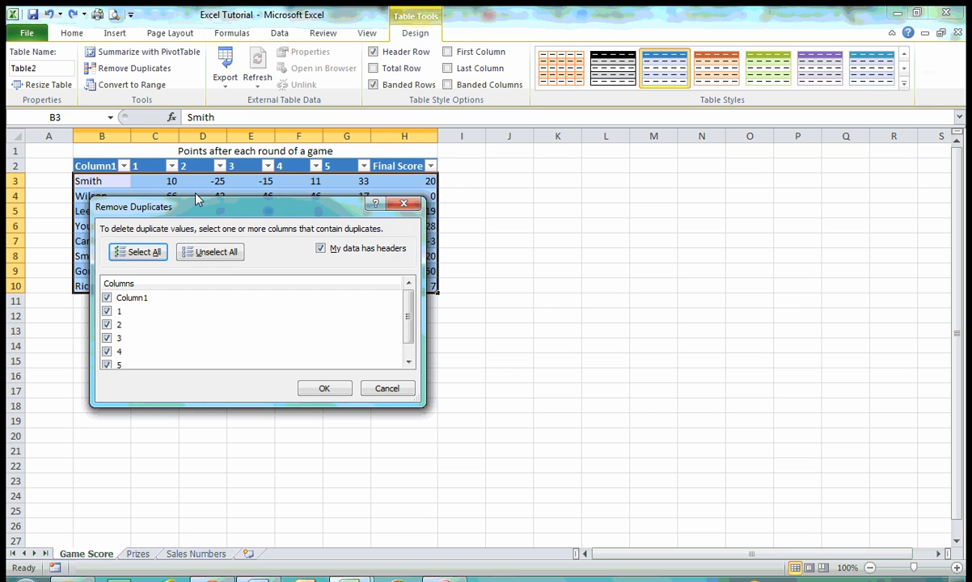
left_click_drag(196, 200, 575, 193)
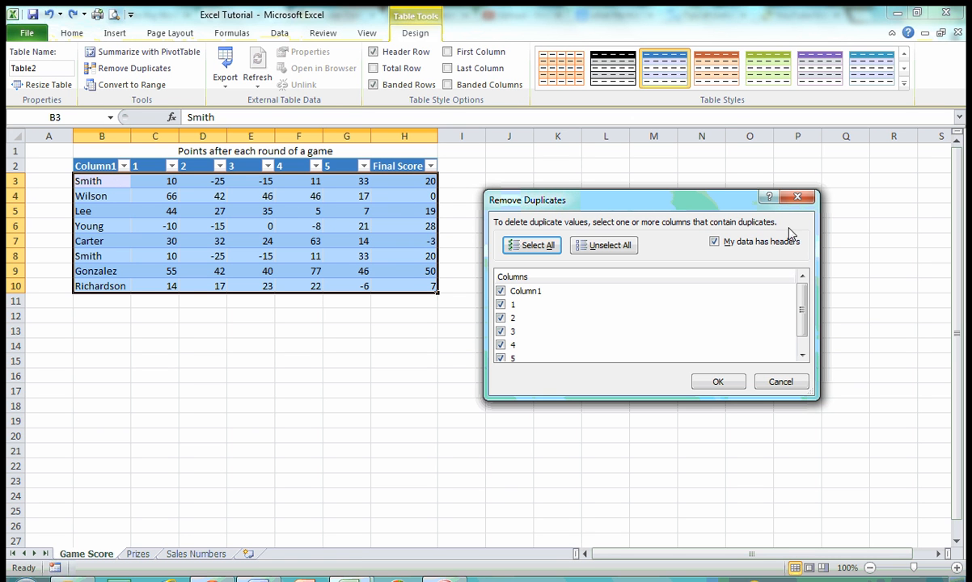
left_click_drag(817, 400, 839, 474)
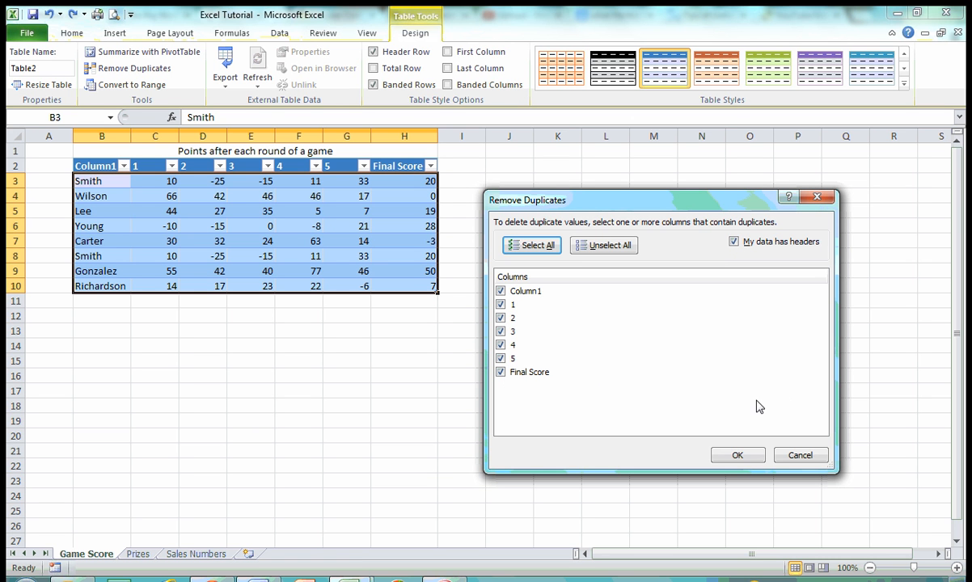
left_click(754, 458)
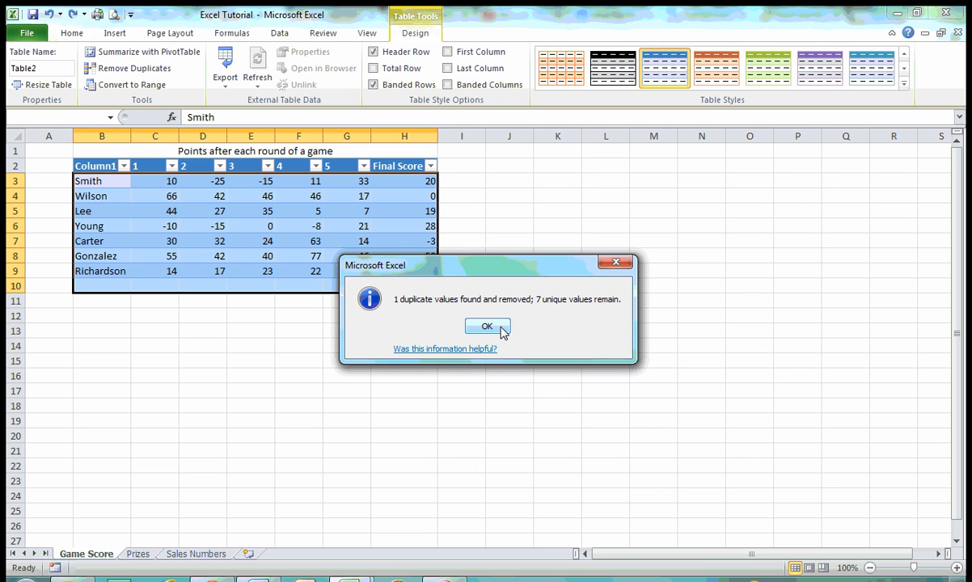
left_click(487, 327)
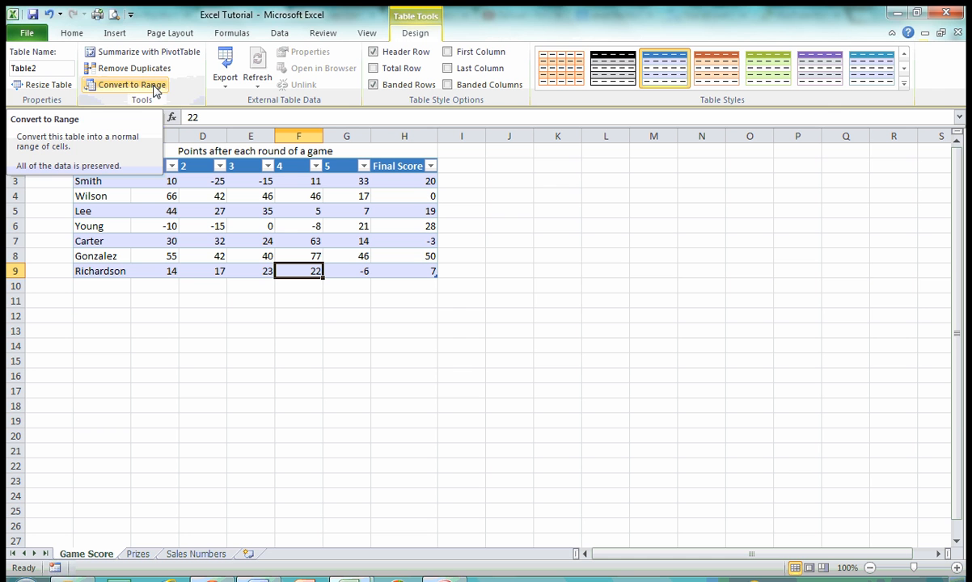
- Convert the game score table to a normal range and check its header and data cells
left_click(155, 88)
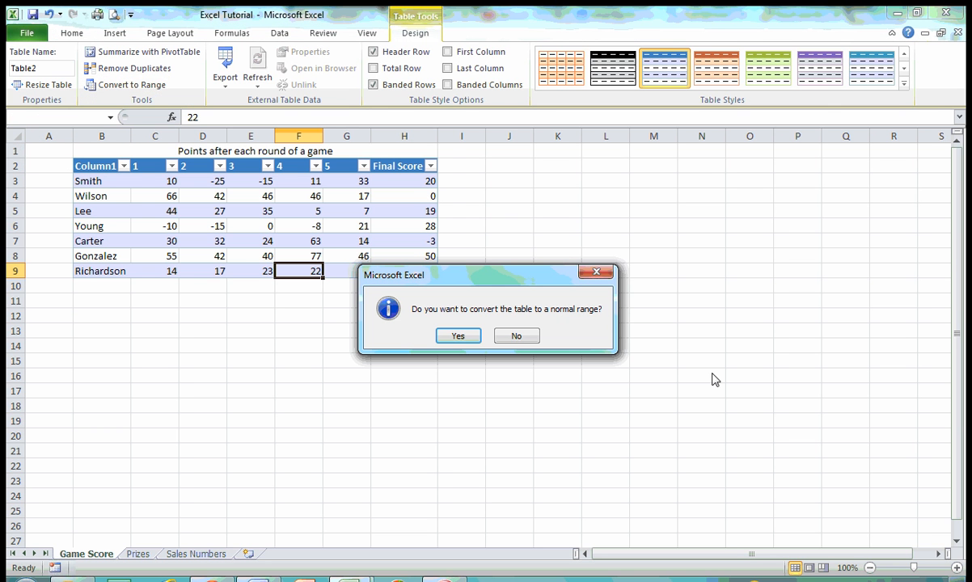
left_click(459, 335)
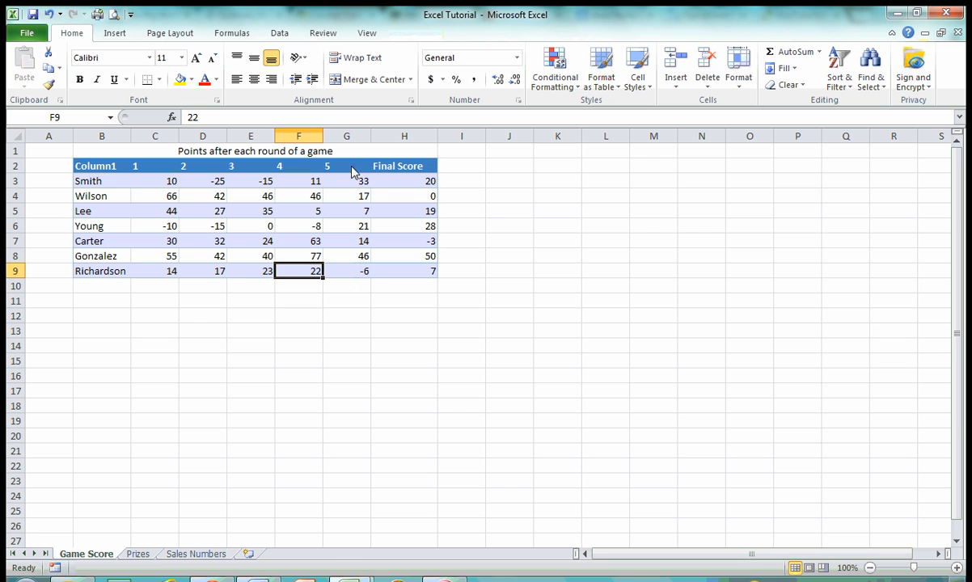
left_click(355, 168)
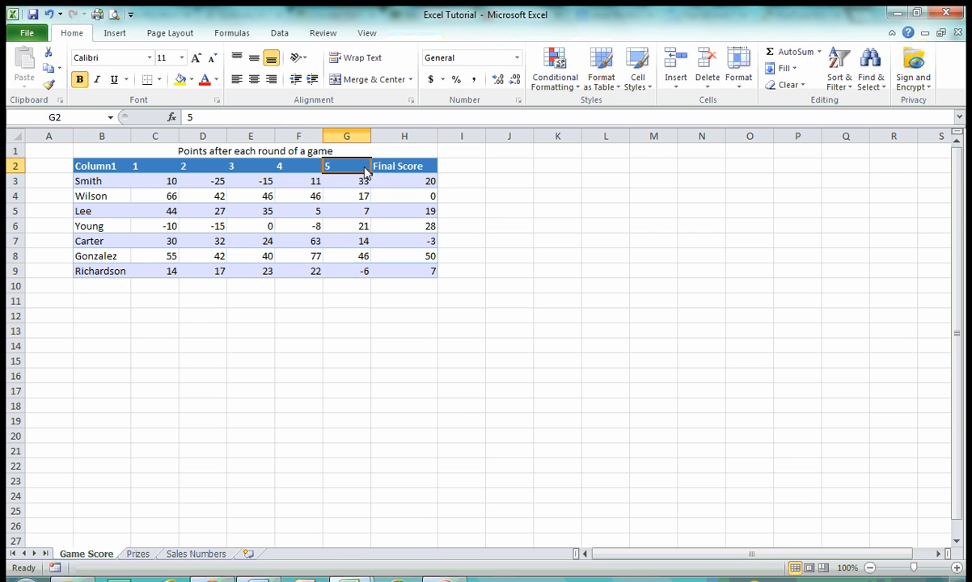
left_click(215, 213)
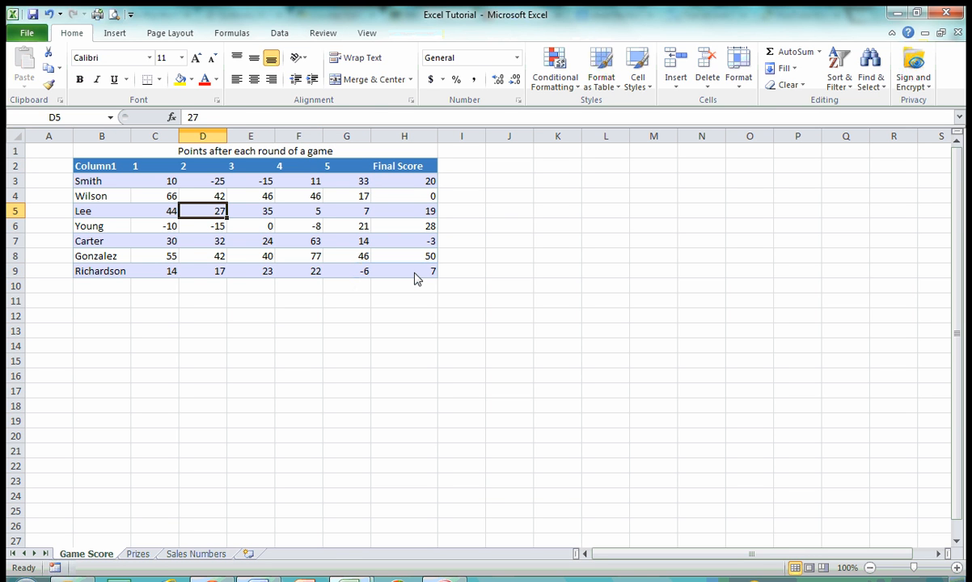
left_click(412, 170)
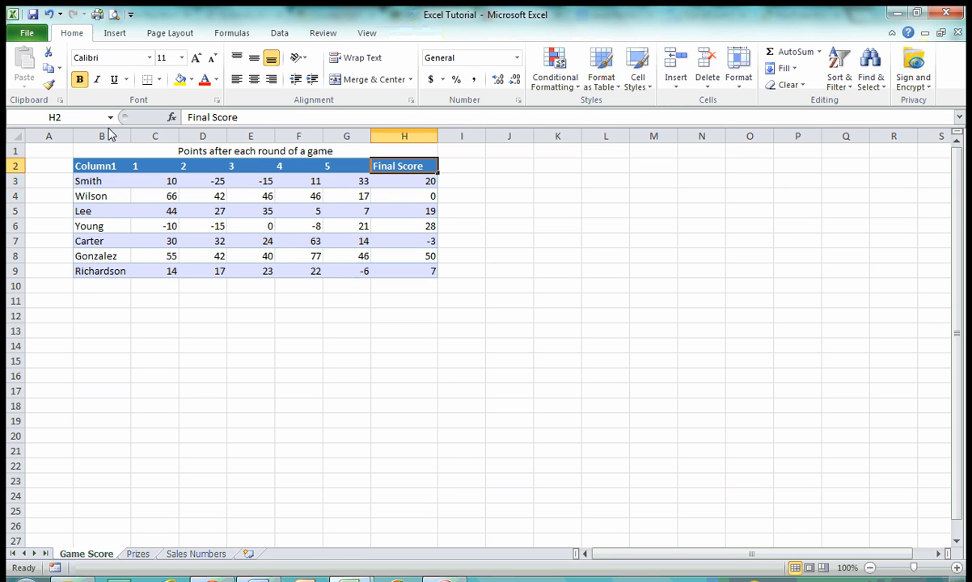
left_click(199, 218)
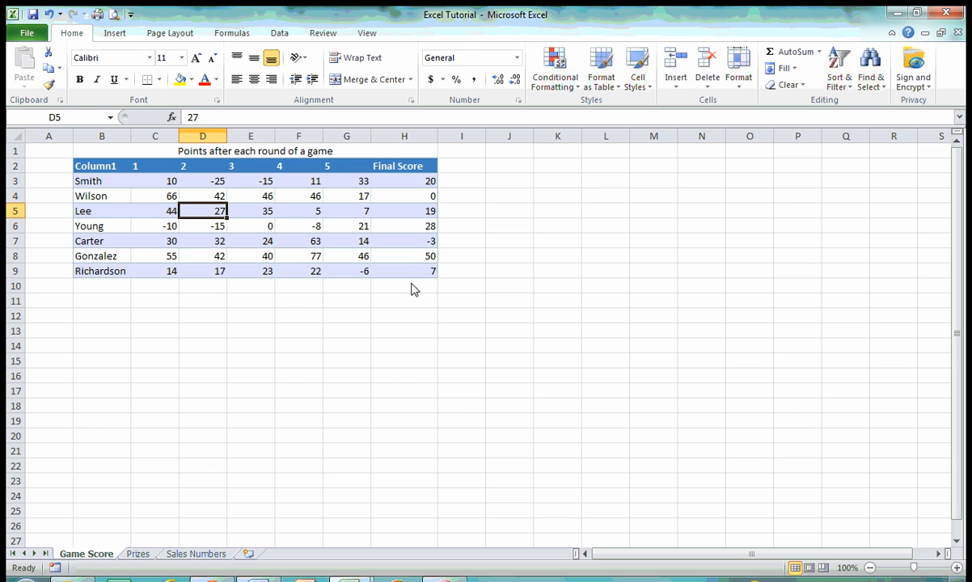
- Clear the formats of the range B2:H9
left_click_drag(87, 168, 427, 276)
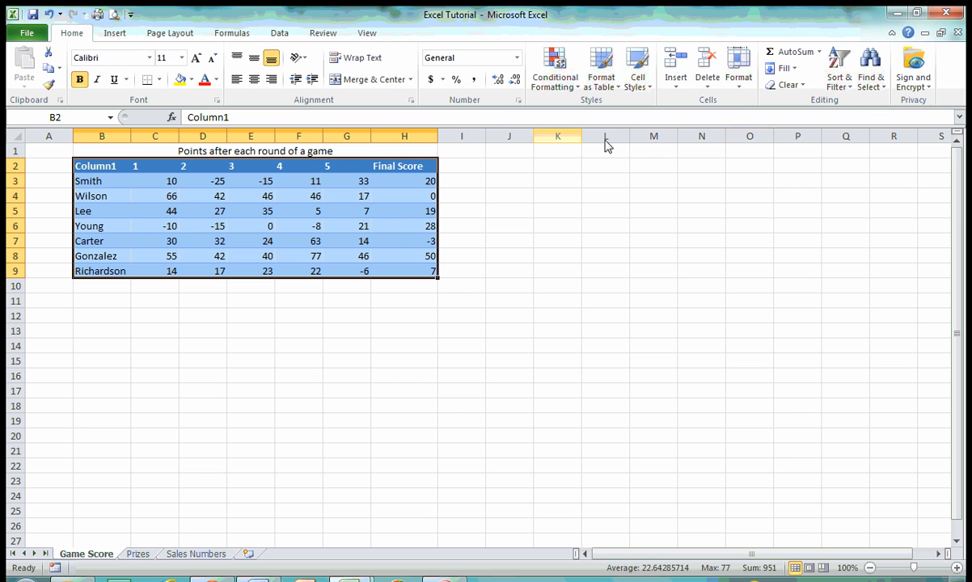
left_click(804, 87)
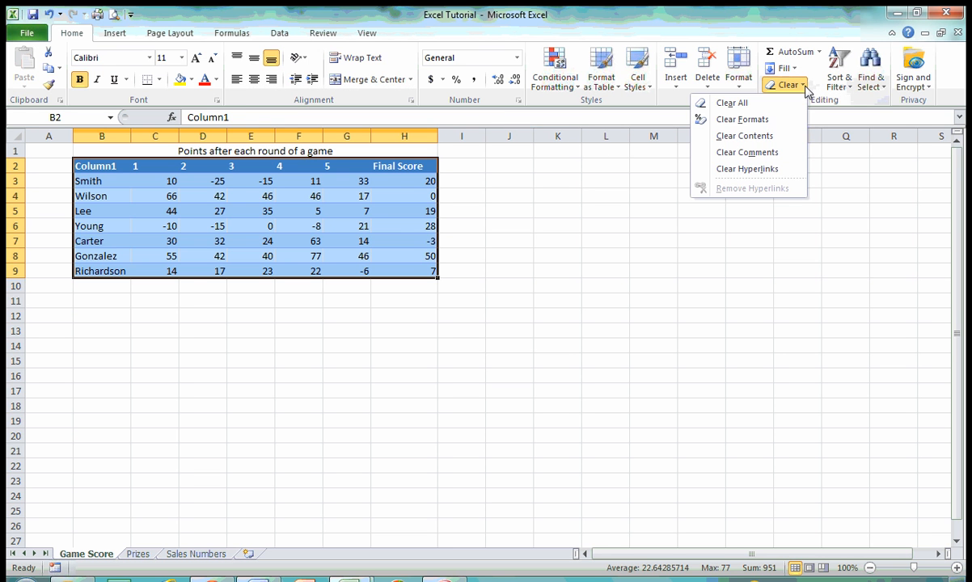
left_click(769, 128)
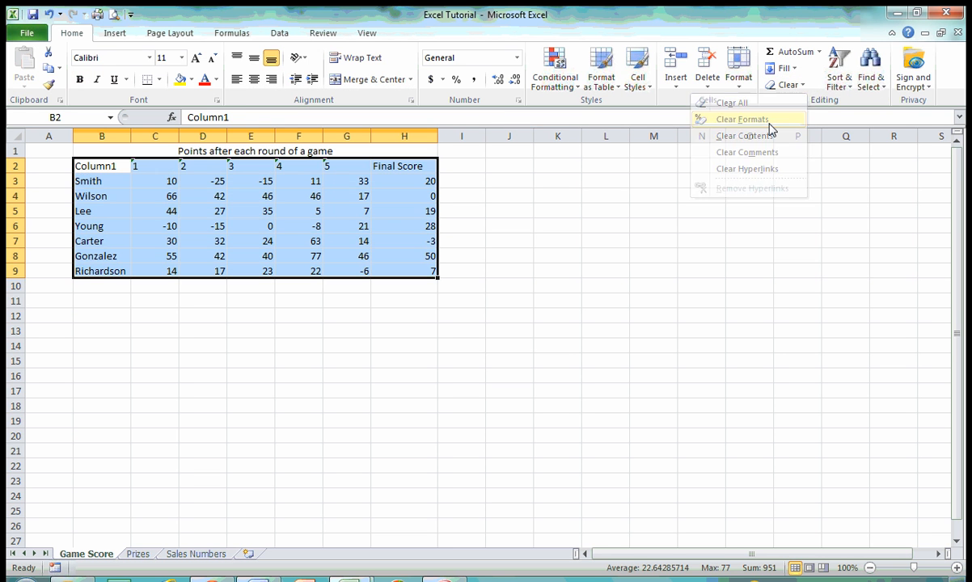
left_click(497, 286)
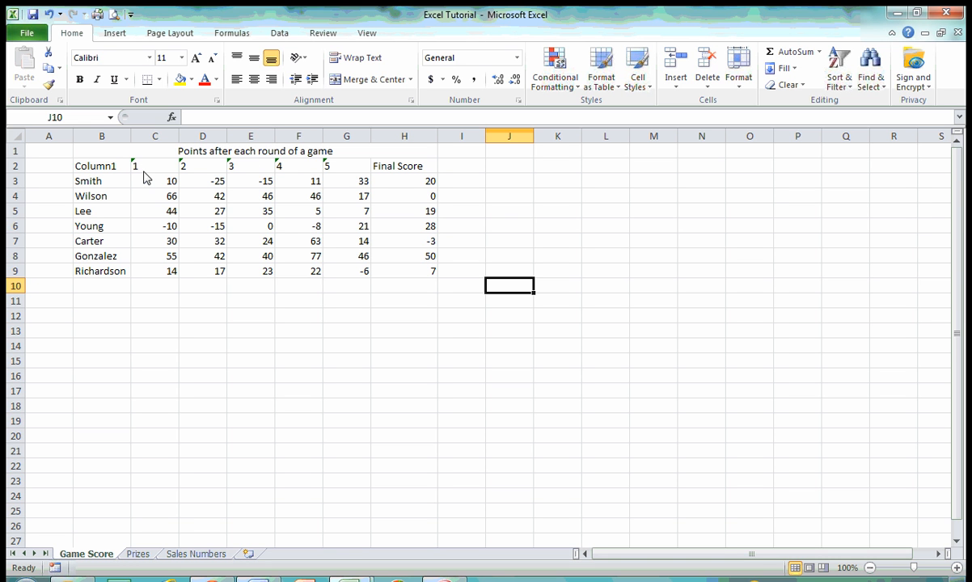
left_click(350, 168)
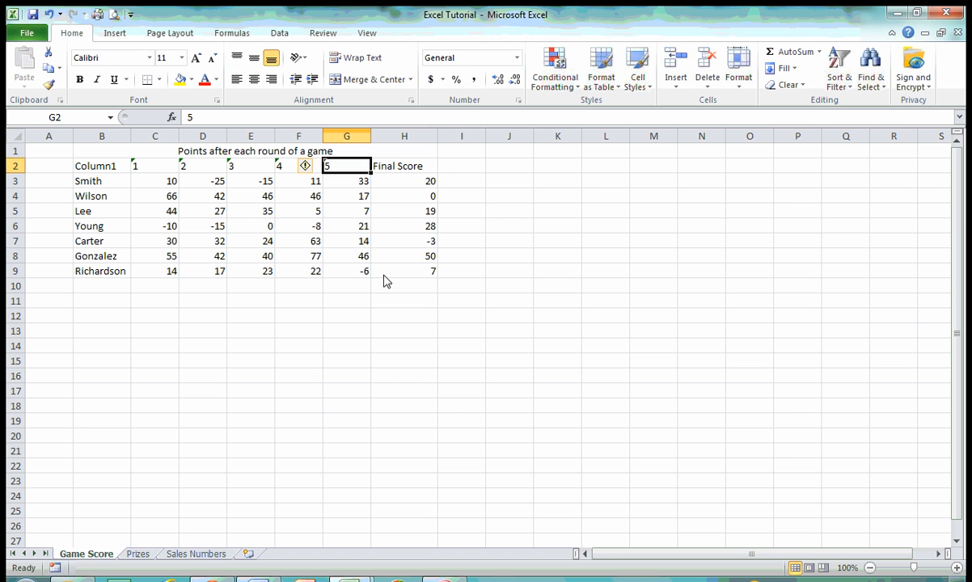
key("ctrl+Down")
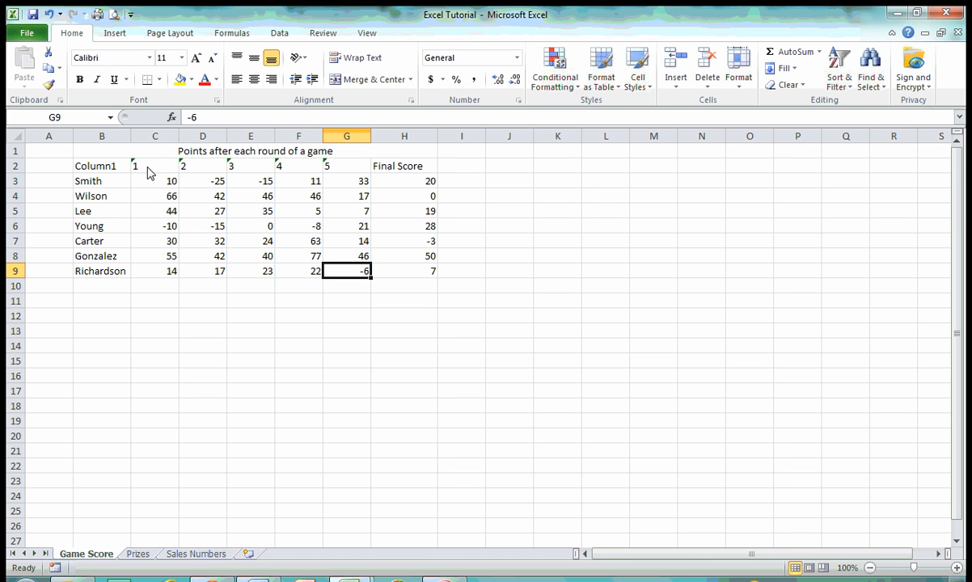
- Undo the format clearing and the conversion of the table to a normal range
left_click(49, 18)
left_click(49, 18)
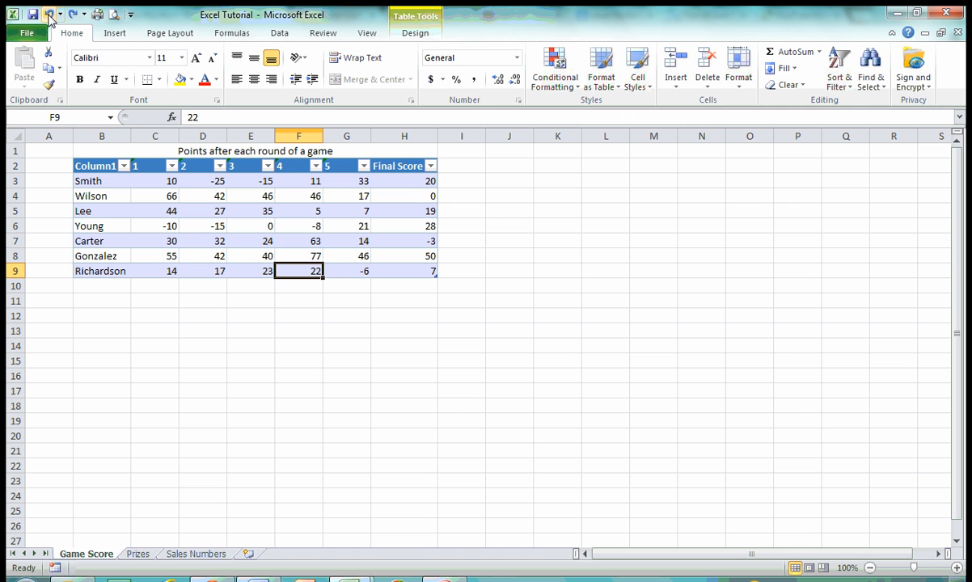
left_click(443, 376)
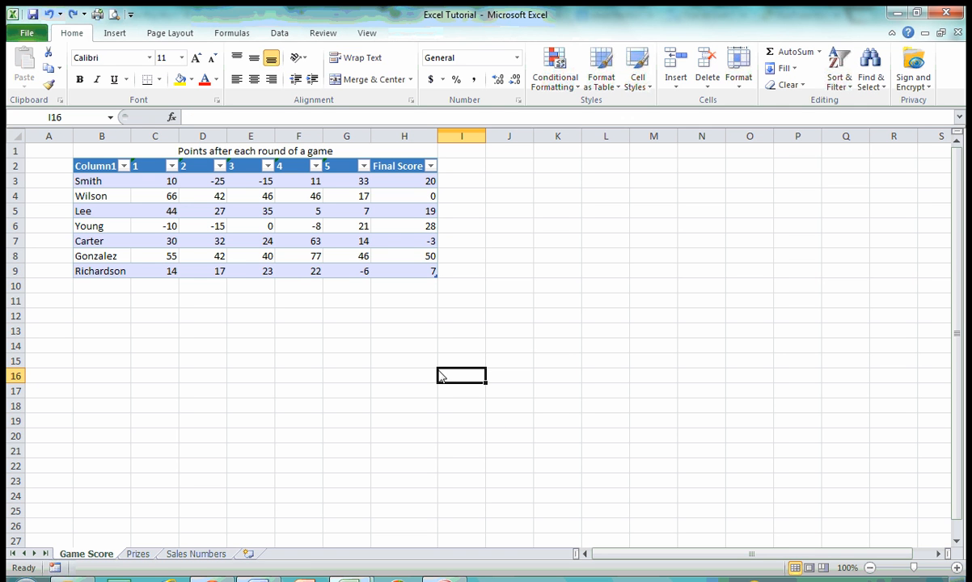
- Hide and restore the game score table's header row, and turn off its banded rows
left_click(115, 34)
left_click(298, 271)
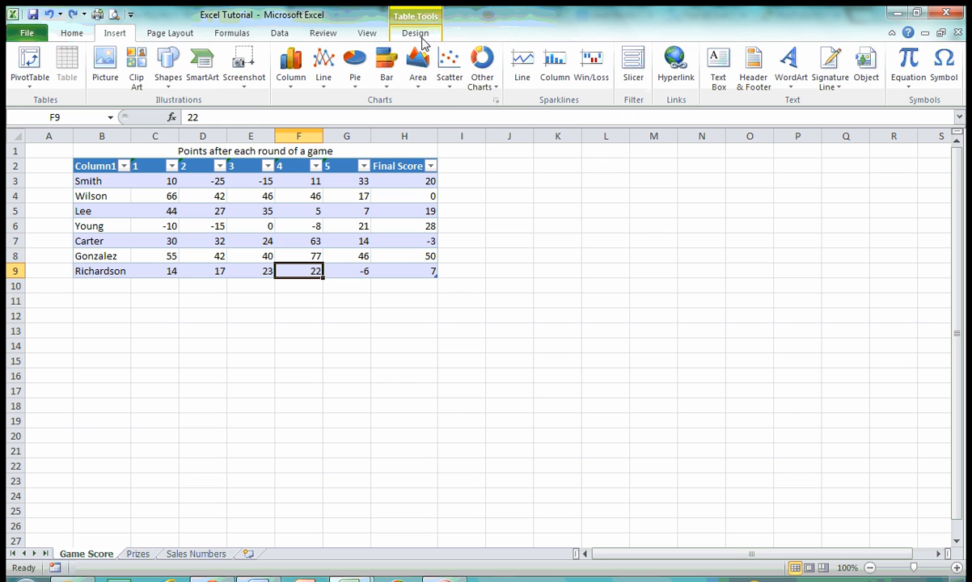
left_click(416, 34)
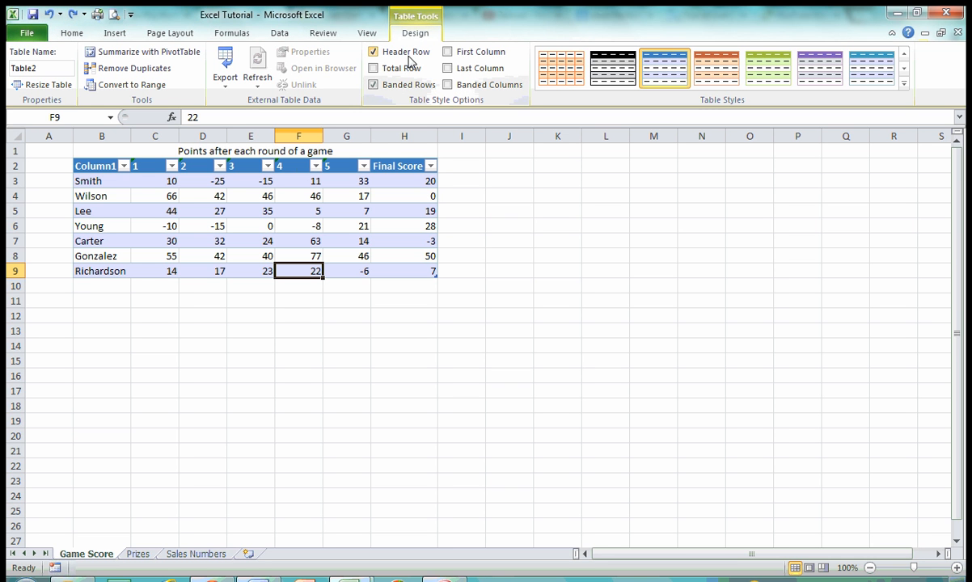
left_click(373, 52)
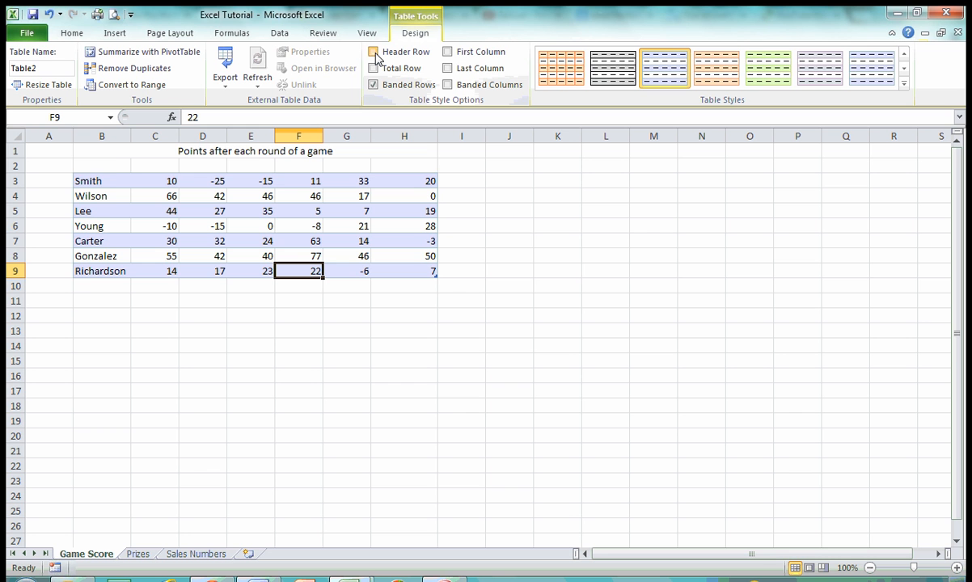
left_click(374, 54)
left_click(373, 85)
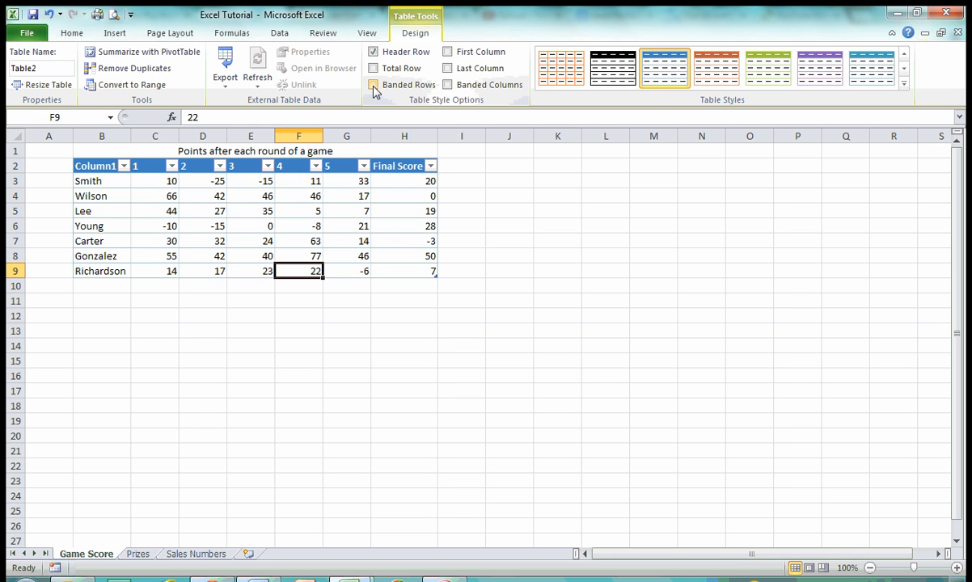
- Turn the game score table's banded rows back on, and show and hide its total row
left_click(373, 85)
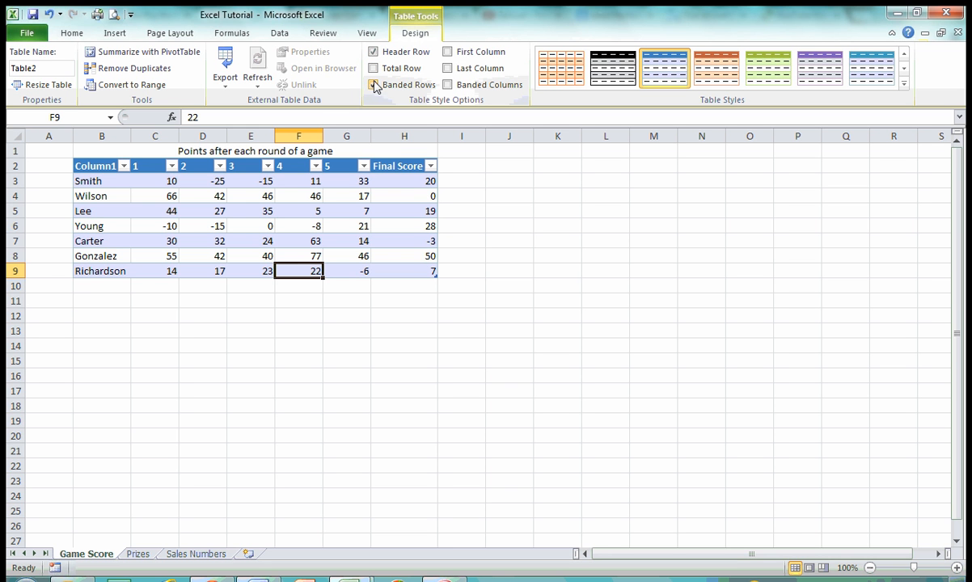
left_click(373, 70)
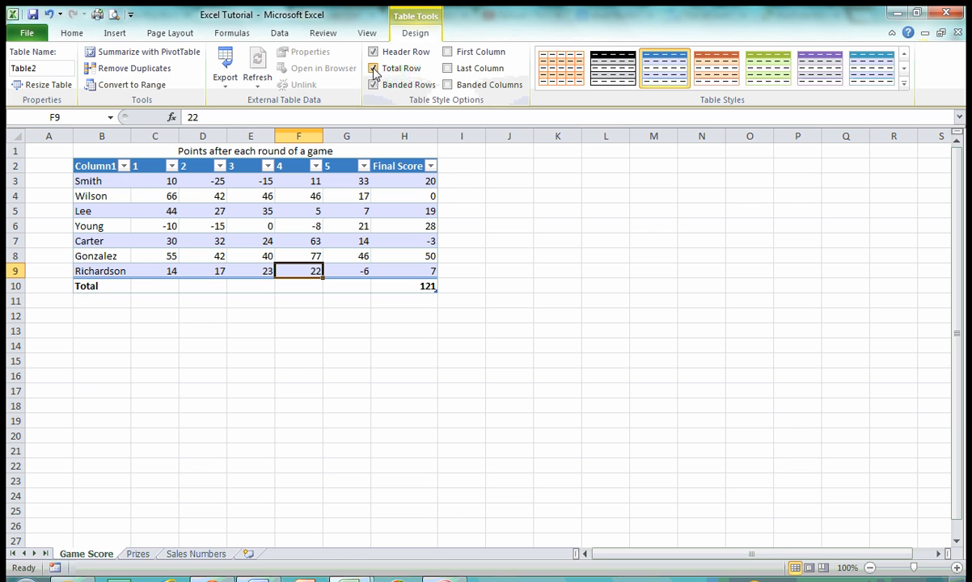
left_click(374, 69)
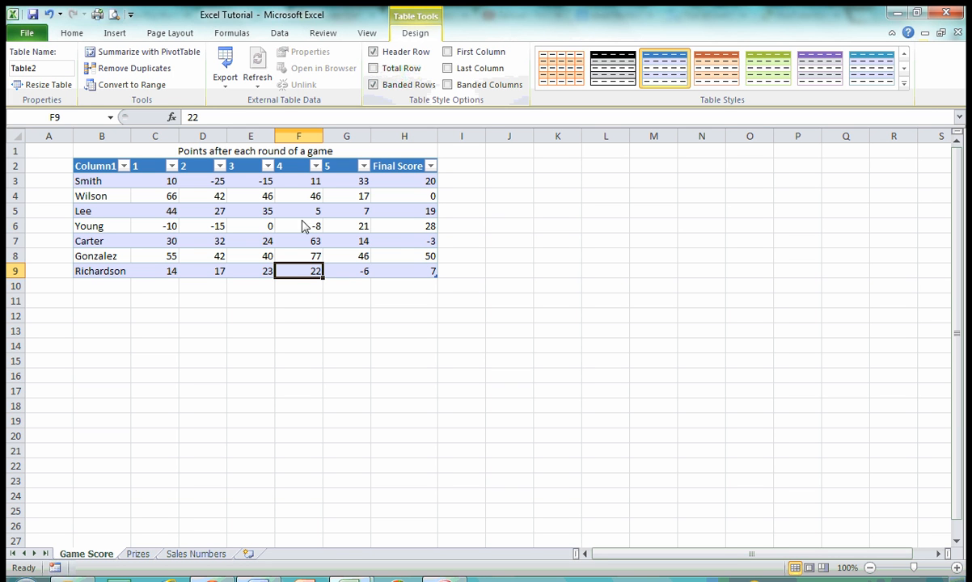
- Turn on the First Column and Last Column style options for the game score table
left_click(448, 52)
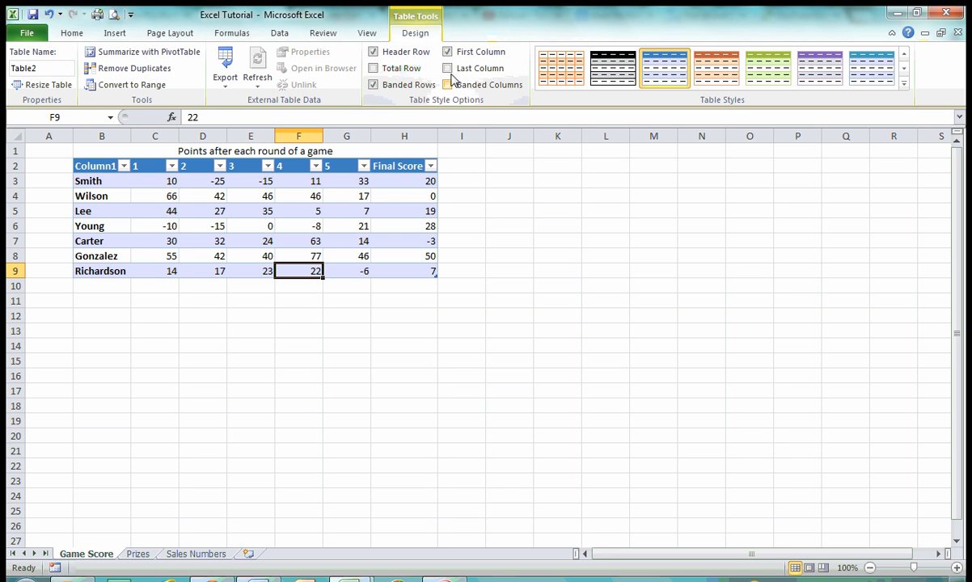
left_click(447, 68)
- Toggle the game score table's banded columns on and off several times, leaving them off
left_click(450, 86)
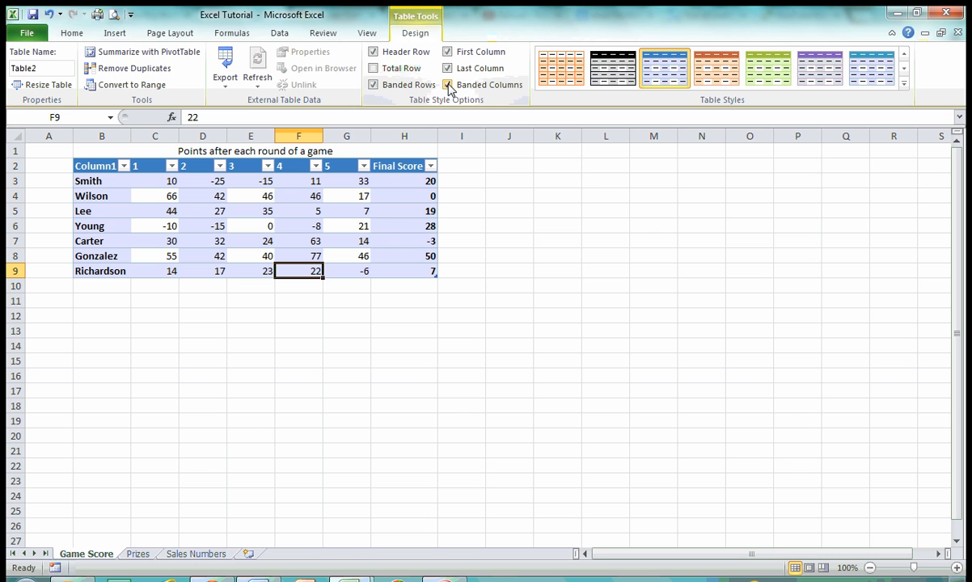
left_click(450, 86)
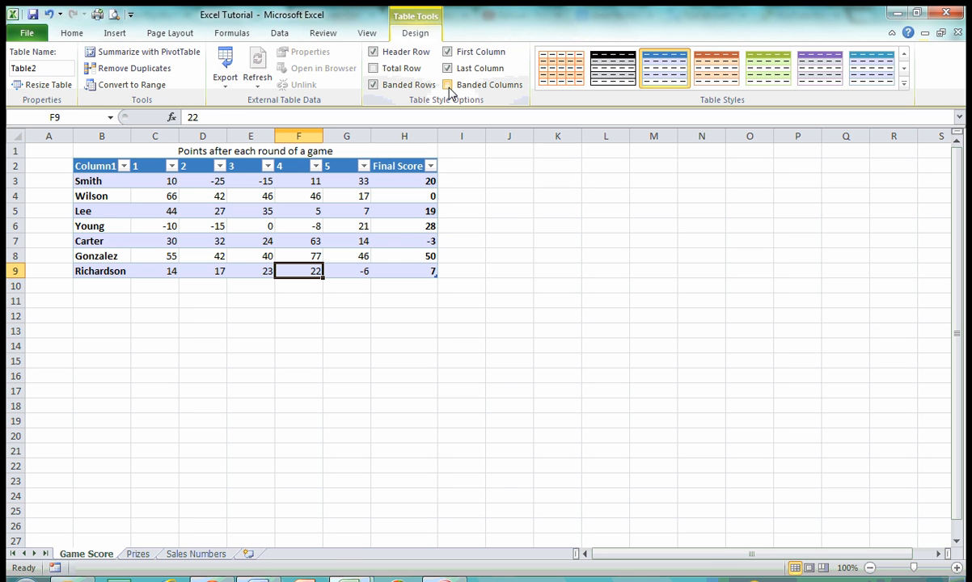
left_click(450, 86)
left_click(450, 85)
left_click(449, 87)
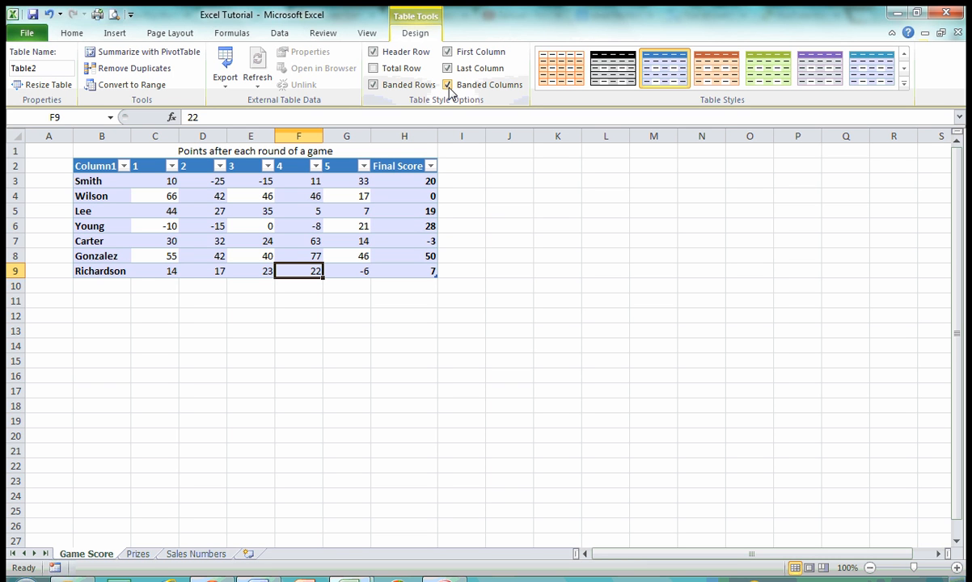
left_click(450, 86)
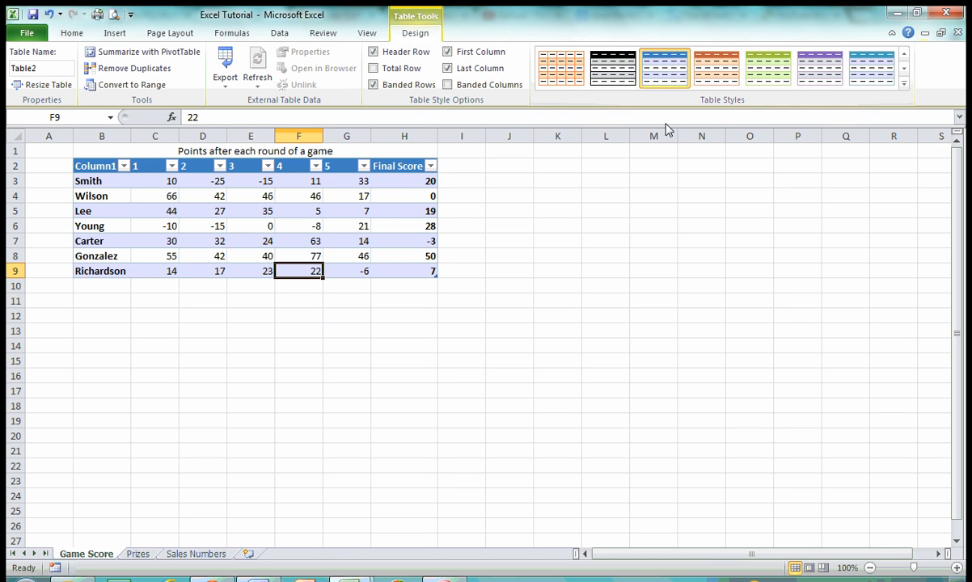
- Preview the light, medium and dark table styles on the game score table, and view the new table style dialog without creating a style
left_click(903, 84)
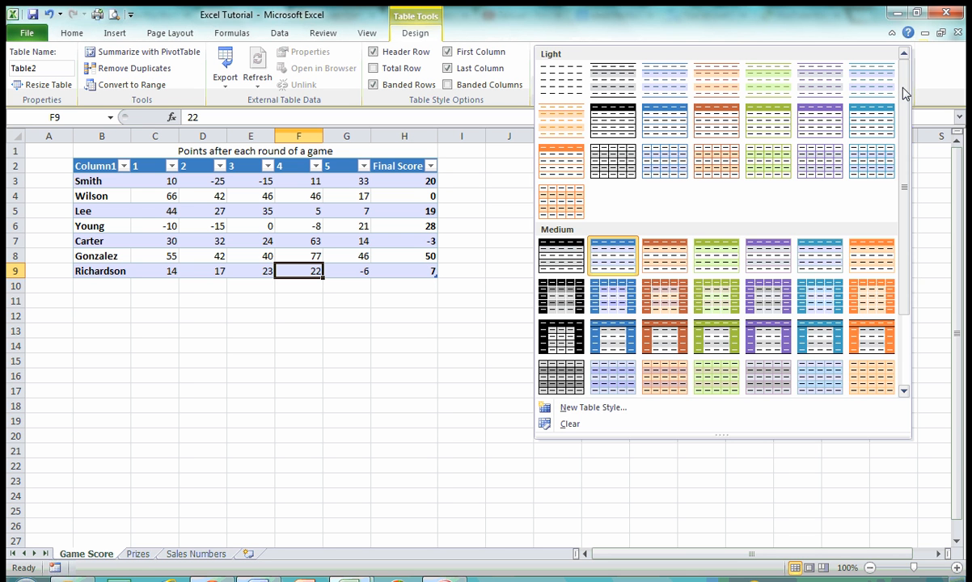
left_click_drag(906, 89, 901, 162)
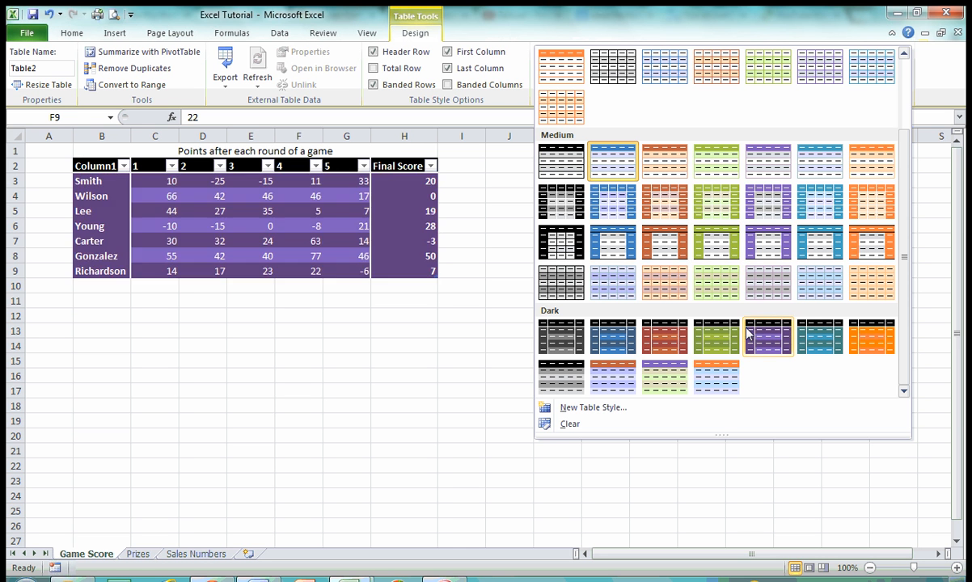
scroll(706, 311, "up", 2)
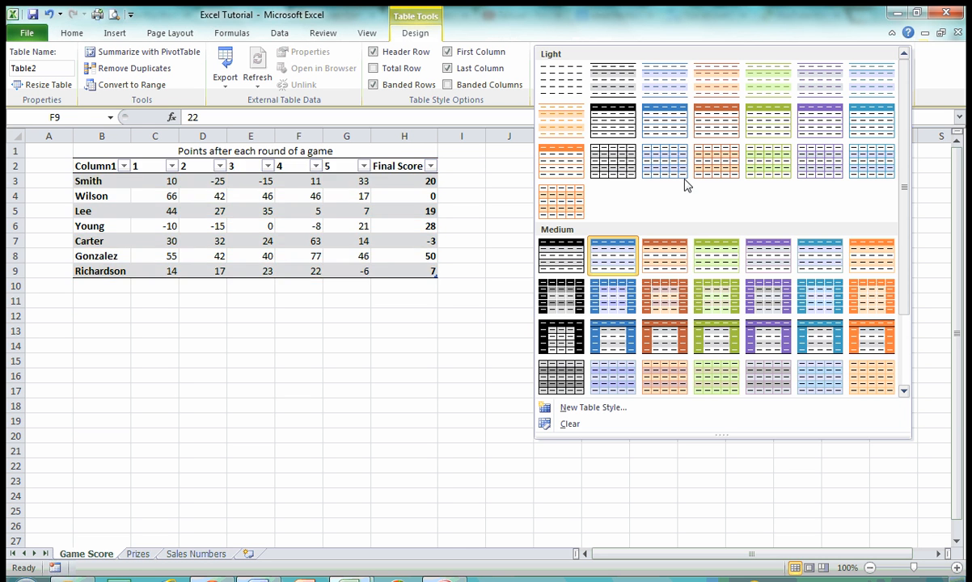
scroll(701, 336, "down", 2)
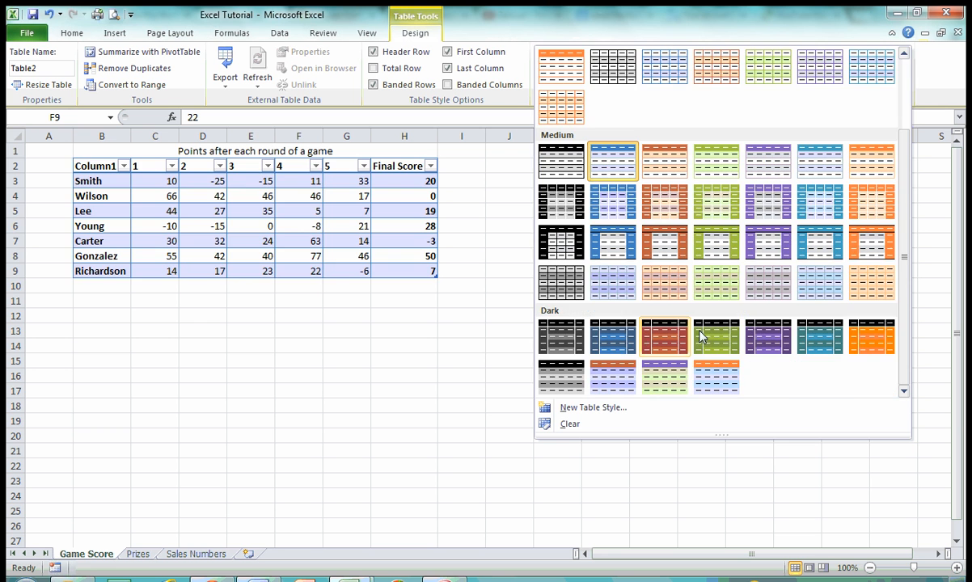
scroll(770, 250, "up", 2)
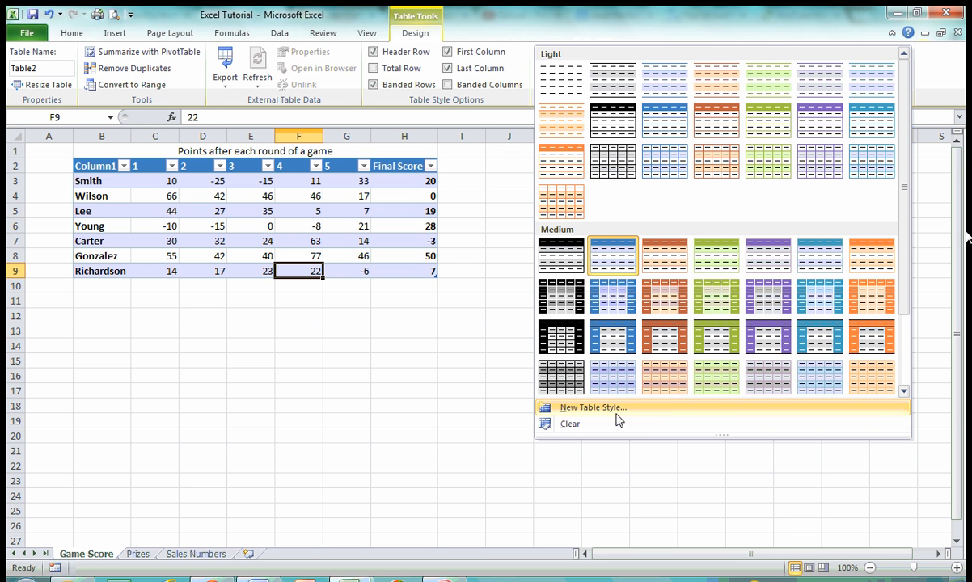
left_click(591, 408)
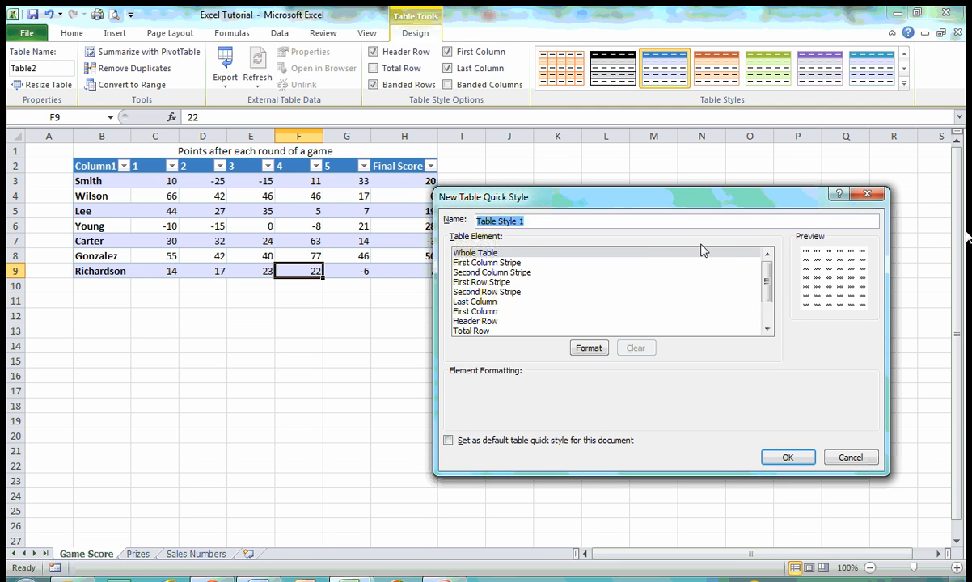
left_click(867, 195)
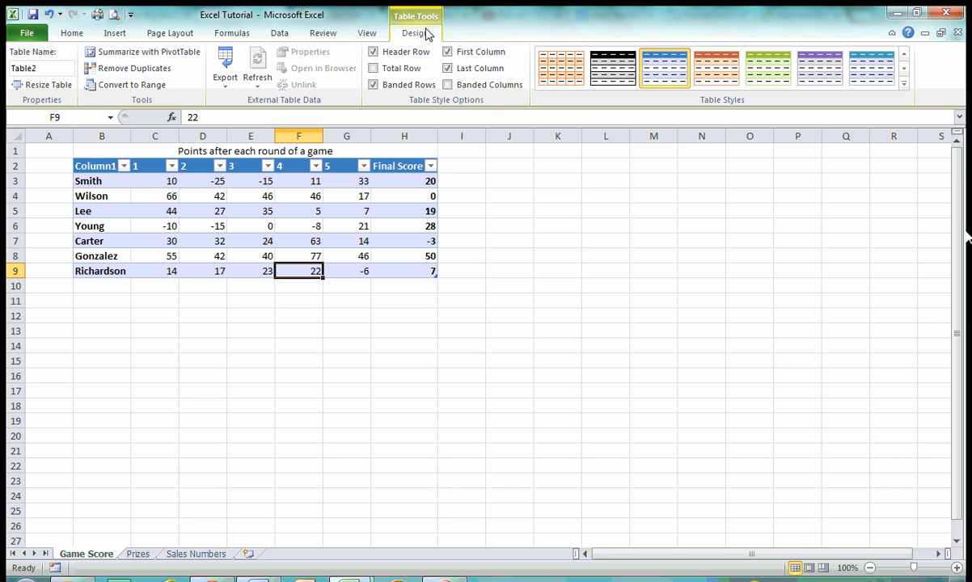
- Insert the Game Time picture from My Pictures at cell J3 and move it to columns N to R, beside table rows 1 to 9
left_click(114, 33)
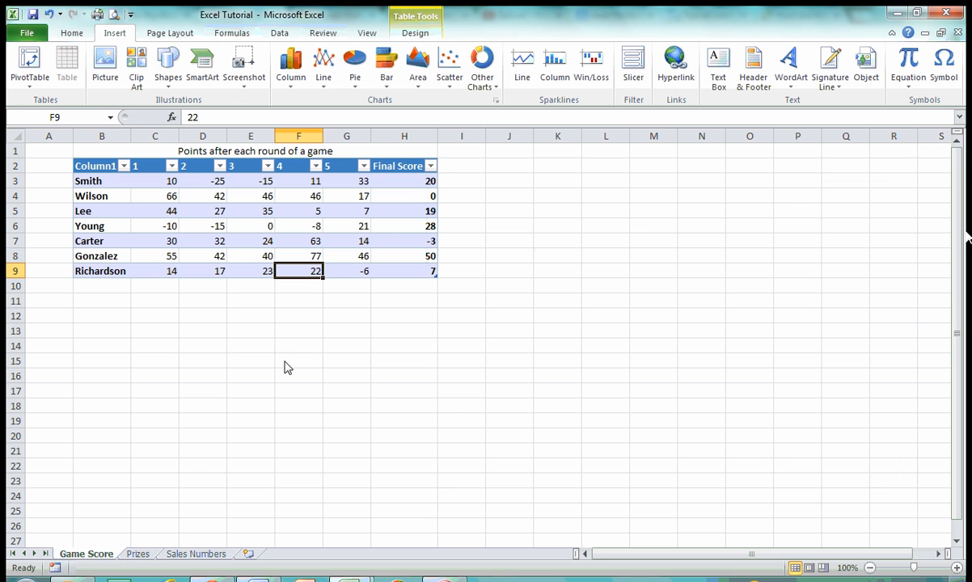
left_click(510, 195)
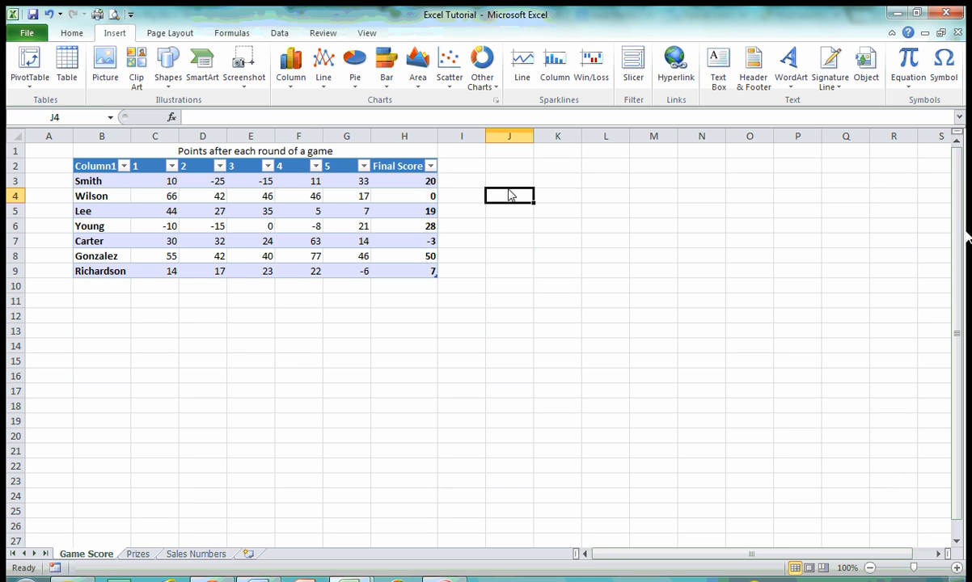
left_click(511, 182)
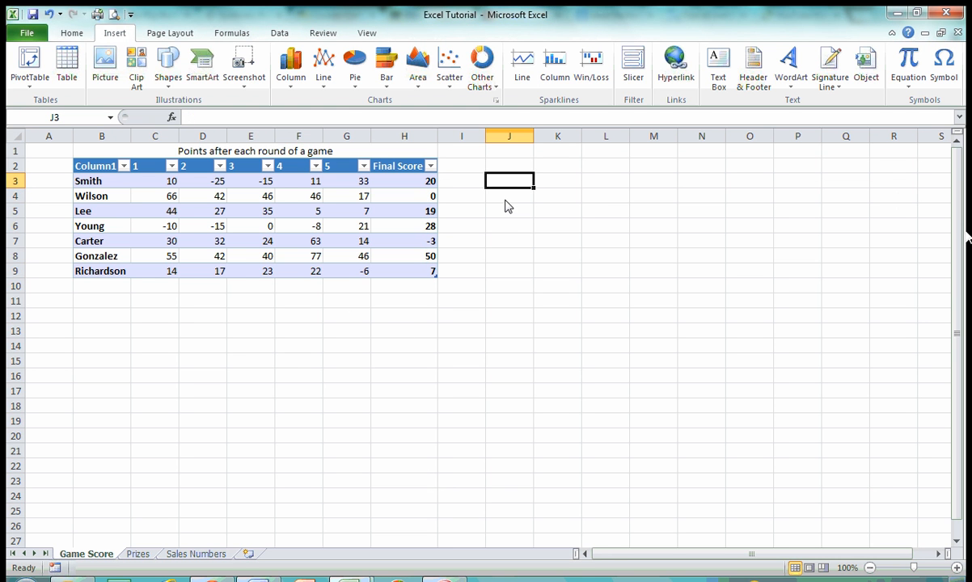
left_click(105, 74)
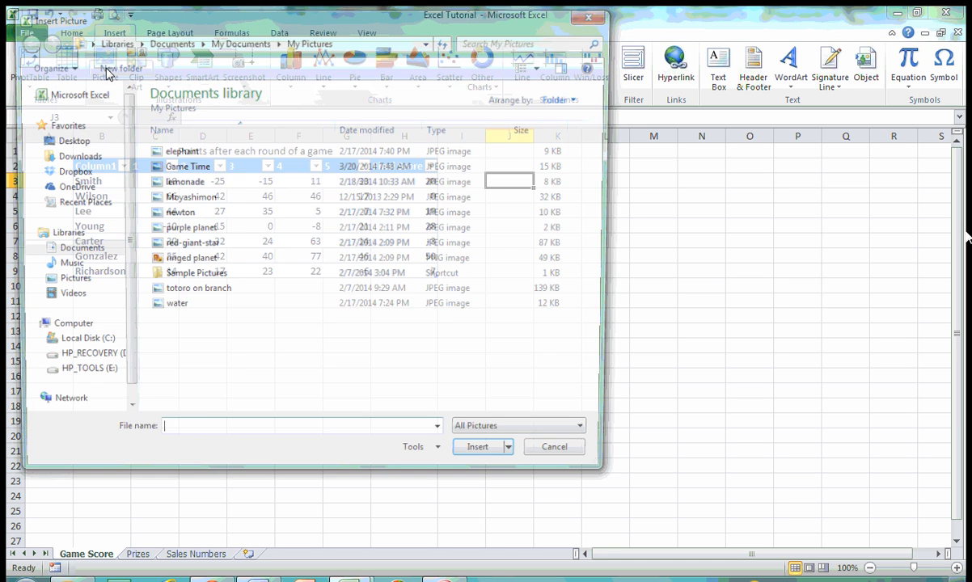
double_click(188, 166)
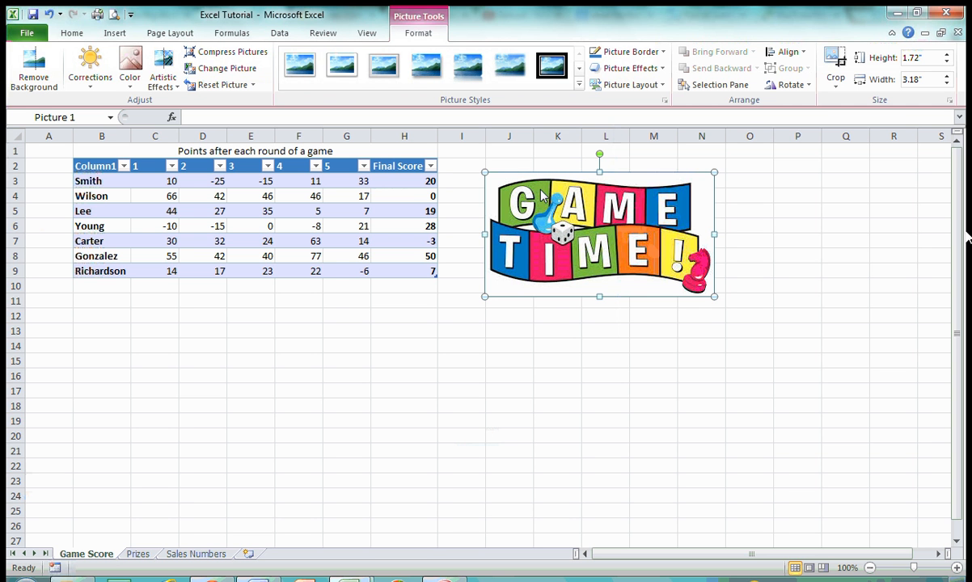
left_click_drag(541, 190, 207, 354)
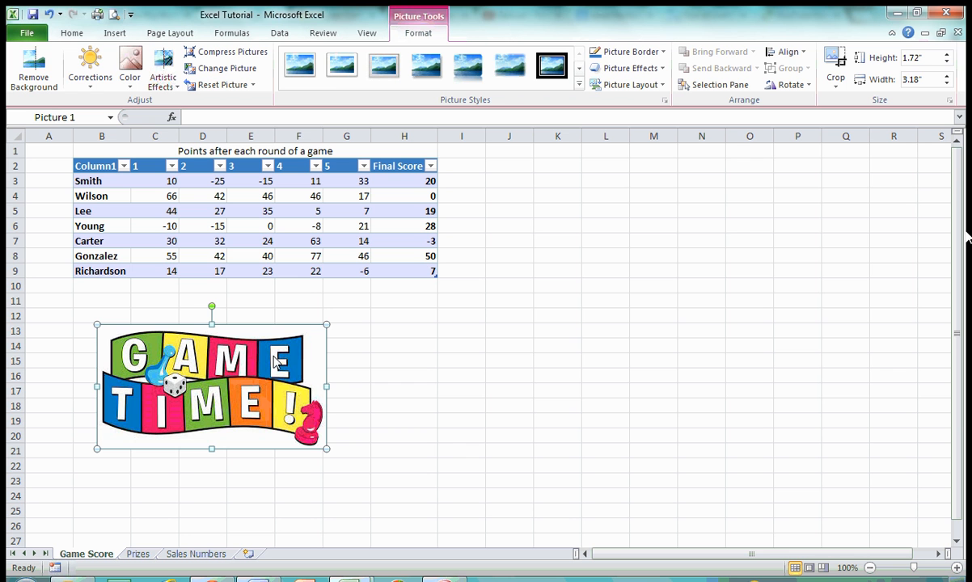
left_click_drag(277, 379, 848, 204)
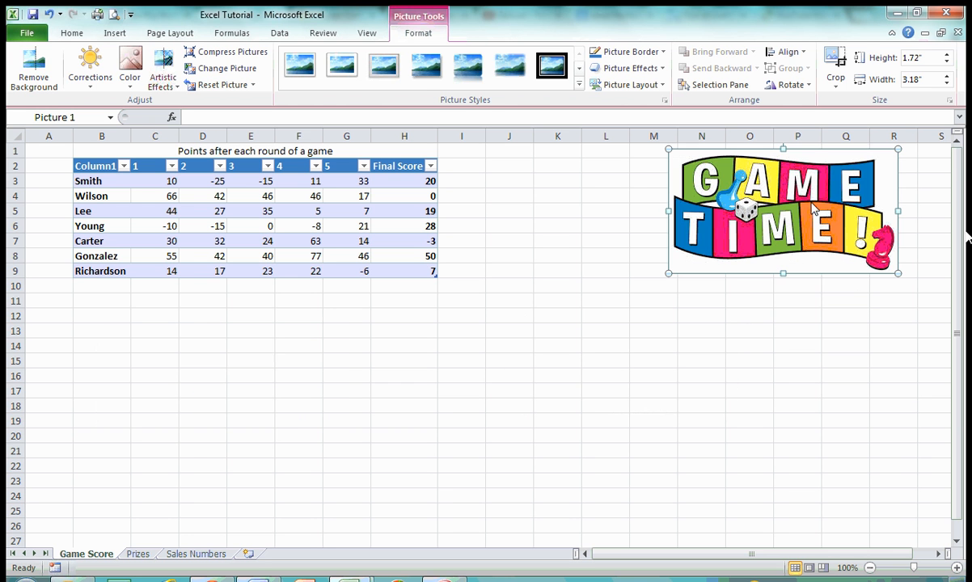
- Search the clip art for "games", including Office.com content, and browse the images without inserting one
left_click(118, 34)
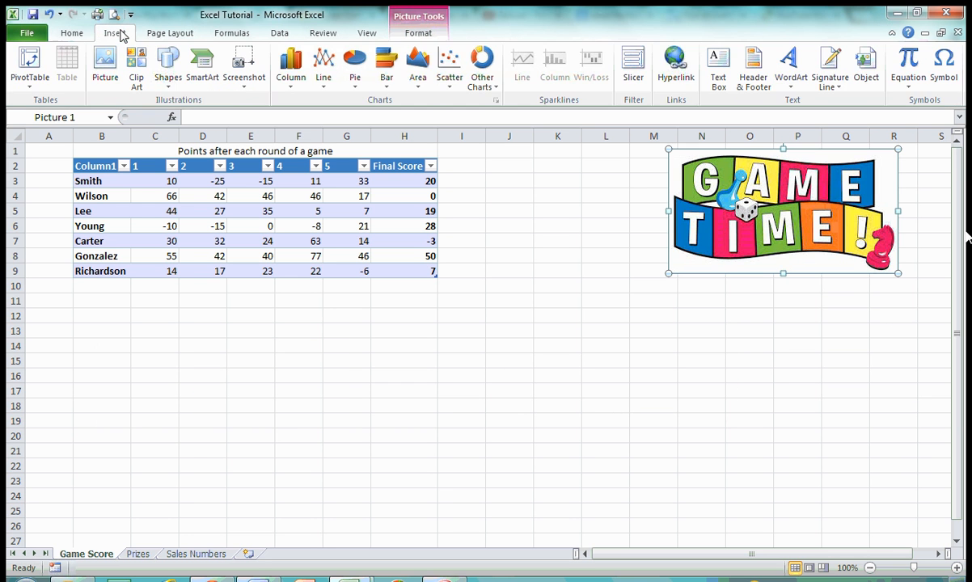
left_click(138, 81)
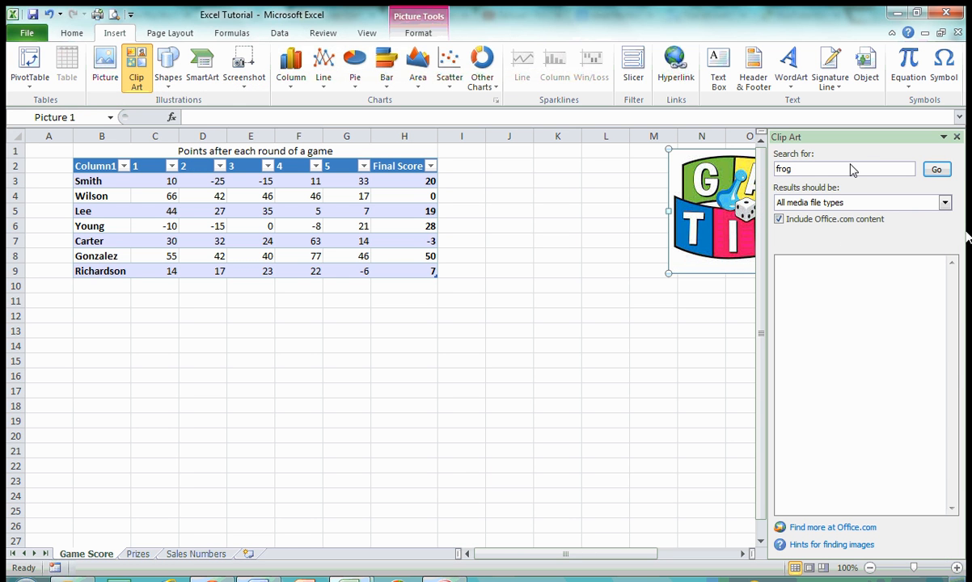
left_click_drag(848, 168, 740, 169)
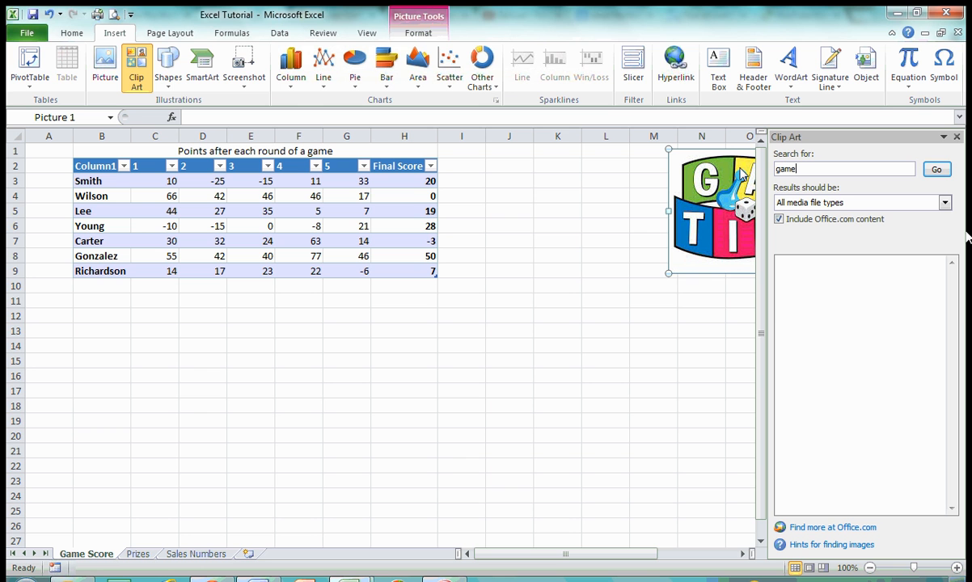
type("games")
key("Return")
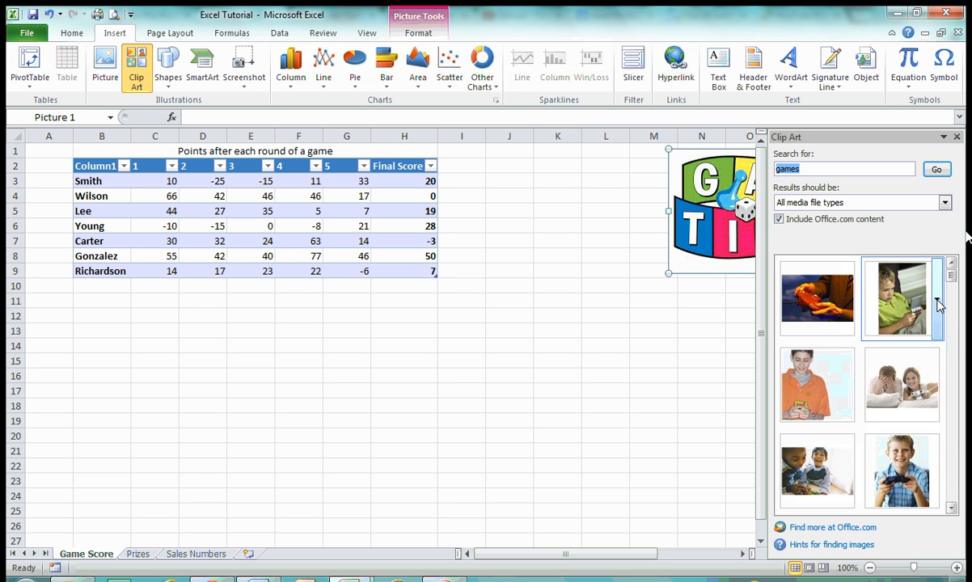
left_click(951, 508)
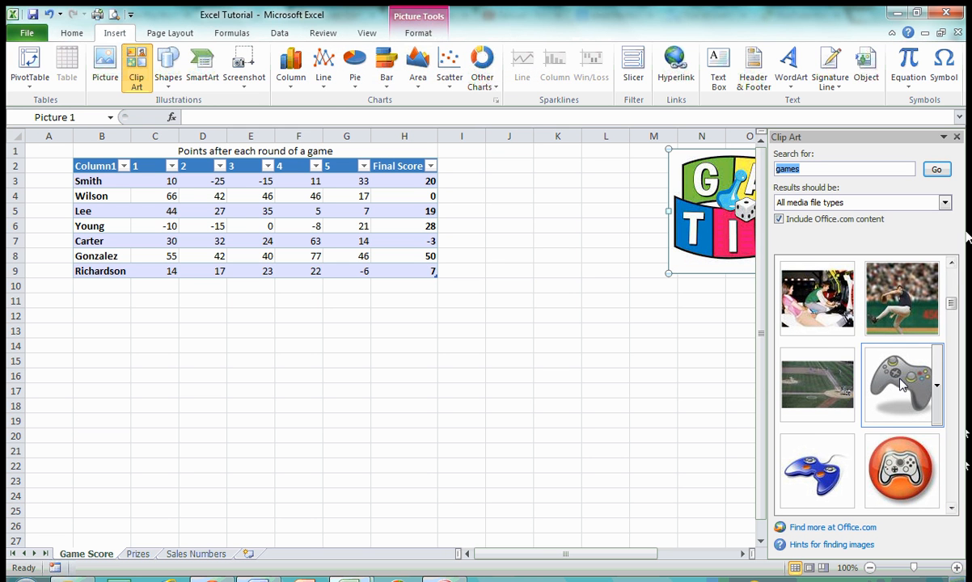
left_click(957, 136)
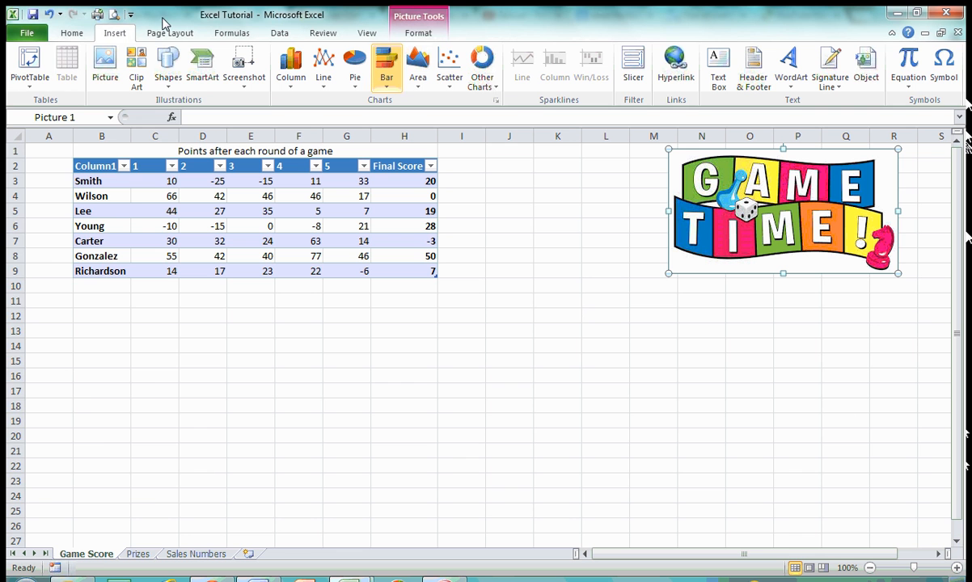
- Draw a right triangle about 3.33" wide and 1.97" high below the Game Time picture, and delete it
left_click(169, 79)
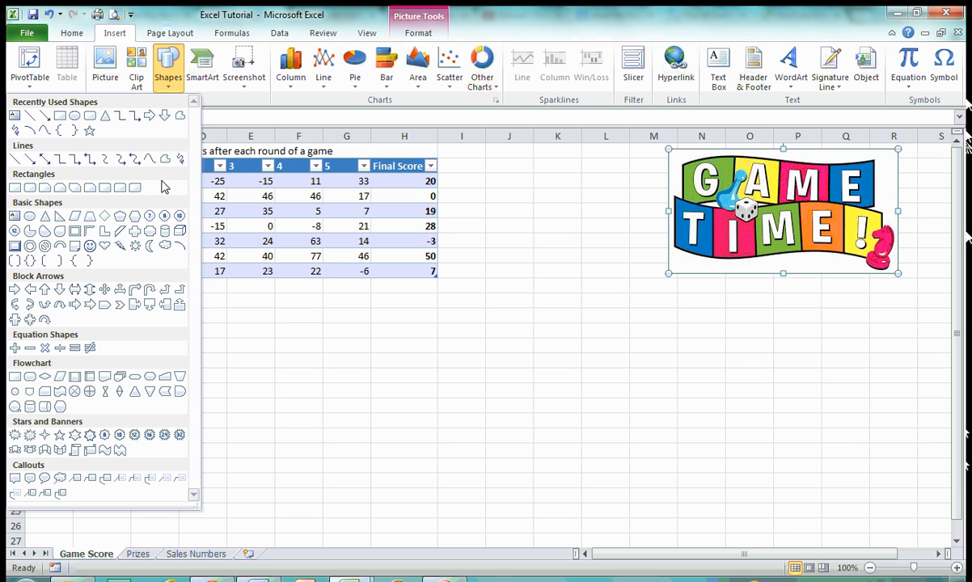
left_click(63, 217)
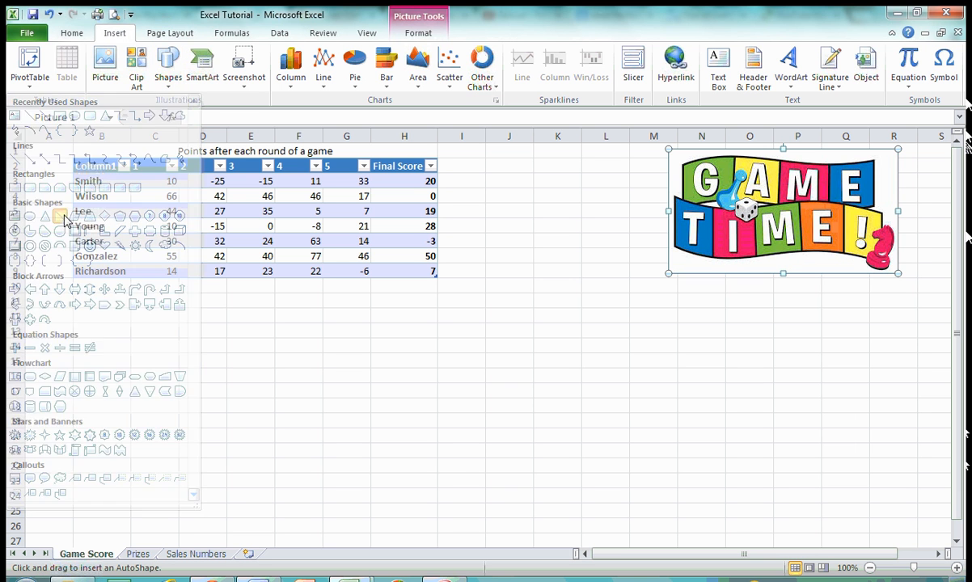
mouse_move(511, 310)
left_mouse_down()
mouse_move(620, 406)
mouse_move(751, 451)
left_mouse_up()
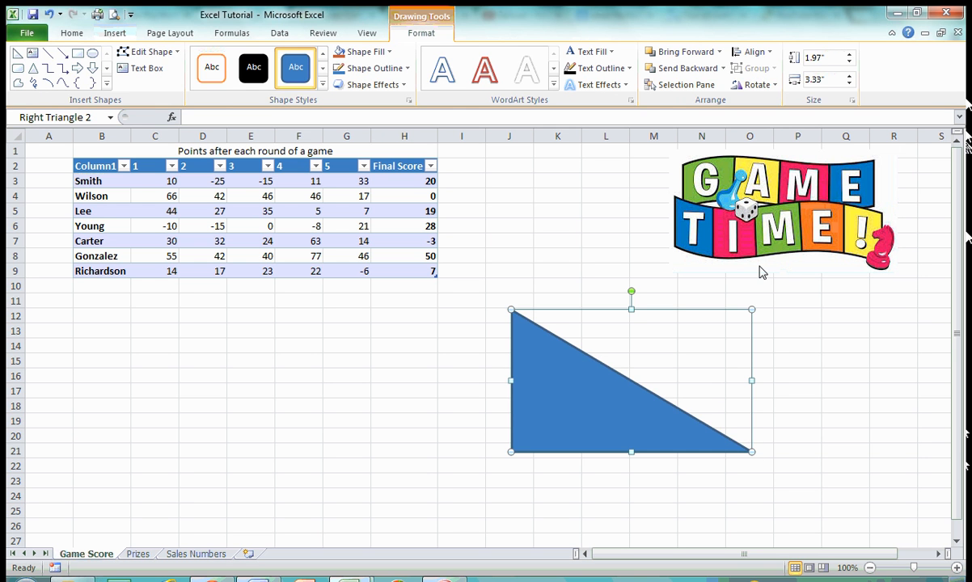
key("Delete")
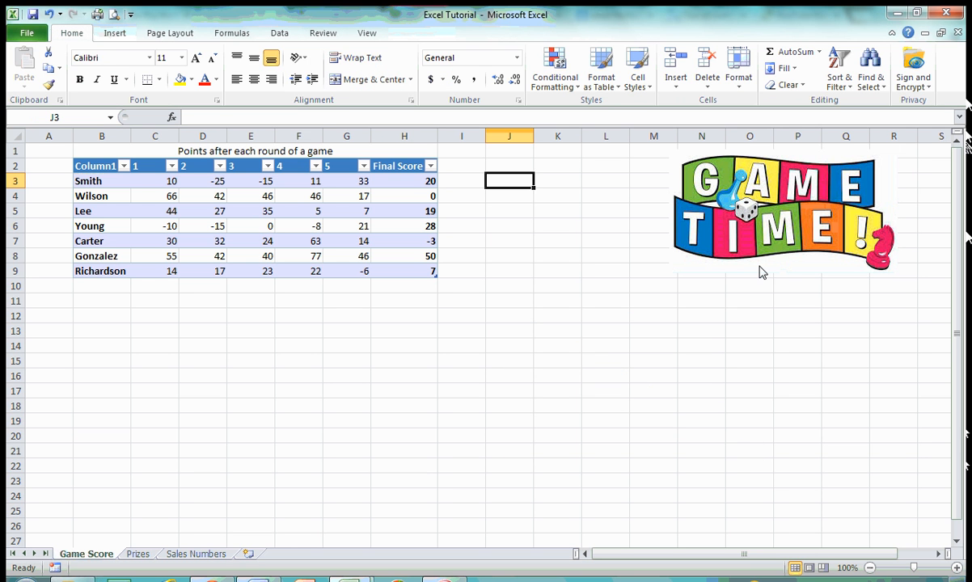
- Insert a Basic Block List SmartArt graphic on the Game Score sheet
left_click(301, 222)
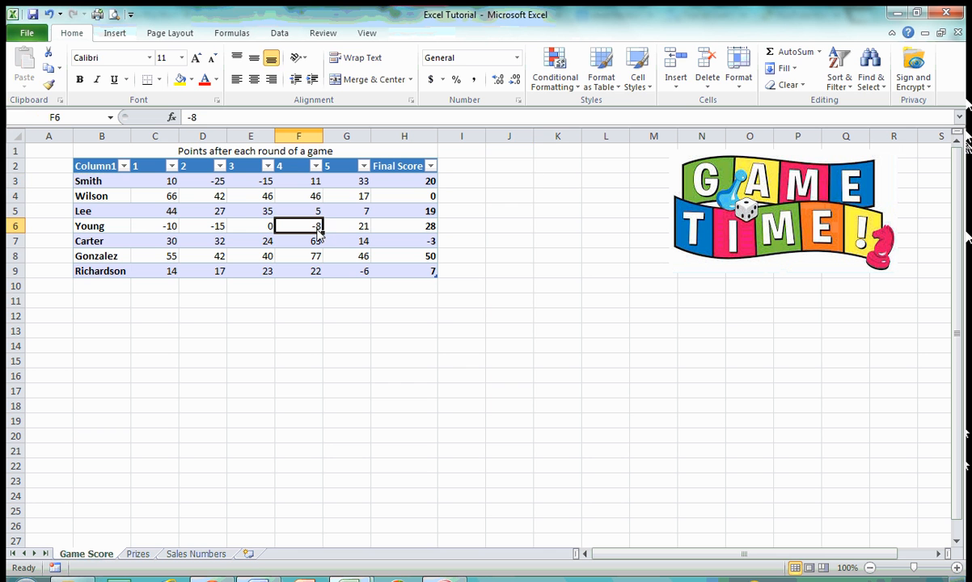
left_click(113, 34)
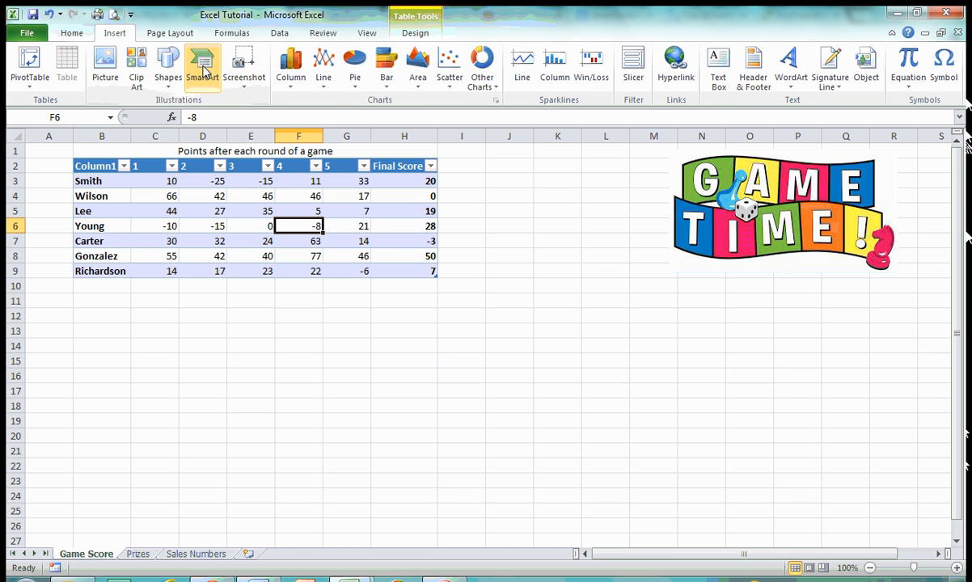
left_click(204, 73)
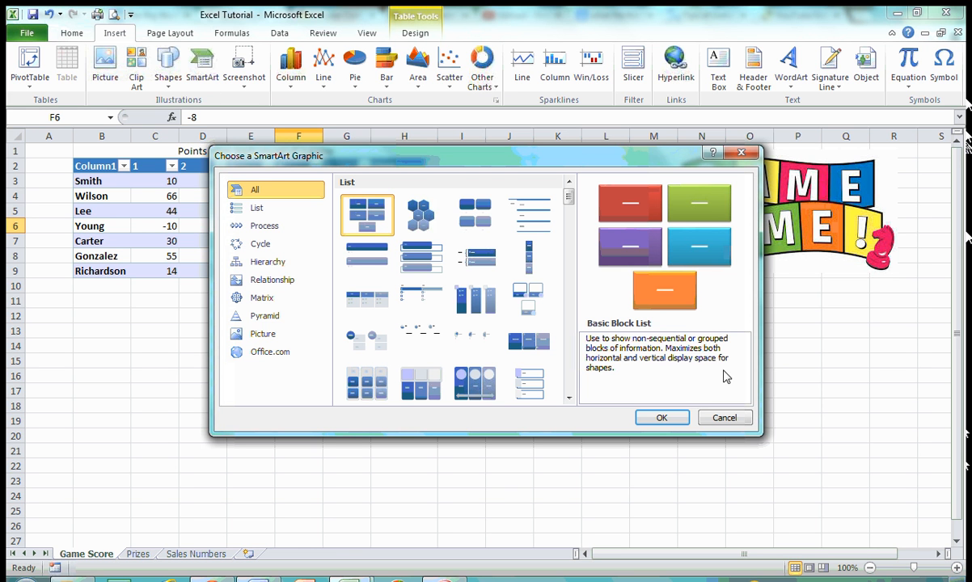
left_click(662, 418)
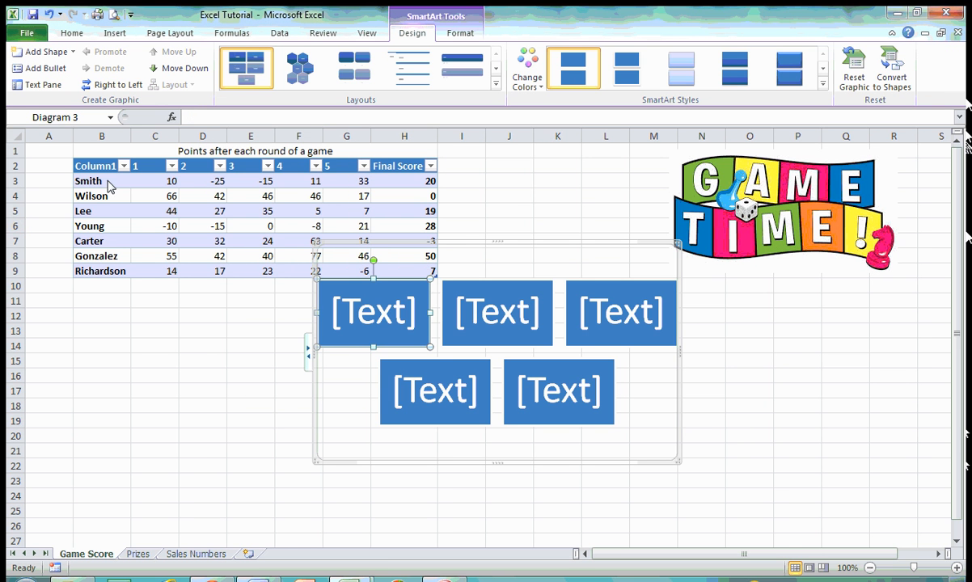
- Copy the player names from B3:B9 and paste them over the placeholder bullets in the SmartArt text pane, closing the pane when done
left_click_drag(110, 186, 104, 271)
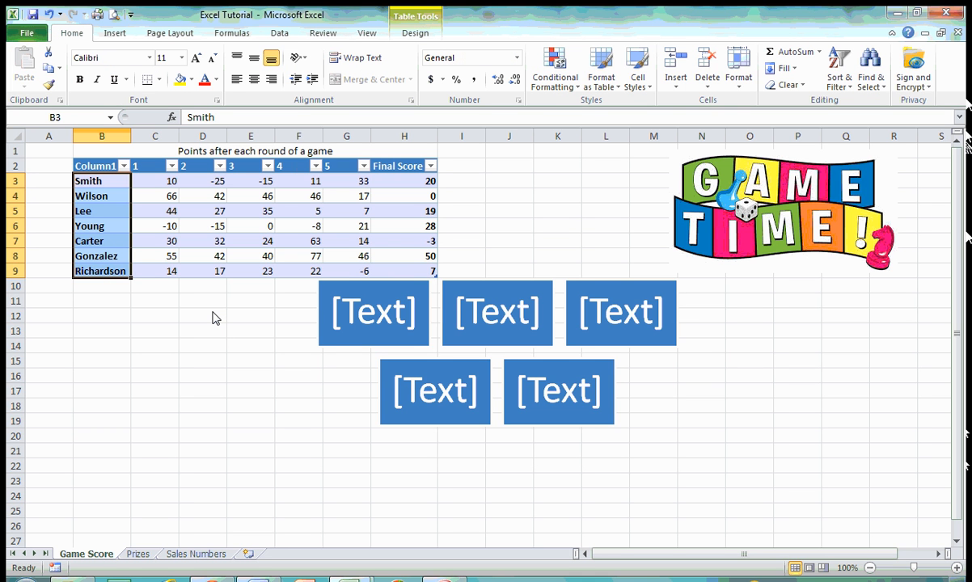
key("ctrl+c")
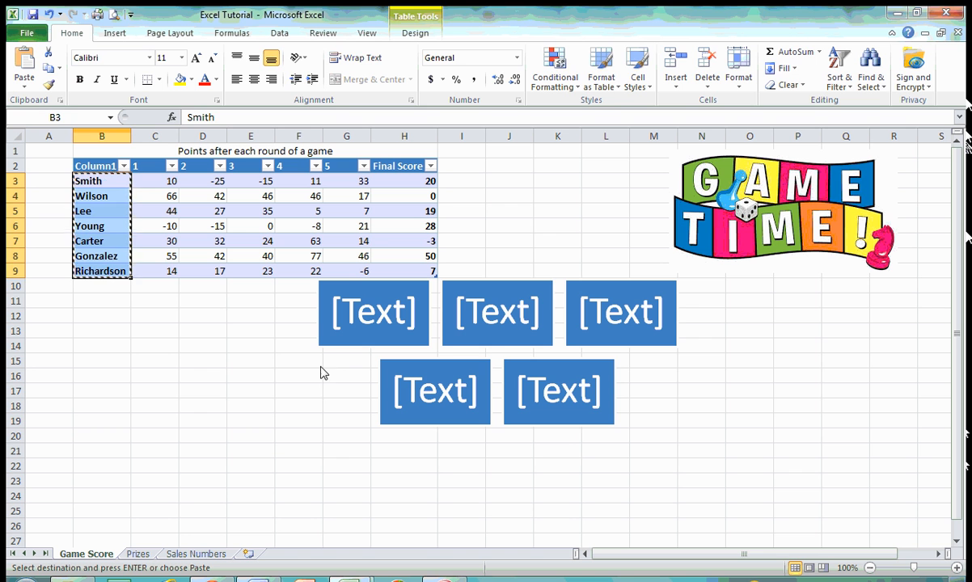
left_click(346, 368)
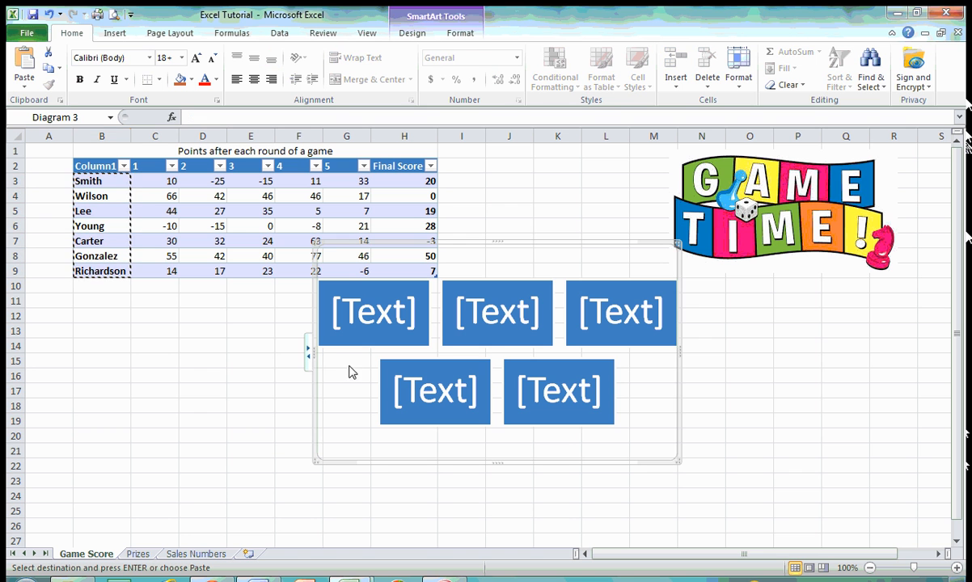
left_click(310, 352)
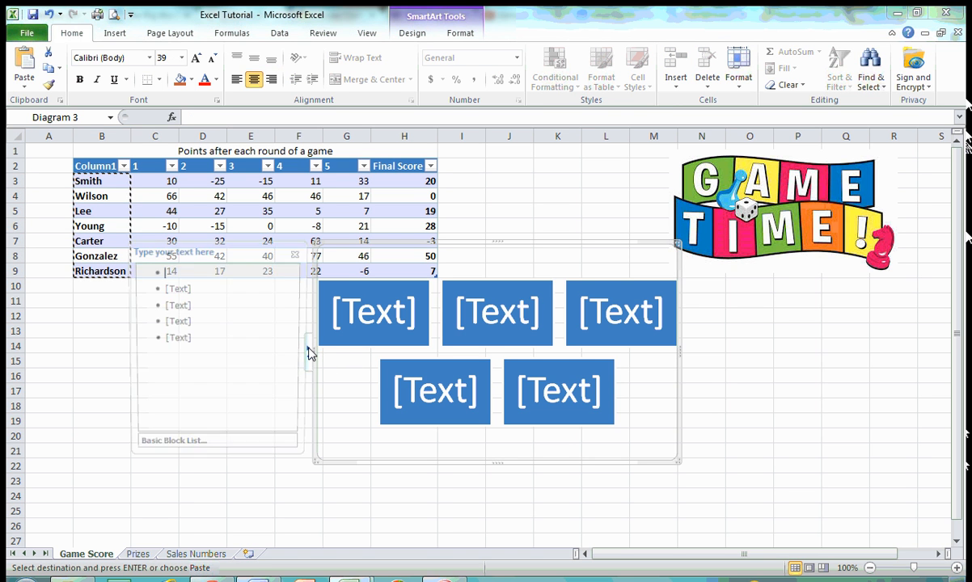
left_click_drag(240, 351, 203, 277)
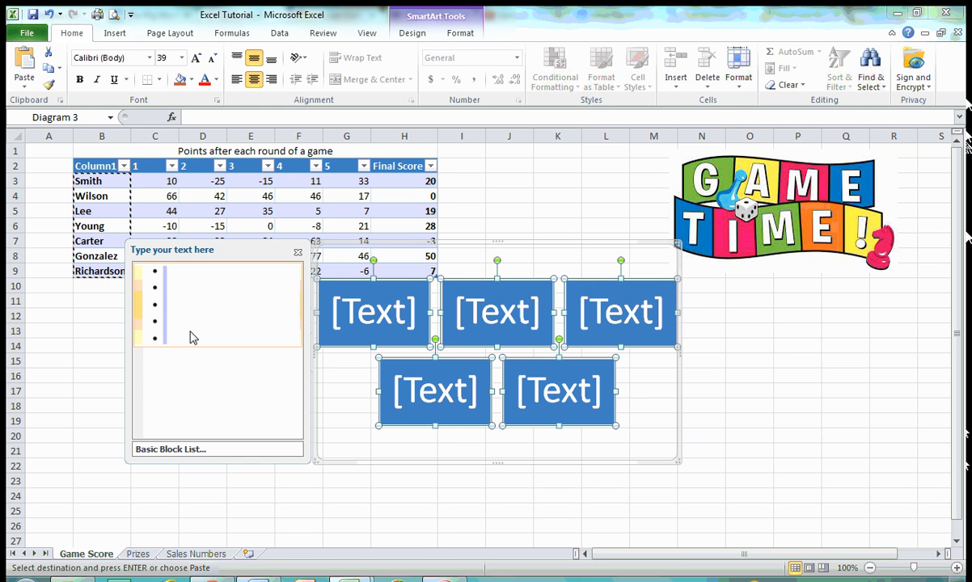
key("ctrl+v")
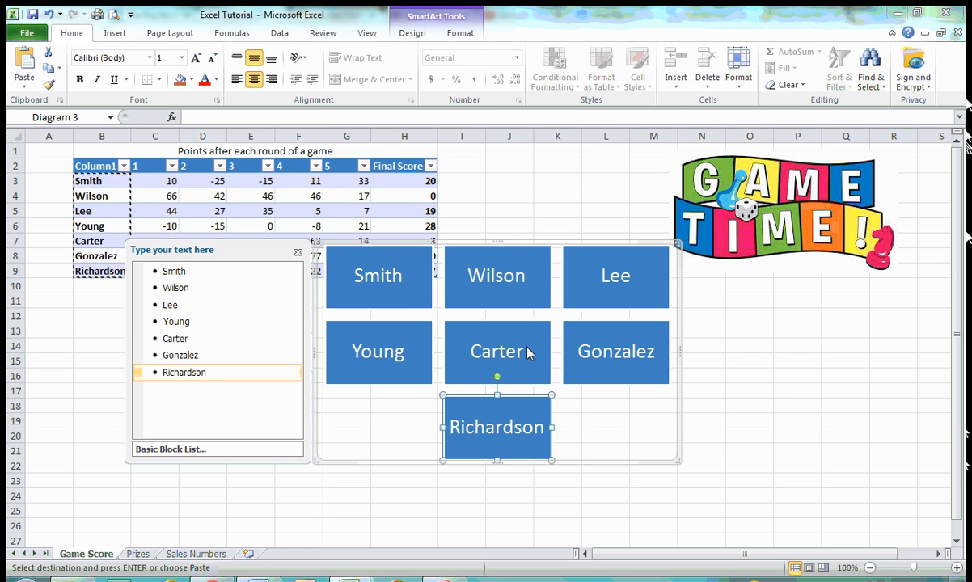
left_click(298, 253)
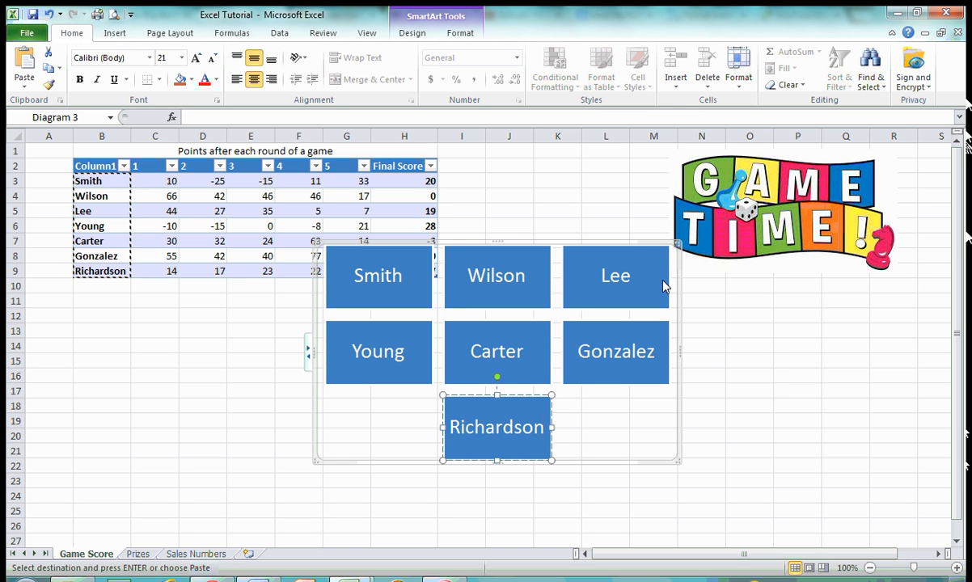
- Shrink the SmartArt graphic and move it below the Game Time picture, to columns N to R, about rows 12 to 20
left_click(679, 465)
left_click_drag(317, 242, 517, 370)
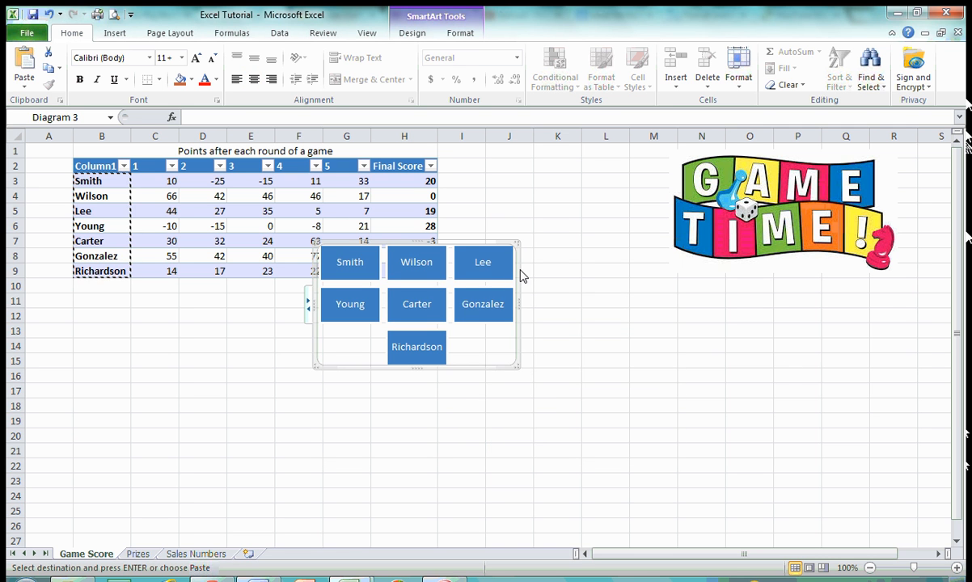
left_click_drag(523, 276, 896, 341)
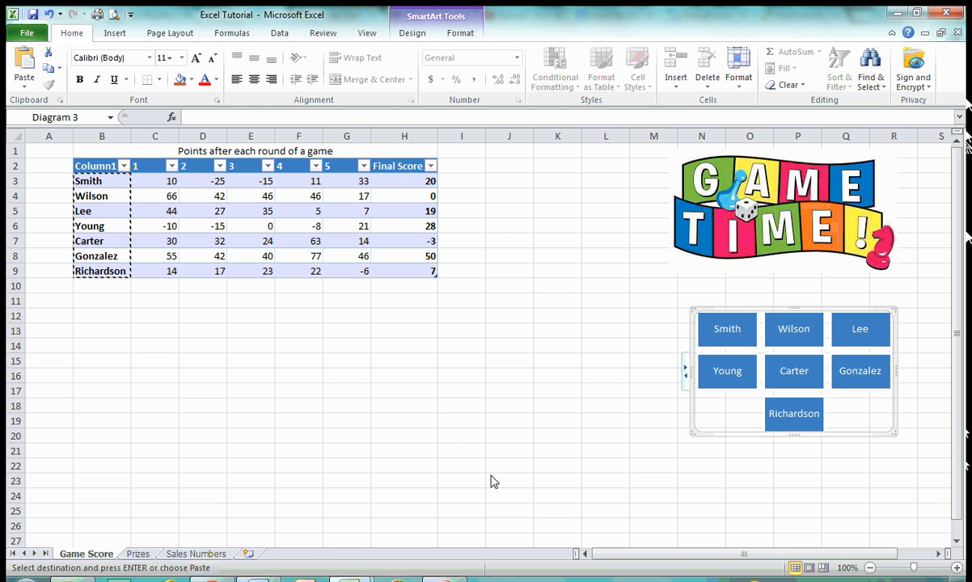
- Insert a screenshot of the open Chrome window, shrink it to about 6.82" wide by 4.08" high, and delete it
left_click(118, 35)
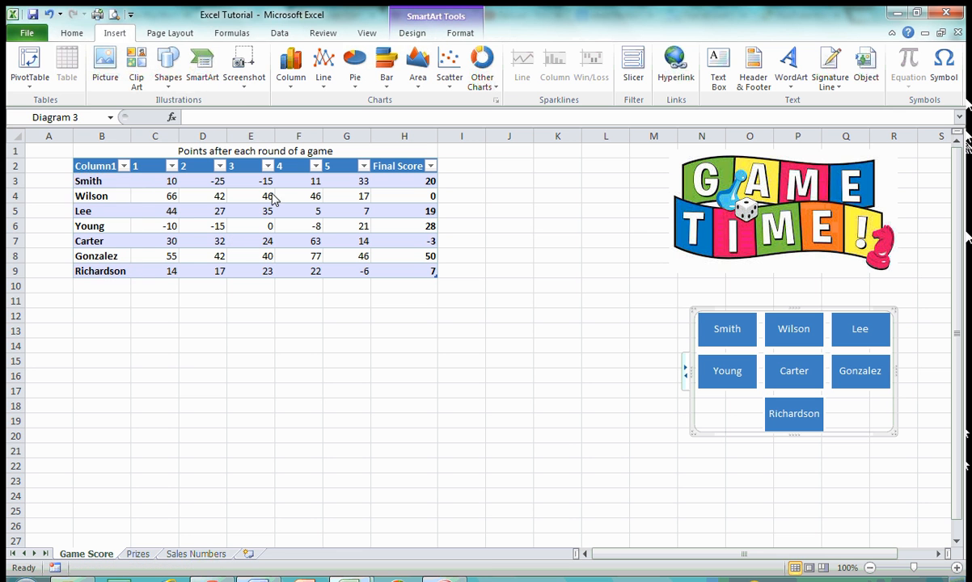
left_click(252, 88)
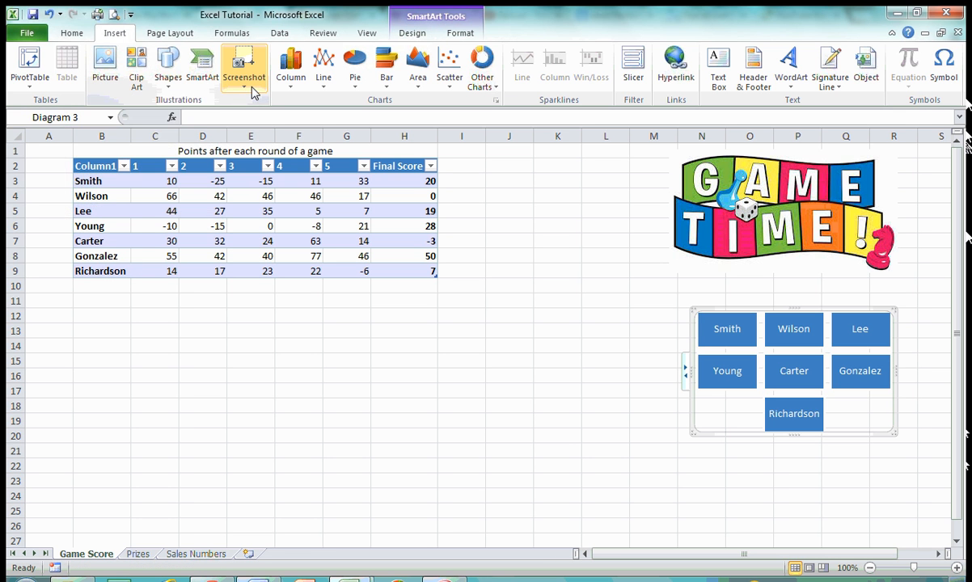
left_click(253, 89)
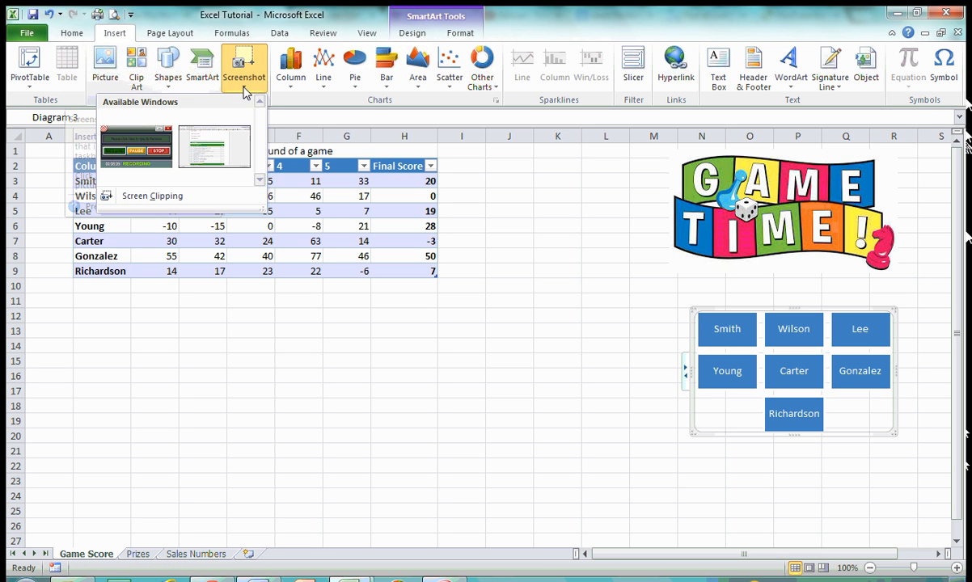
left_click(234, 151)
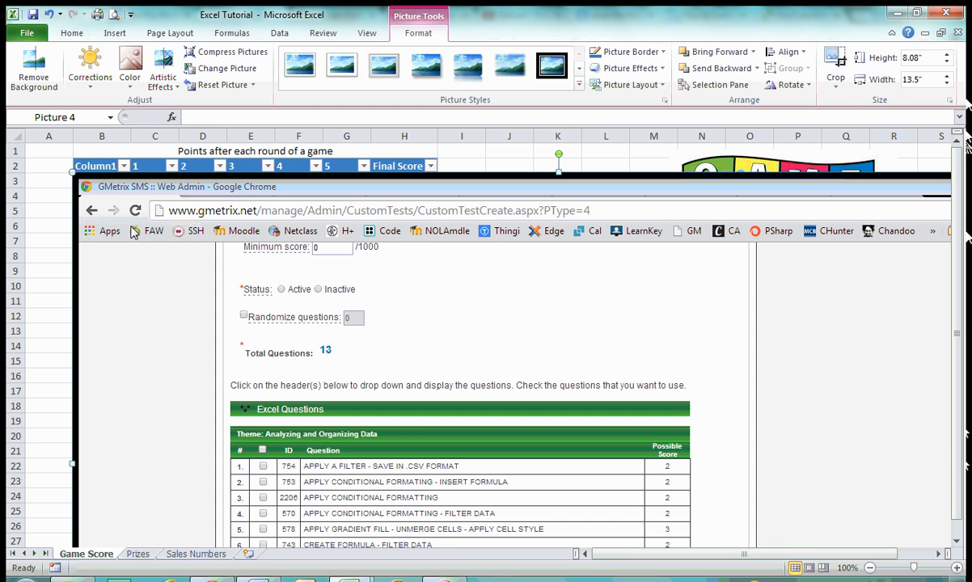
left_click_drag(72, 172, 556, 460)
left_click_drag(691, 481, 249, 99)
left_click_drag(655, 511, 300, 202)
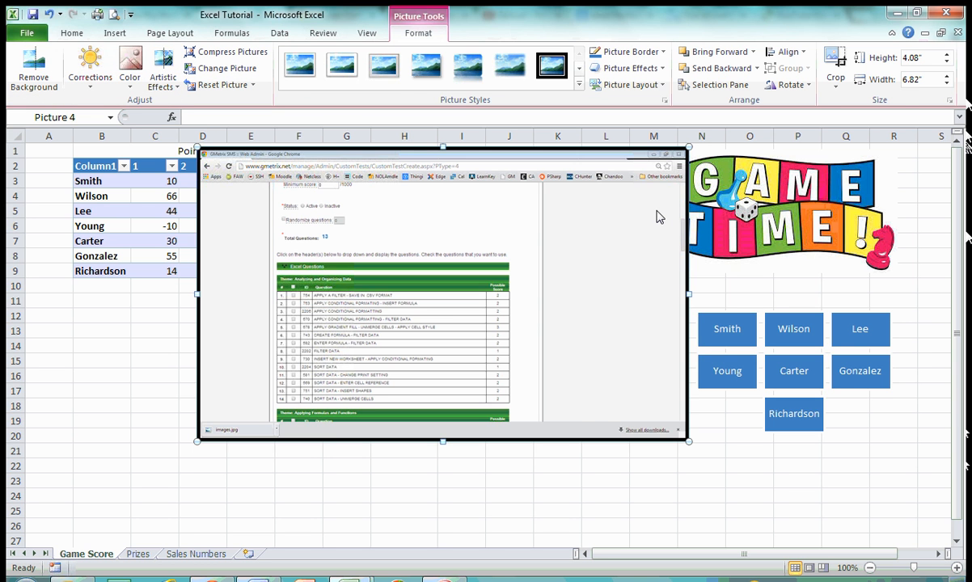
key("Delete")
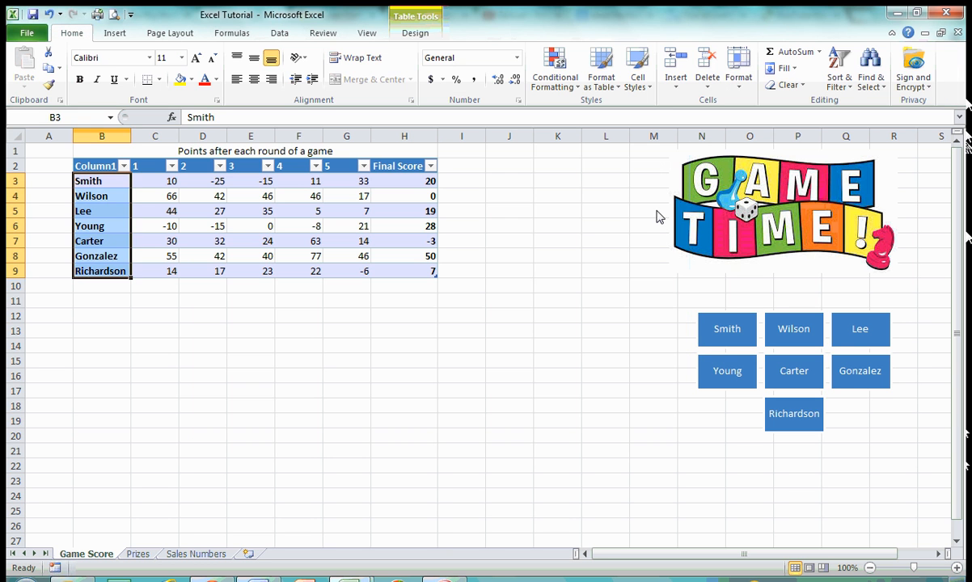
- Insert a 2-D clustered column chart from the table range B2:H9, and delete it
left_click(113, 34)
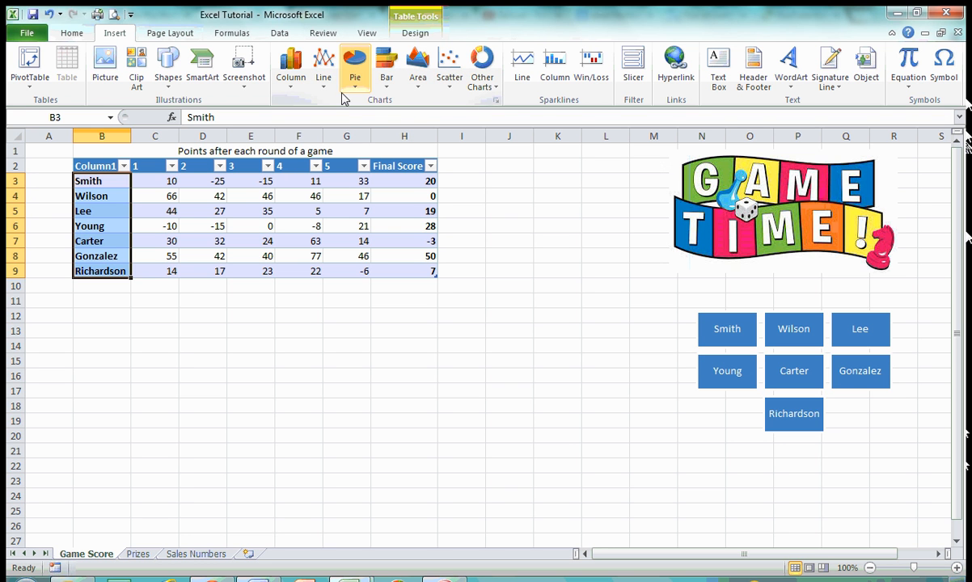
left_click(341, 256)
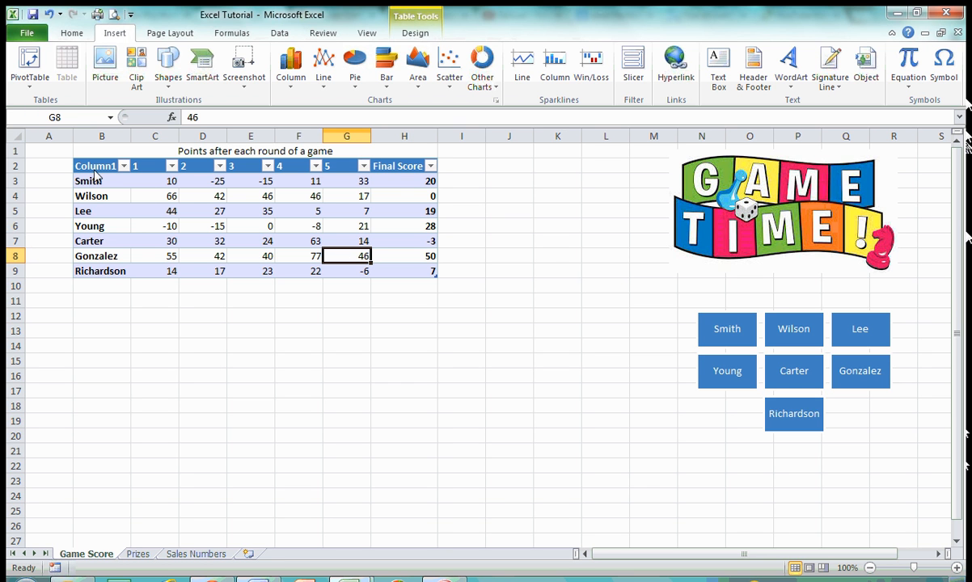
left_click_drag(96, 170, 417, 279)
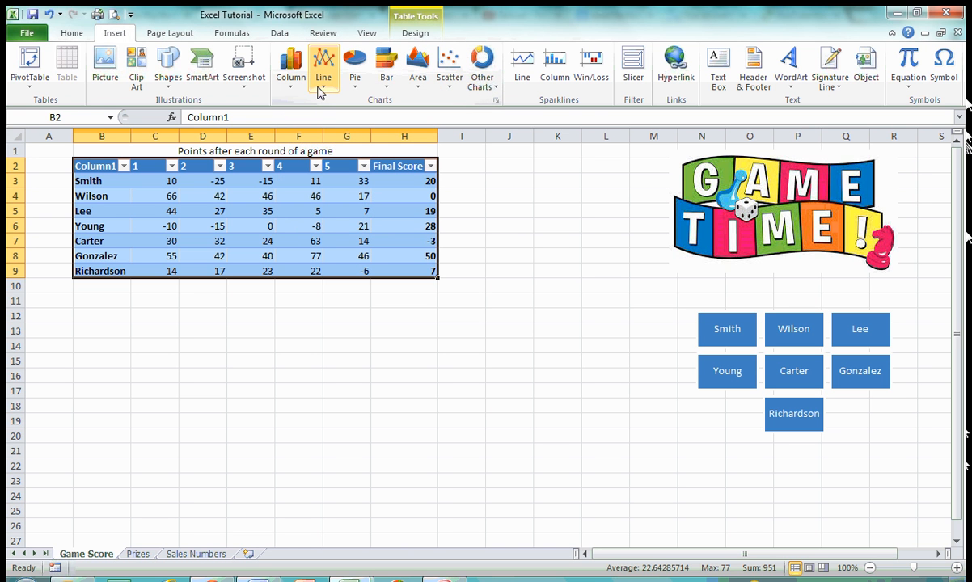
left_click(290, 84)
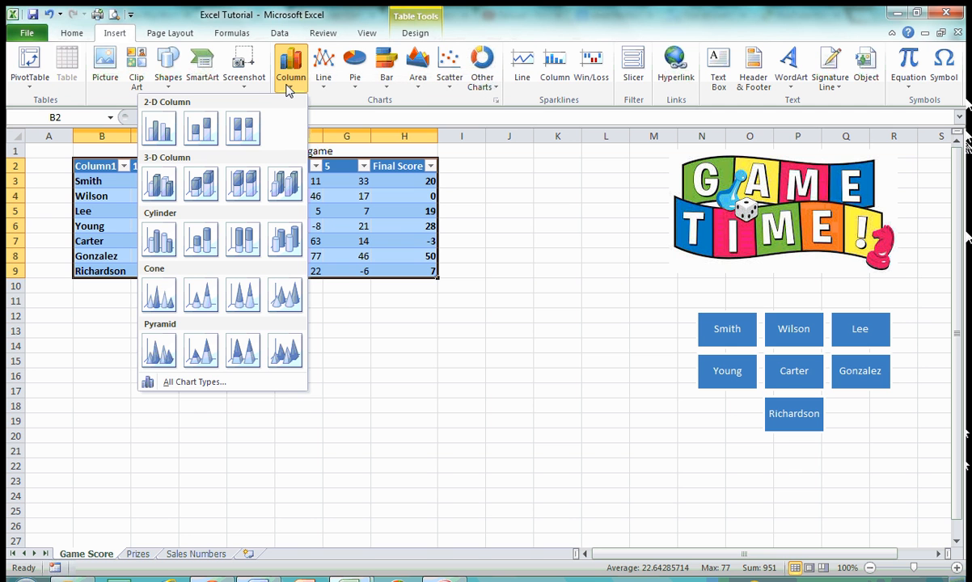
left_click(159, 129)
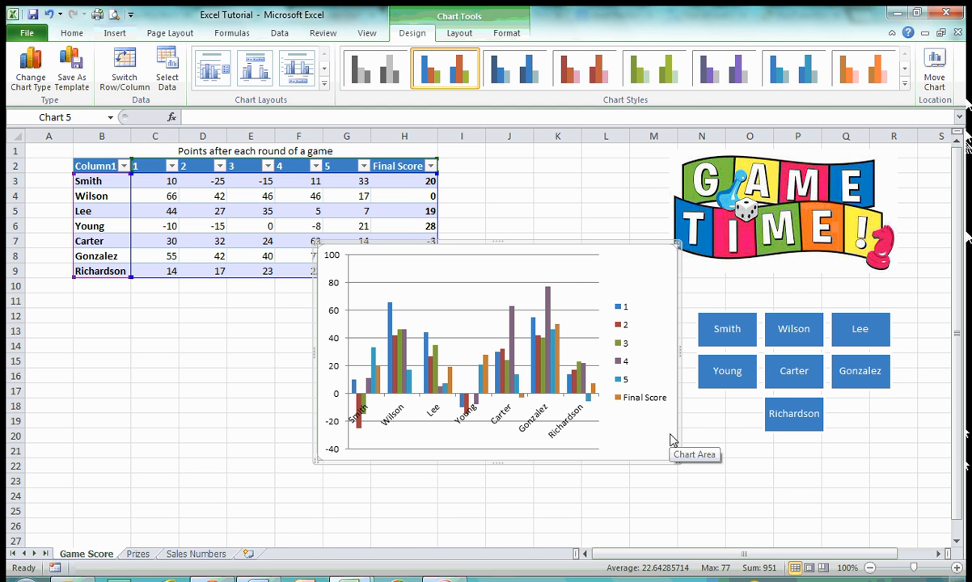
key("Delete")
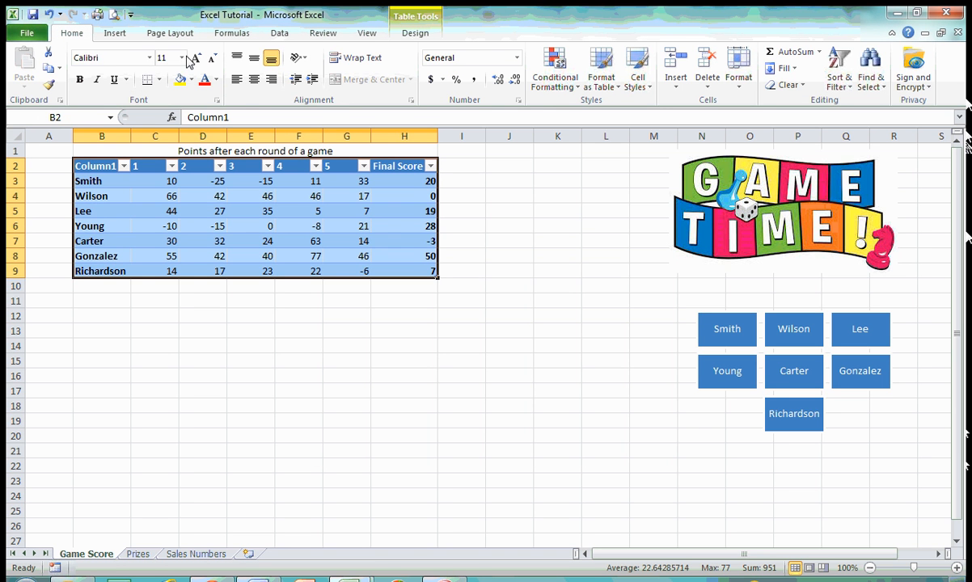
- Insert a 2-D line chart with markers from B2:H9, enlarge it, and move it to about columns E to Q, rows 1 to 23
left_click(116, 32)
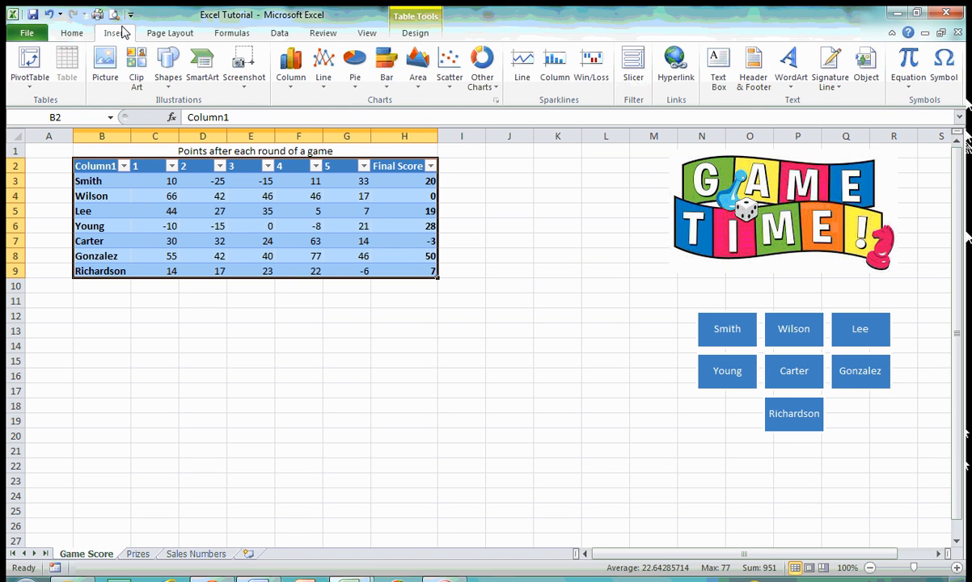
left_click(324, 81)
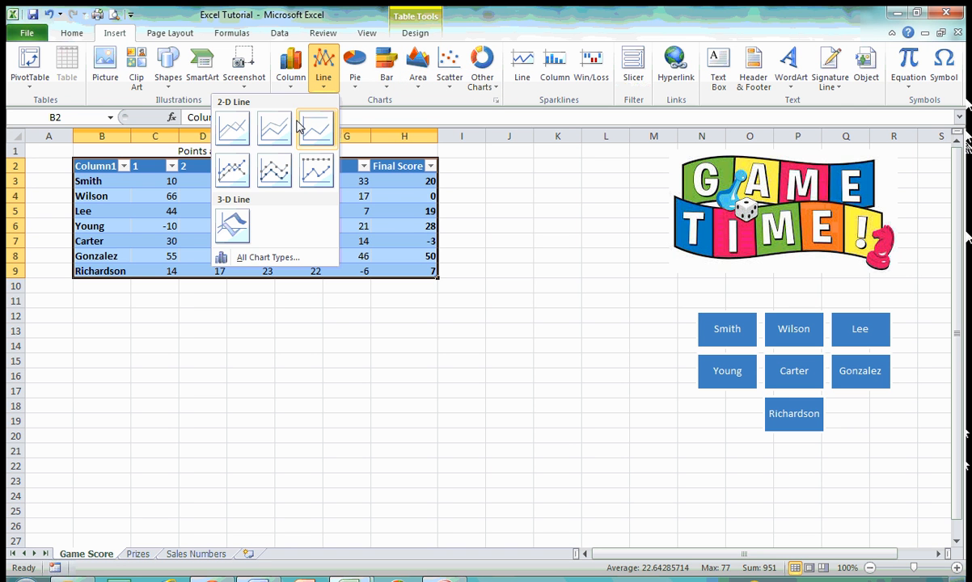
left_click(240, 178)
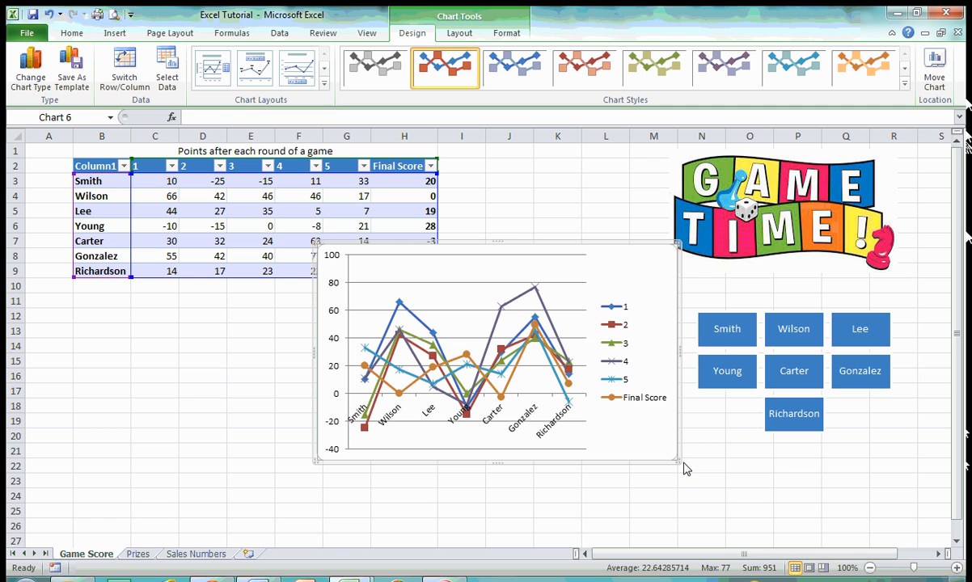
left_click_drag(677, 466, 877, 417)
scroll(827, 434, "up", 4)
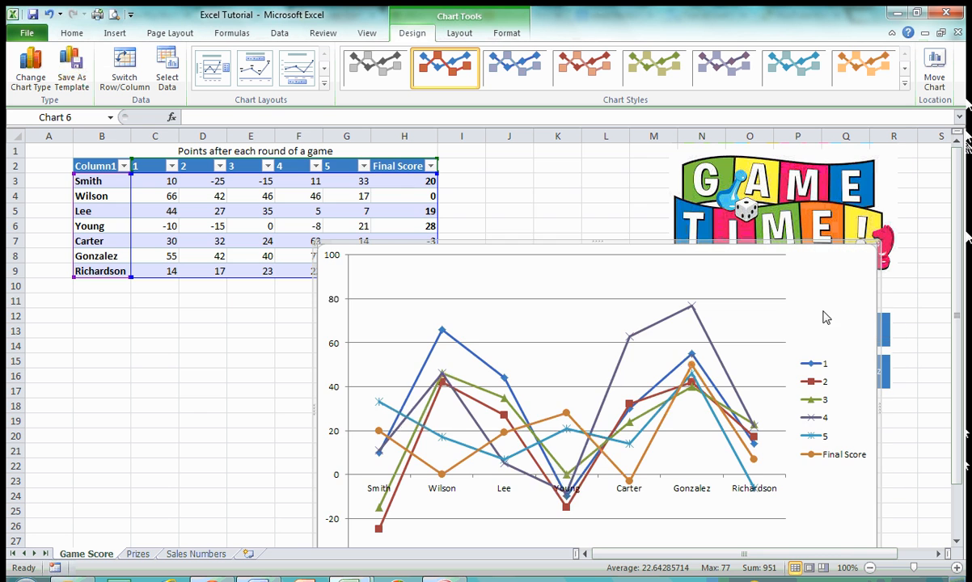
left_click_drag(824, 314, 772, 228)
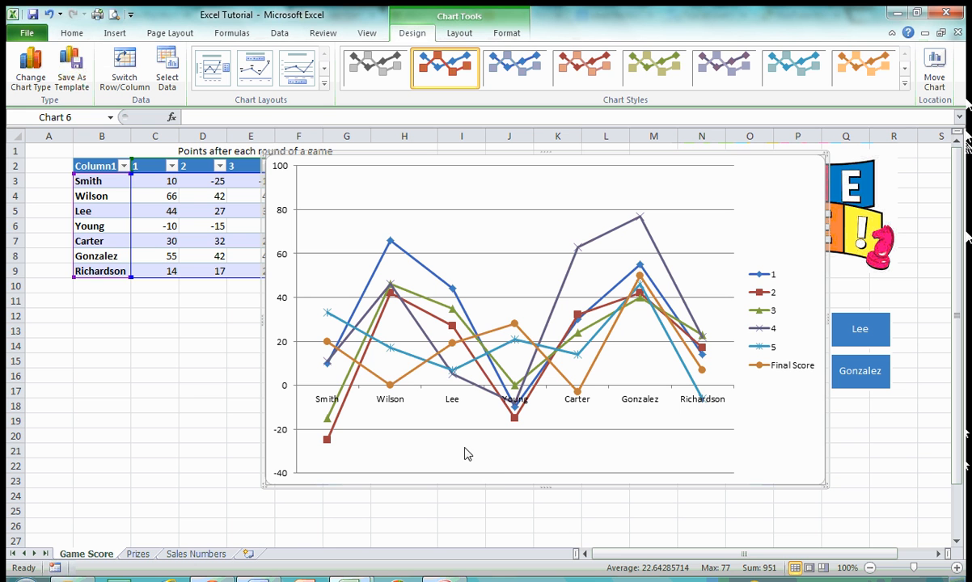
- Switch the line chart's rows and columns so each player is a series, and check the legend entries
mouse_move(327, 350)
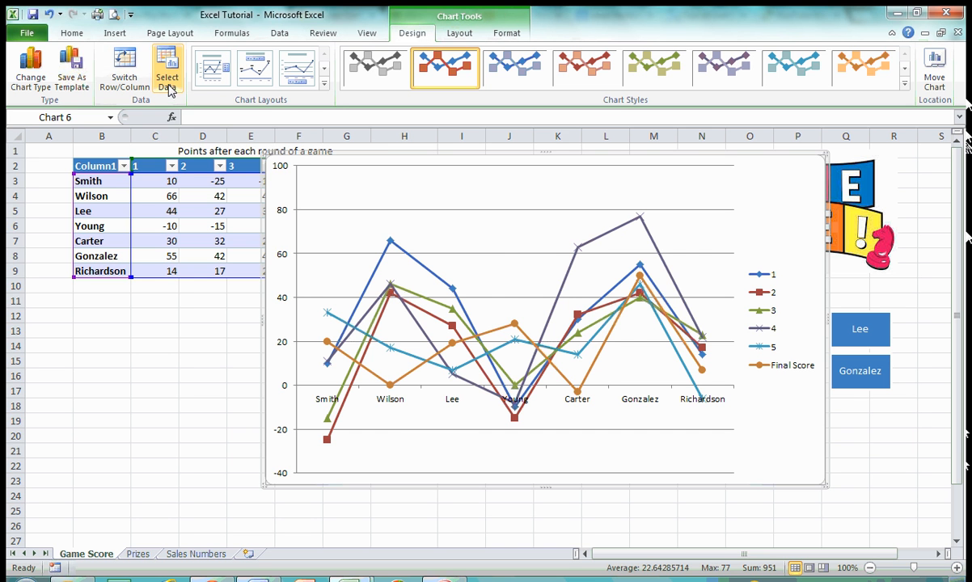
left_click(134, 80)
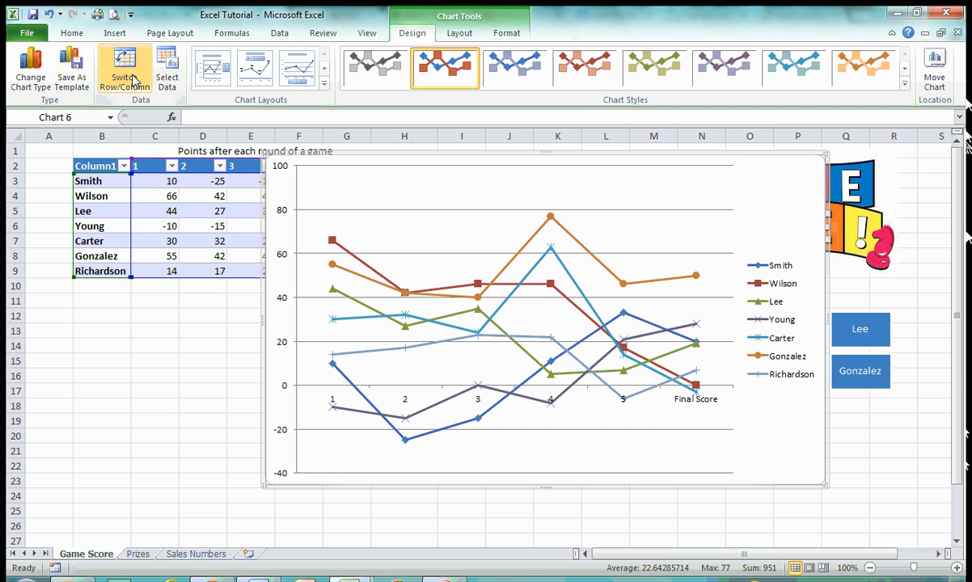
left_click(782, 274)
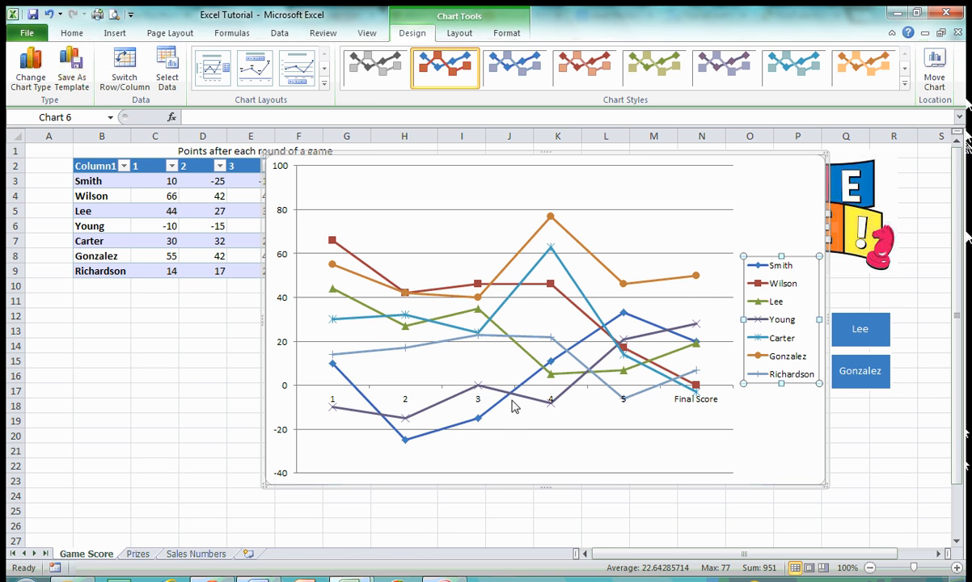
left_click(781, 434)
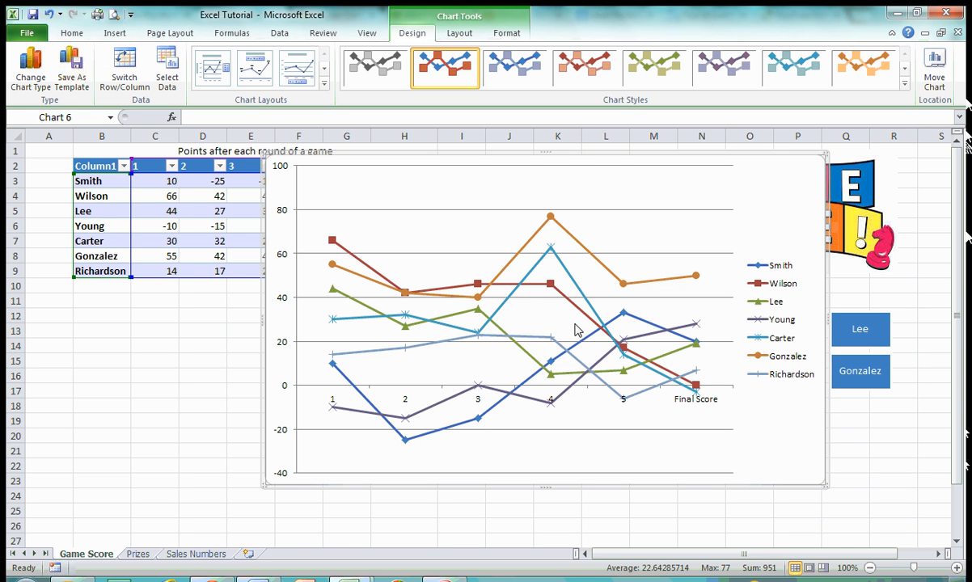
- Look over the available chart types for the line chart and the options for saving it as a template, without changing anything
left_click(29, 80)
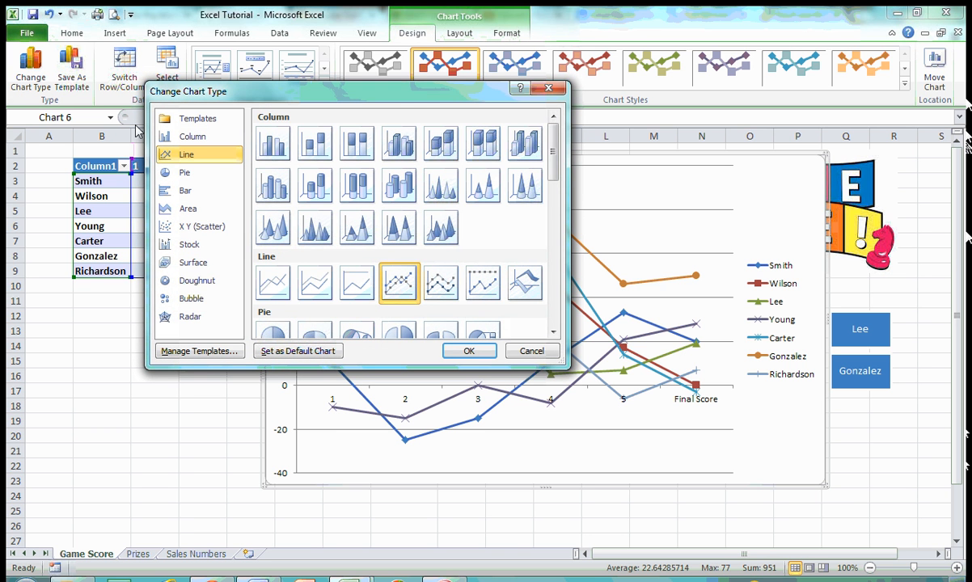
left_click_drag(549, 165, 548, 105)
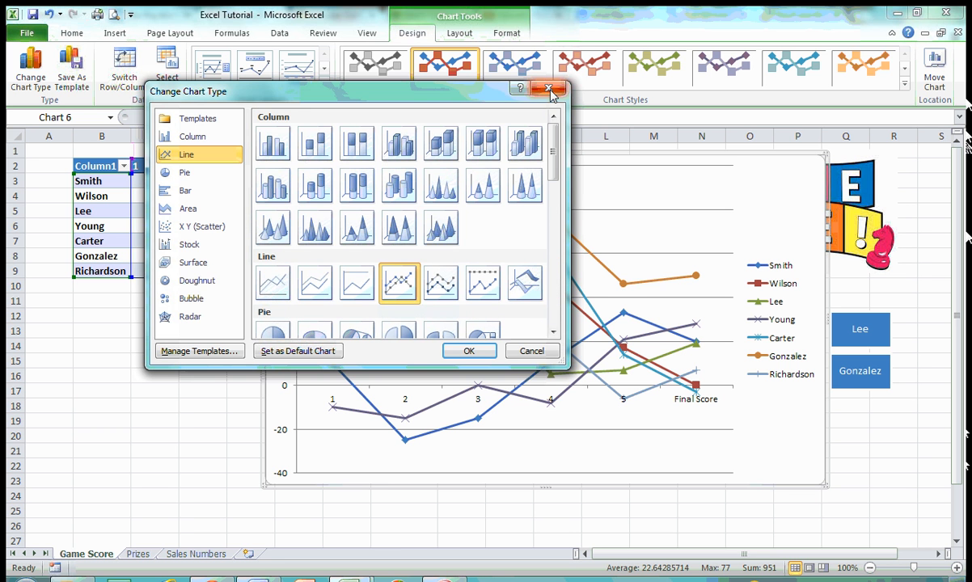
left_click(549, 90)
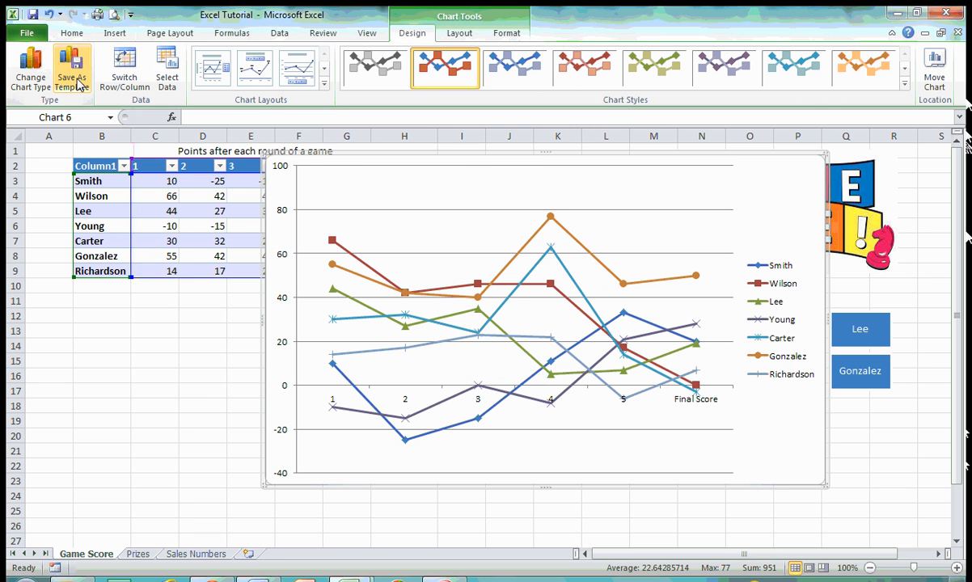
left_click(594, 304)
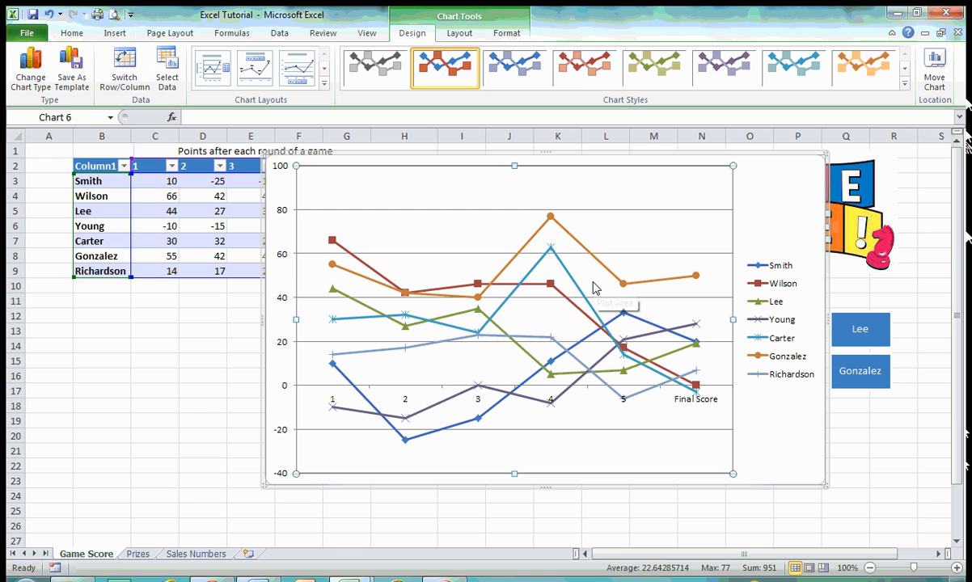
left_click(71, 81)
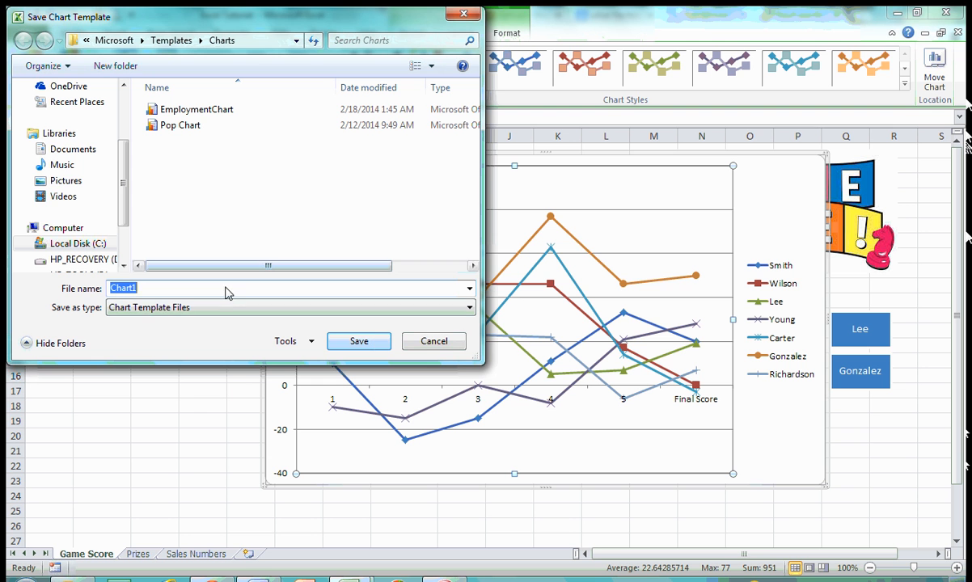
left_click(428, 342)
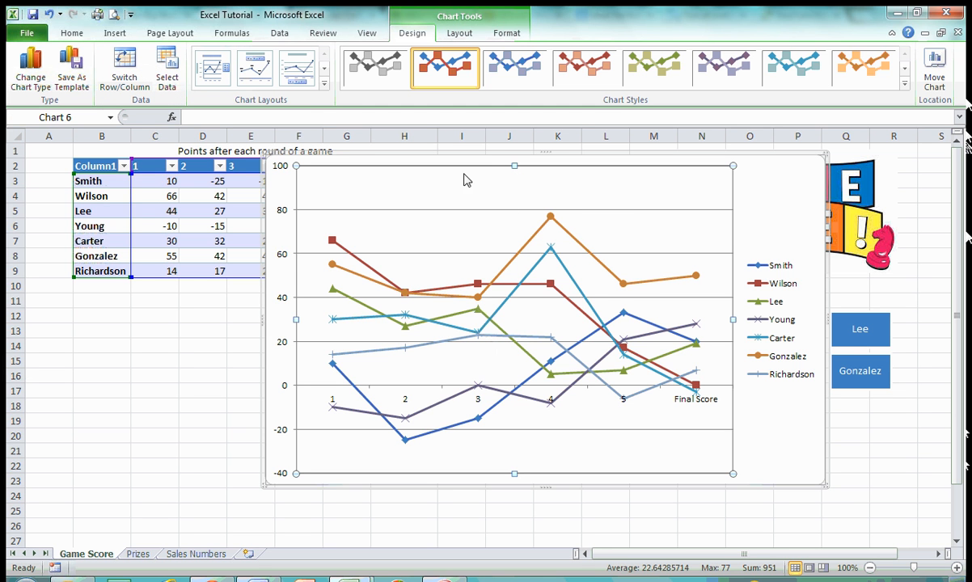
- Move the line chart clear of the table, and add a new player's name in B10 with 11 in each cell of C10:H10
left_click_drag(486, 156, 692, 184)
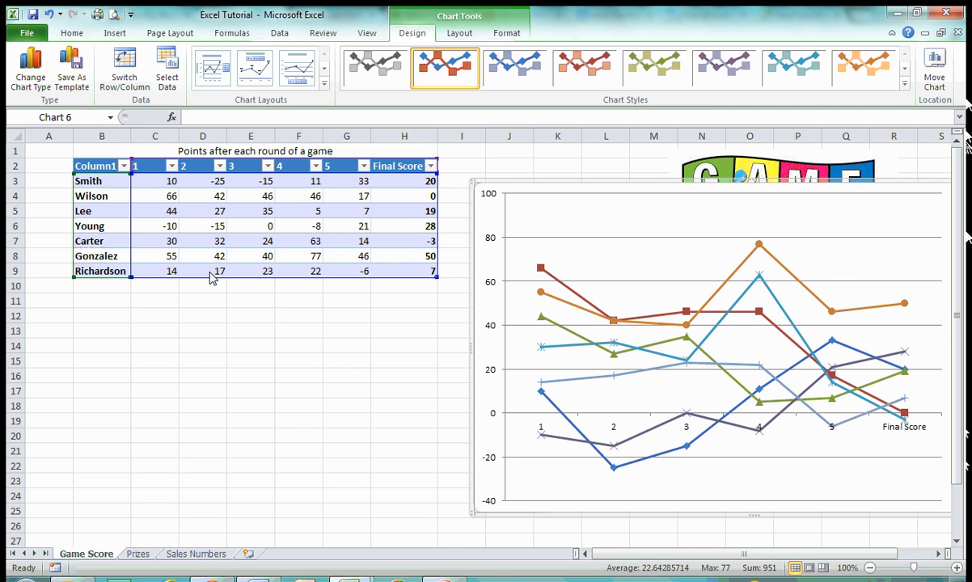
left_click(110, 290)
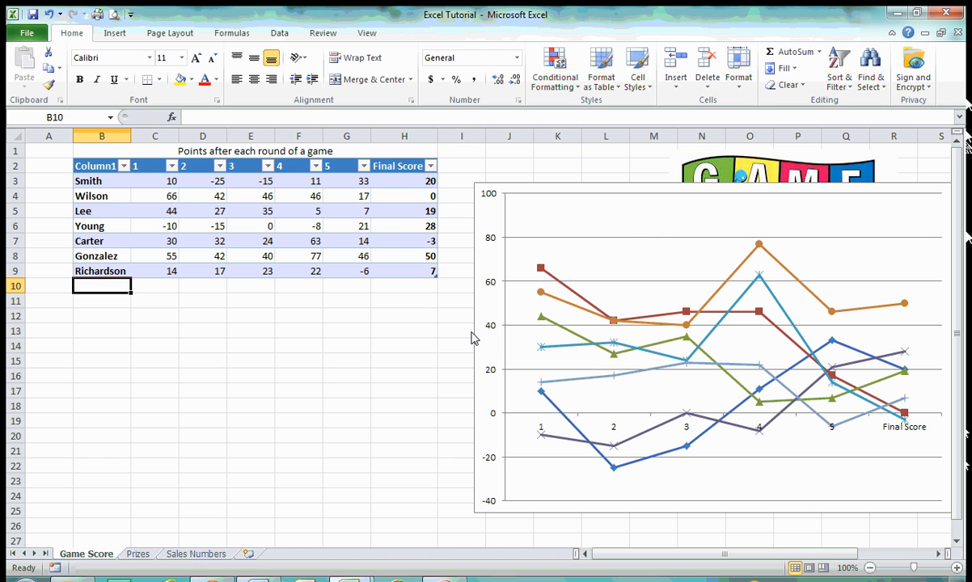
type("Jone")
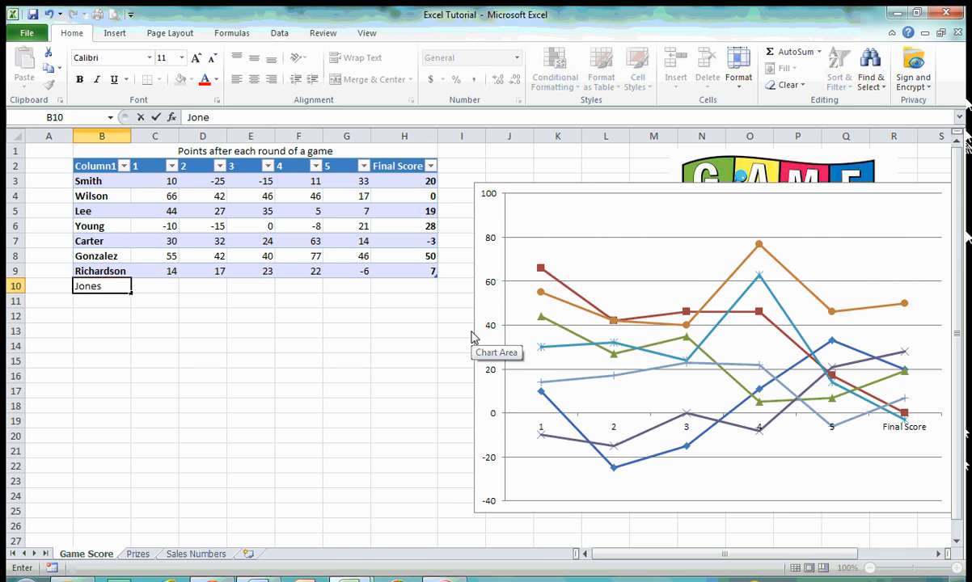
type("s")
key("Tab")
type("11")
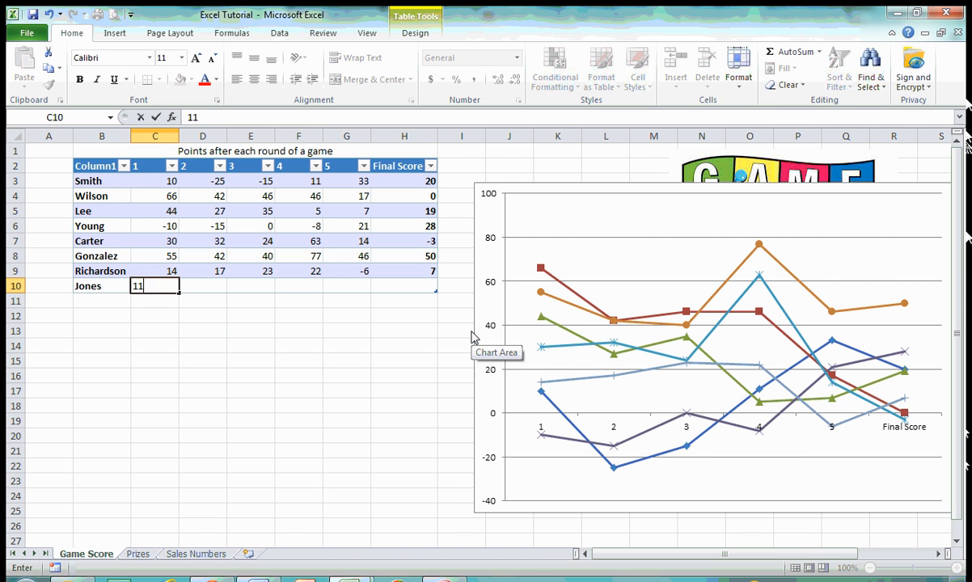
key("Tab")
type("11")
key("Tab")
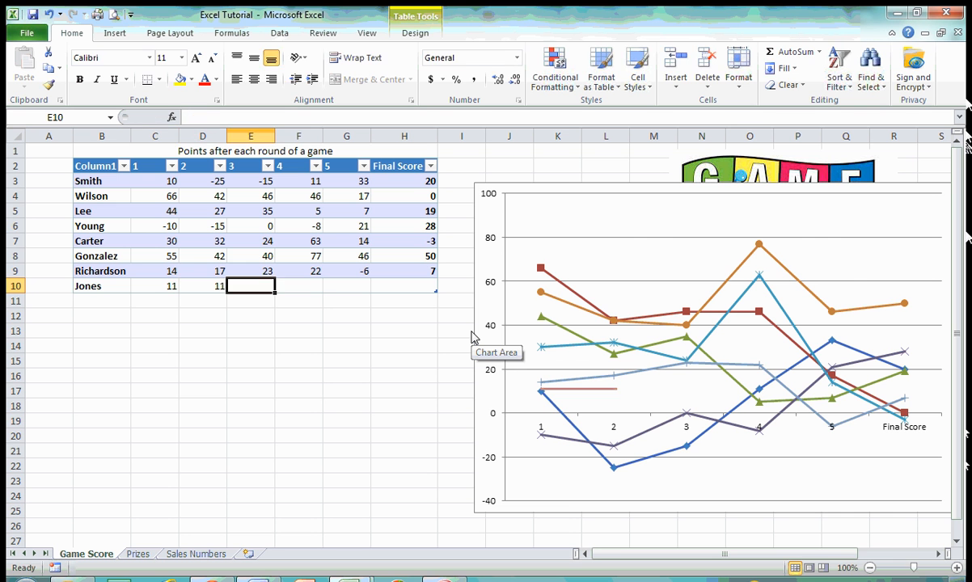
type("11")
key("Tab")
type("11")
key("Tab")
type("11")
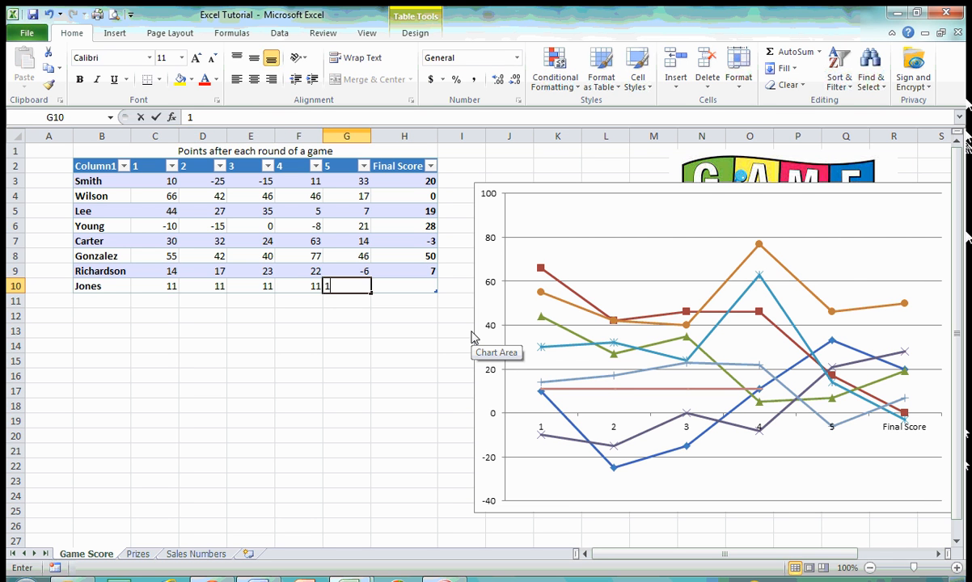
key("Tab")
type("11")
left_click(403, 336)
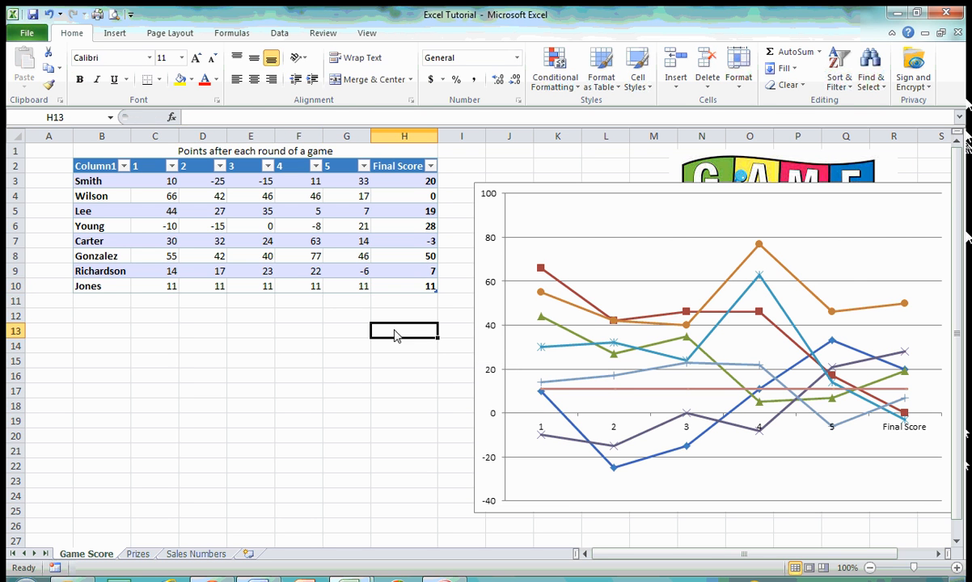
- Reselect the table range B2:H10 as the chart's data source, and move the chart to about columns F to Q, rows 3 to 25
left_click(569, 320)
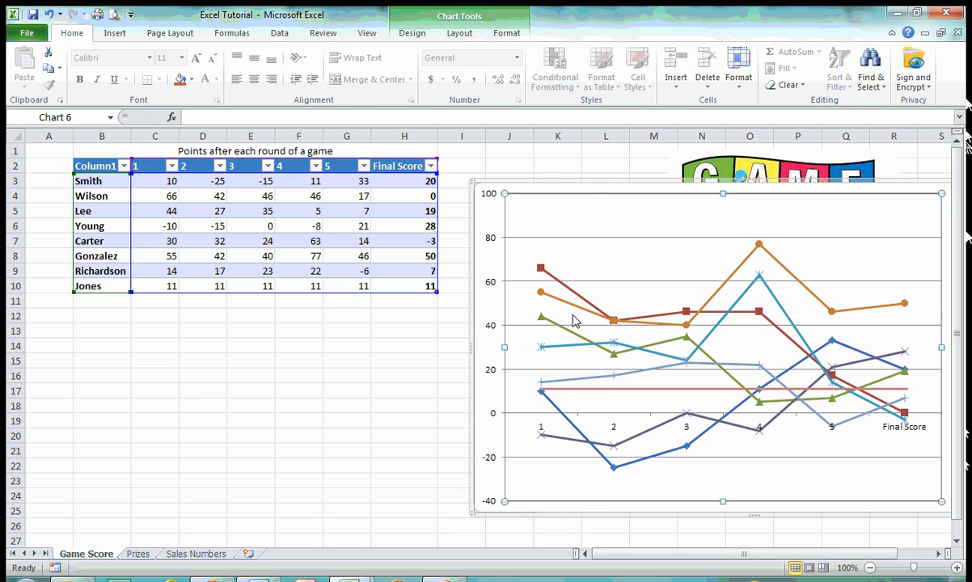
left_click(412, 33)
left_click(166, 73)
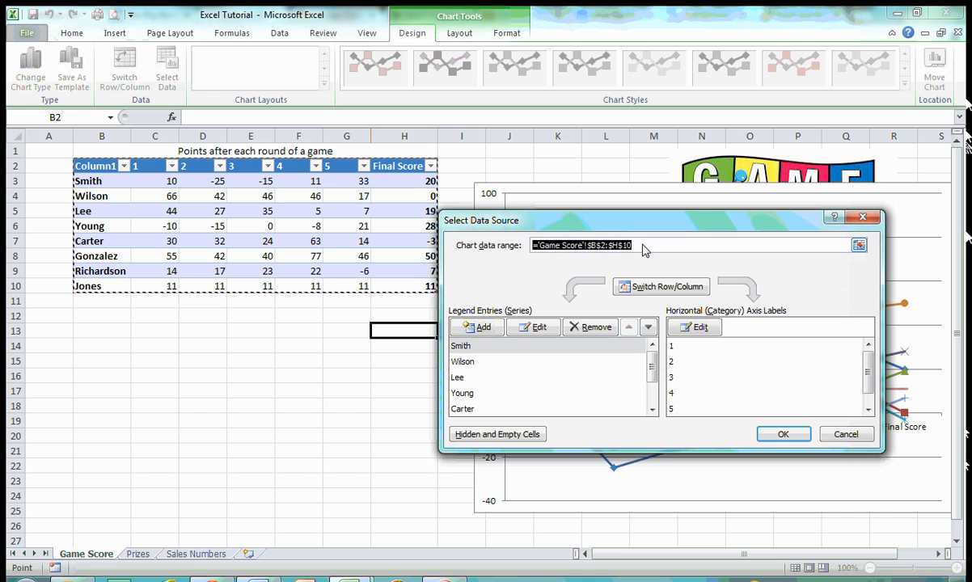
key("Delete")
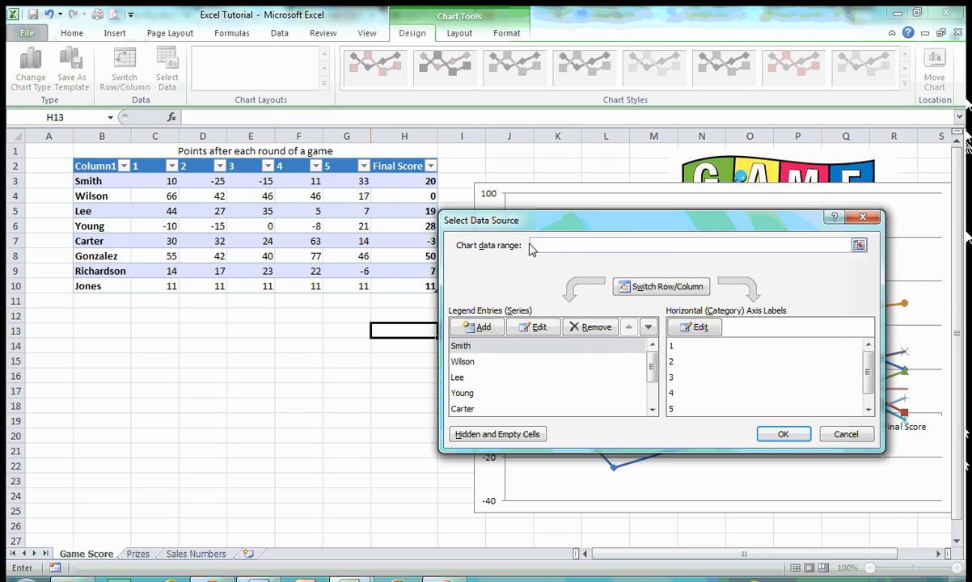
left_click_drag(97, 168, 409, 291)
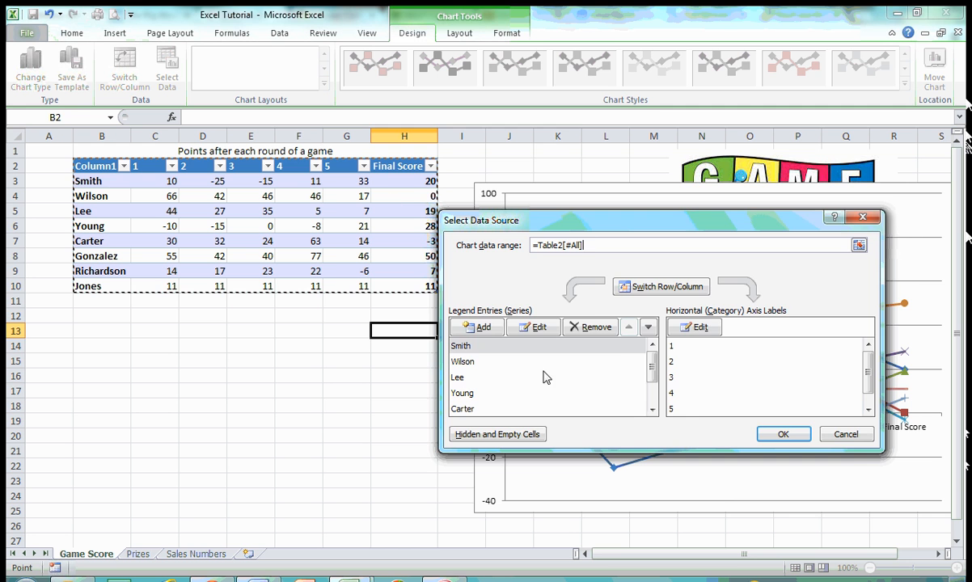
left_click(789, 434)
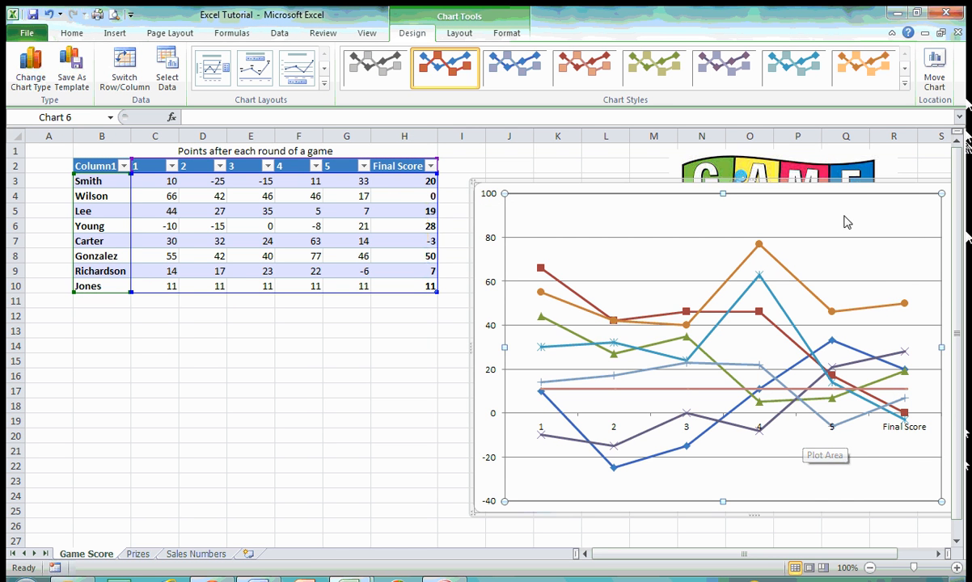
left_click_drag(920, 191, 734, 196)
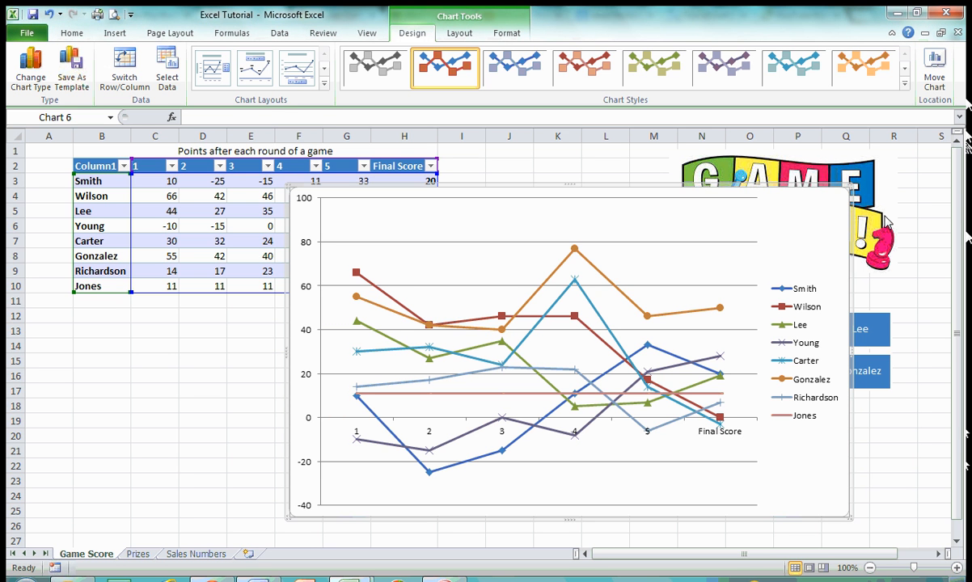
left_click_drag(823, 187, 831, 137)
- Try chart layouts with a title and bottom legend, with data labels on the points, and with a data table under the plot
left_click(325, 84)
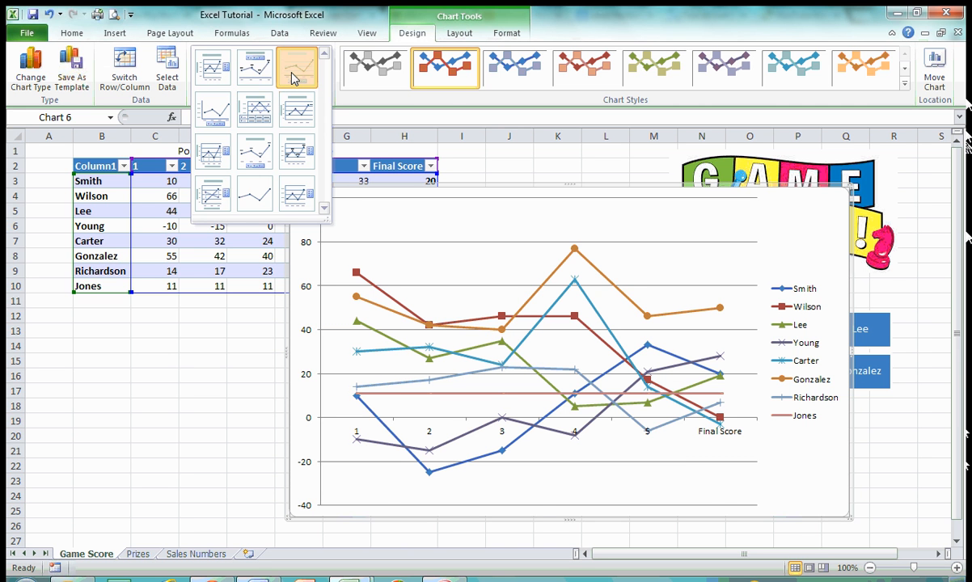
left_click(297, 66)
left_click(324, 82)
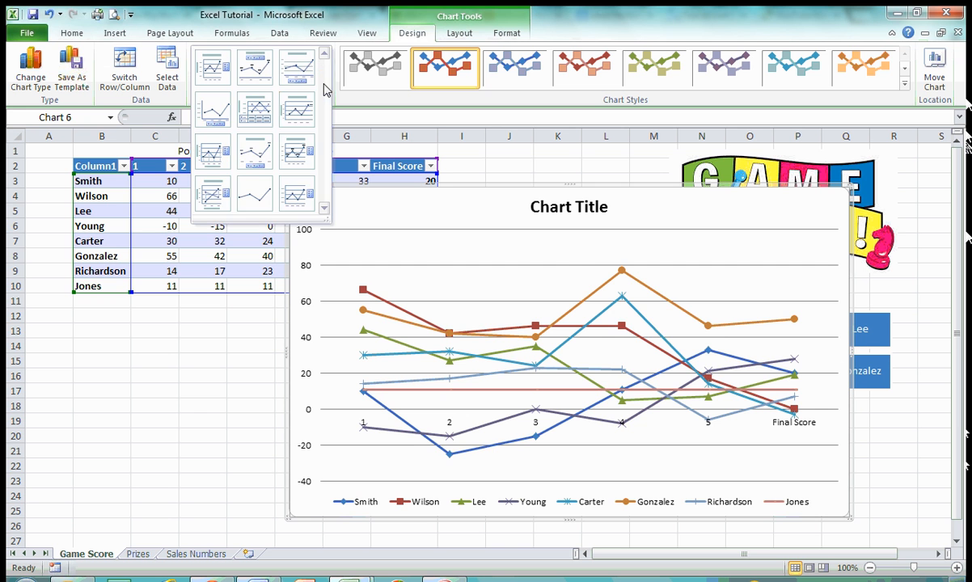
left_click(296, 155)
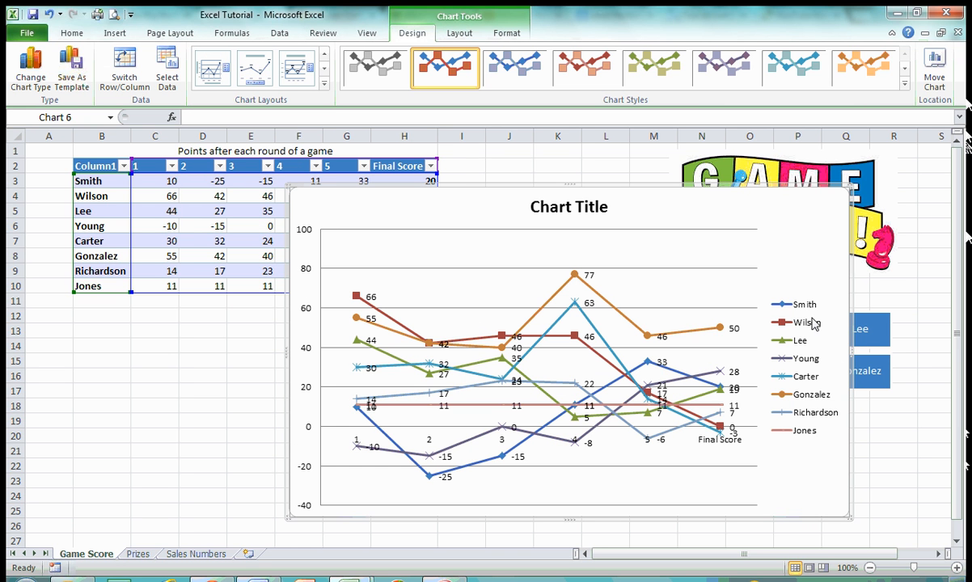
left_click(322, 84)
left_click(268, 117)
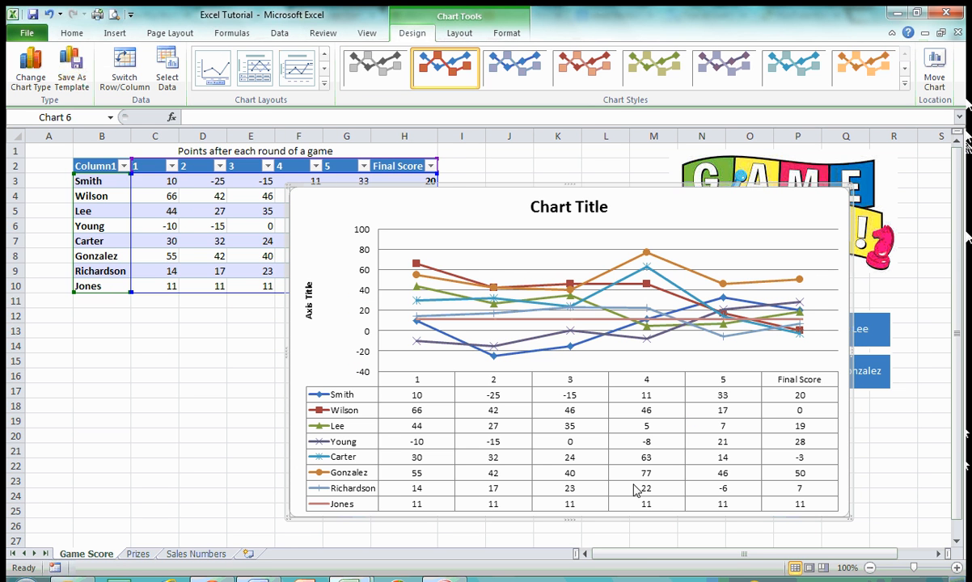
- Apply the chart layout with a chart title, a vertical axis title and the legend to the right of the plot
left_click(323, 84)
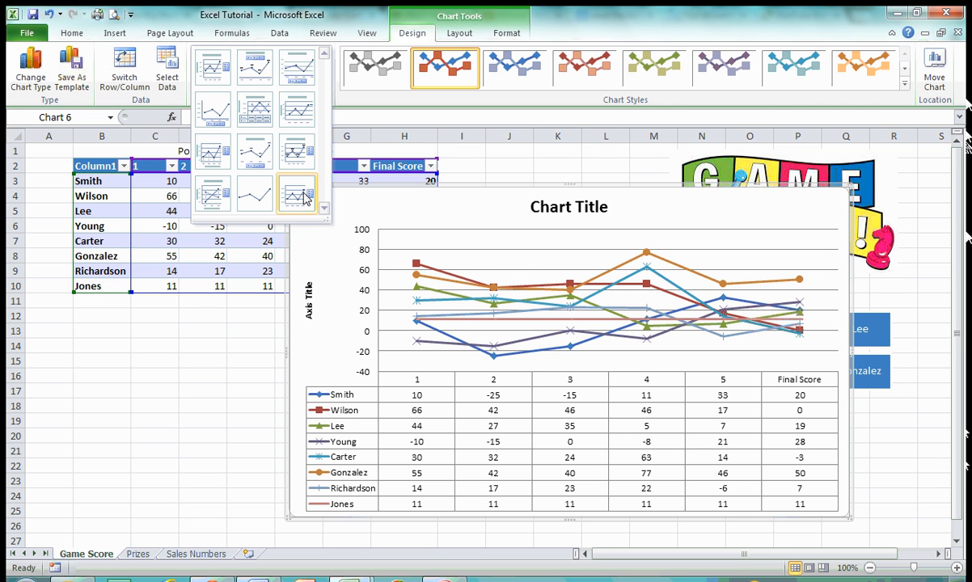
left_click(339, 256)
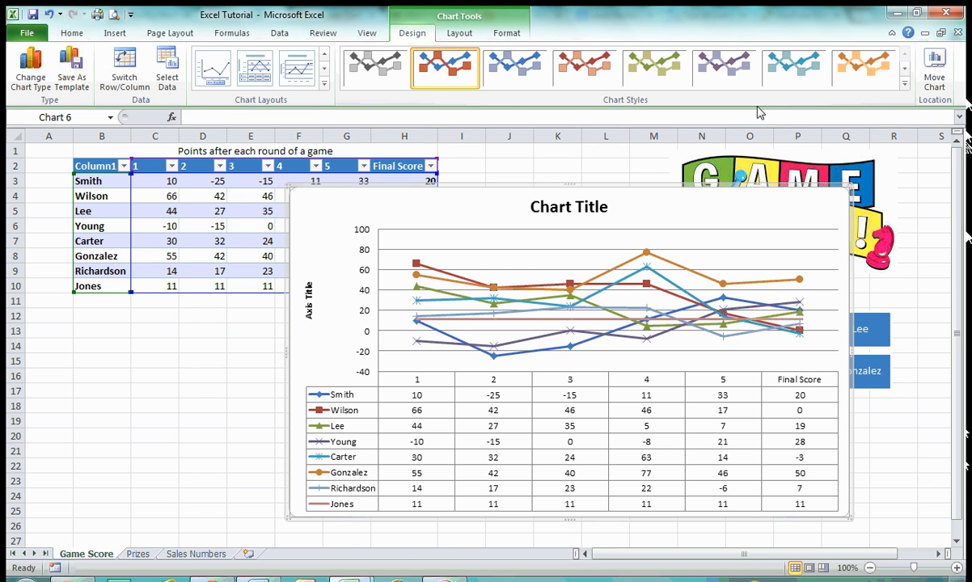
left_click(324, 83)
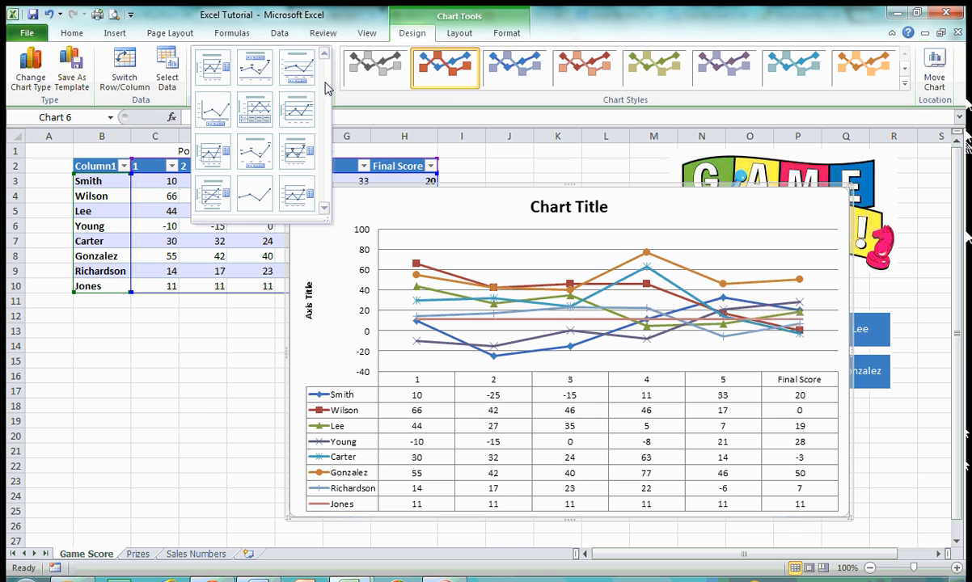
left_click(208, 75)
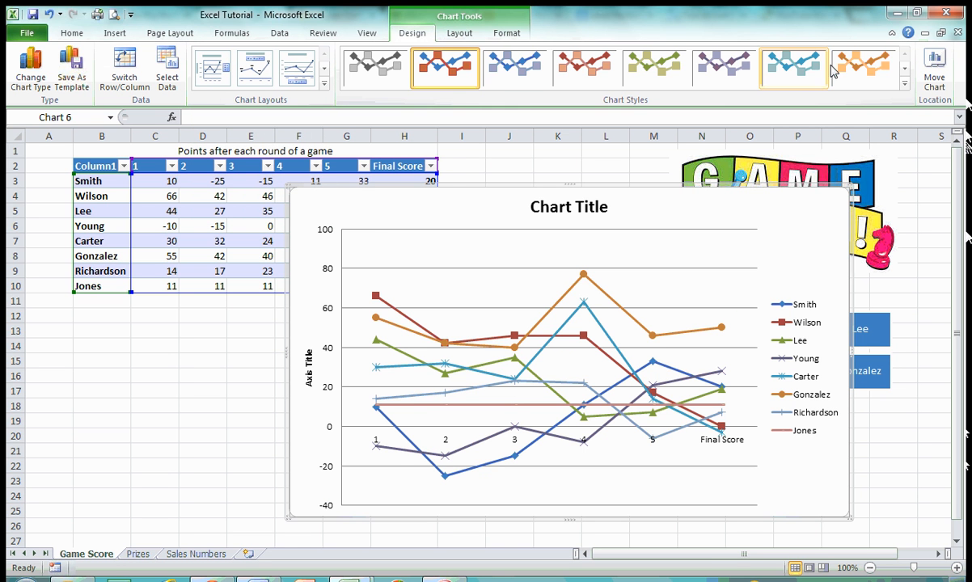
- Try the orange chart style with thicker lines on the line chart, and undo it
left_click(906, 85)
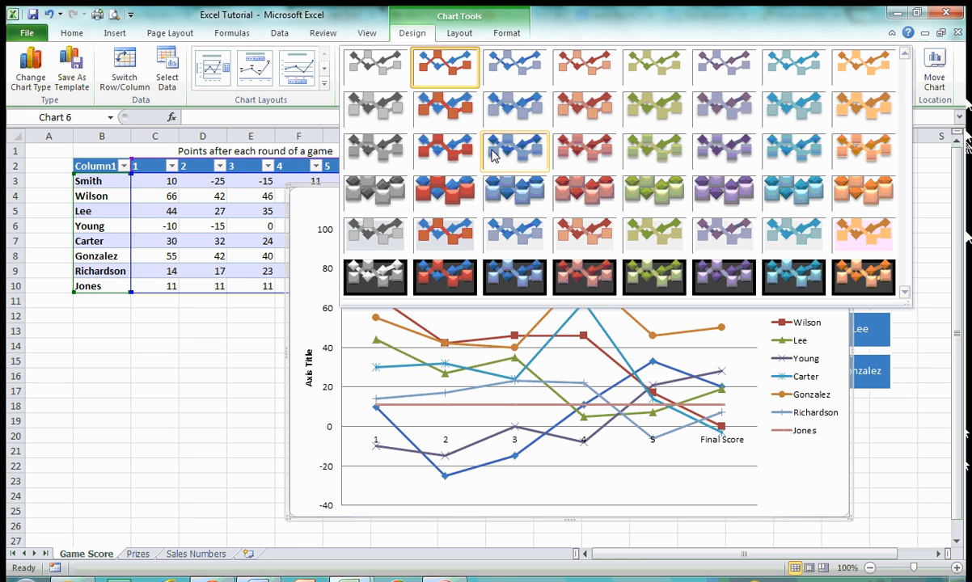
left_click(870, 120)
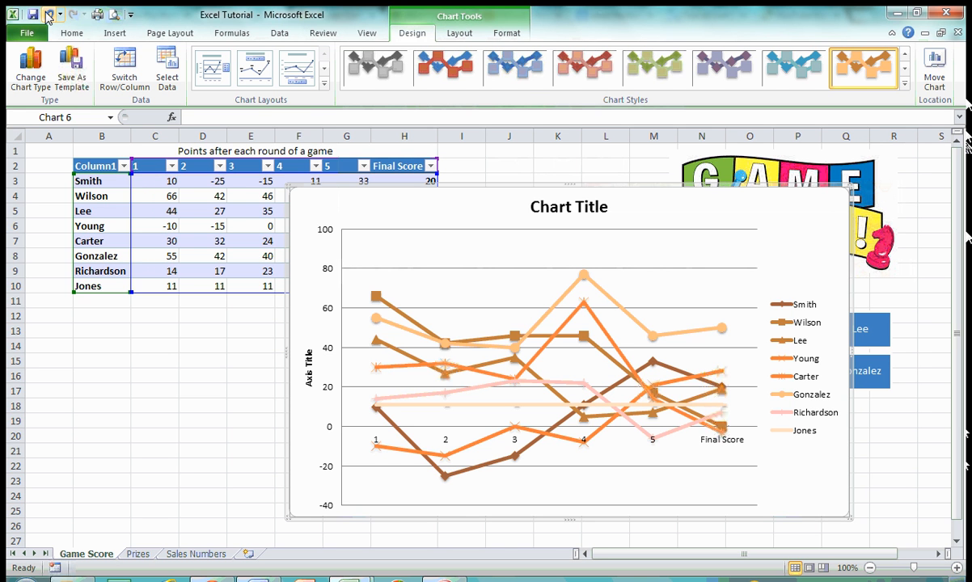
left_click(48, 14)
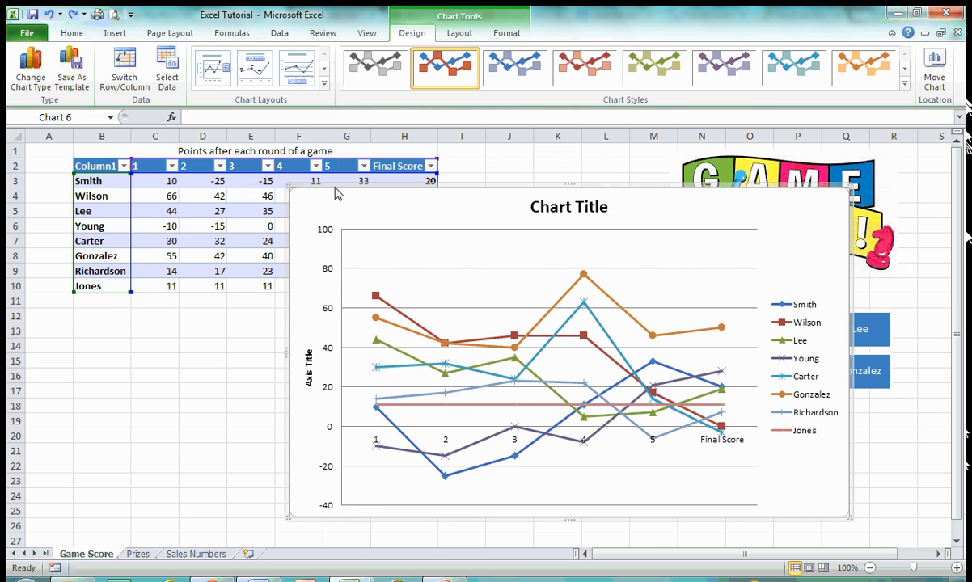
- Move the line chart to a new sheet named "Players' Score"
left_click(934, 74)
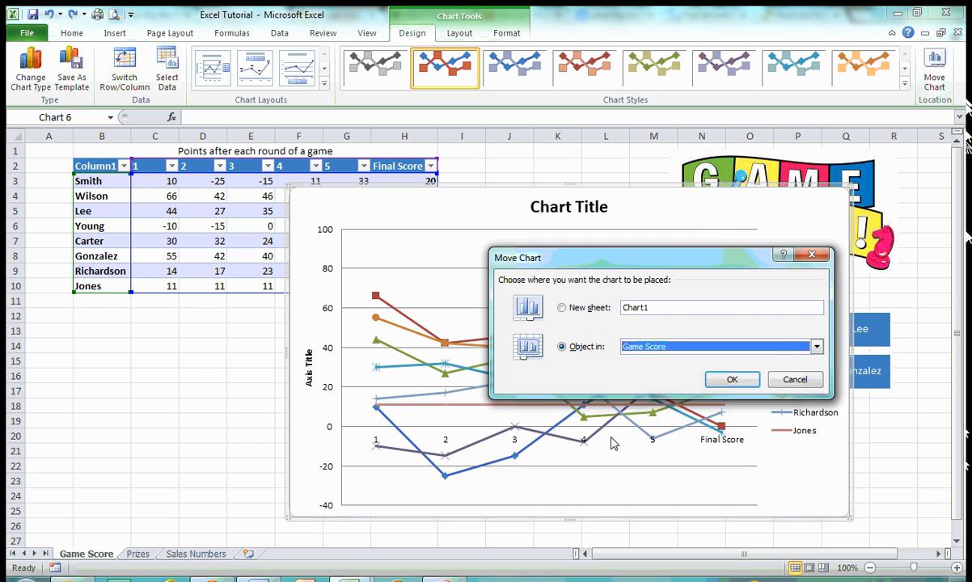
left_click(564, 309)
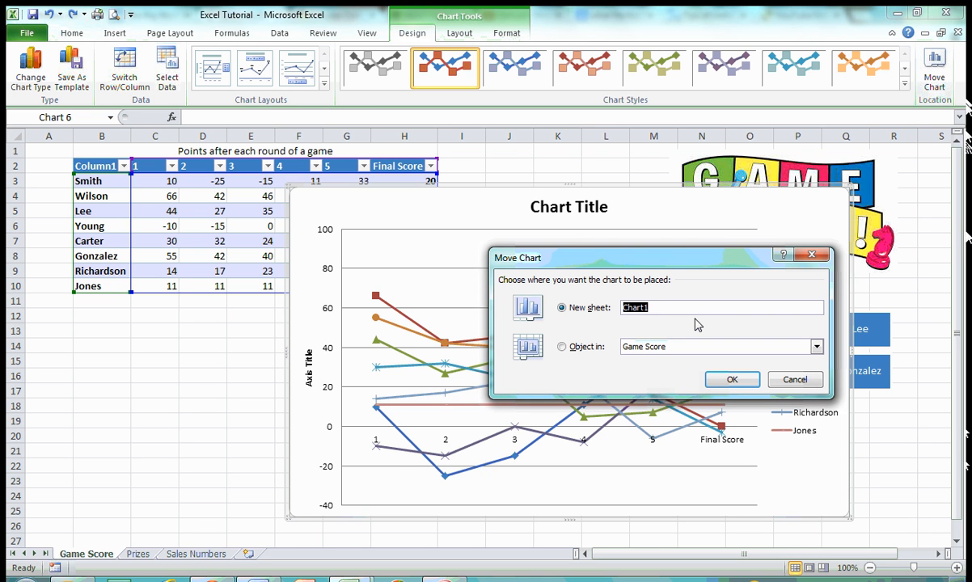
type("Final Score")
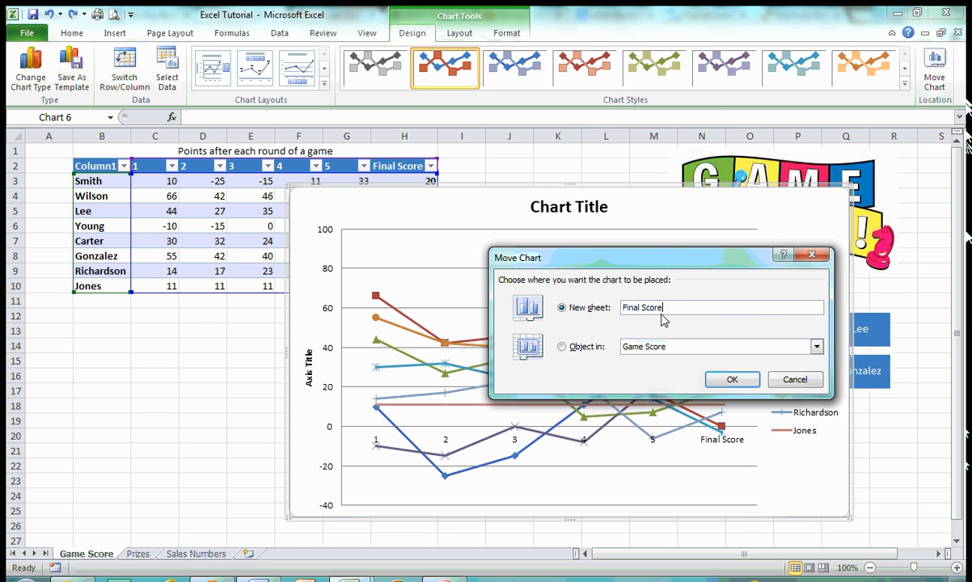
left_click_drag(640, 309, 618, 314)
type("Players'")
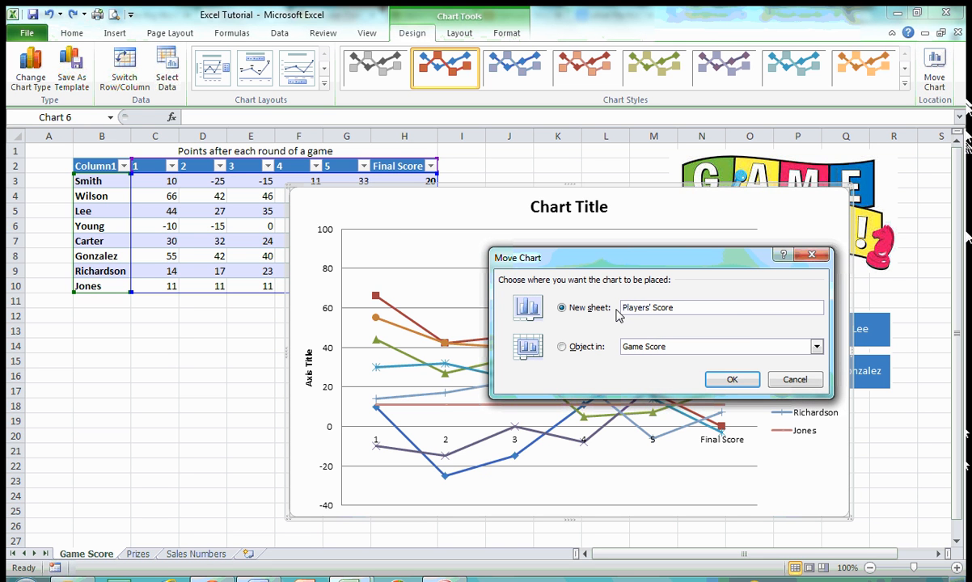
left_click(728, 381)
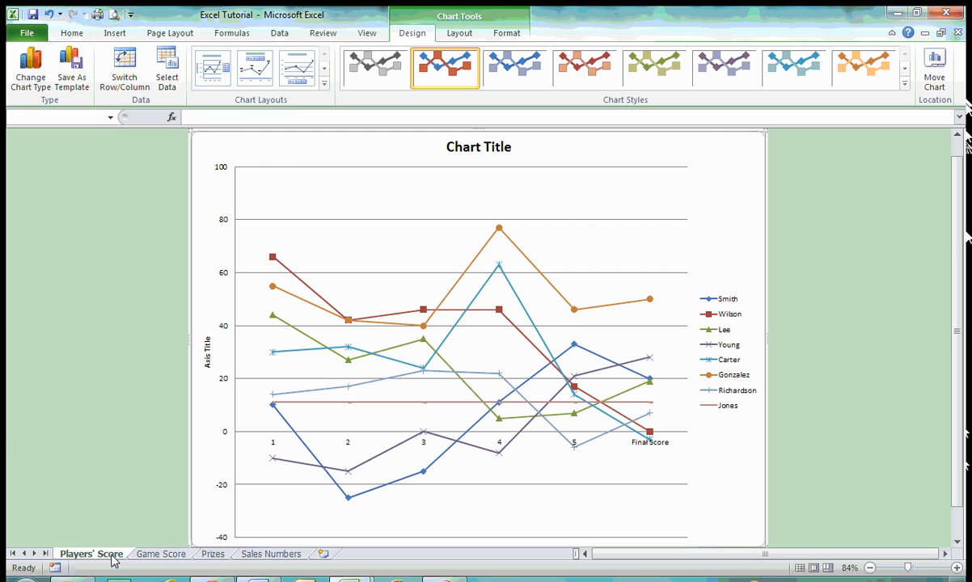
- Look over the "Players' Score" chart sheet, the "Game Score" sheet and the open Lemonade stand workbook
left_click(162, 558)
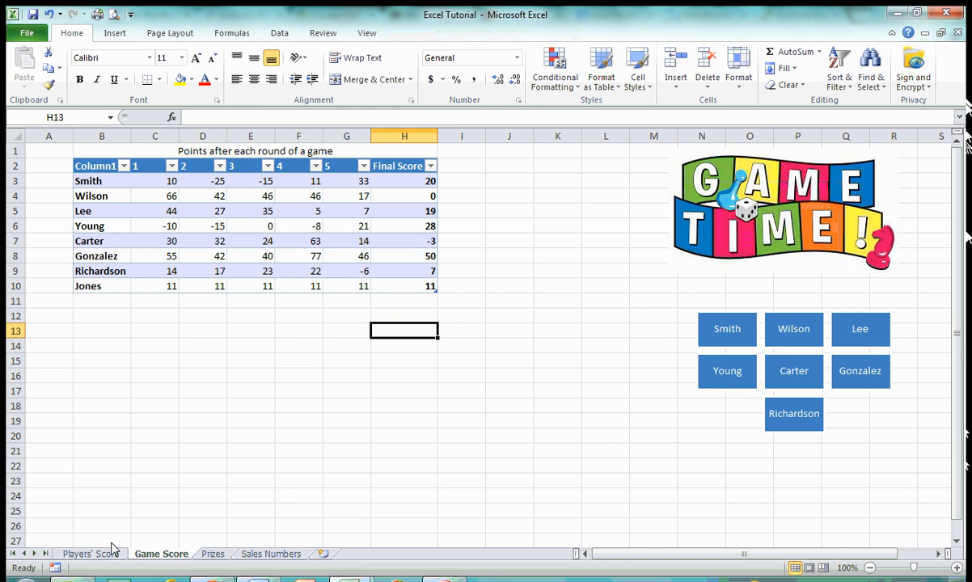
left_click(93, 555)
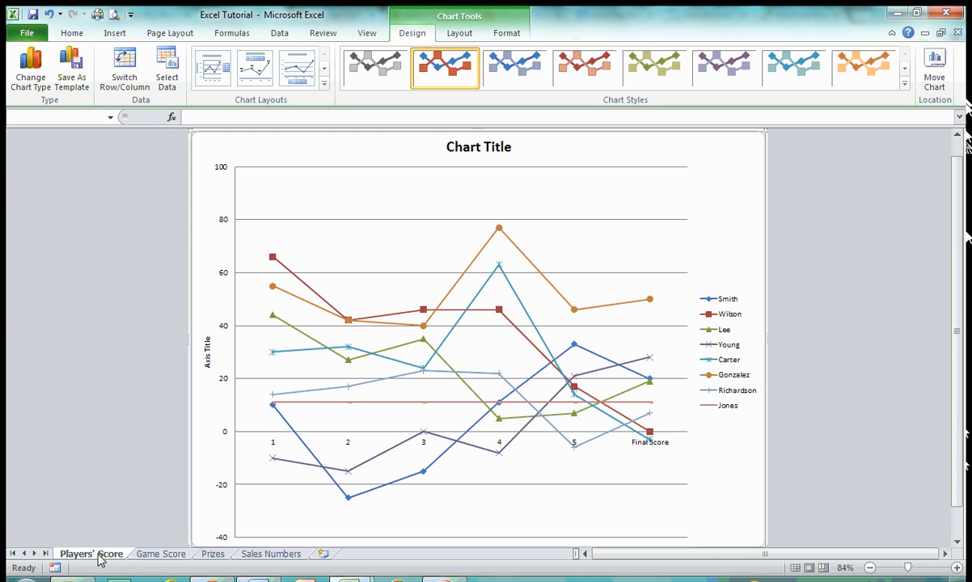
left_click(163, 555)
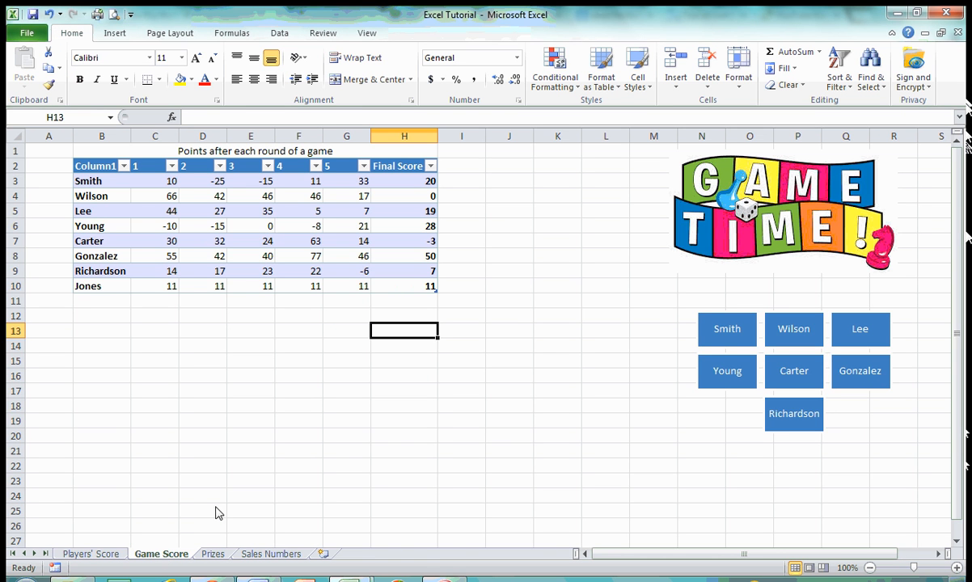
left_click(113, 552)
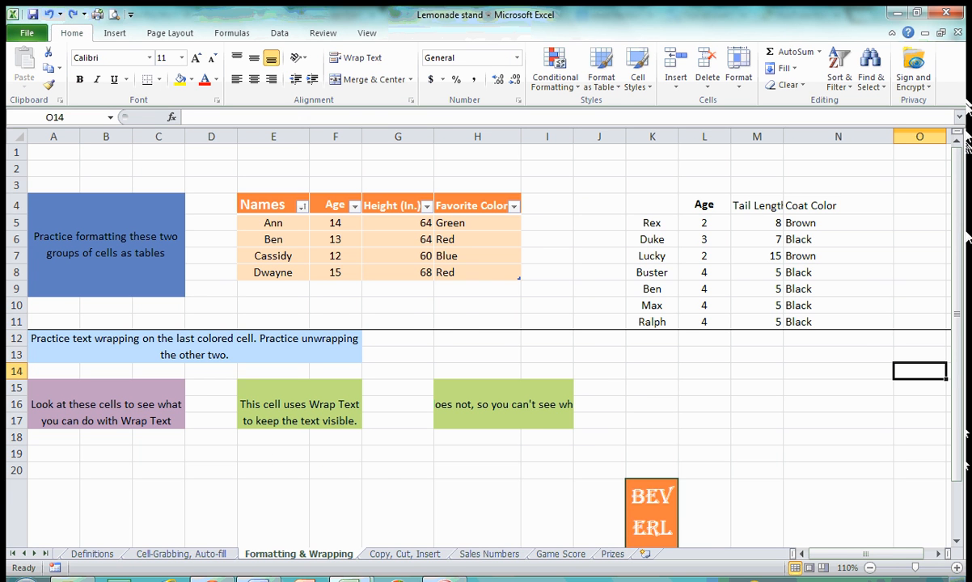
mouse_move(348, 579)
left_click(420, 529)
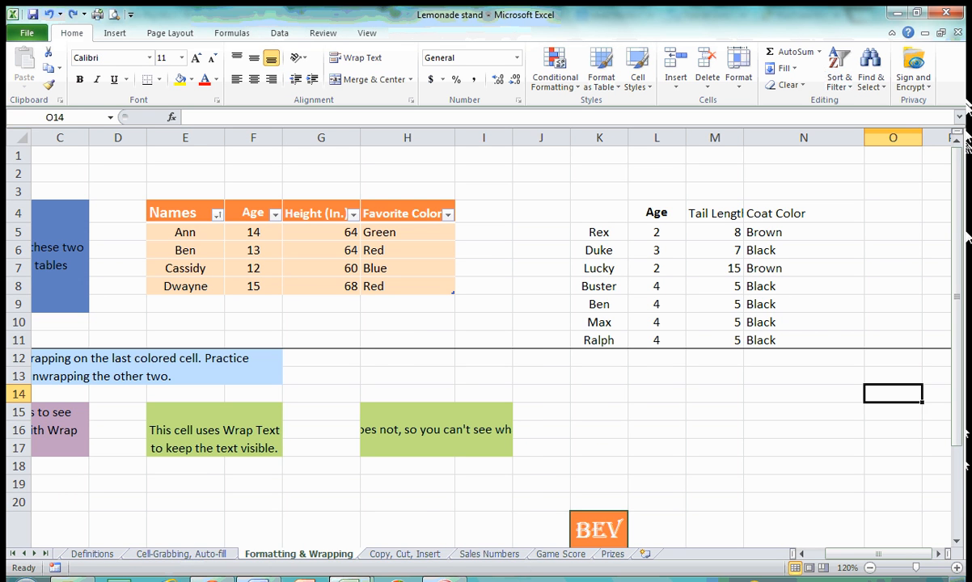
mouse_move(348, 579)
left_click(424, 527)
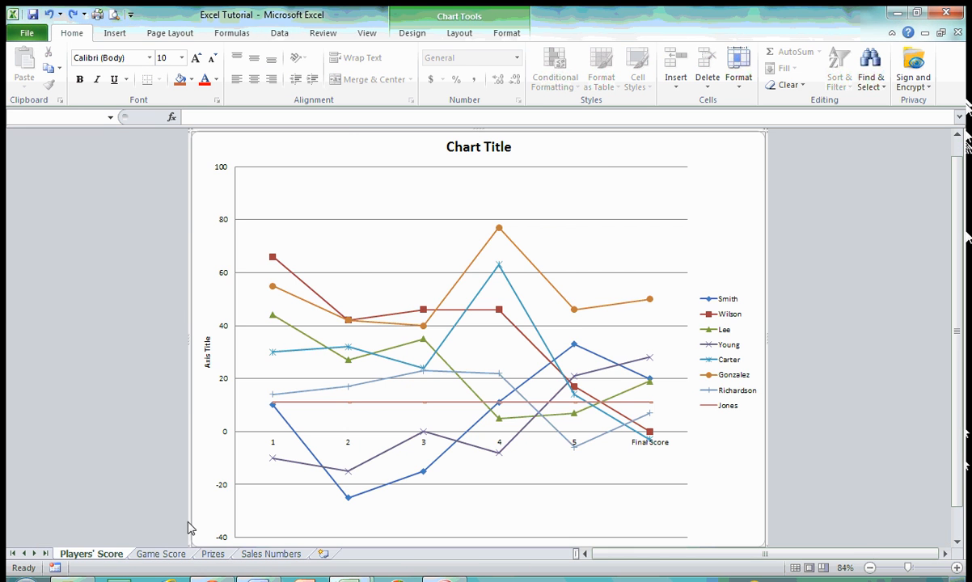
- Insert a line chart with markers from the score table B2:H10 on "Game Score" and switch its rows and columns
left_click(161, 554)
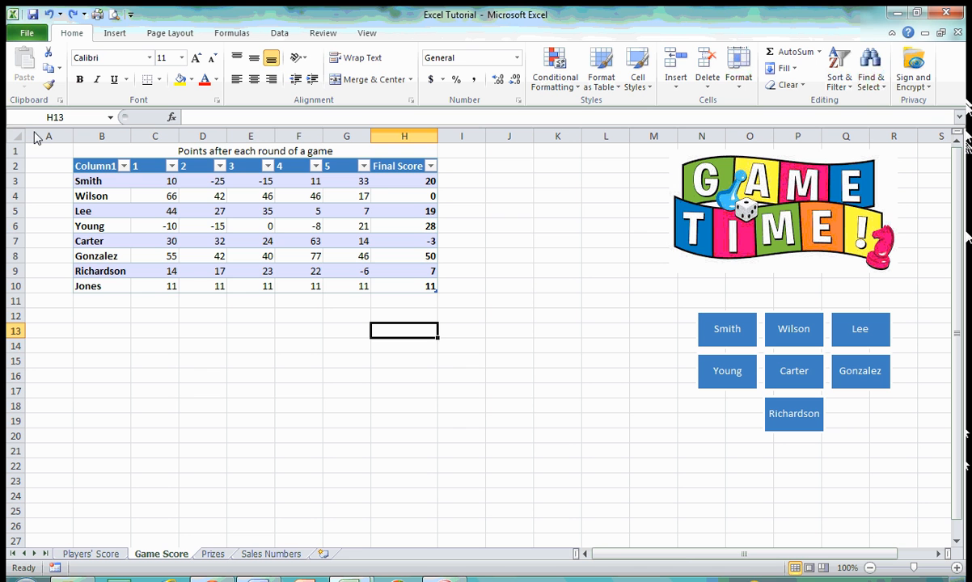
left_click(103, 169)
left_click_drag(103, 170, 410, 289)
left_click(111, 36)
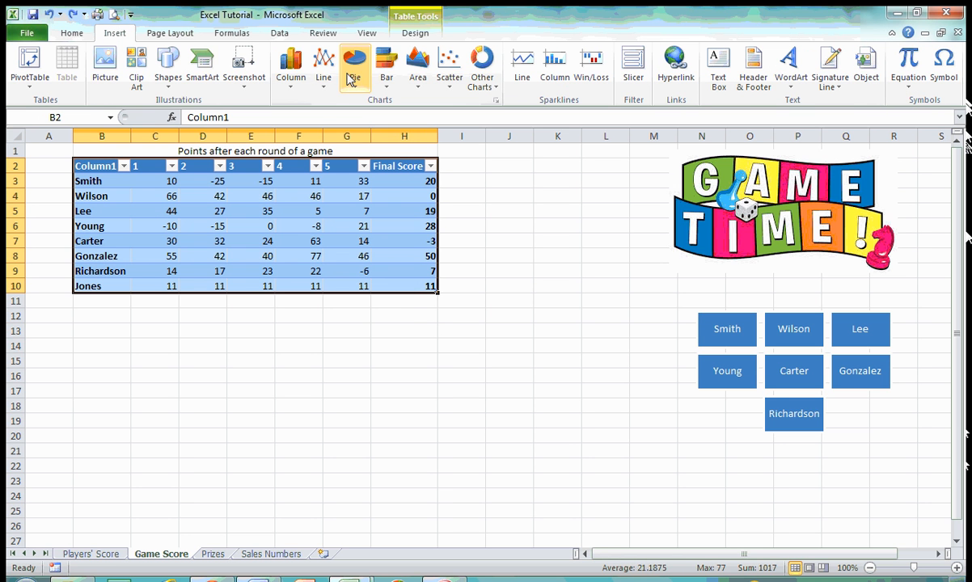
left_click(330, 91)
left_click(232, 170)
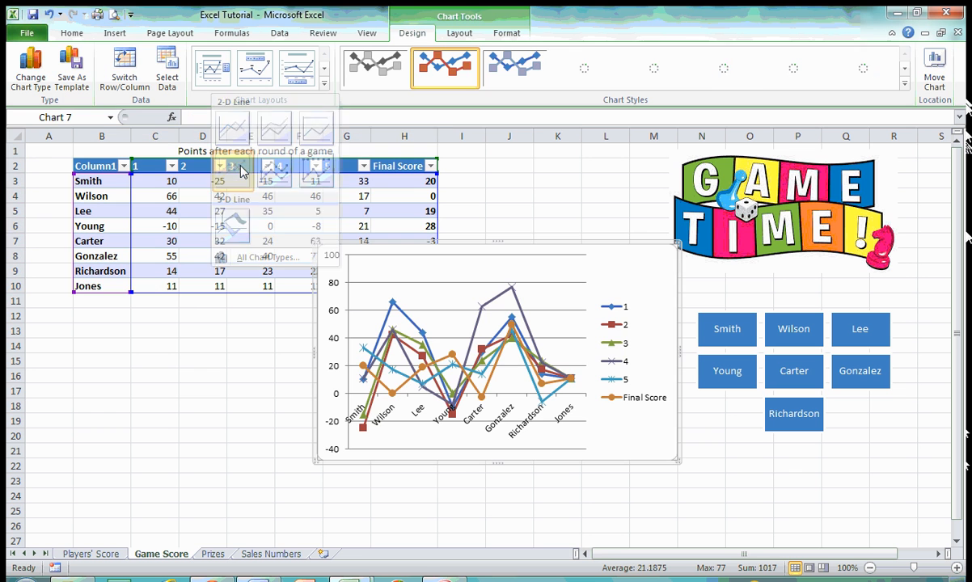
left_click(129, 82)
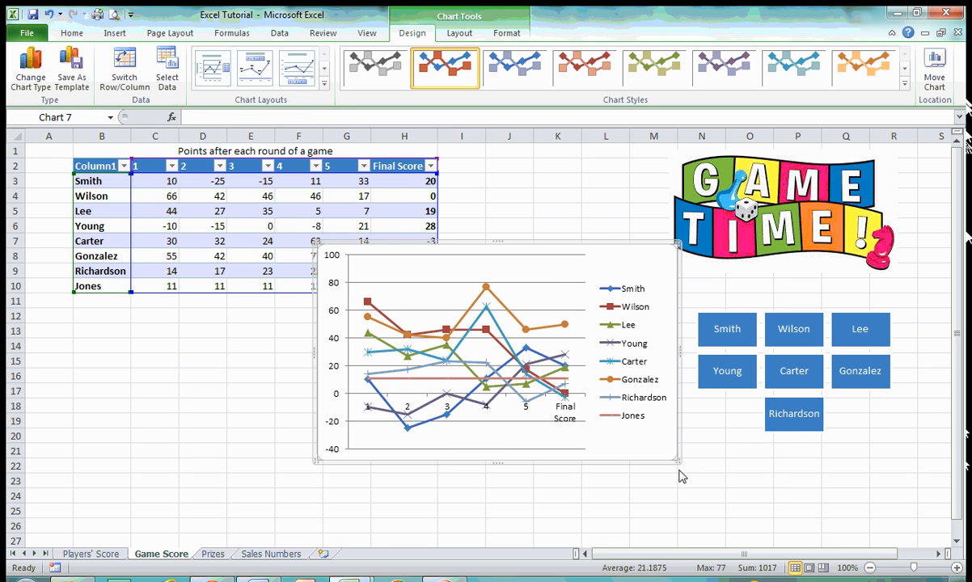
- Look at the layout and formatting options for the new line chart, and delete the chart
left_click(459, 33)
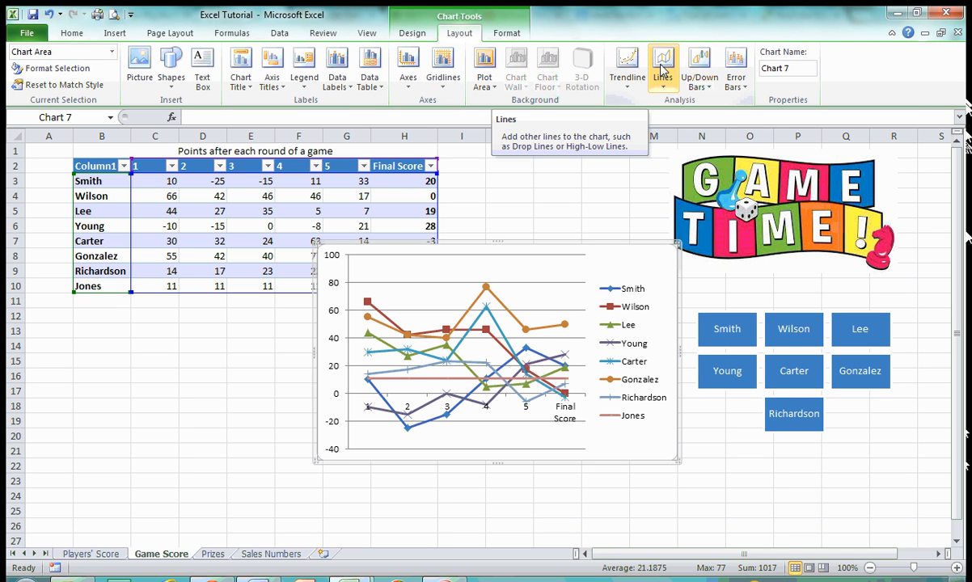
left_click(507, 34)
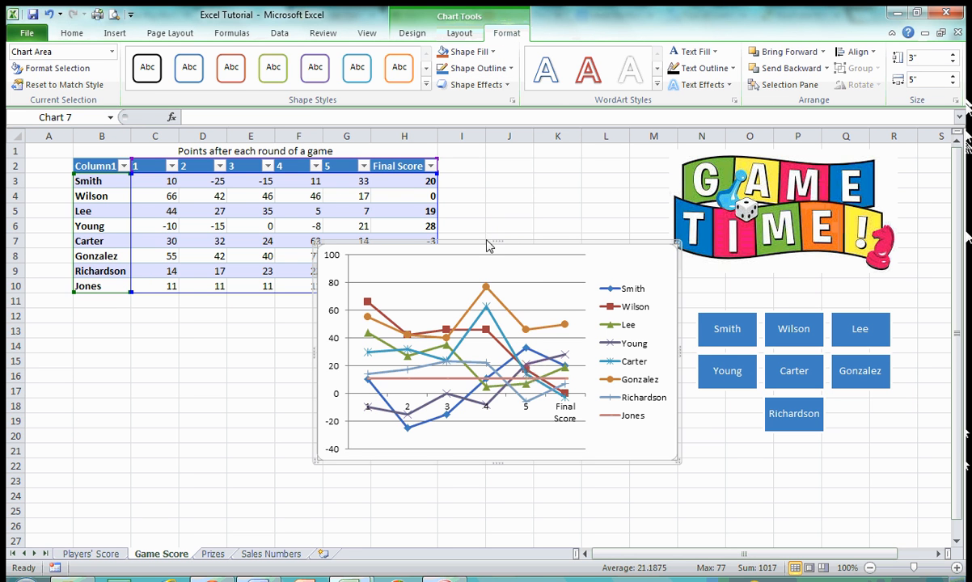
mouse_move(564, 329)
key("Delete")
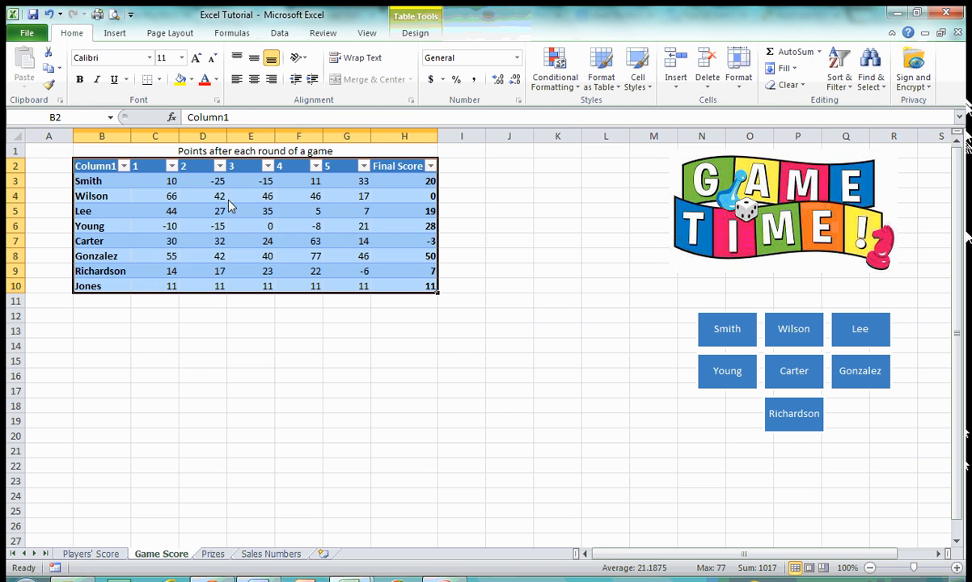
left_click(465, 405)
- Insert a line sparkline in cell I3 using the data range C3:H3
left_click(119, 36)
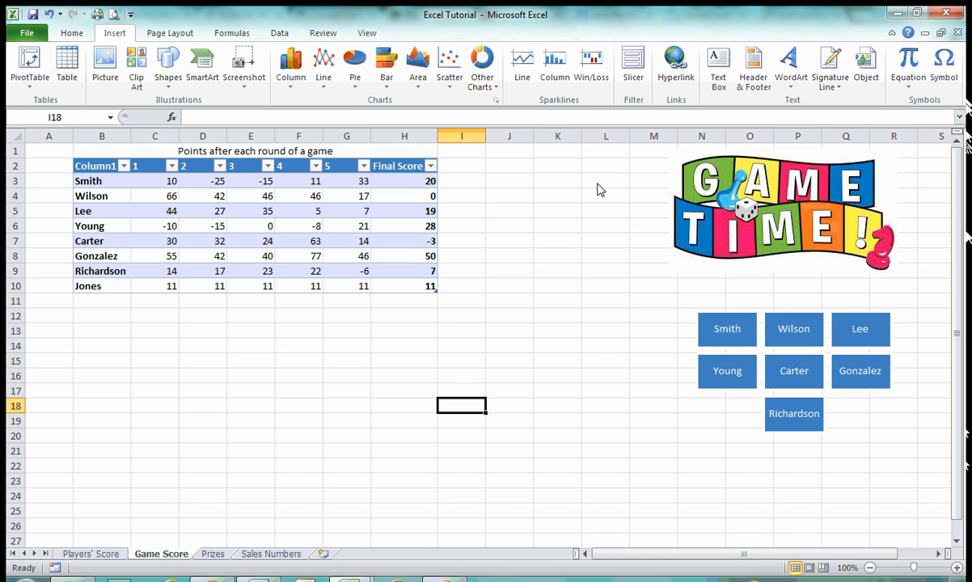
left_click(473, 186)
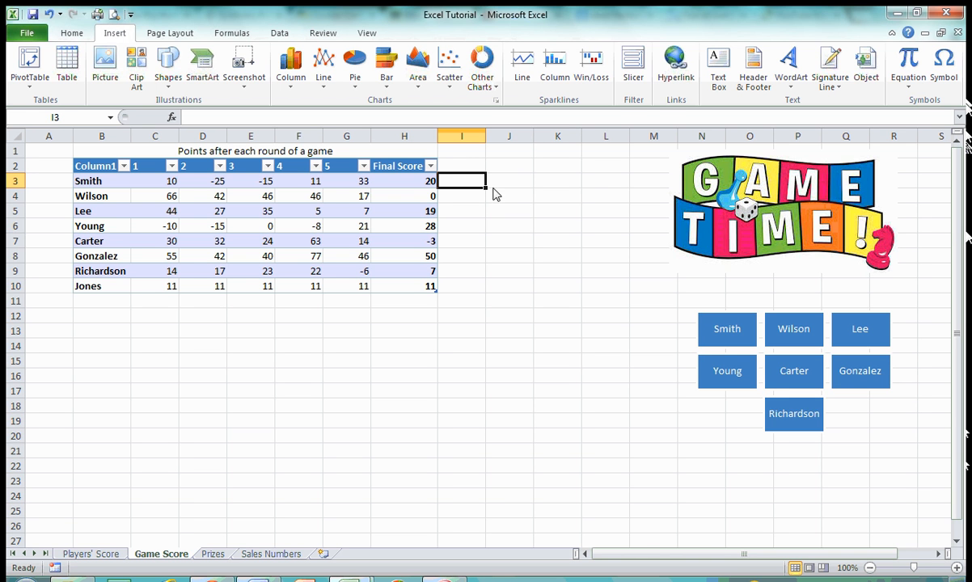
left_click(523, 73)
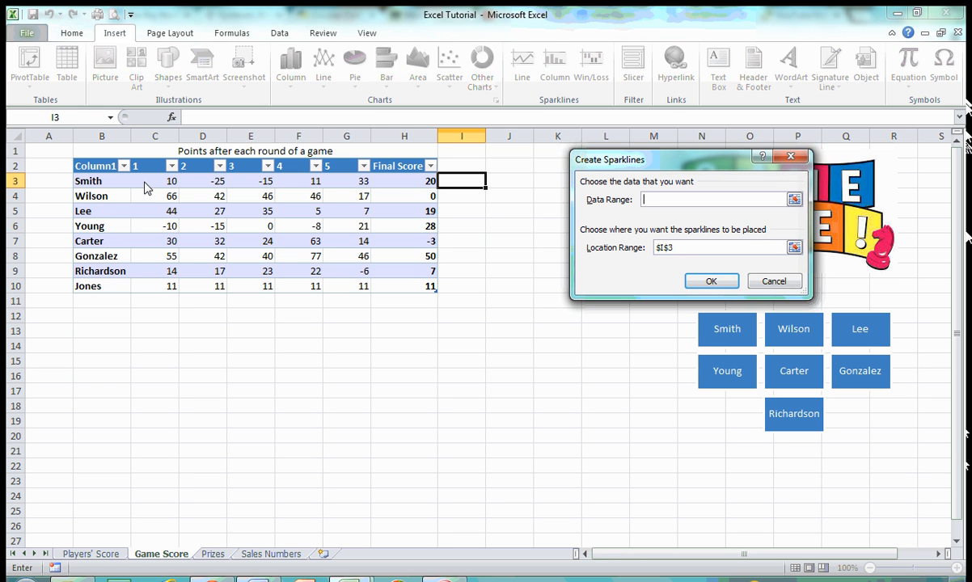
left_click_drag(152, 183, 414, 193)
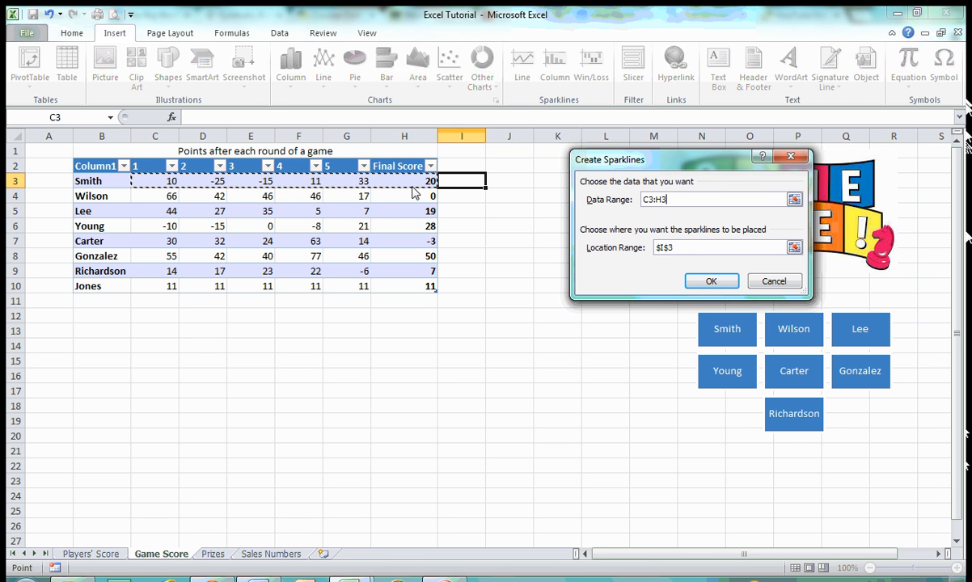
left_click(679, 253)
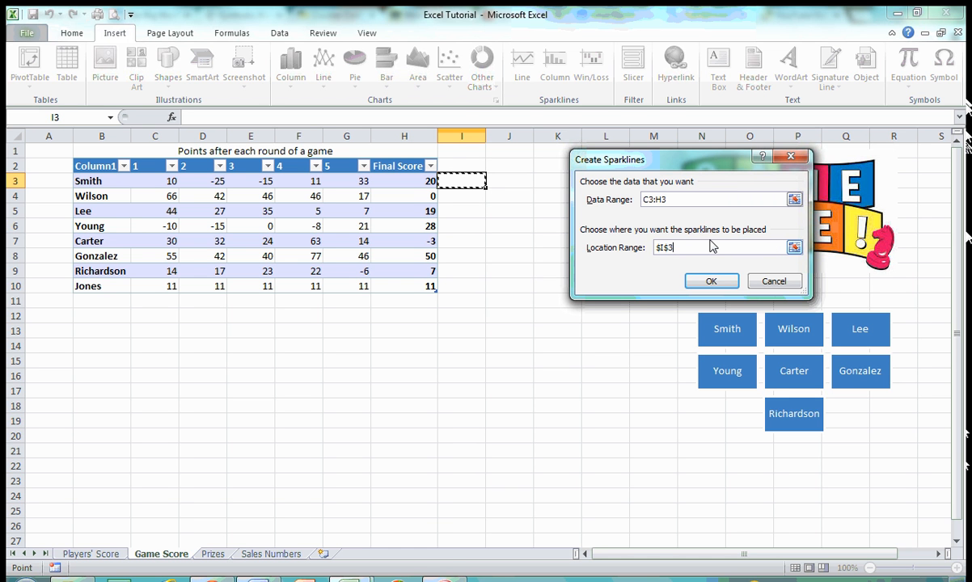
left_click_drag(673, 248, 639, 249)
left_click(690, 255)
left_click(706, 284)
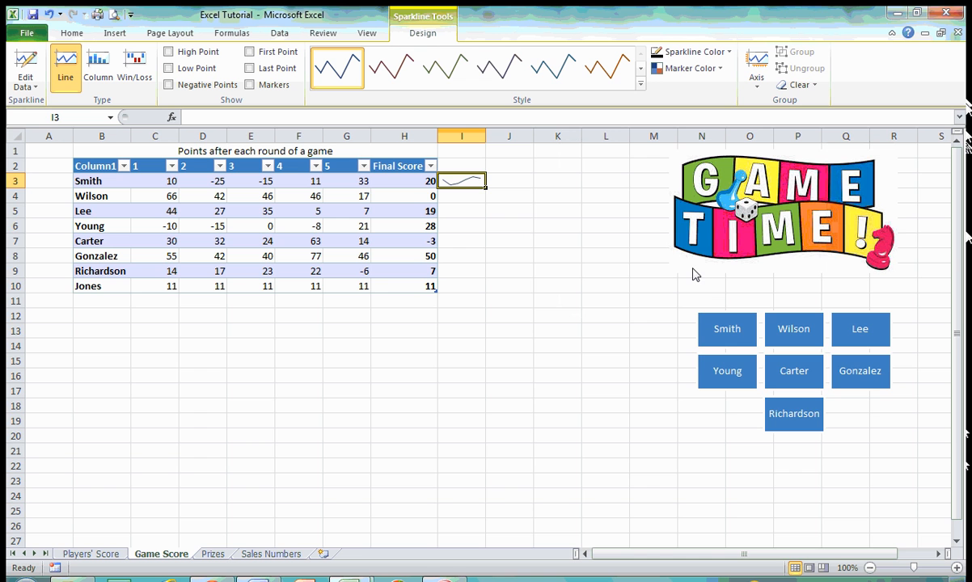
- Try a much wider column I for the sparkline, and narrow it to slightly more than its original width
left_click(956, 567)
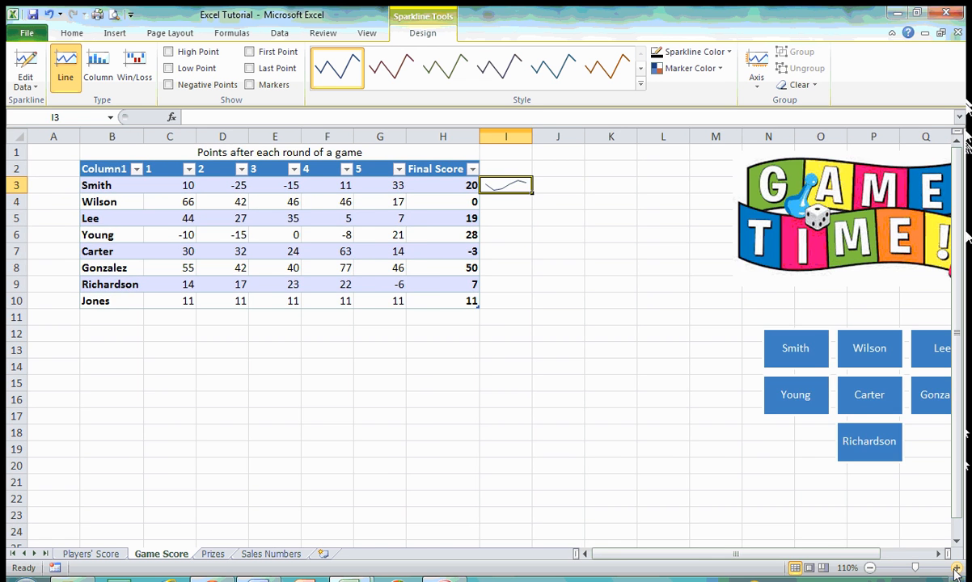
left_click(956, 568)
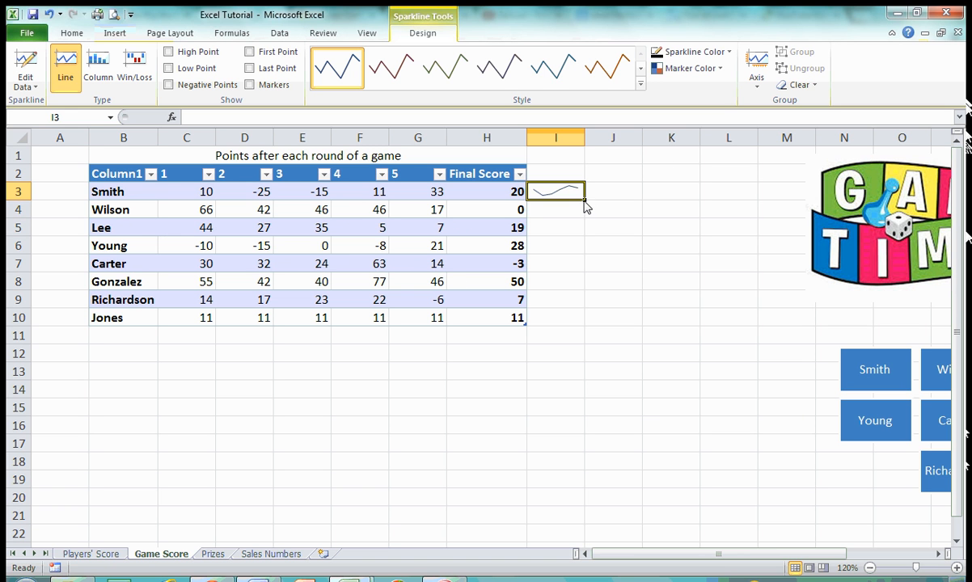
left_click_drag(585, 141, 633, 144)
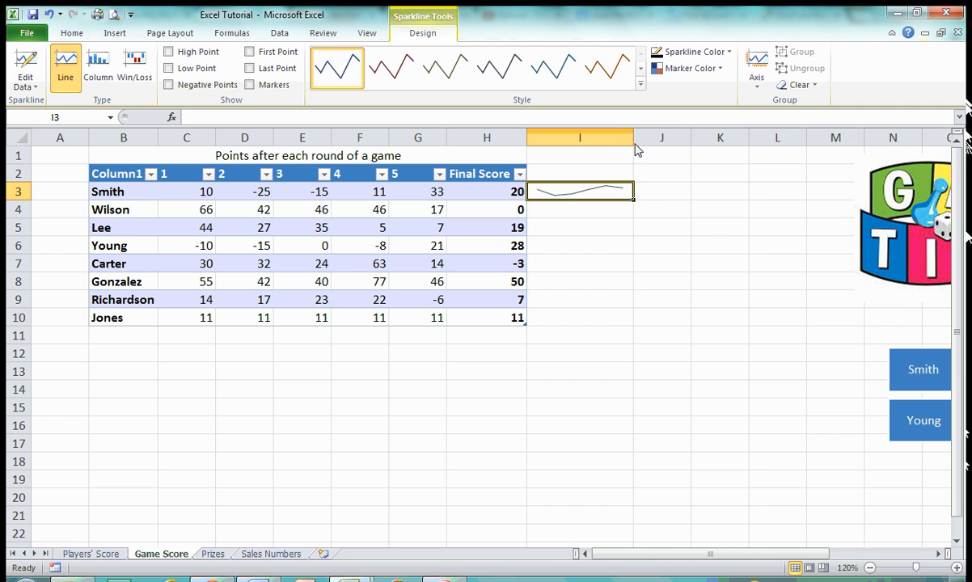
left_click_drag(633, 139, 591, 151)
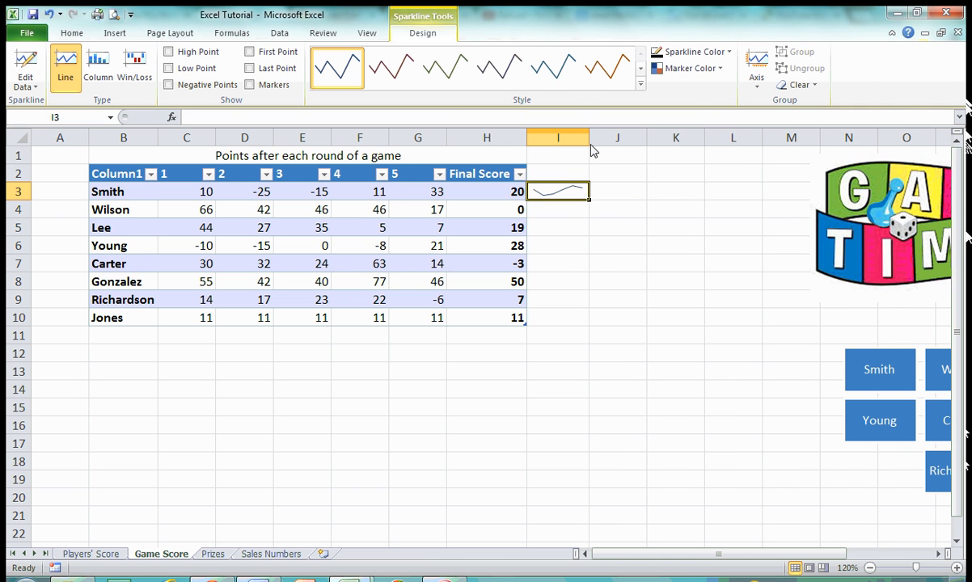
- Fill the sparkline in I3 down to I10 for the remaining players
left_click(559, 211)
left_click(557, 230)
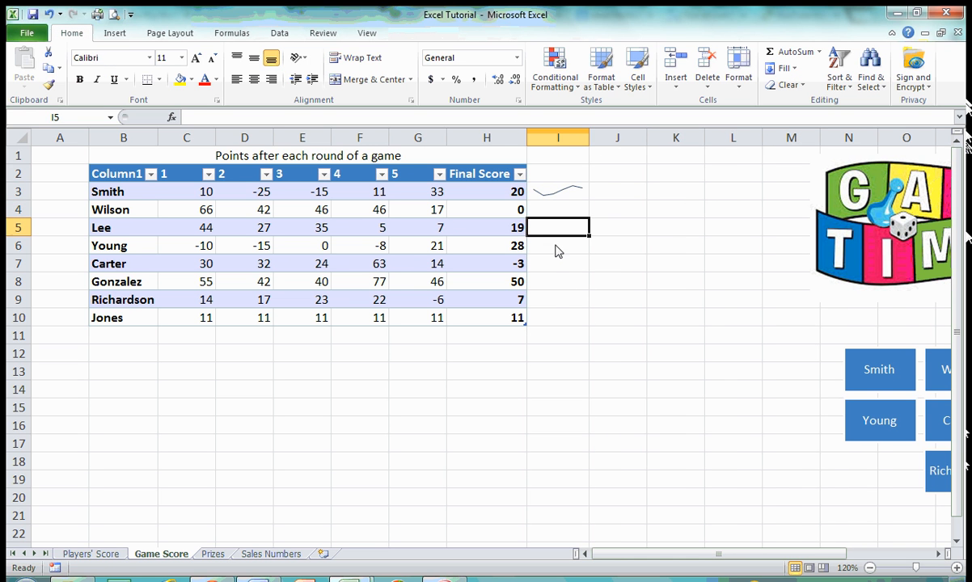
left_click(556, 251)
left_click(554, 267)
left_click(553, 284)
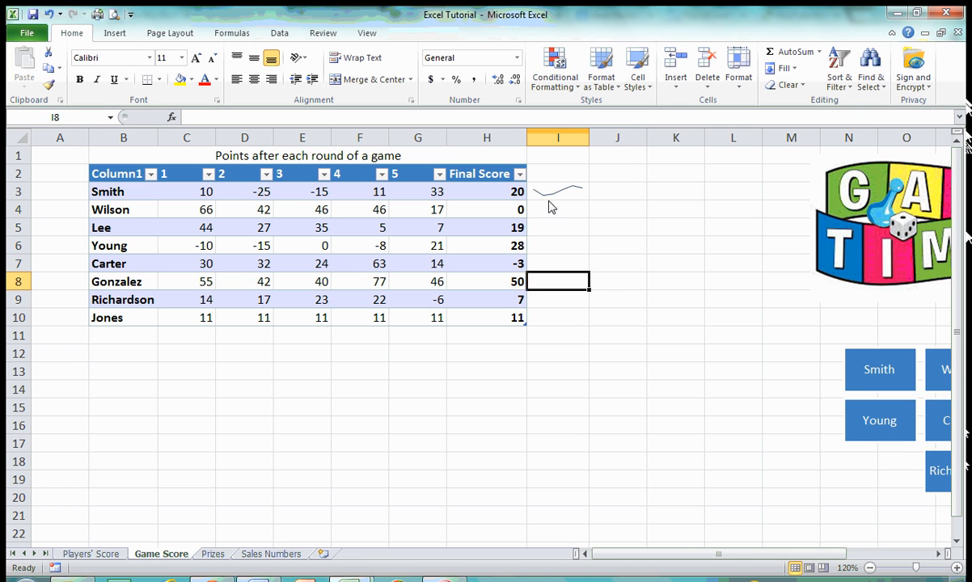
left_click(549, 198)
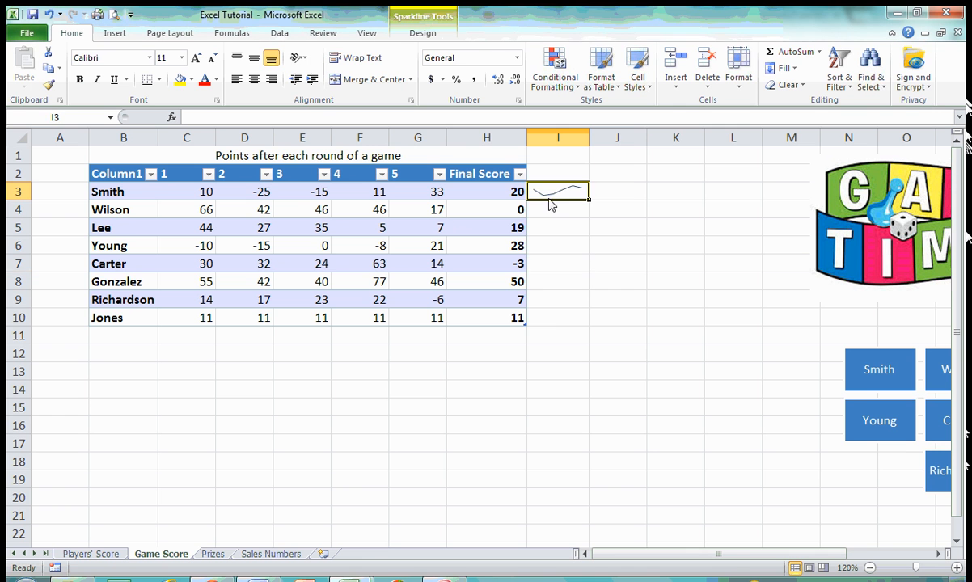
left_click(113, 33)
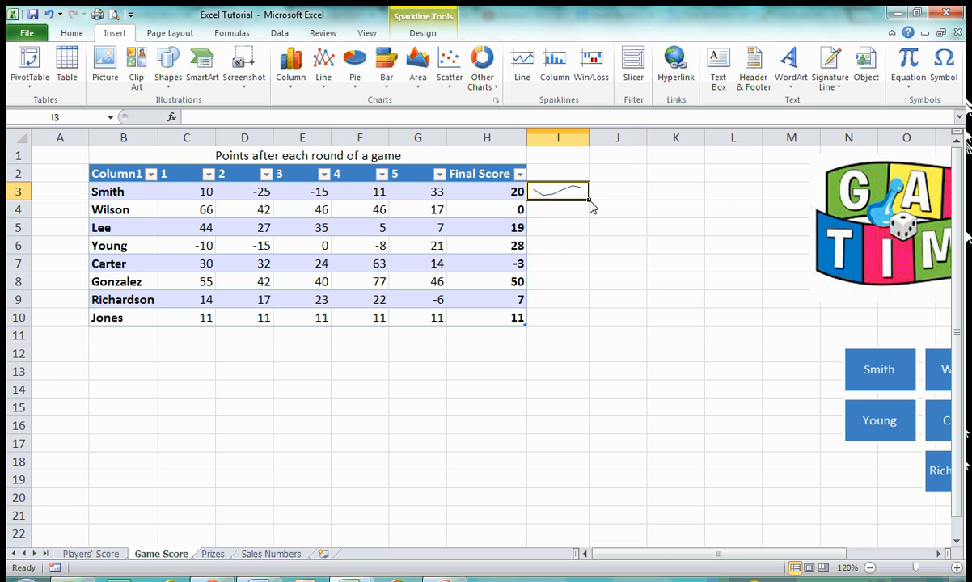
left_click_drag(588, 202, 586, 325)
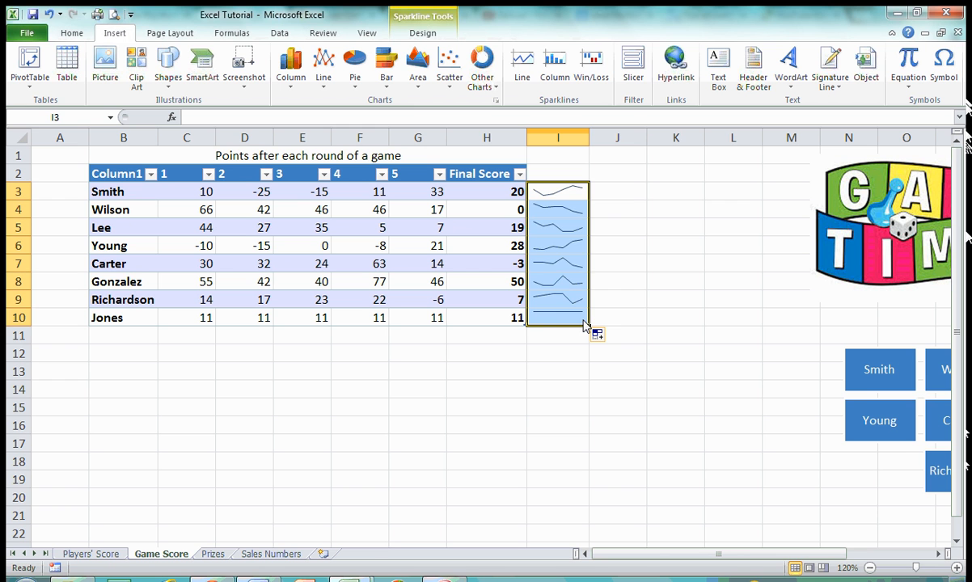
left_click(560, 319)
left_click(571, 255)
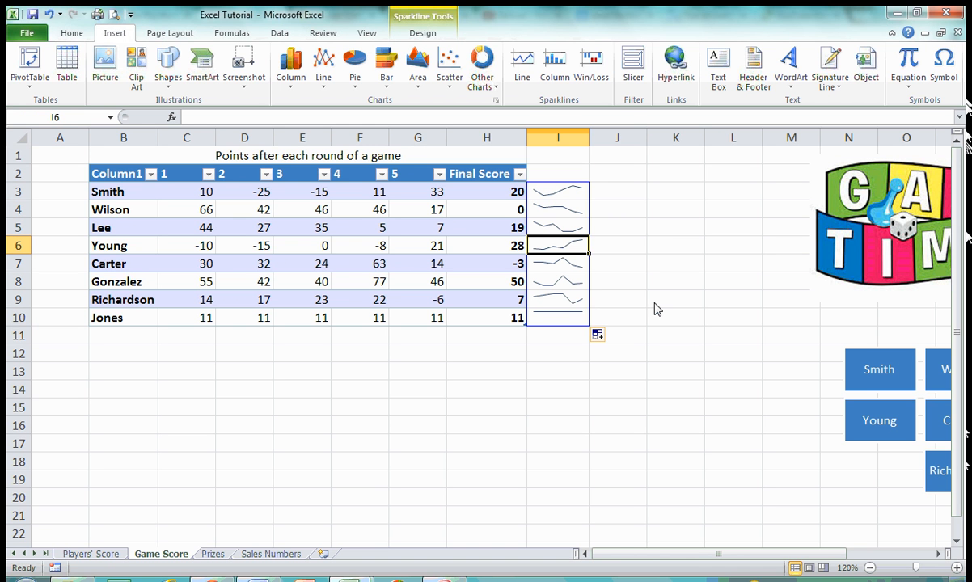
left_click(630, 194)
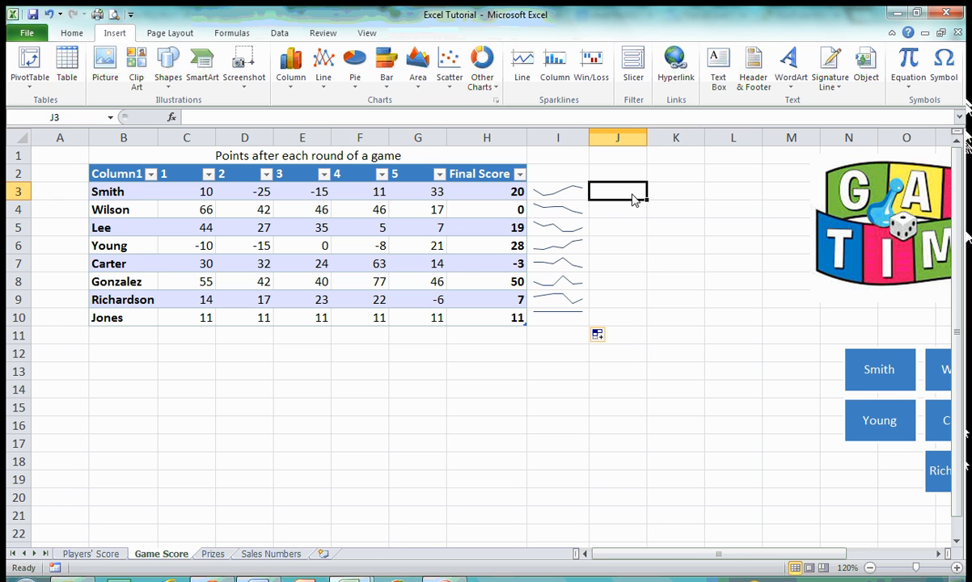
- Try an orange style on the sparklines in I3:I10, and undo it
left_click(538, 188)
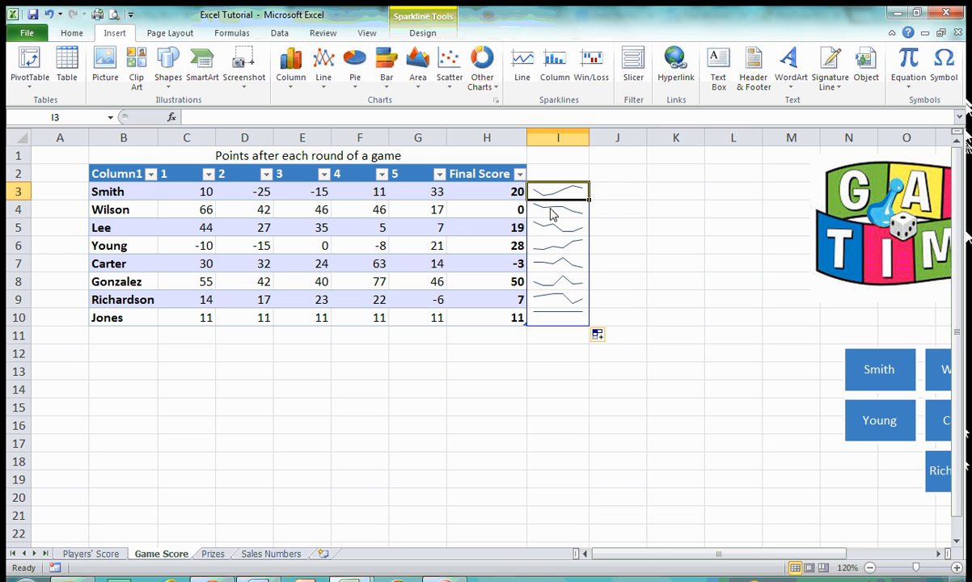
left_click(429, 38)
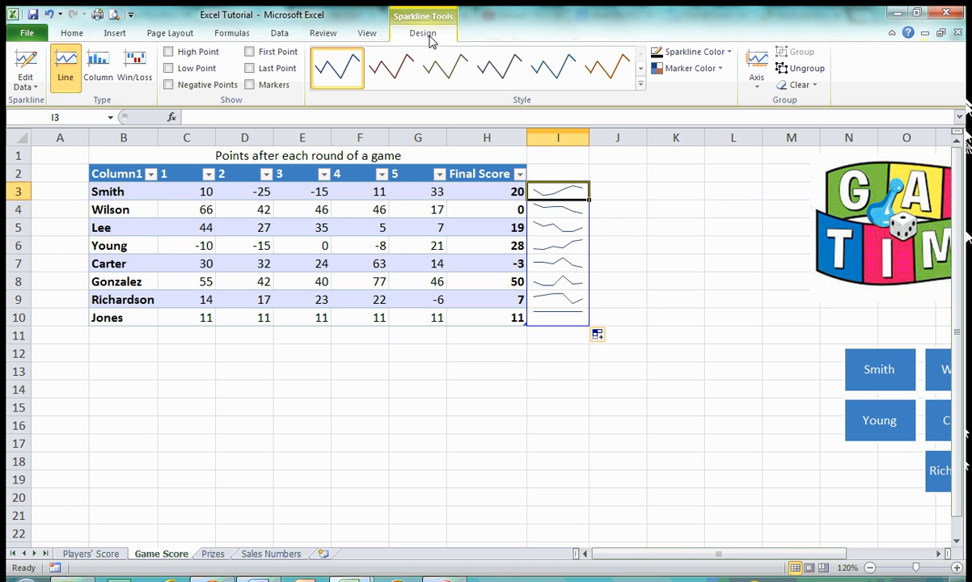
left_click(641, 88)
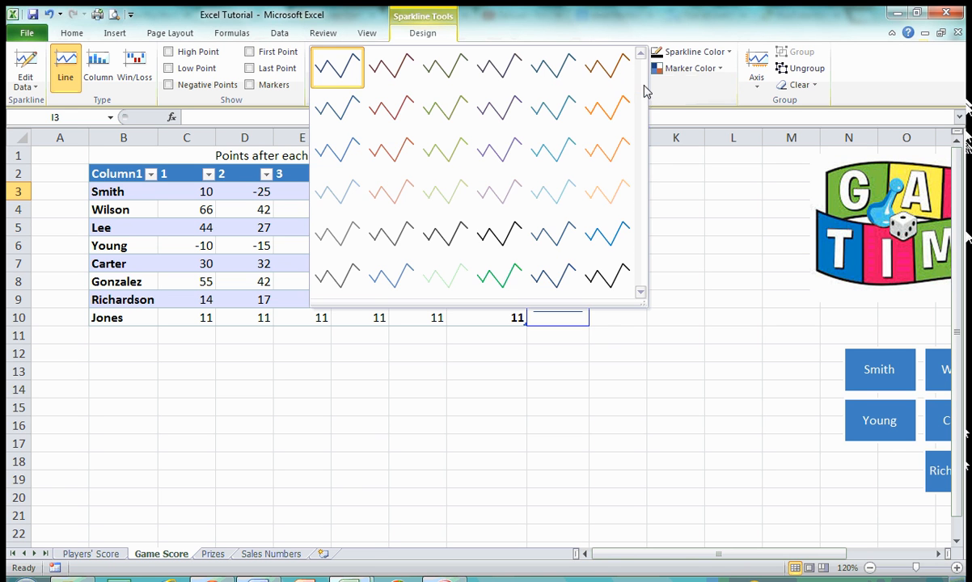
left_click(612, 121)
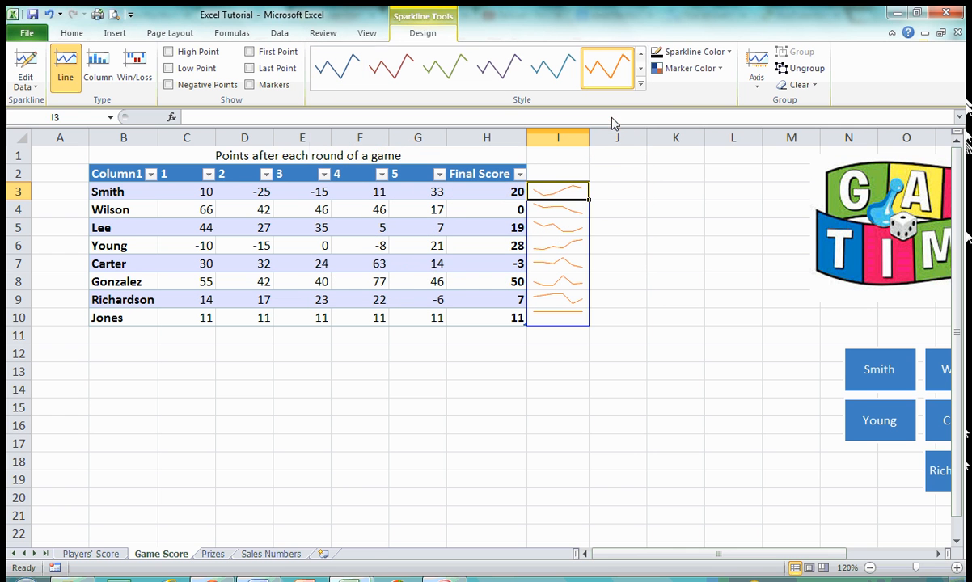
left_click(48, 13)
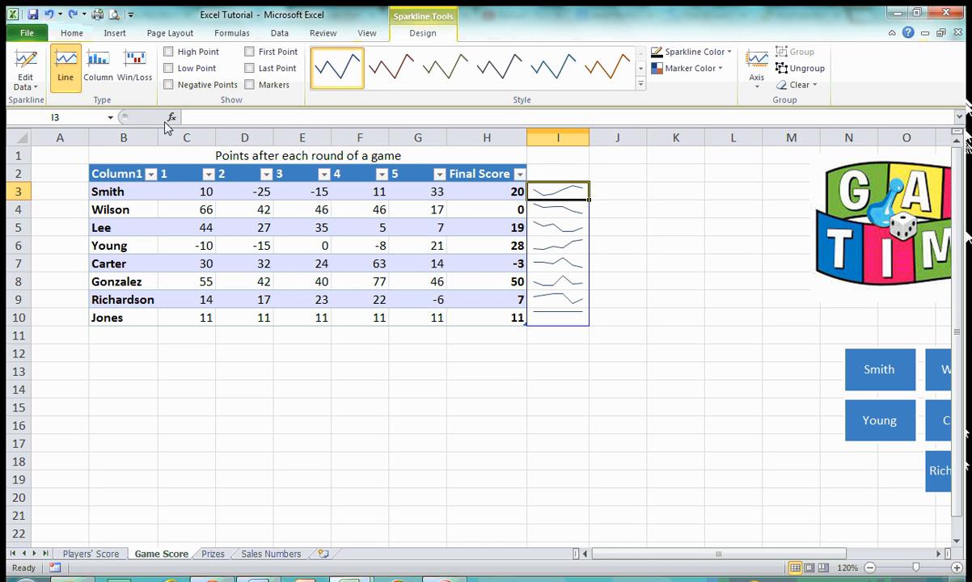
- Try to change the data range of the line sparkline group in I3:I10 to C3:H3
left_click(33, 87)
left_click(48, 103)
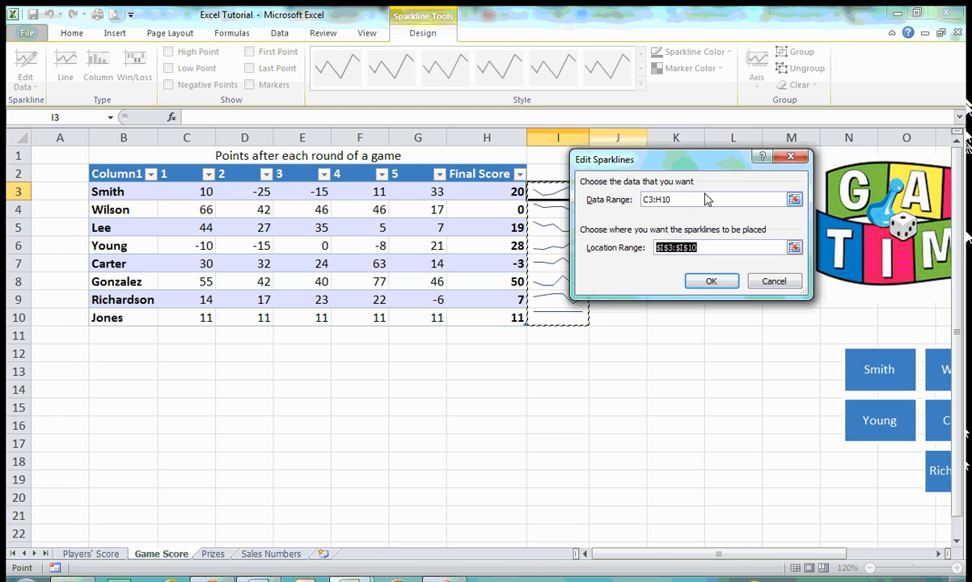
double_click(656, 199)
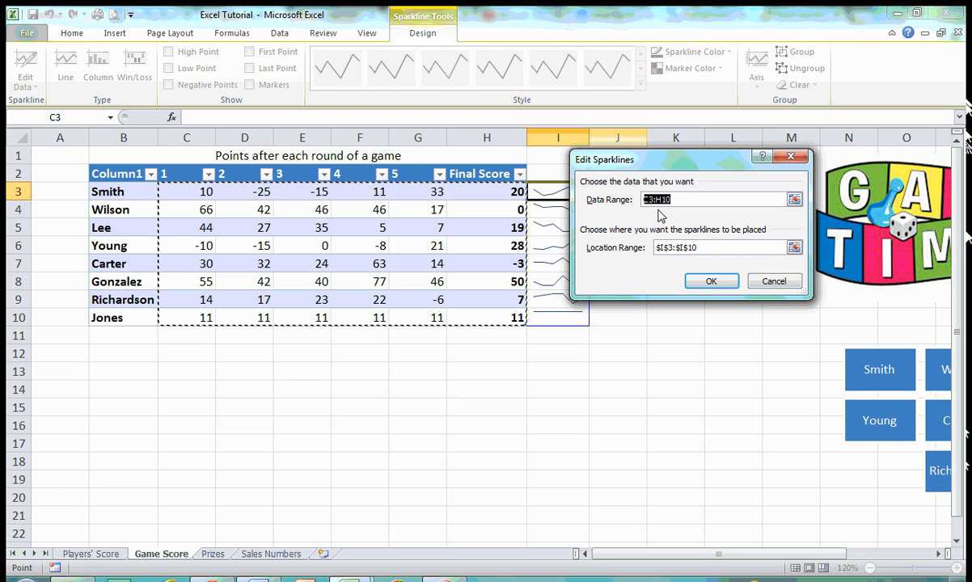
key("BackSpace")
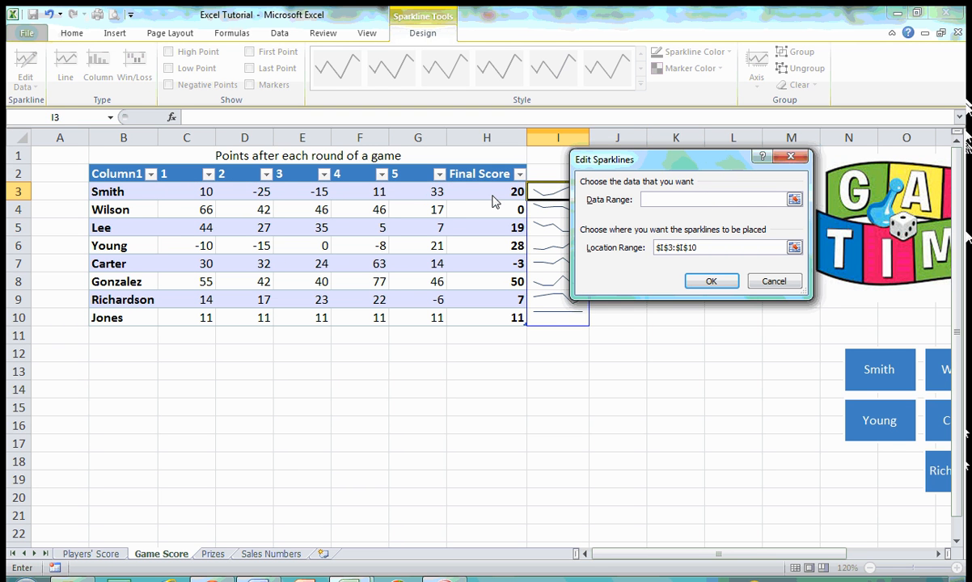
left_click_drag(495, 200, 184, 195)
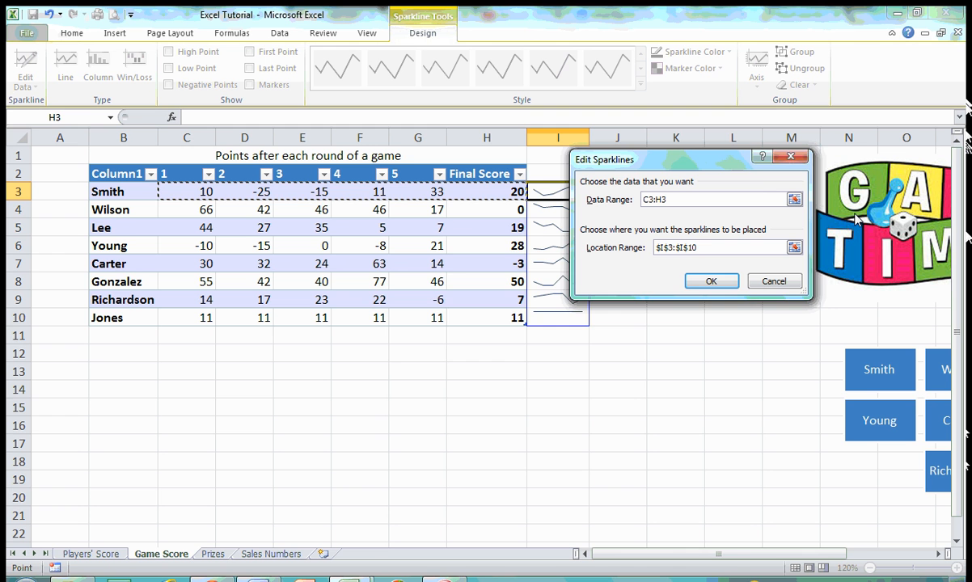
left_click(726, 282)
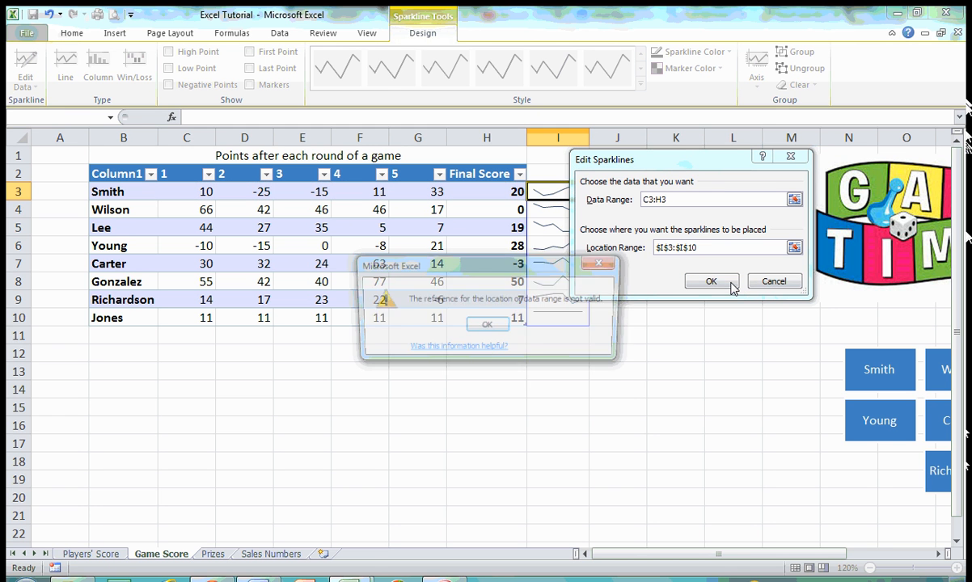
left_click(488, 326)
left_click(774, 282)
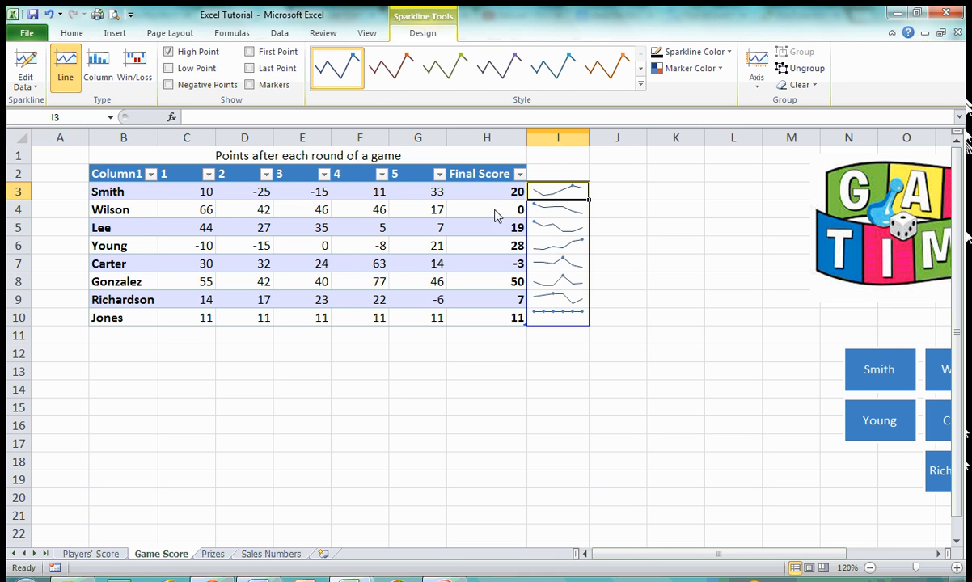
- Try the low point, negative point, marker, first point and last point highlights on the line sparklines, leaving all point highlights off
left_click(169, 69)
left_click(168, 52)
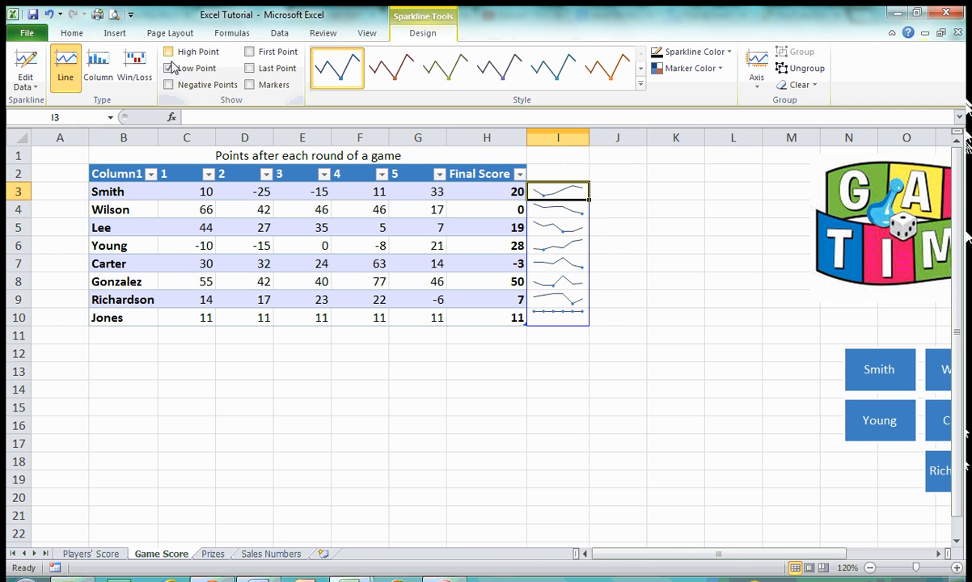
left_click(169, 69)
left_click(169, 85)
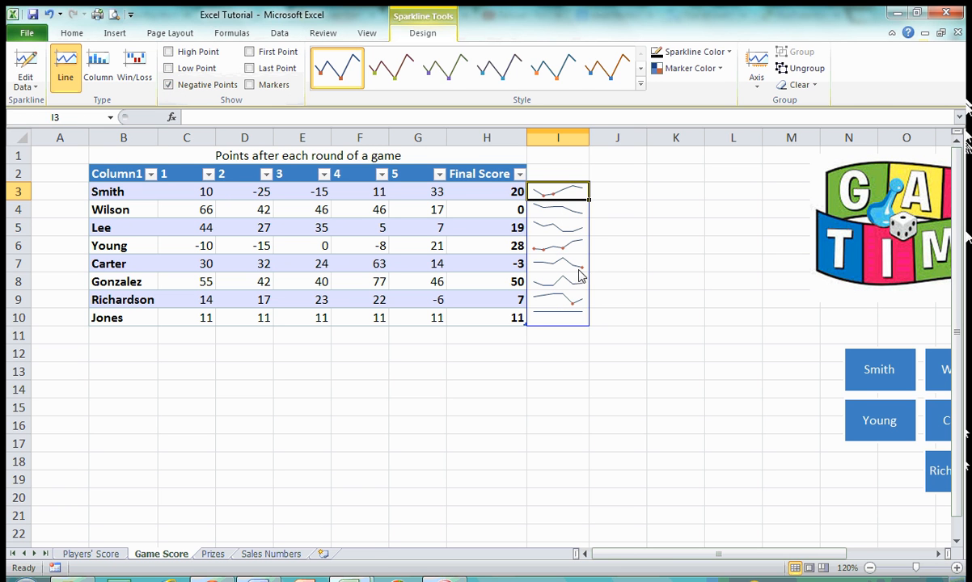
left_click(168, 85)
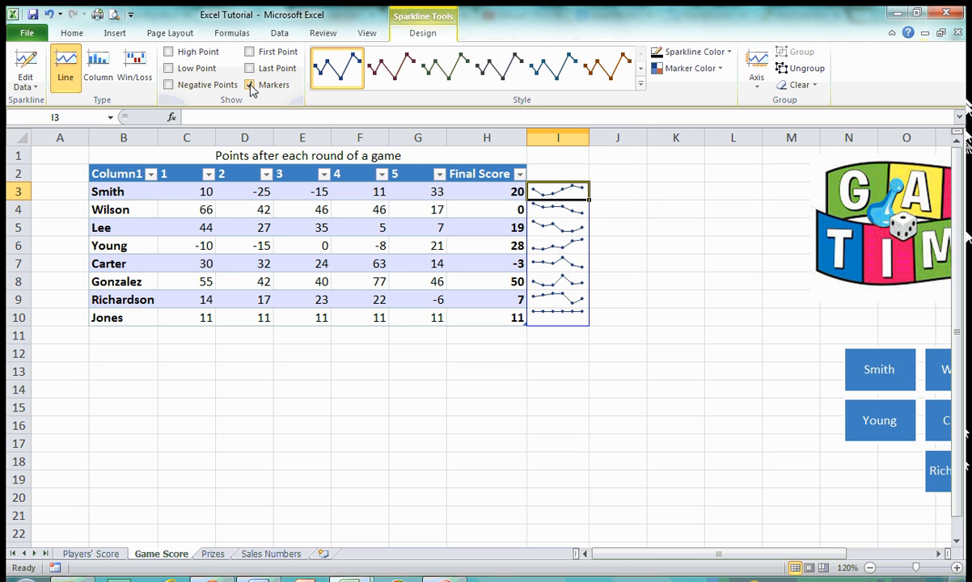
left_click(250, 85)
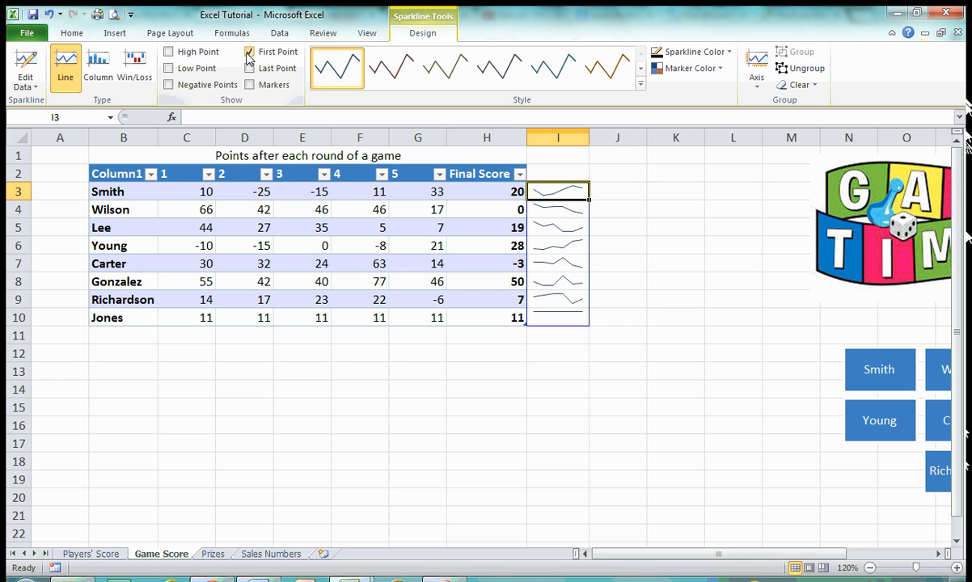
left_click(250, 52)
left_click(250, 69)
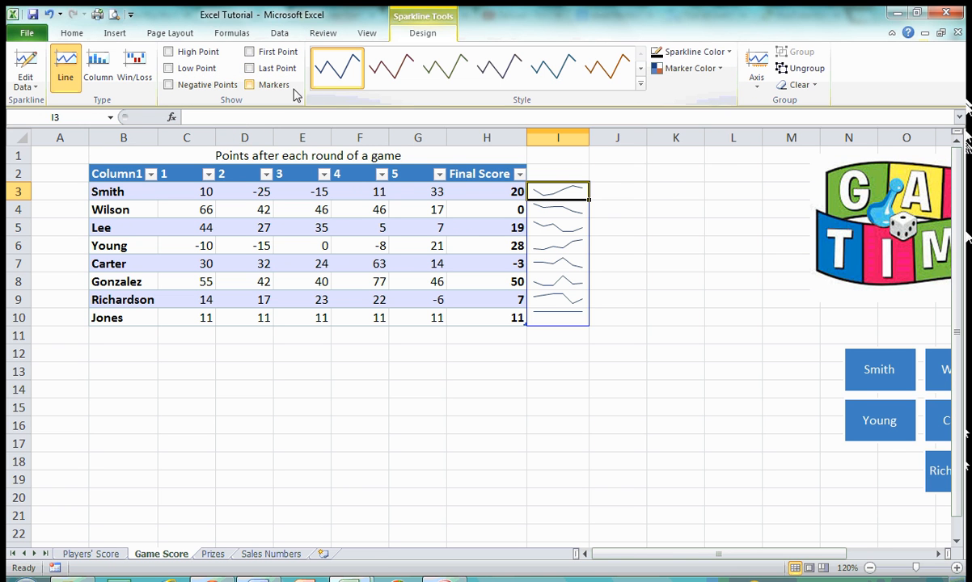
left_click(731, 53)
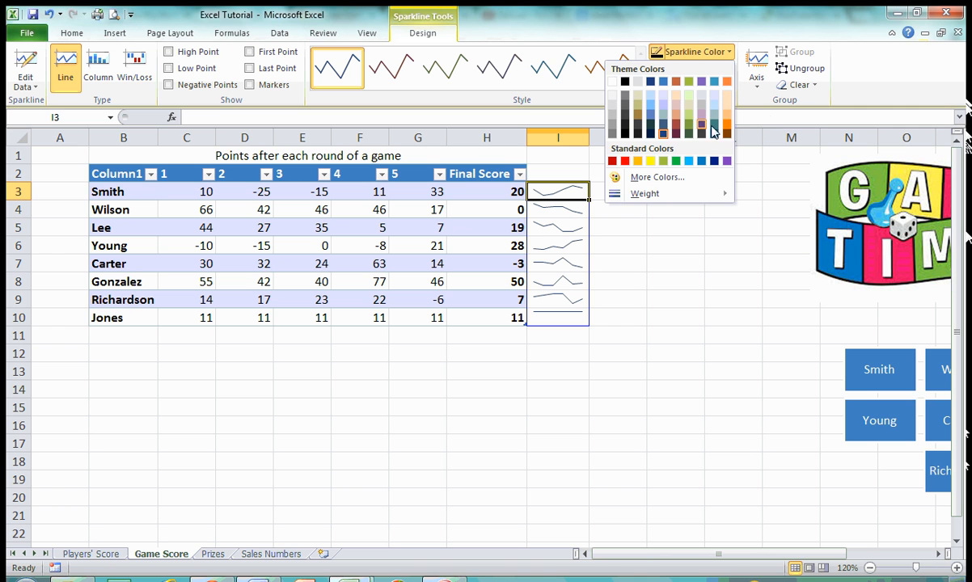
left_click(751, 106)
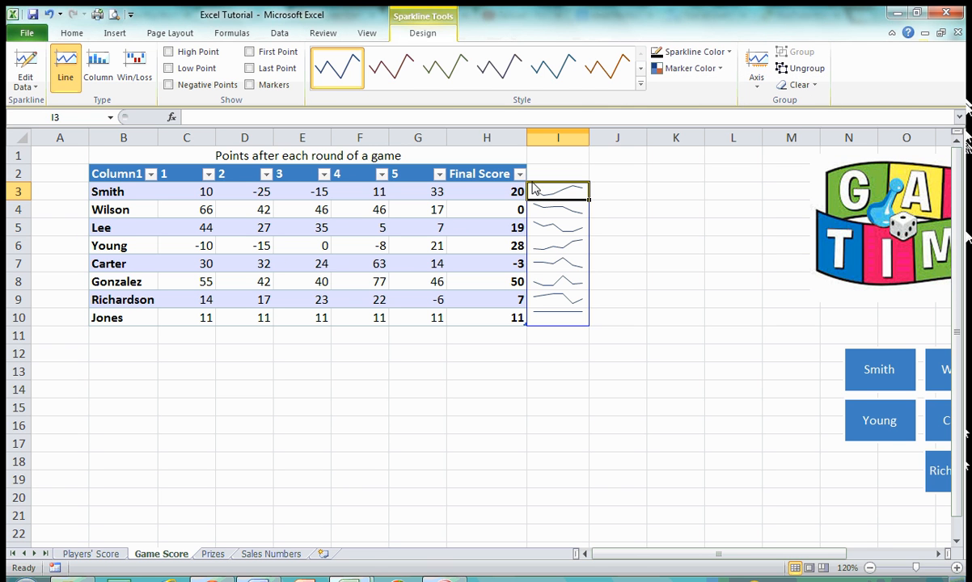
- Insert a column sparkline in cell J3 using the data range C3:H3
left_click(612, 200)
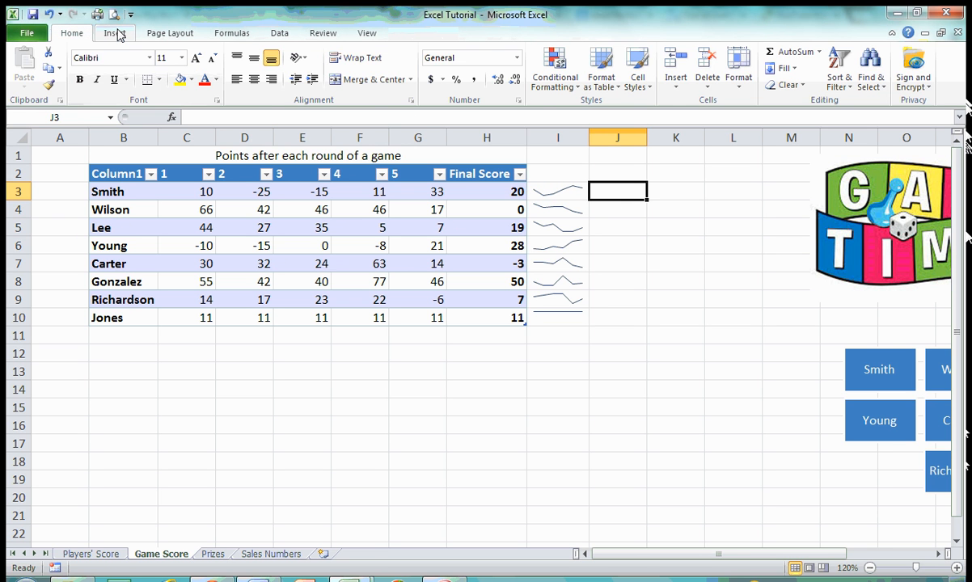
left_click(116, 33)
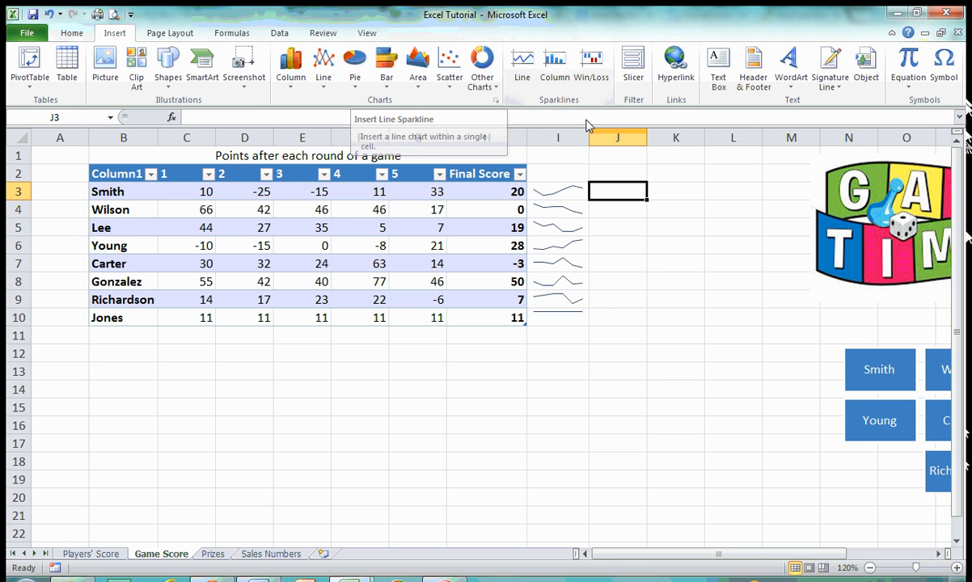
left_click(565, 79)
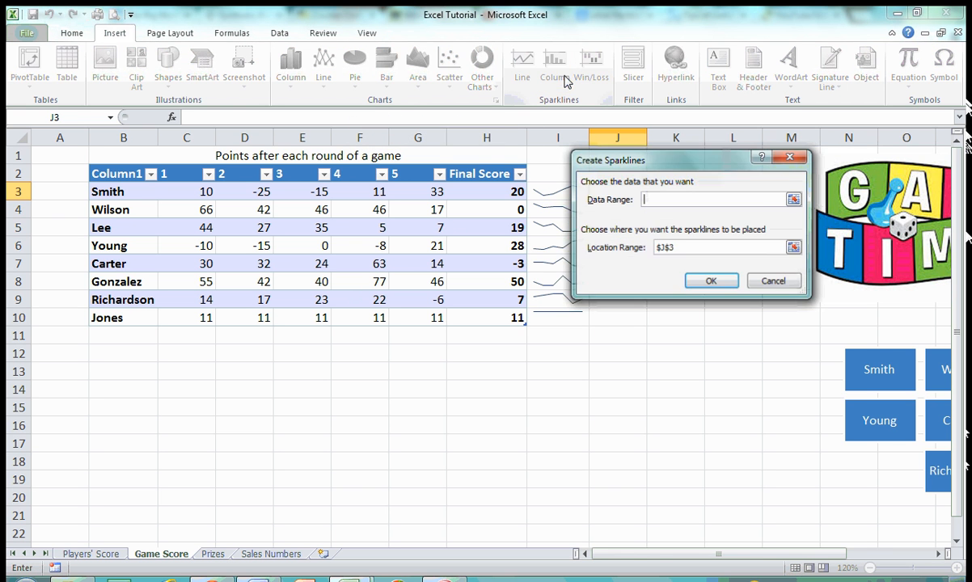
left_click_drag(666, 162, 782, 159)
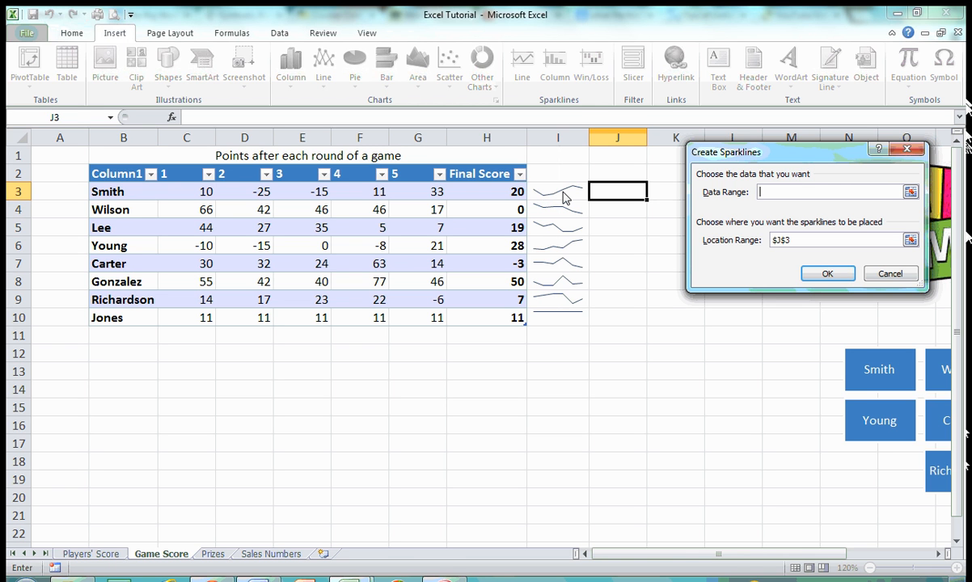
left_click_drag(173, 197, 491, 198)
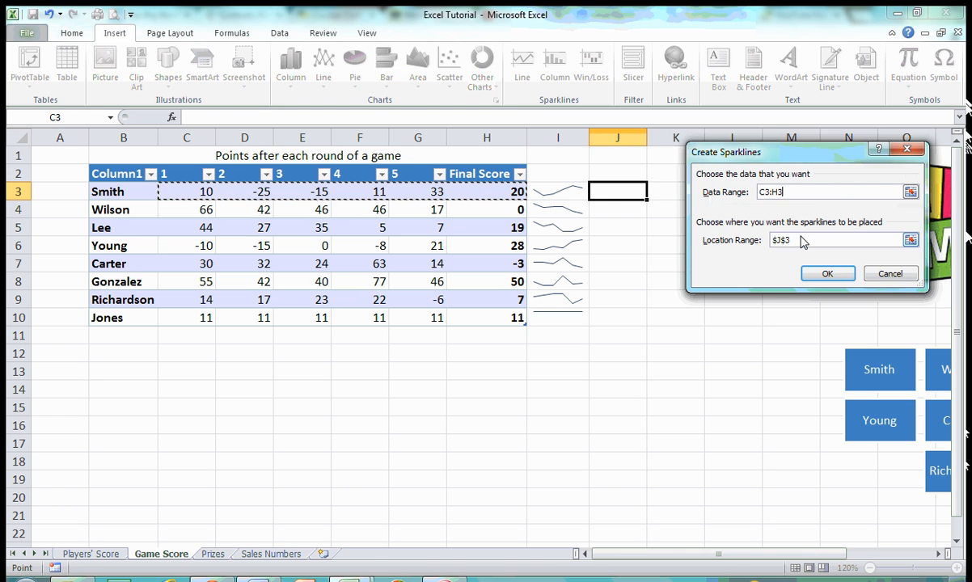
key("Return")
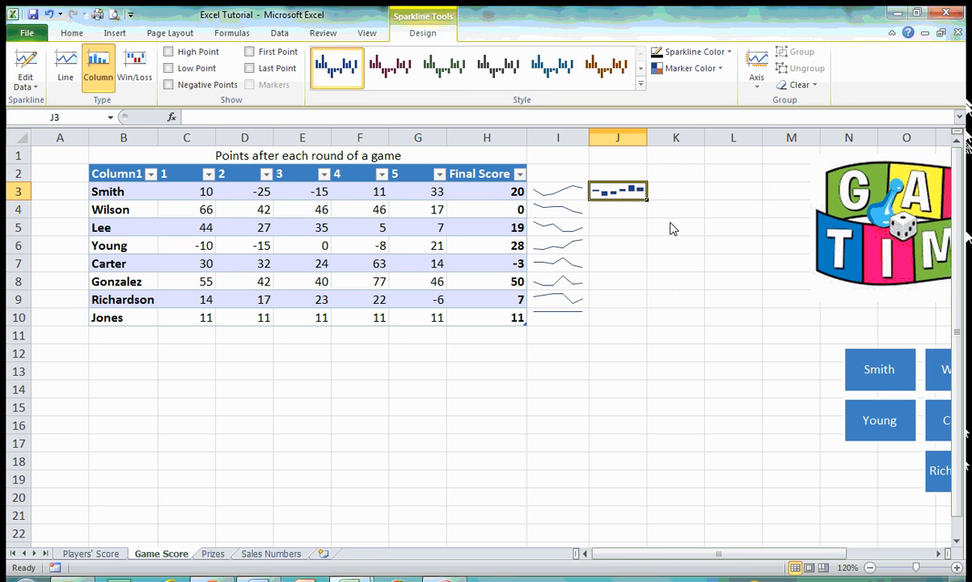
- Fill the column sparkline in J3 down to J10 for the remaining players
left_click_drag(645, 200, 643, 328)
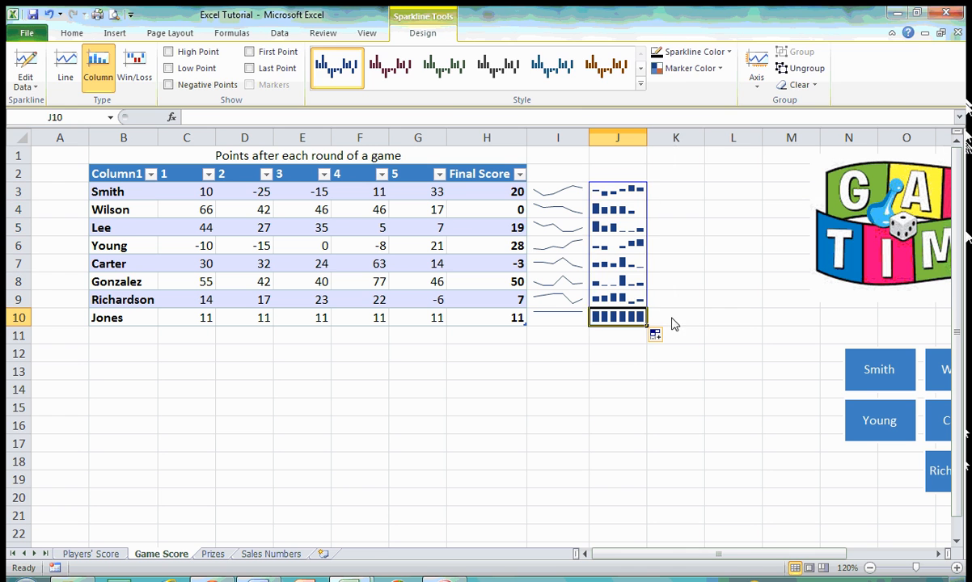
left_click(684, 317)
left_click(617, 209)
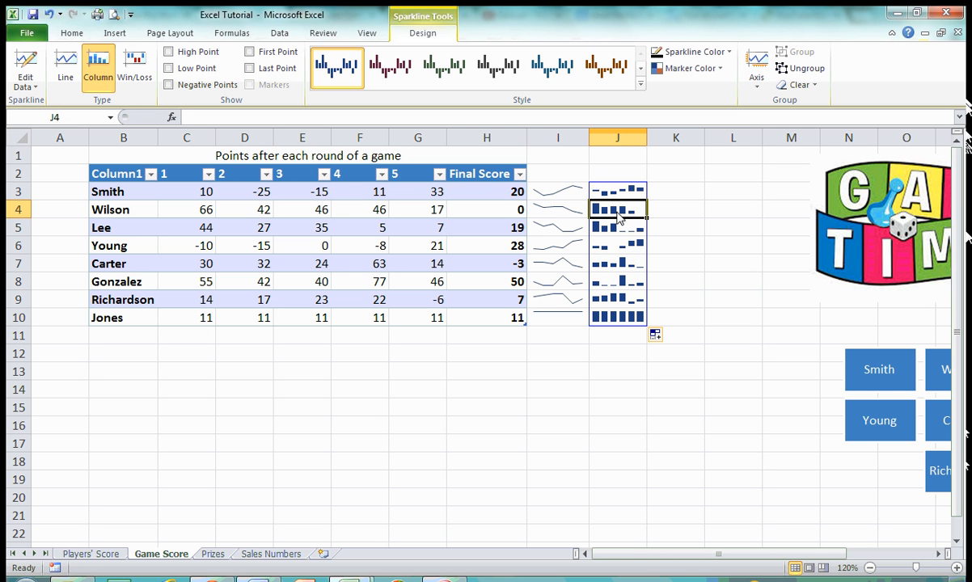
left_click(619, 193)
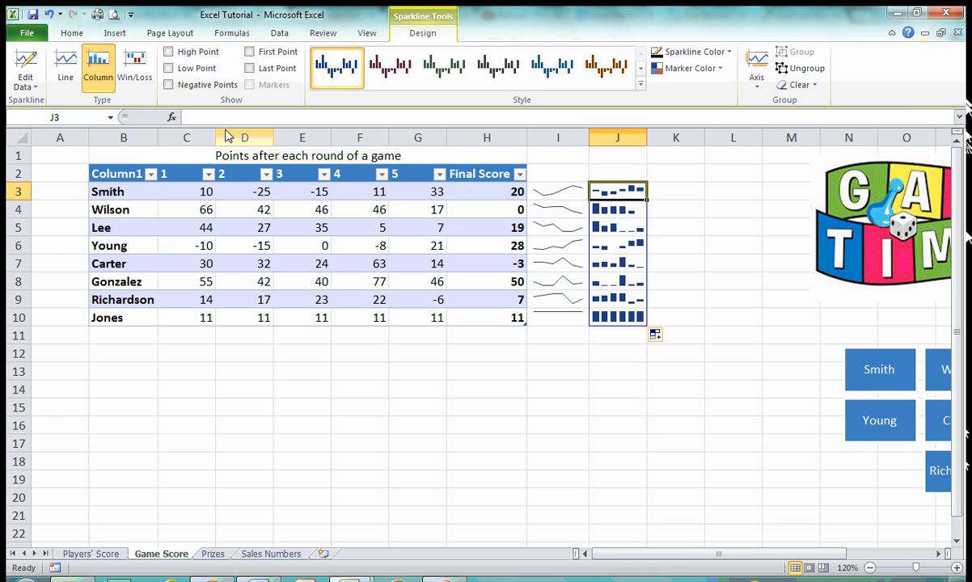
- Insert a Win/Loss sparkline in cell K3 using the data range C3:H3
left_click(671, 192)
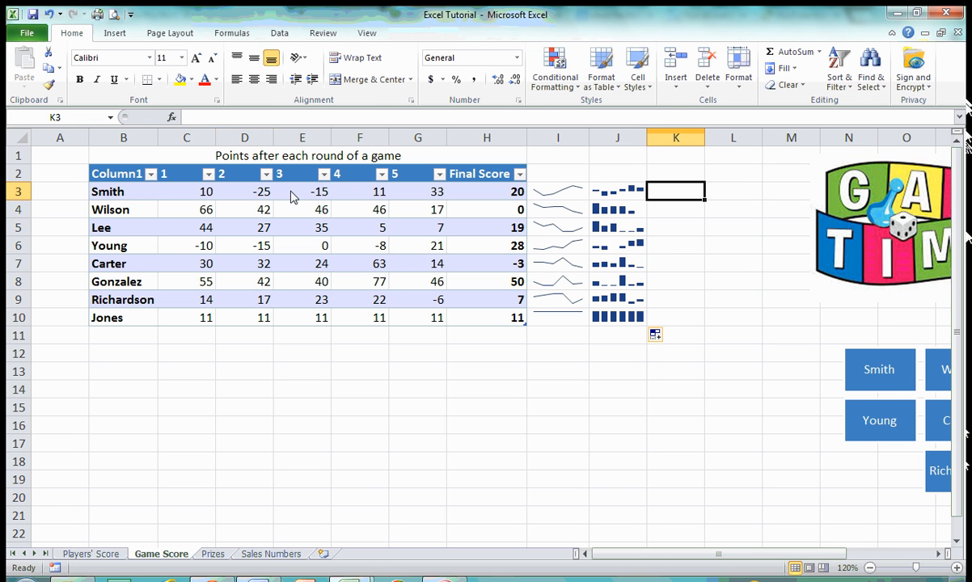
left_click(114, 34)
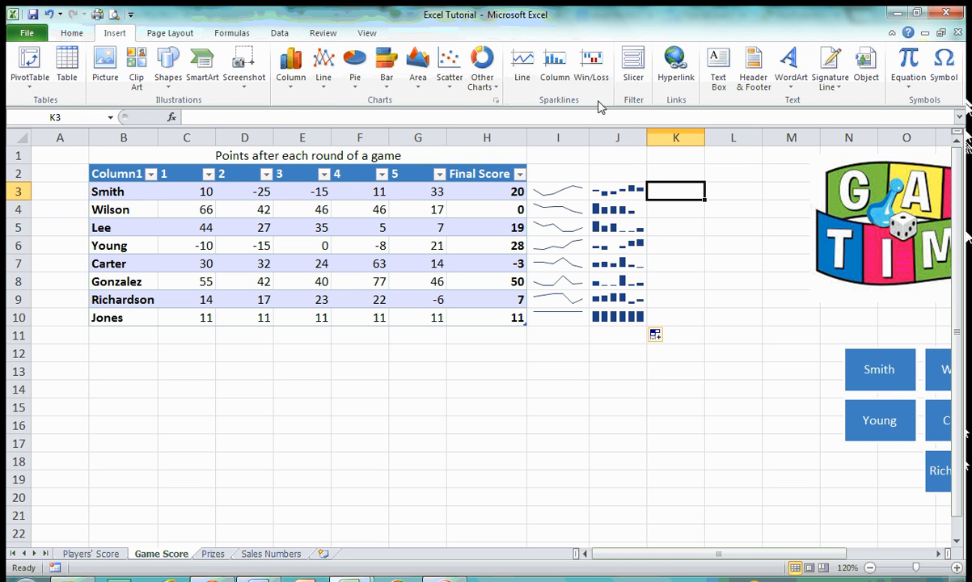
left_click(595, 72)
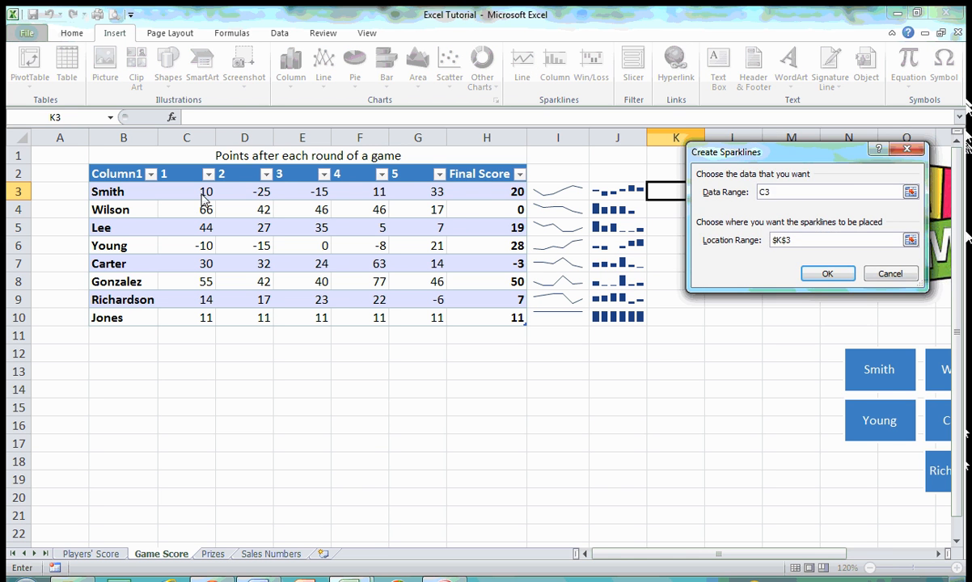
left_click_drag(205, 202, 490, 199)
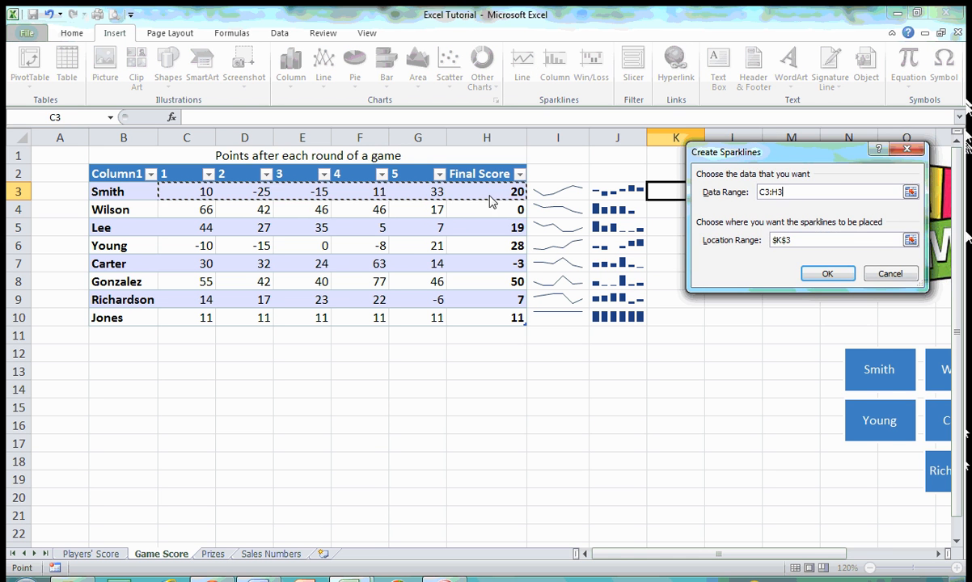
left_click(827, 278)
- Fill the Win/Loss sparkline in K3 down to K10 for the remaining players
left_click_drag(704, 201, 712, 324)
left_click(688, 215)
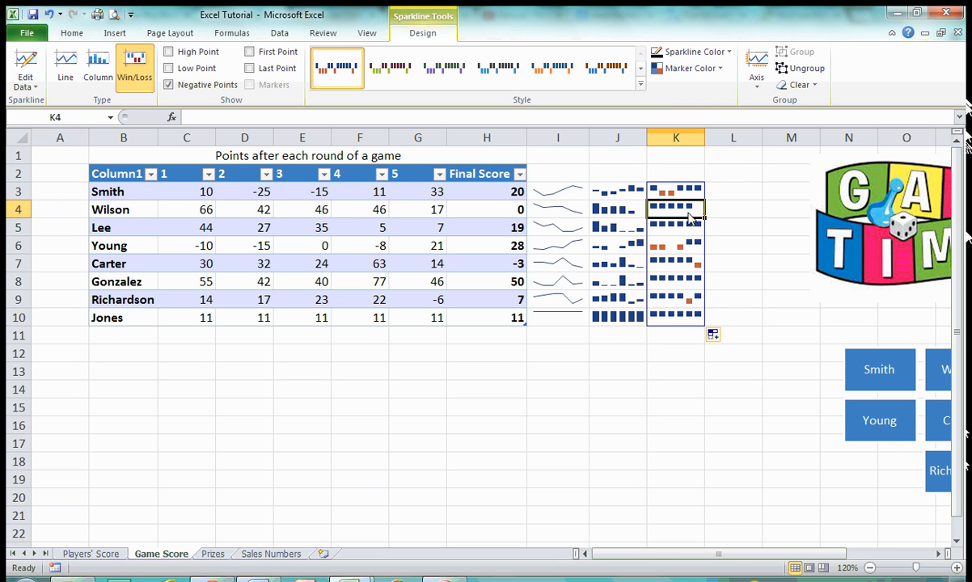
left_click(681, 197)
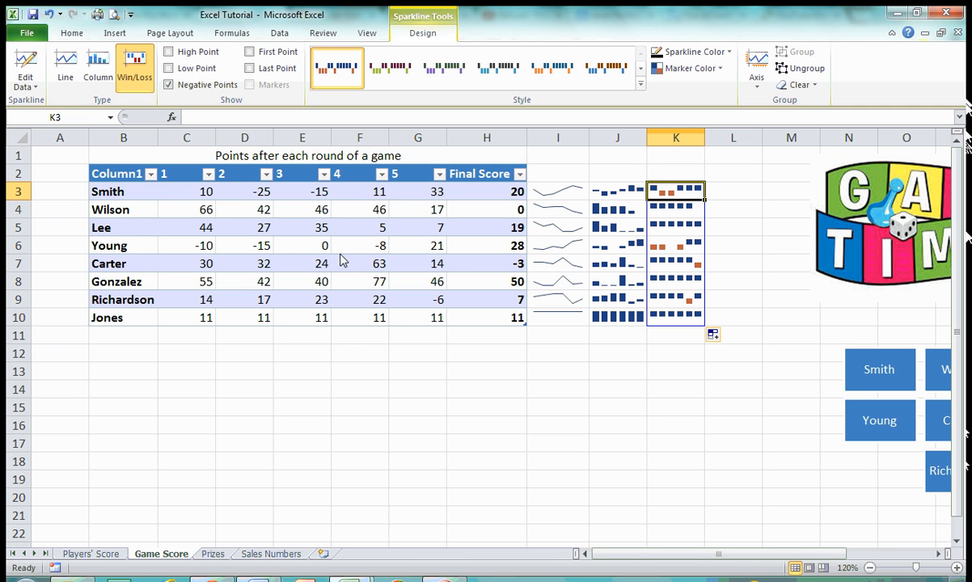
- Compare the row 6 scores with their Win/Loss sparkline, and look over the design options available for the score table
left_click(300, 247)
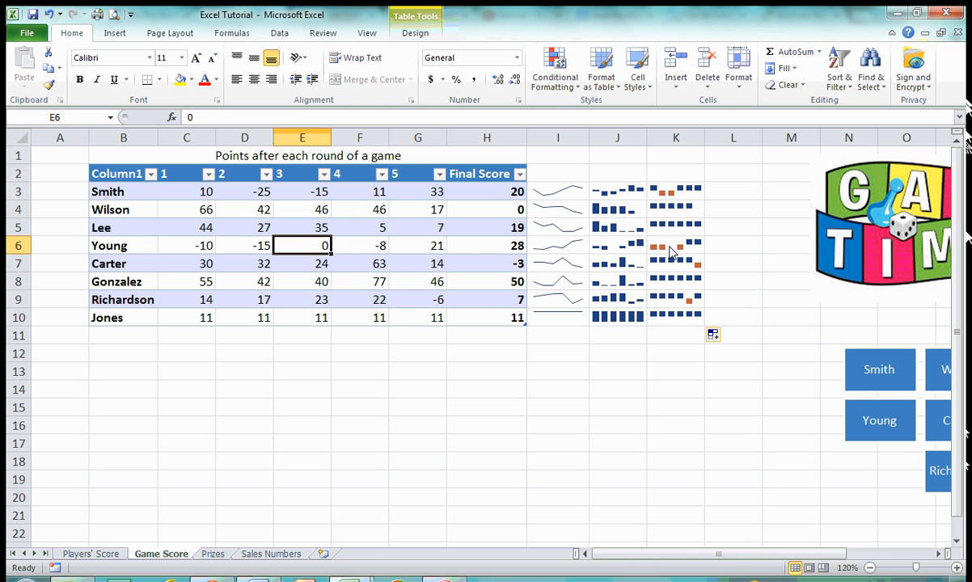
left_click(340, 241)
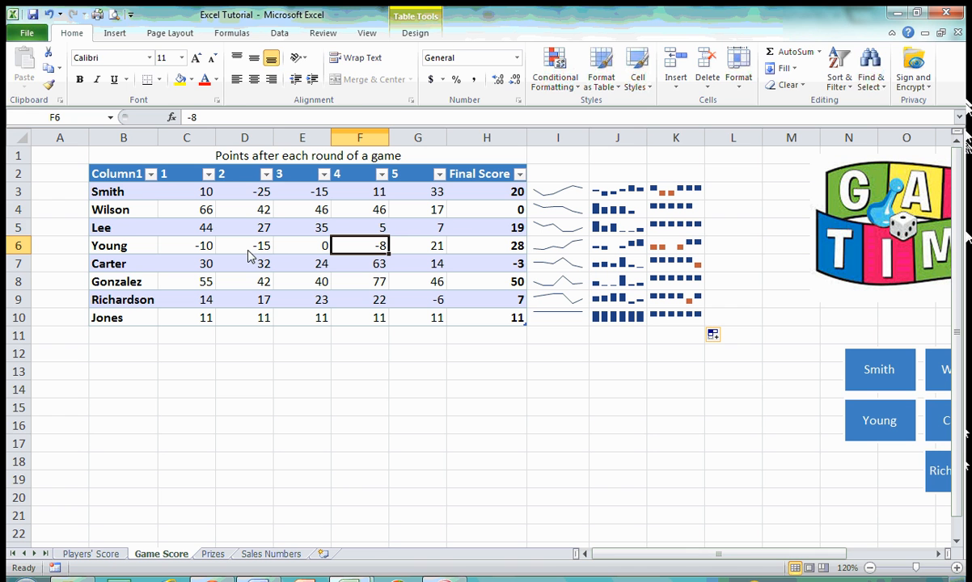
left_click(404, 33)
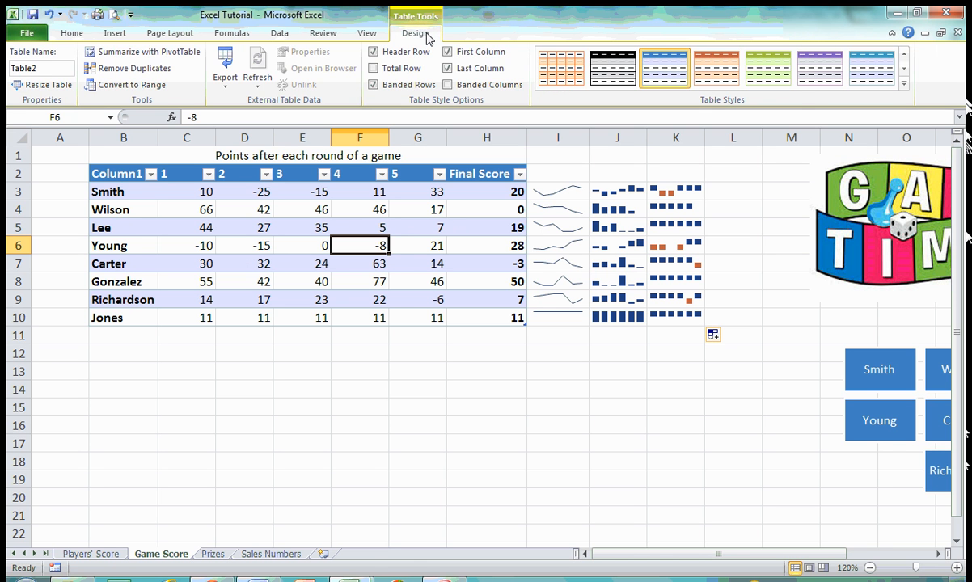
left_click(635, 235)
left_click(554, 193)
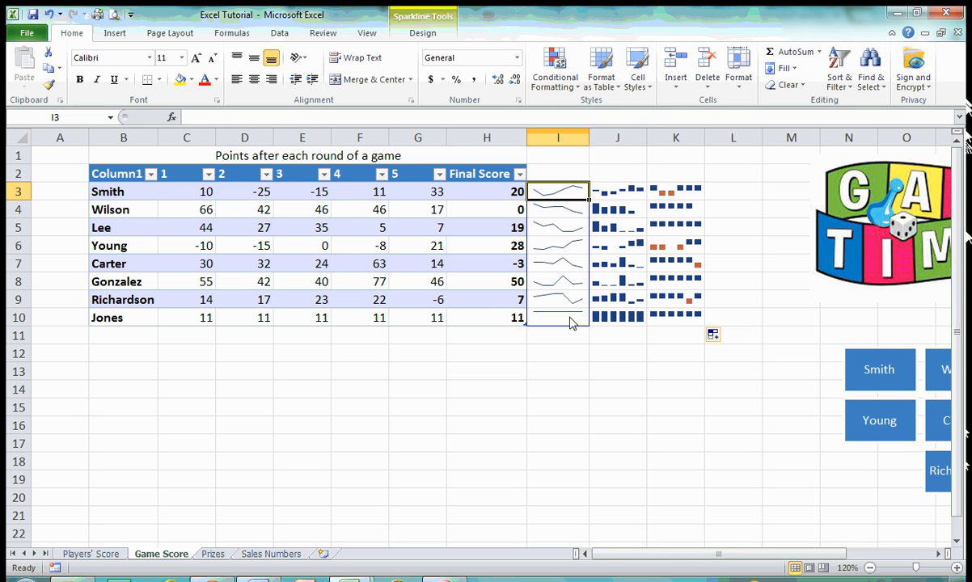
left_click(113, 176)
left_click(300, 229)
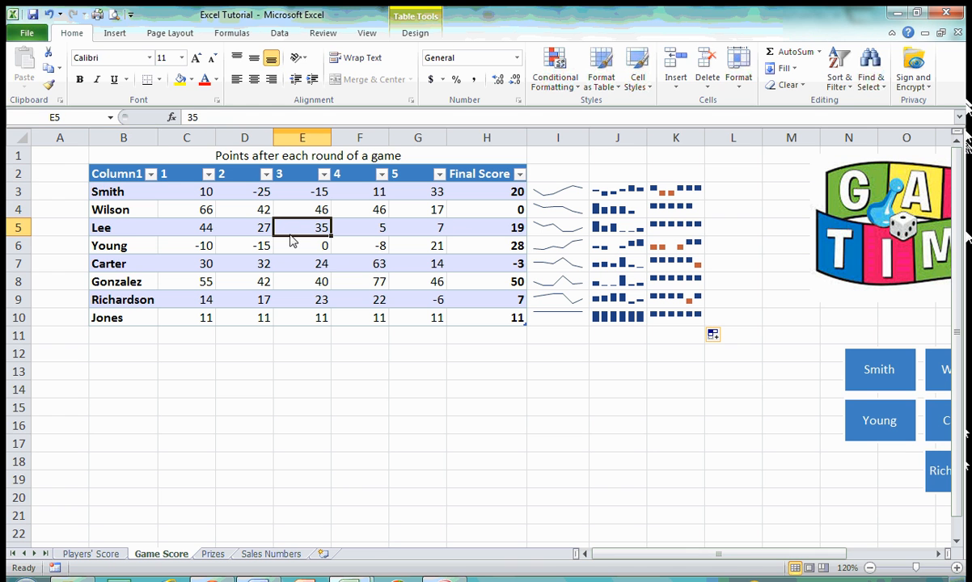
left_click(417, 34)
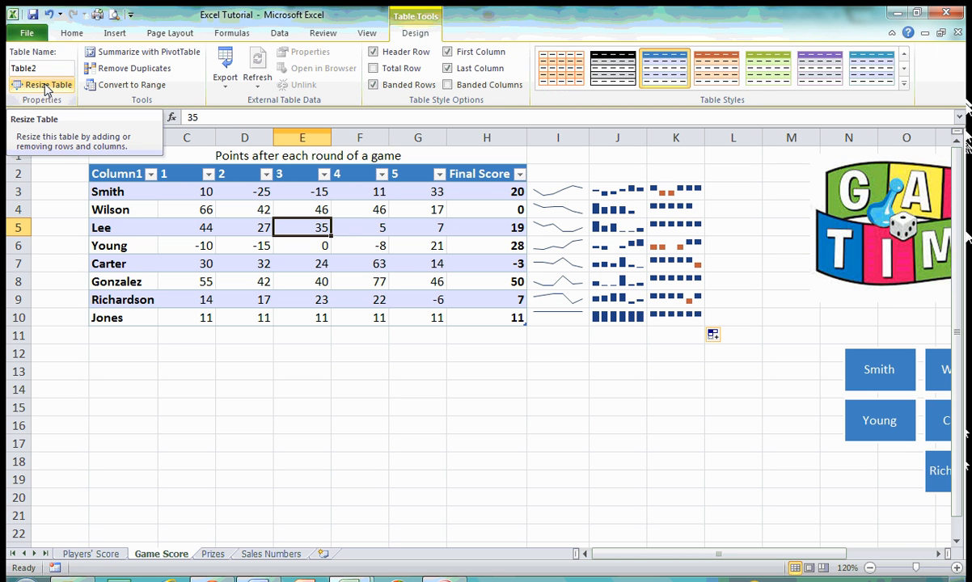
left_click(239, 372)
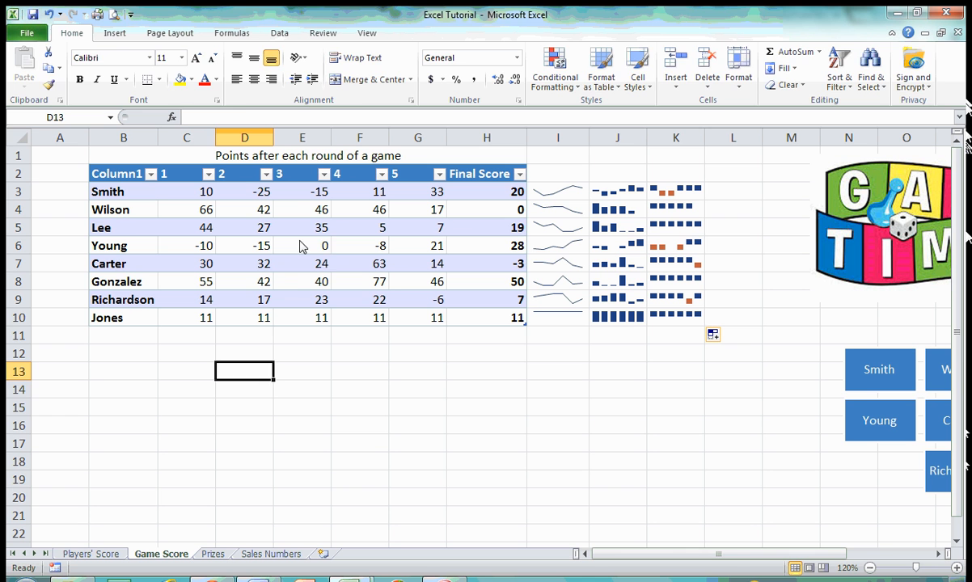
- Resize the score table to the range B2:K10 so it includes the sparkline columns
left_click(303, 244)
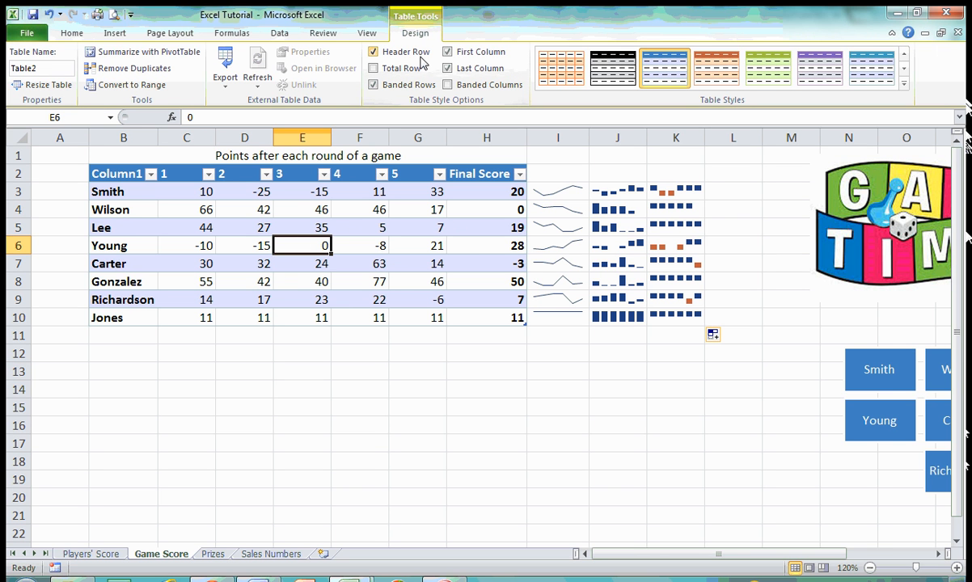
left_click(33, 85)
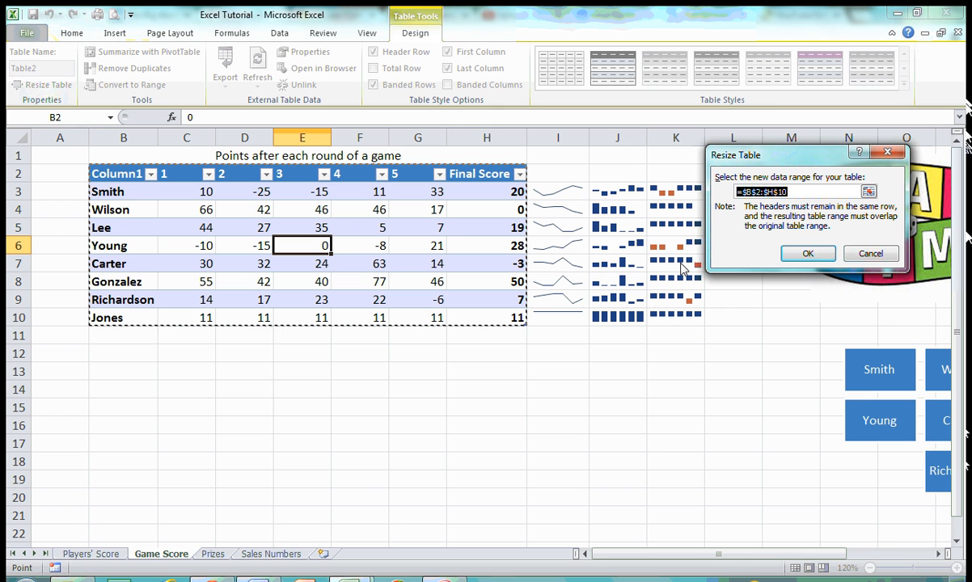
left_click_drag(685, 328, 134, 179)
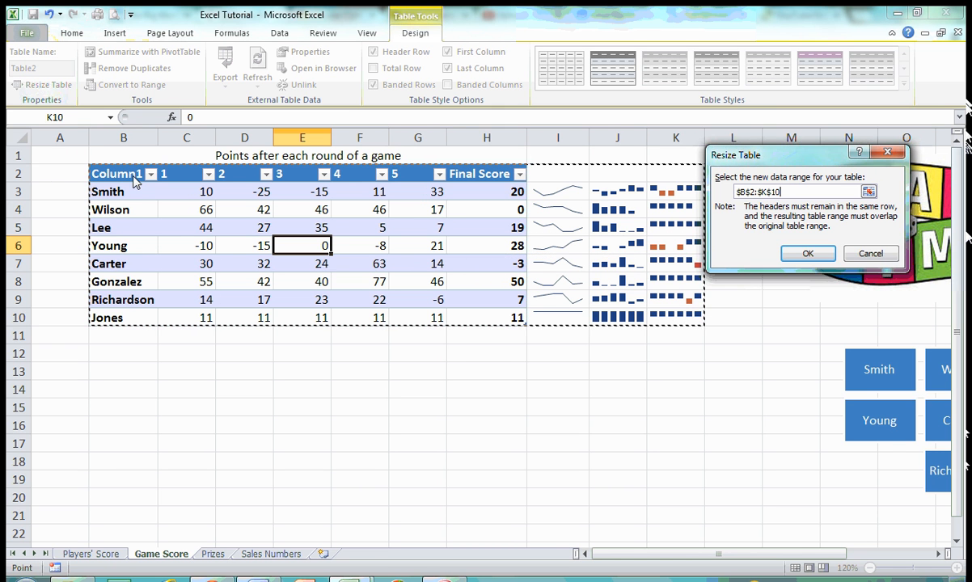
left_click(805, 253)
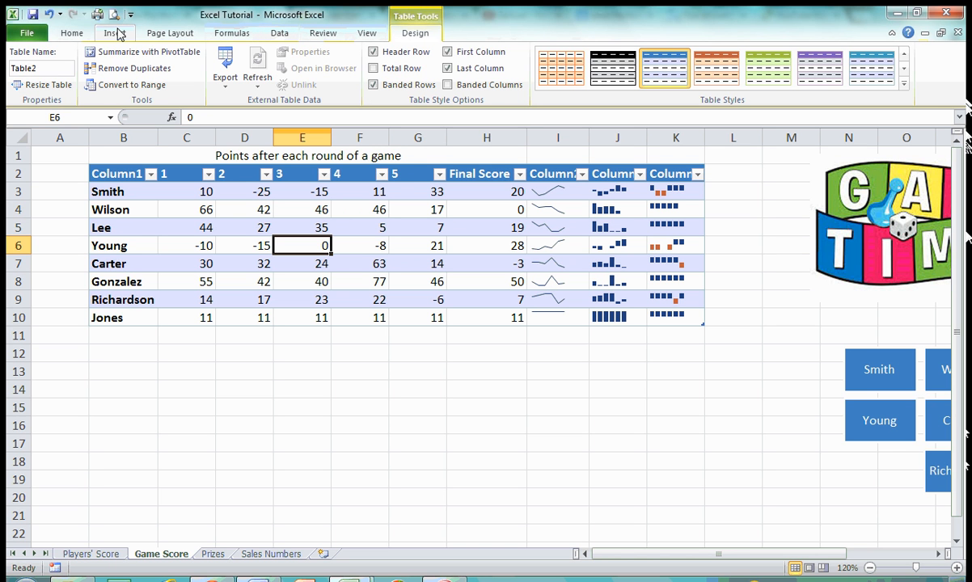
- Hyperlink the Final Score cells H2:H10 to the Prizes sheet in this document, after checking that sheet's contents
left_click(114, 33)
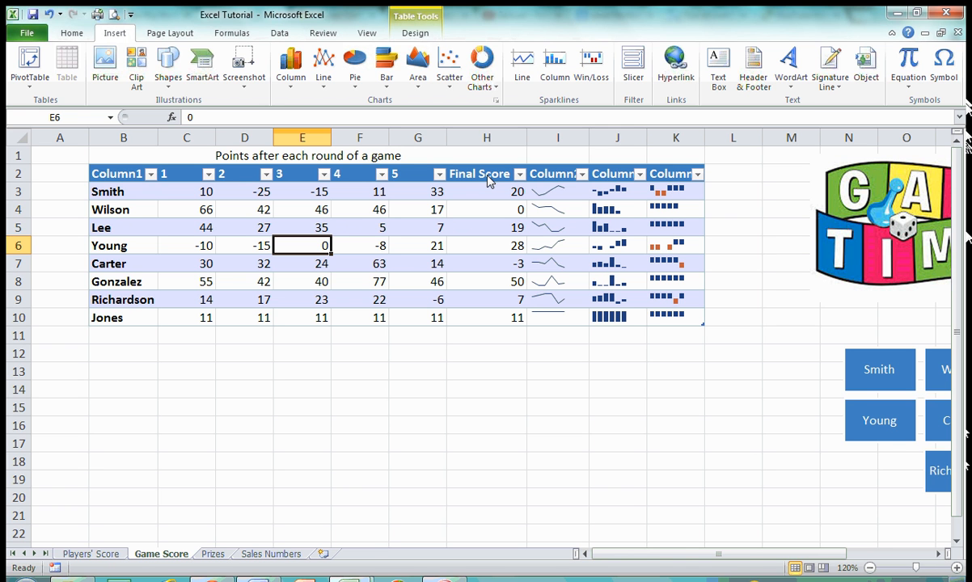
left_click(214, 554)
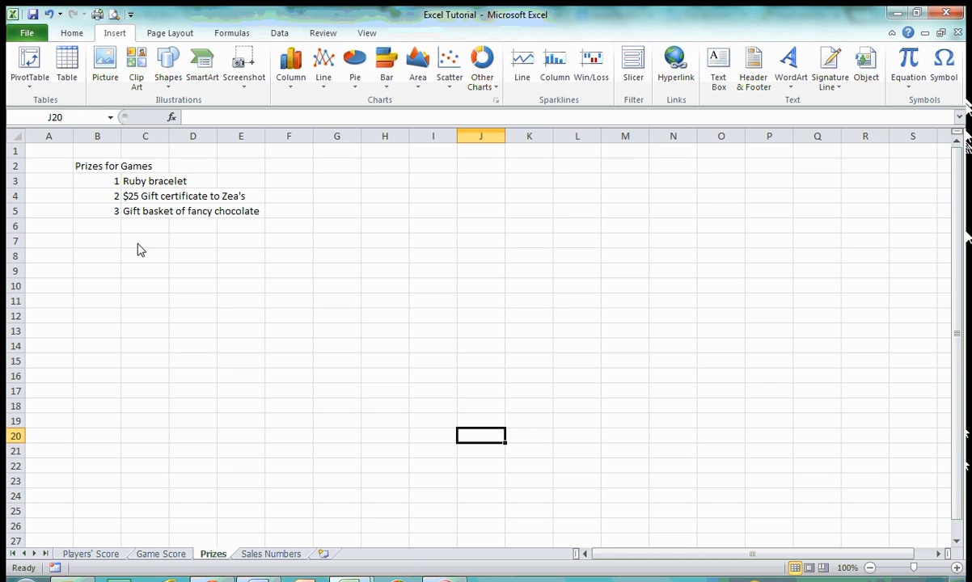
left_click(161, 555)
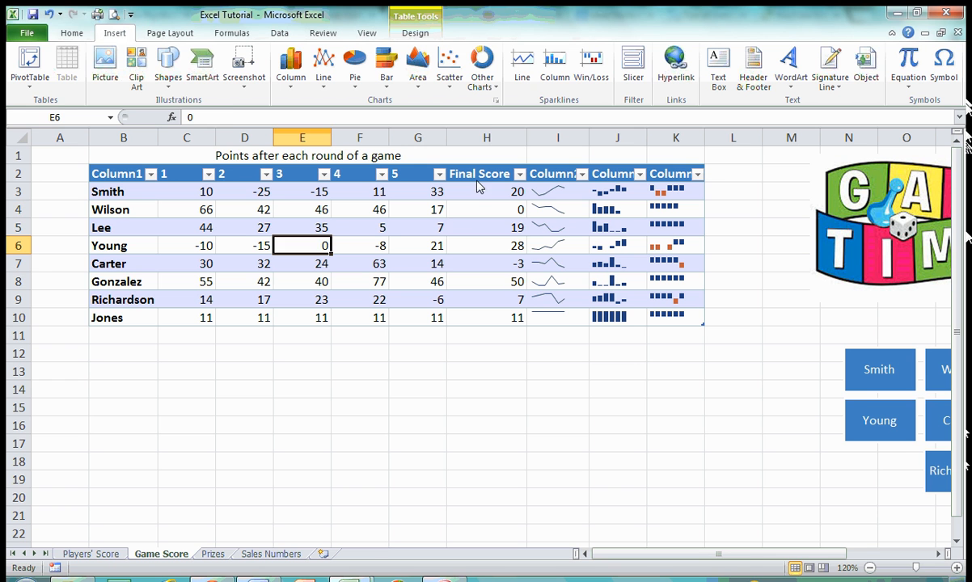
left_click_drag(477, 182, 486, 318)
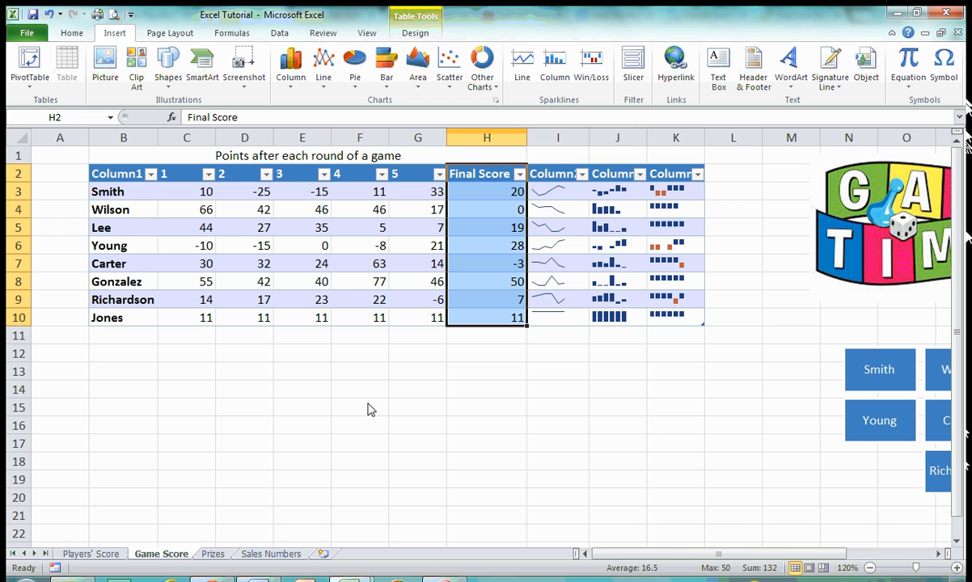
left_click(676, 65)
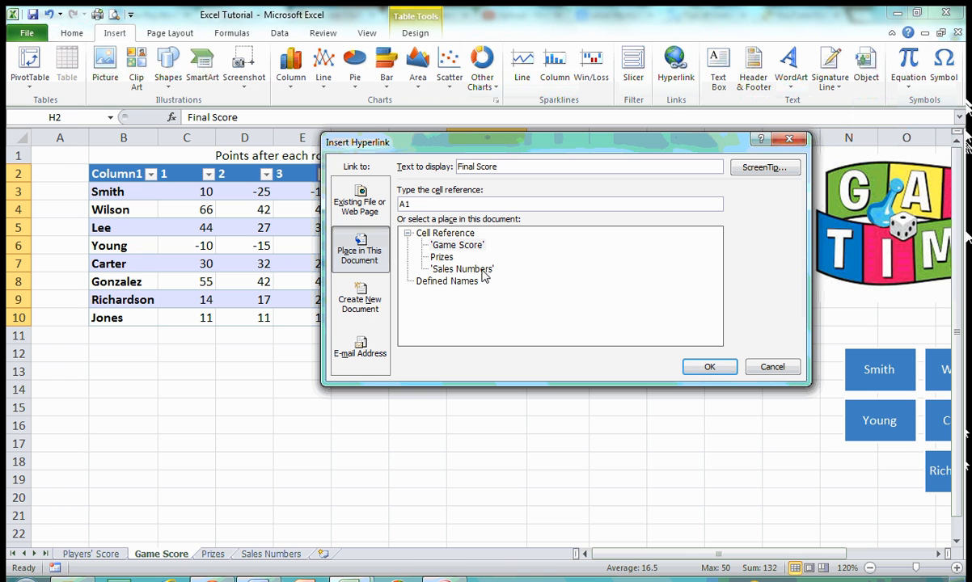
left_click(444, 261)
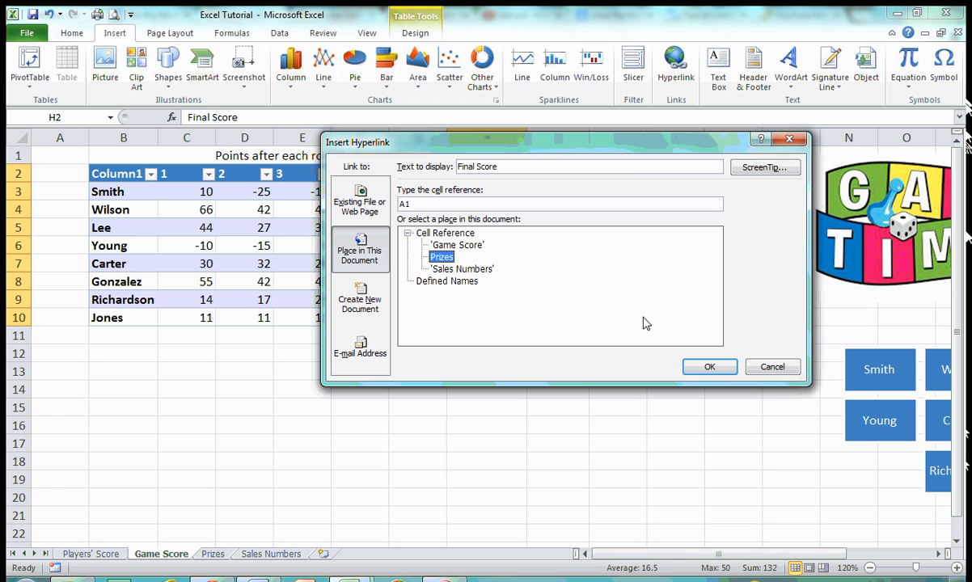
left_click(713, 366)
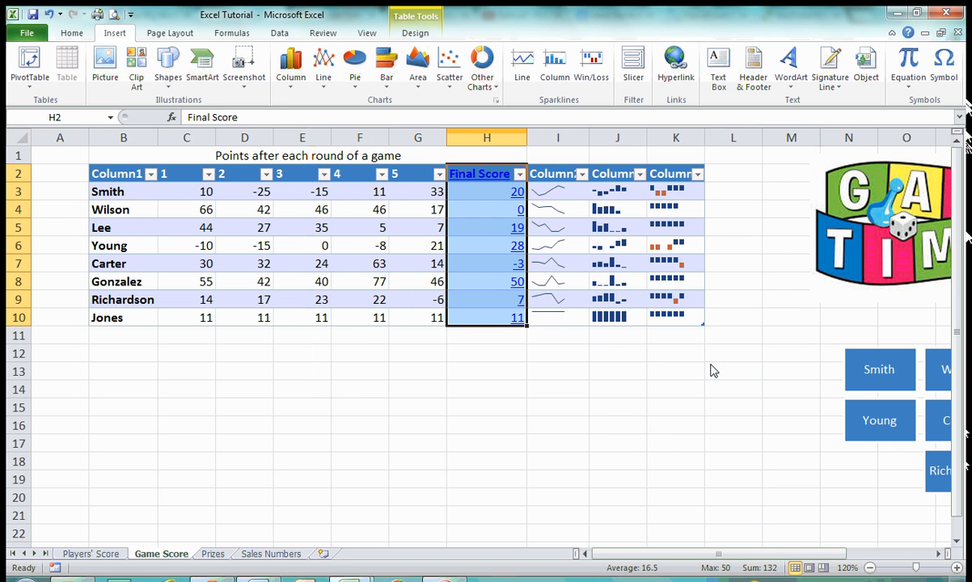
- Test the hyperlink on the final score in H4, and return to the Game Score sheet
left_click(586, 426)
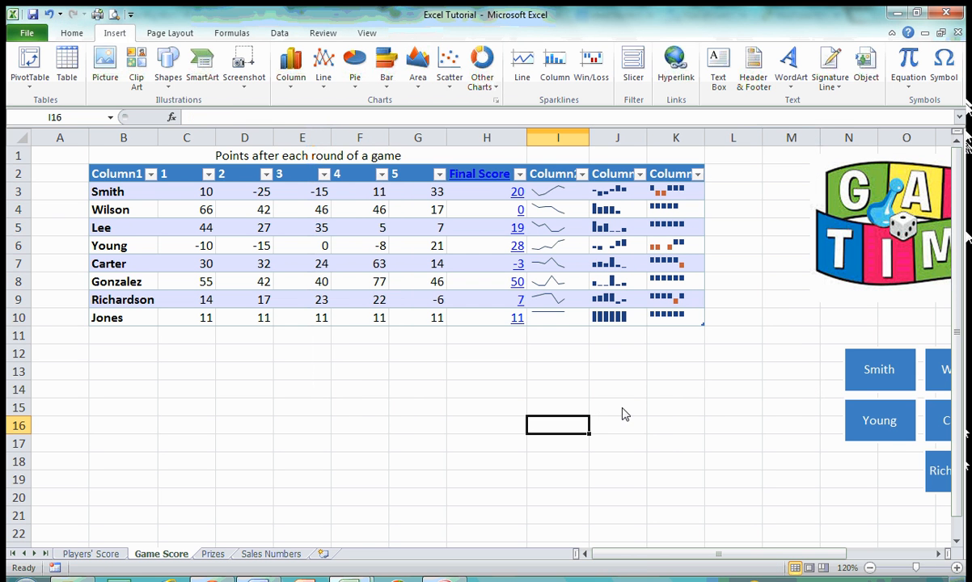
left_click(518, 212)
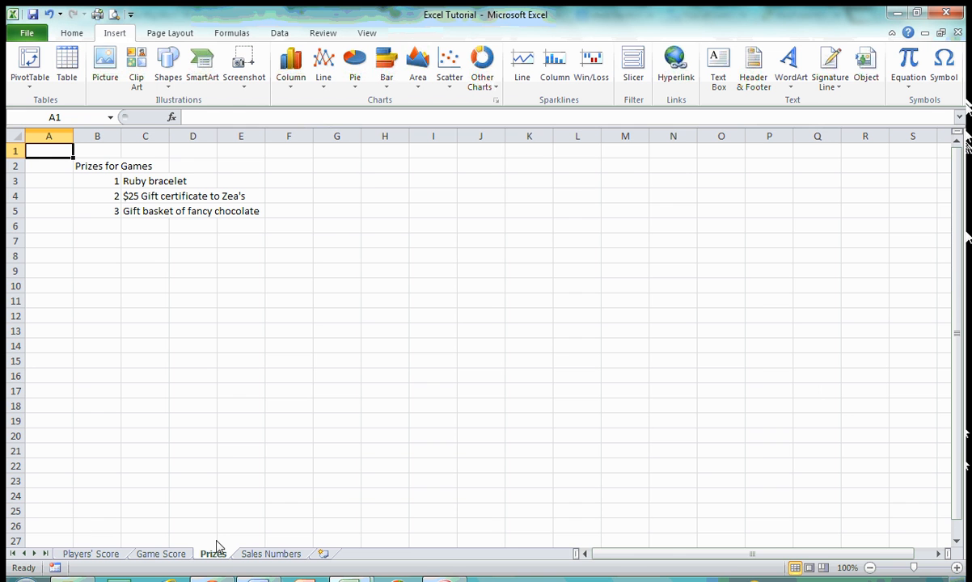
left_click(160, 554)
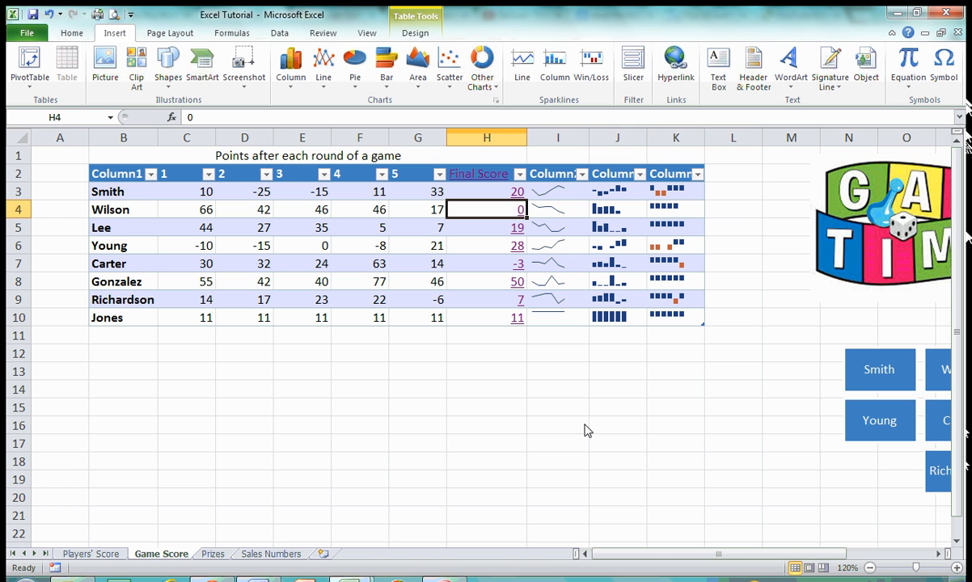
- Insert a text box below the score table containing "Game Night was a success!"
left_click(726, 74)
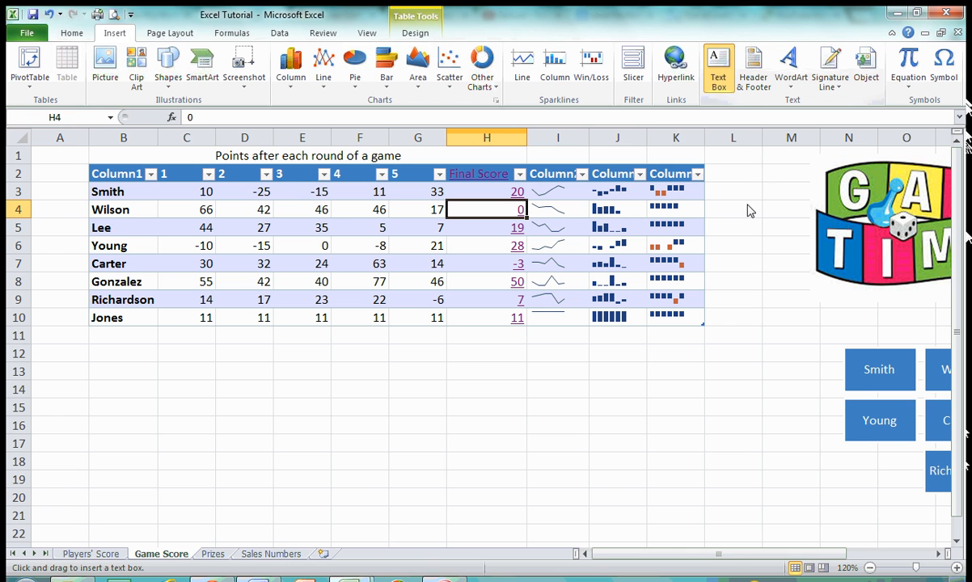
left_click(290, 389)
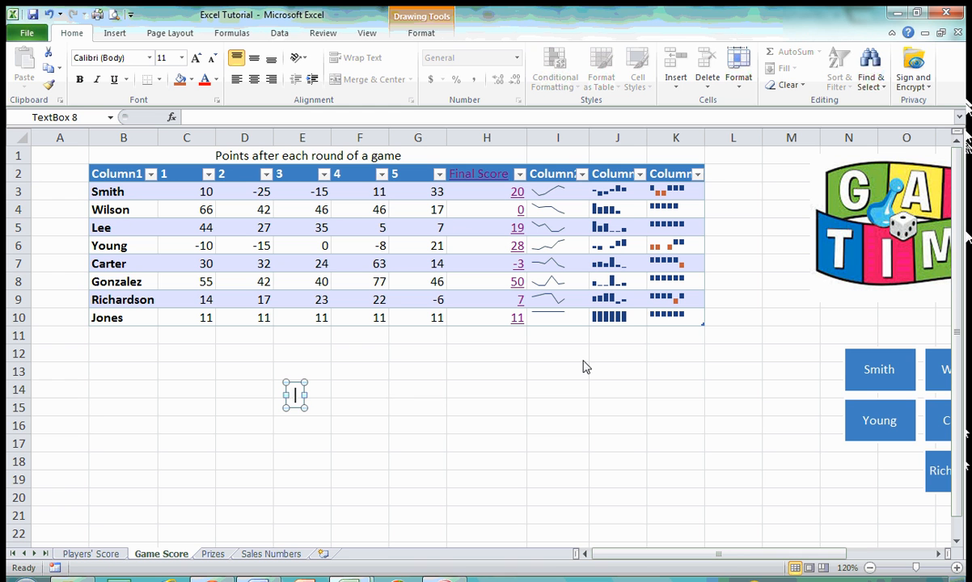
type("Game Night")
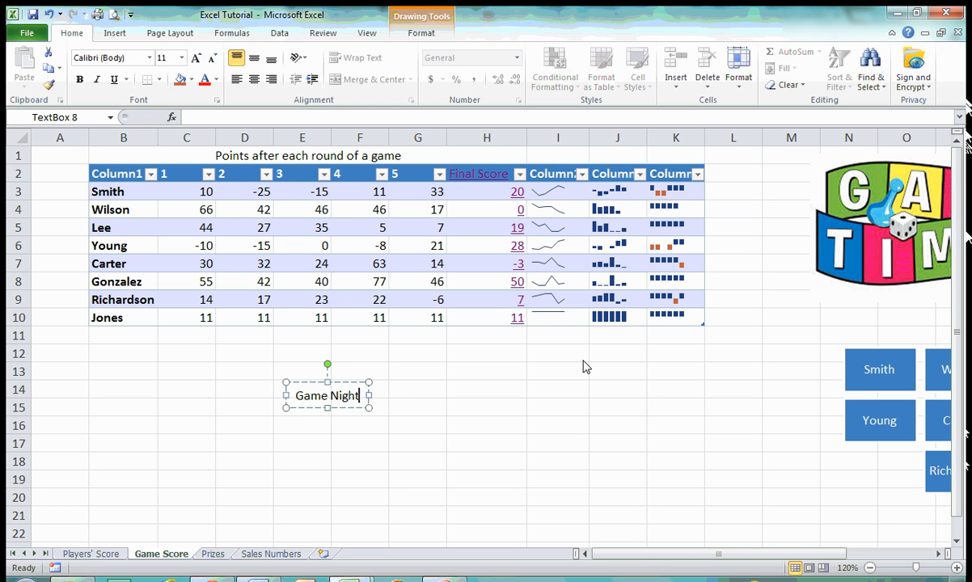
type(" was a ")
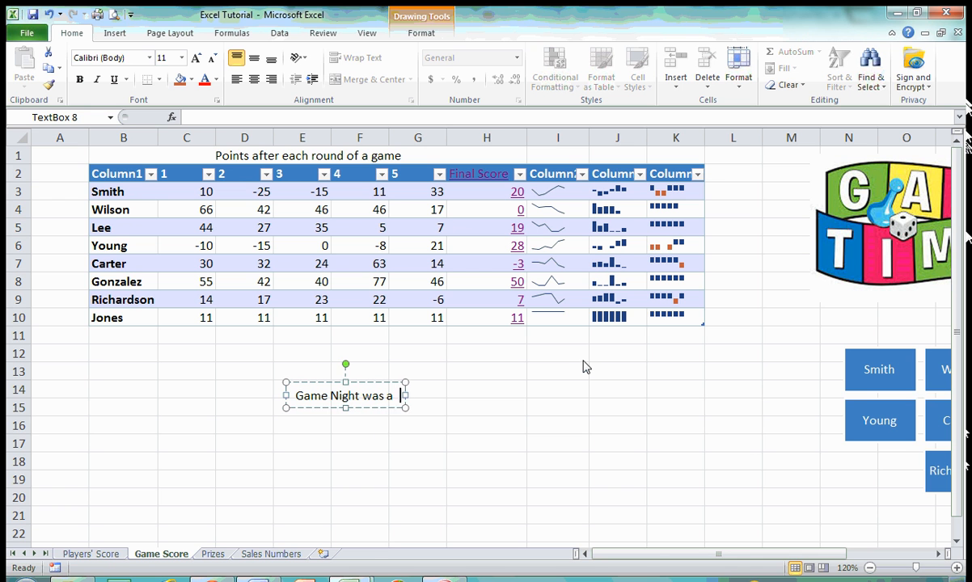
type("success")
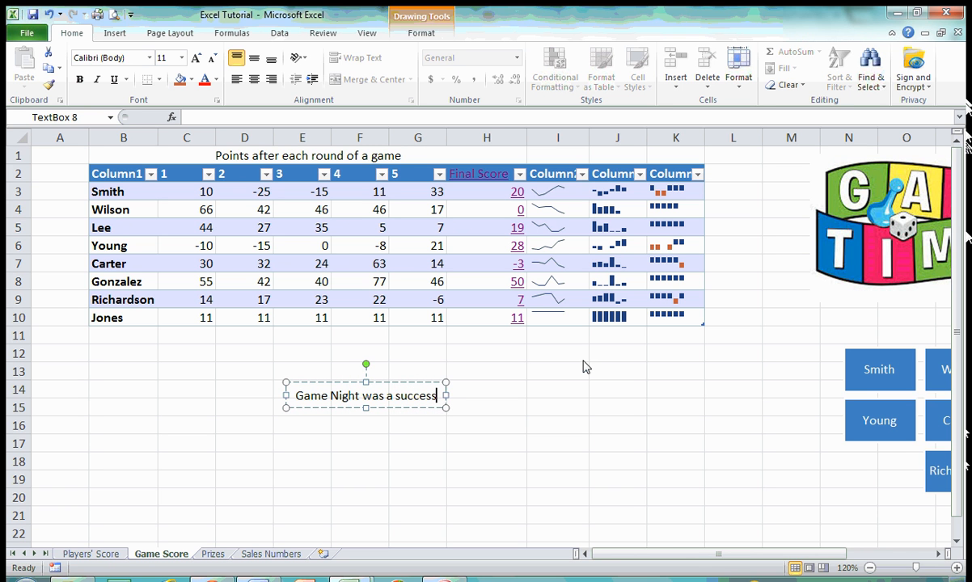
type("!")
left_click(499, 441)
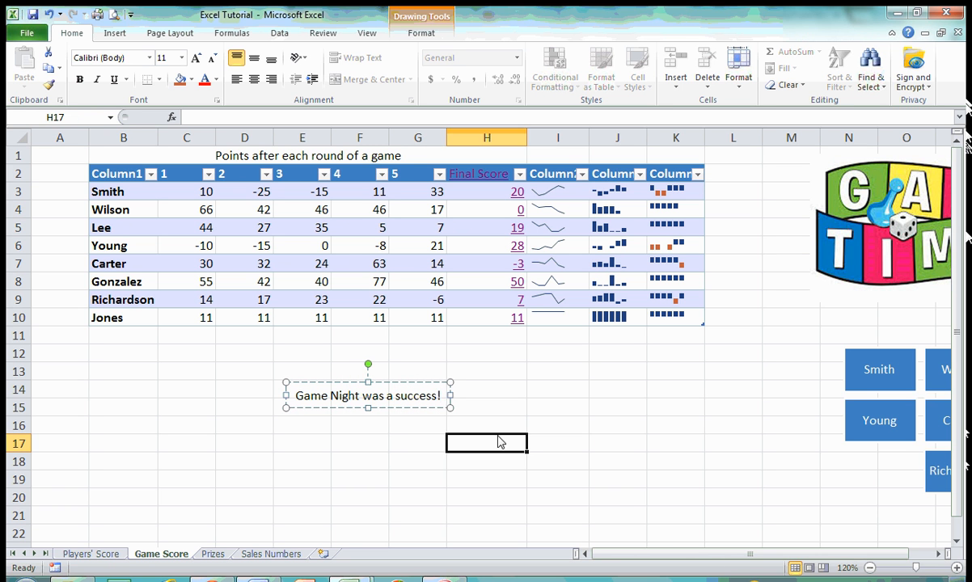
- Give the "Game Night was a success!" text box a light orange fill and white text
left_click(449, 400)
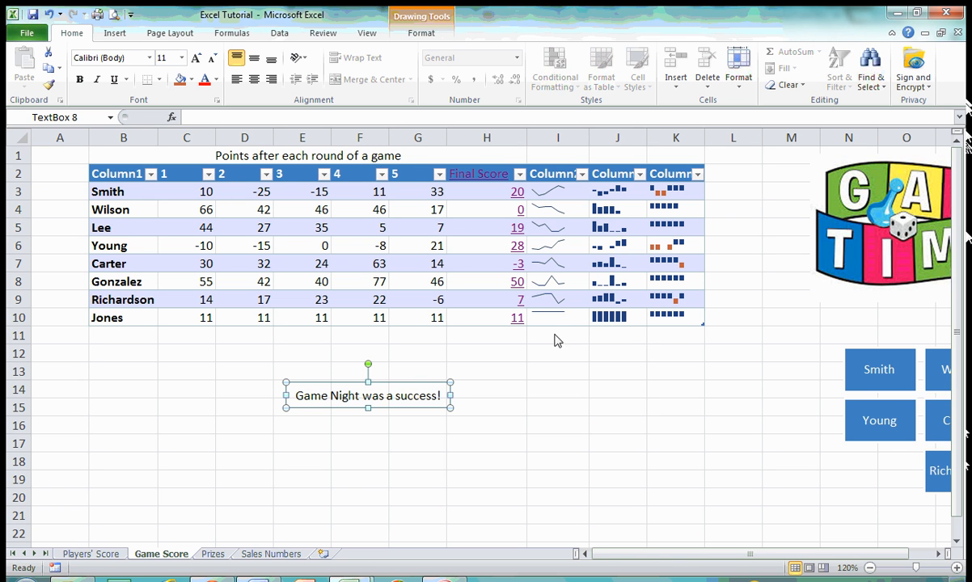
left_click(421, 34)
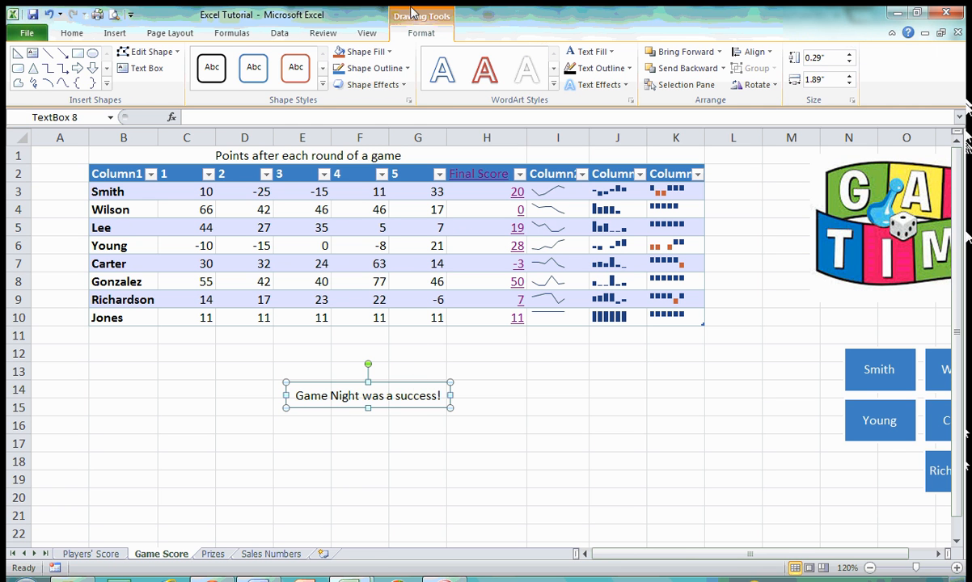
left_click(378, 55)
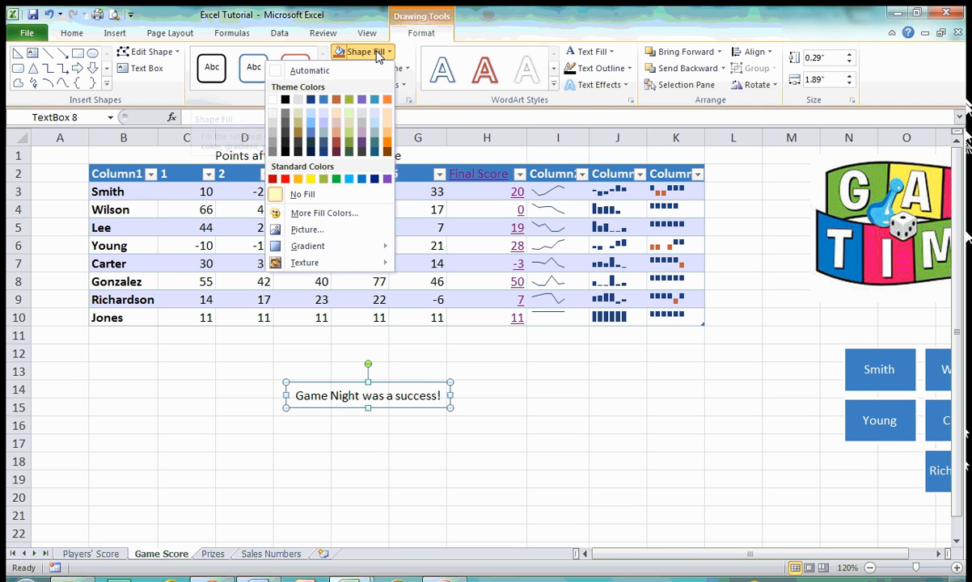
left_click(337, 140)
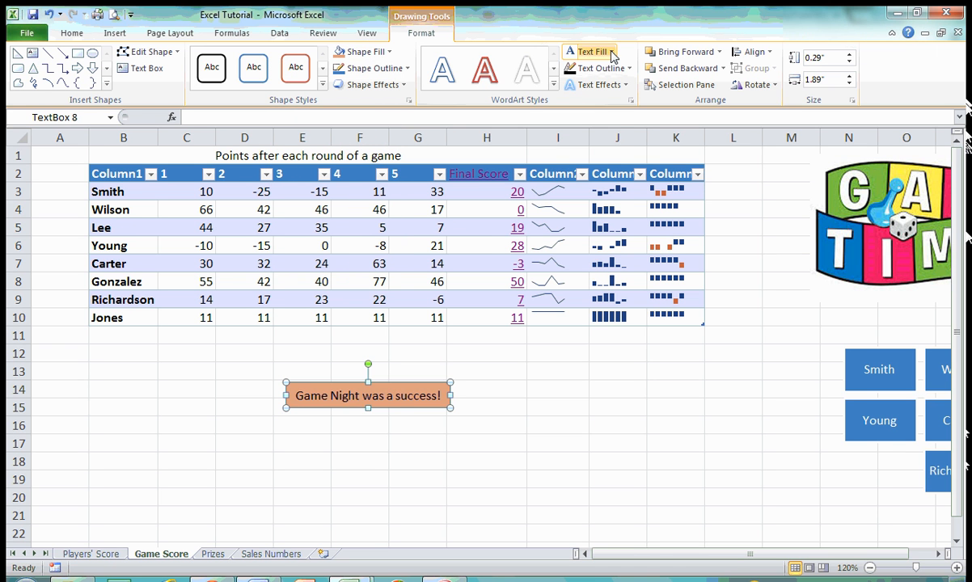
left_click(610, 51)
left_click(502, 100)
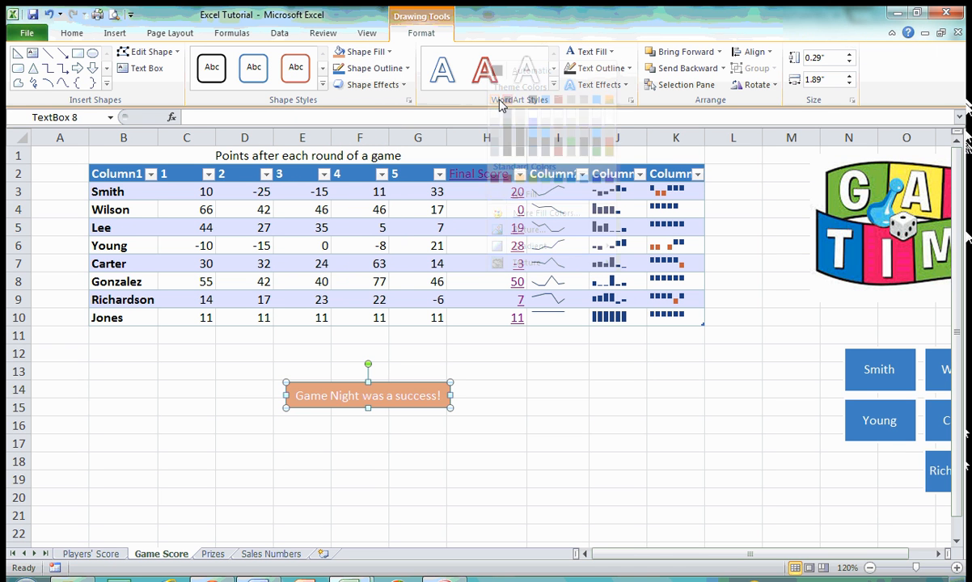
- Move the text box over to columns B to E around rows 13 and 14, and deselect it
left_click(76, 34)
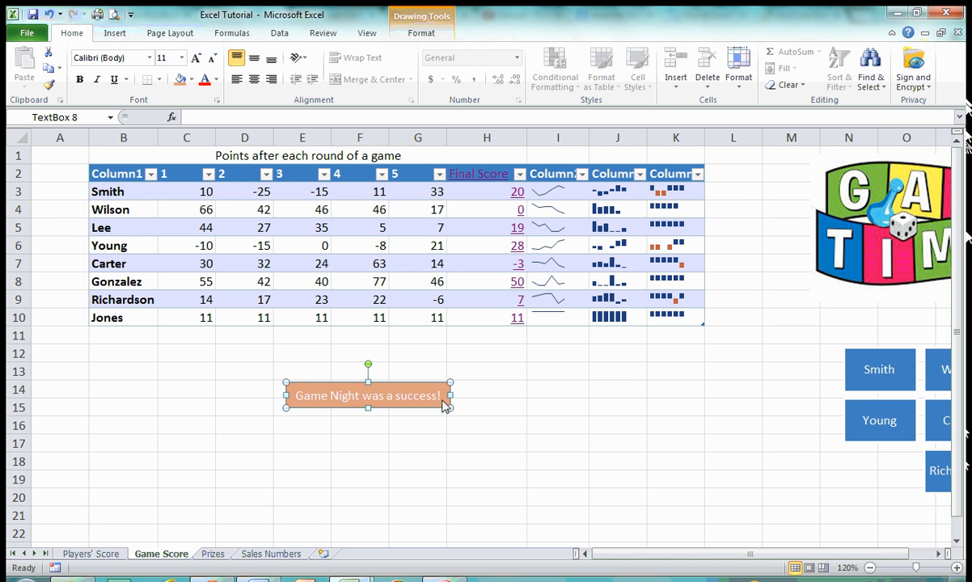
mouse_move(443, 390)
left_mouse_down()
mouse_move(353, 393)
mouse_move(306, 374)
left_mouse_up()
left_click(558, 479)
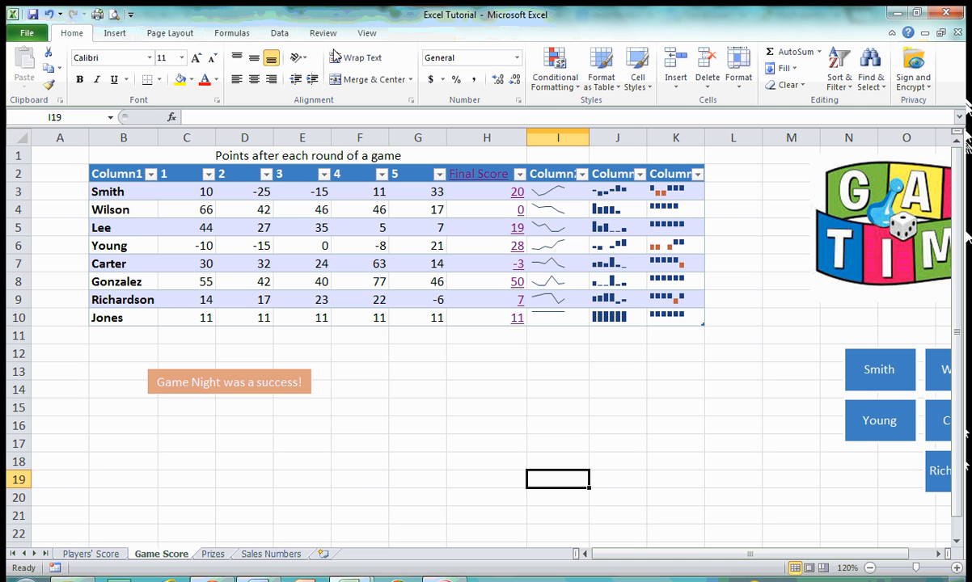
- Open the Game Score sheet's header for editing and clear the text in its centre and right sections
left_click(114, 32)
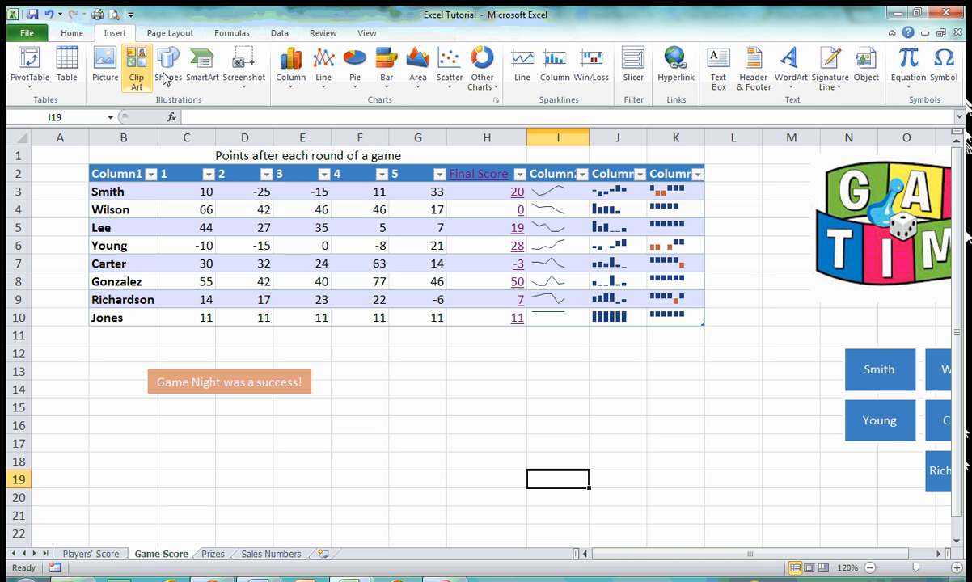
left_click(753, 81)
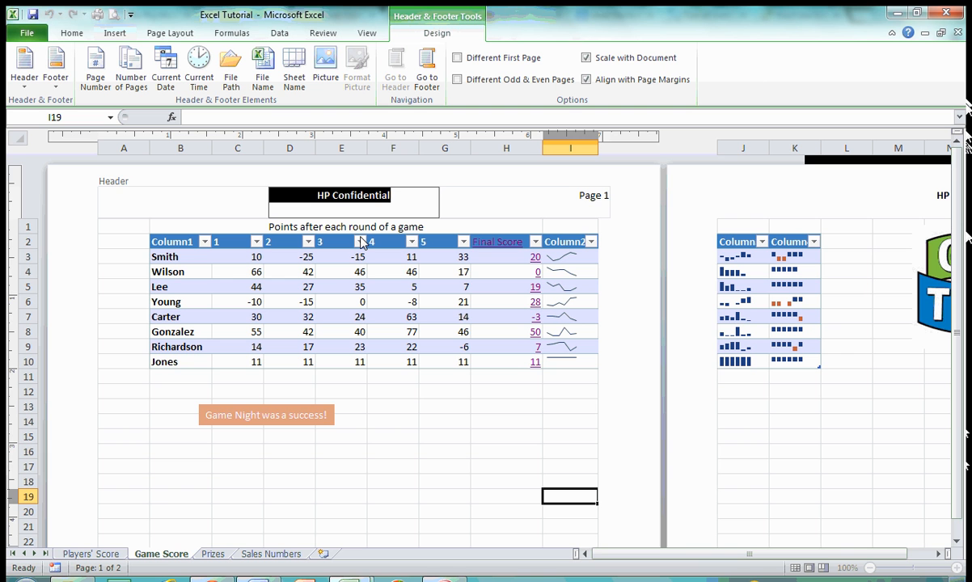
left_click(415, 203)
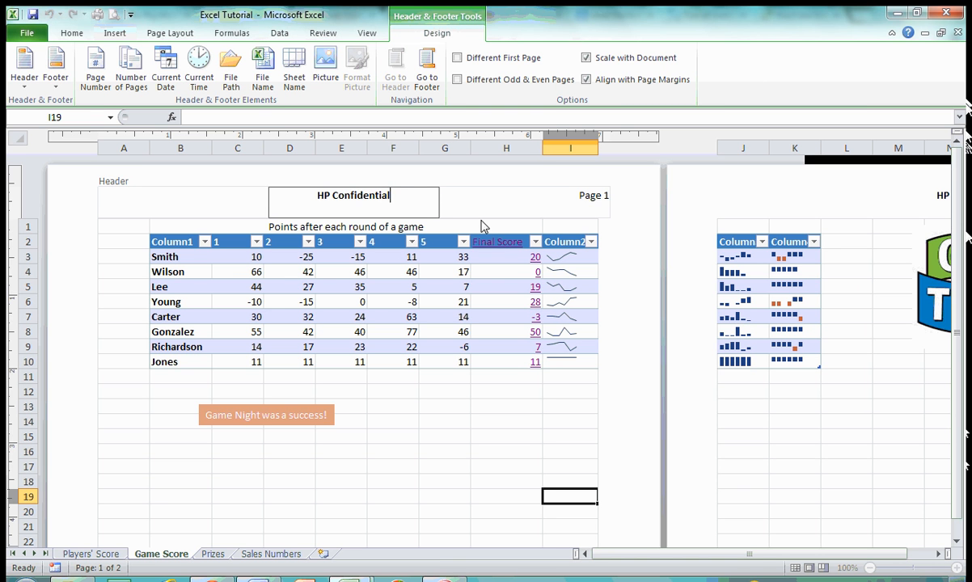
left_click_drag(390, 194, 288, 209)
key("Delete")
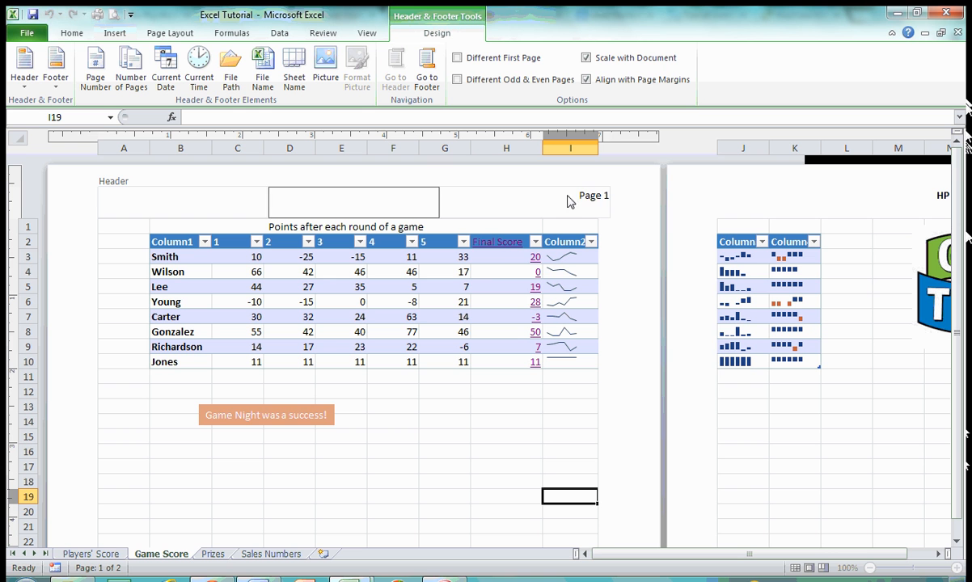
left_click(608, 213)
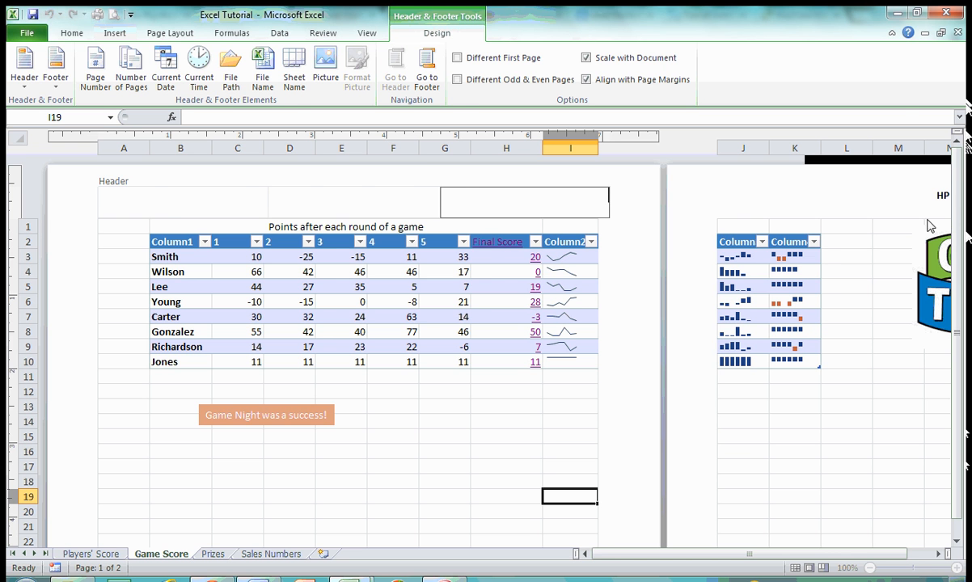
- Clear the centre section and the time and date in the left section of the page footer
left_click_drag(956, 200, 956, 213)
scroll(725, 379, "down", 1)
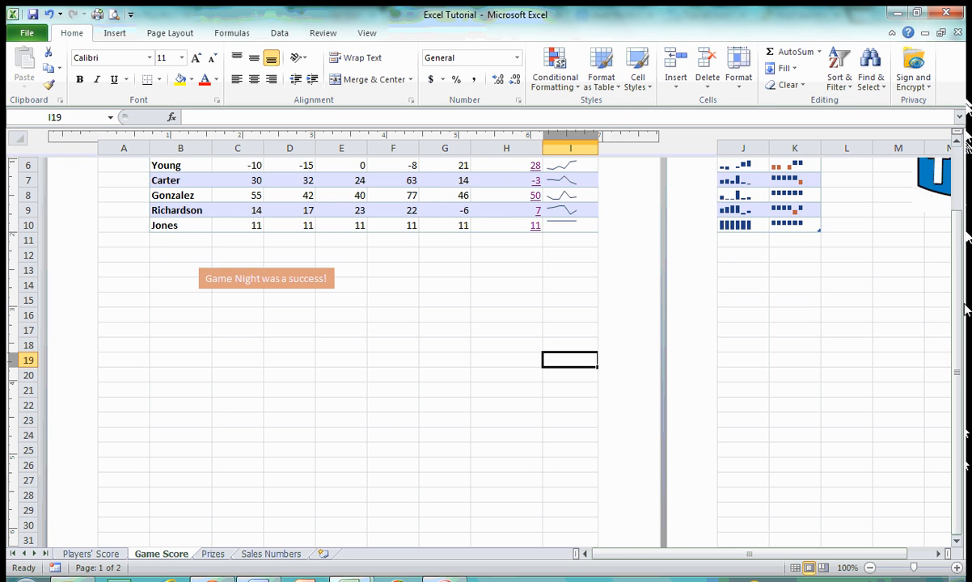
scroll(960, 305, "down", 6)
left_click(366, 511)
key("Delete")
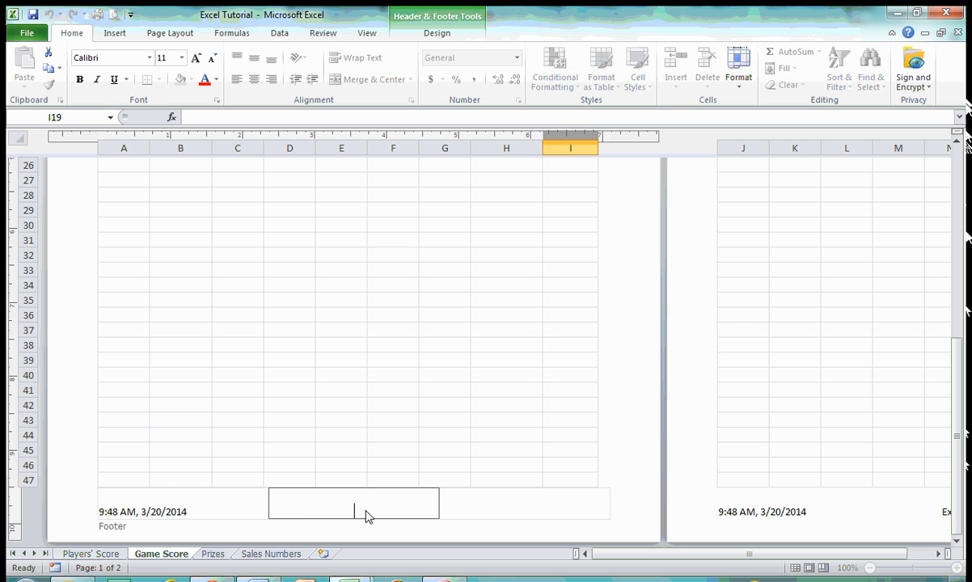
left_click(185, 515)
key("Delete")
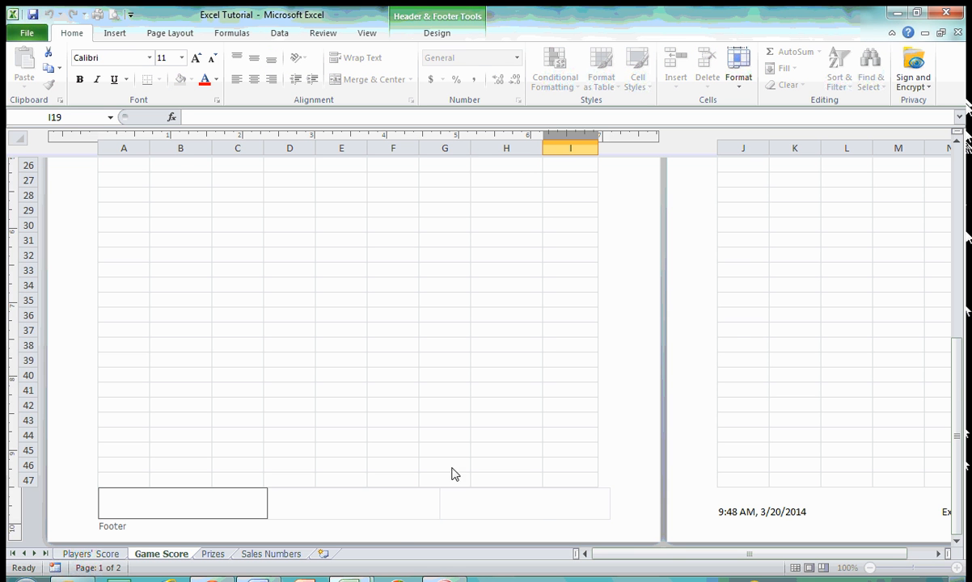
- Apply the preset header "Game Score, HP Confidential, Page 1" to the Game Score sheet
left_click_drag(957, 360, 960, 182)
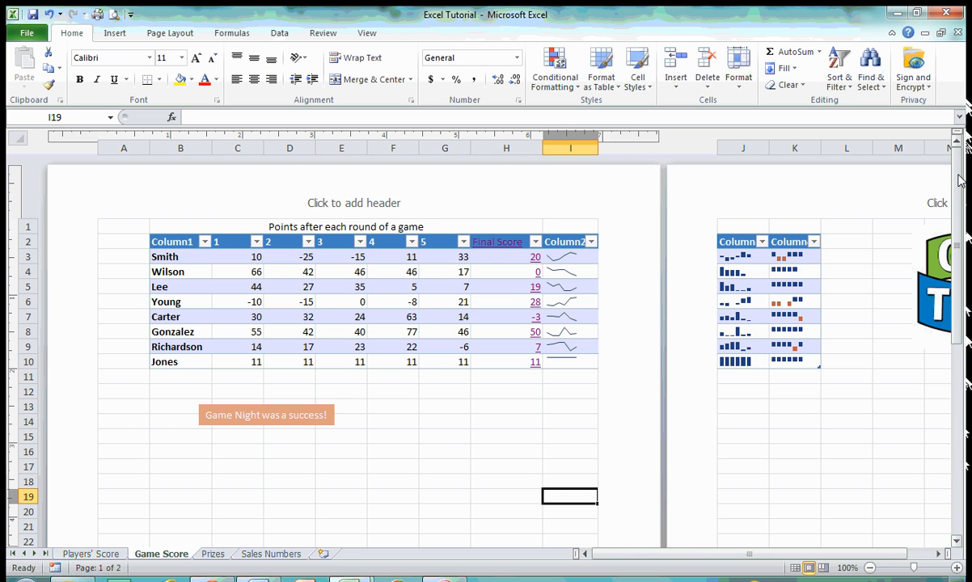
left_click(317, 207)
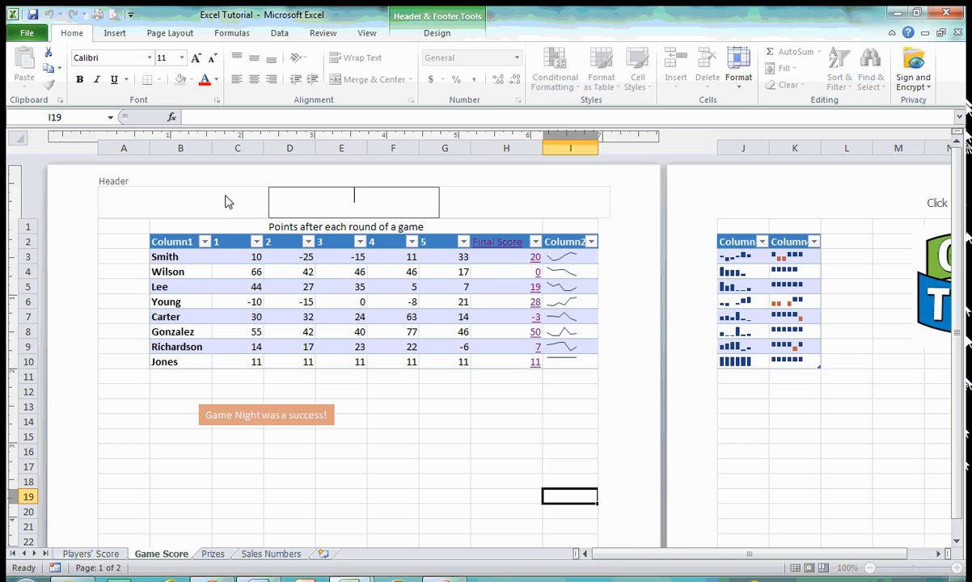
left_click(226, 202)
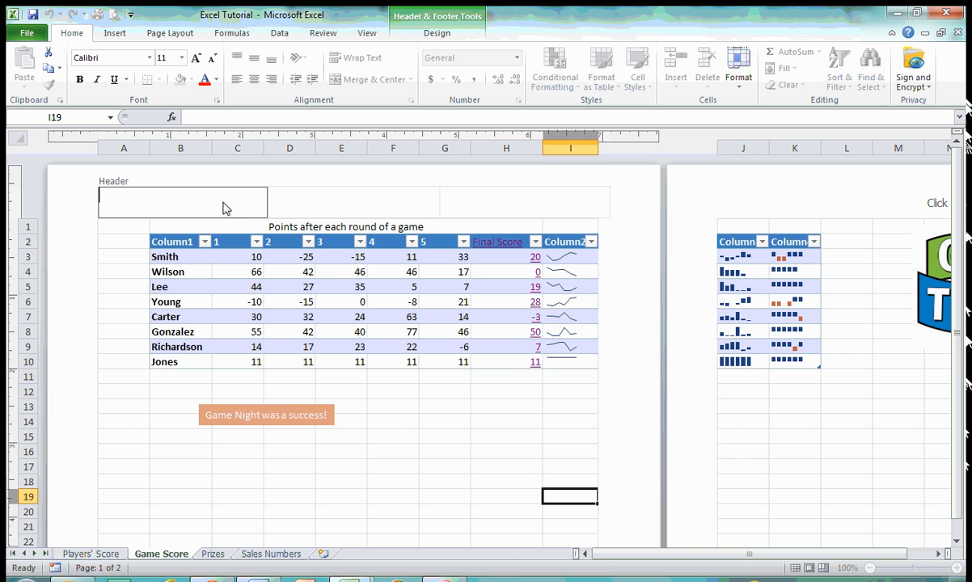
left_click(437, 34)
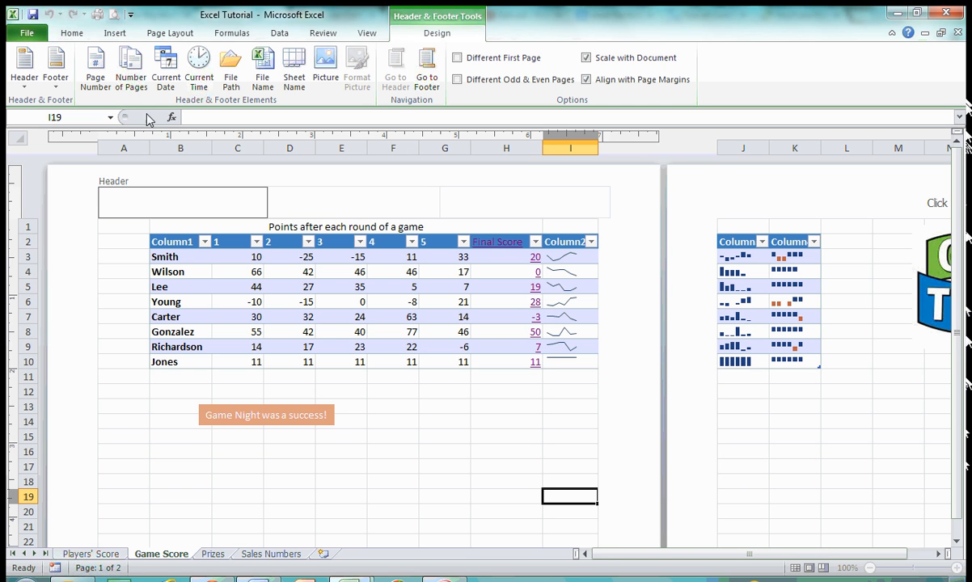
left_click(26, 89)
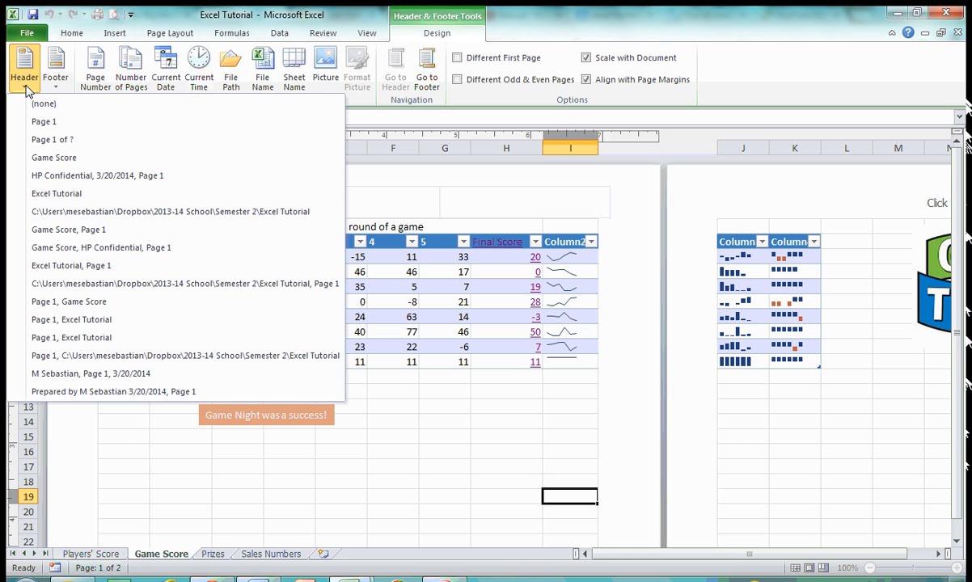
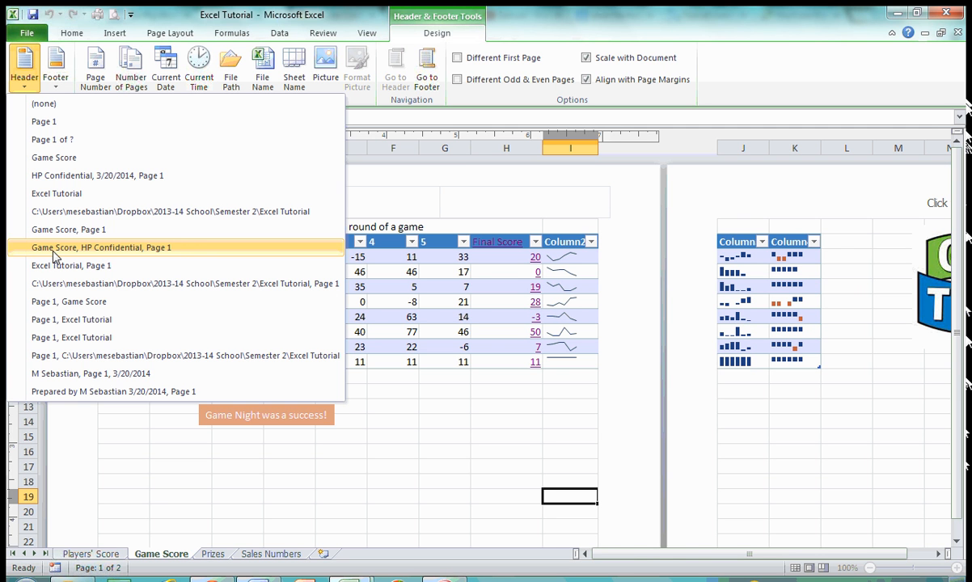
left_click(175, 256)
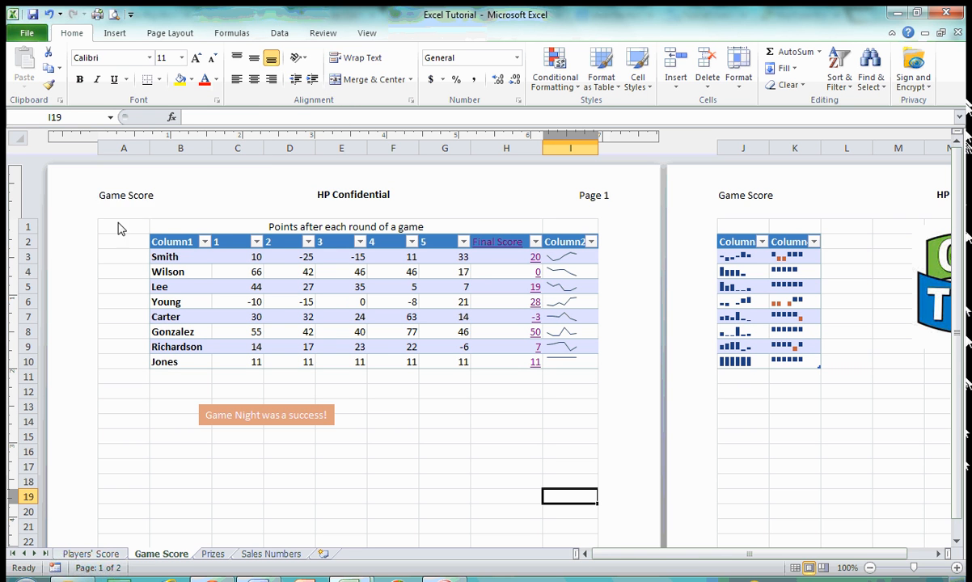
- Inspect the contents of the header's left, centre and right sections one after another, leaving them unedited
left_click(157, 205)
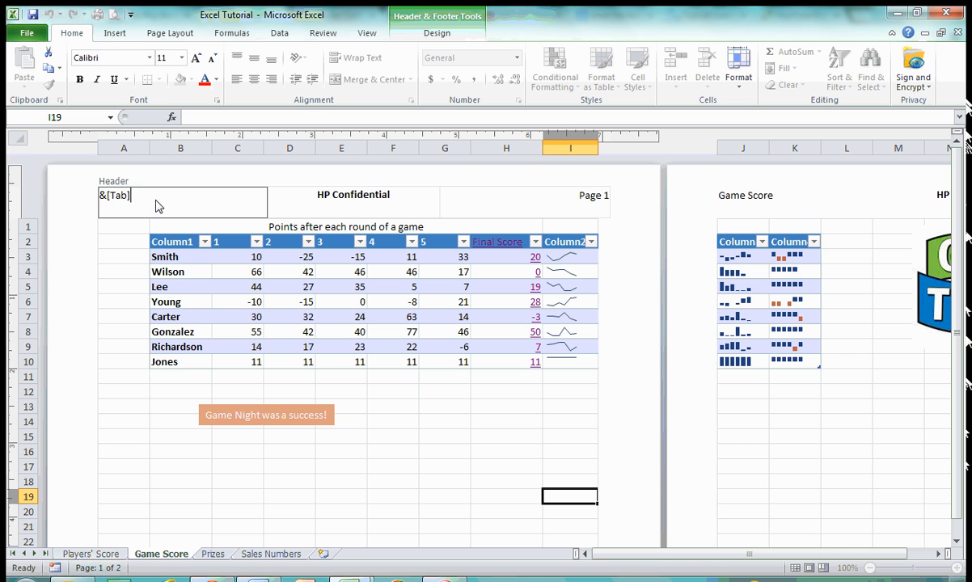
left_click(347, 198)
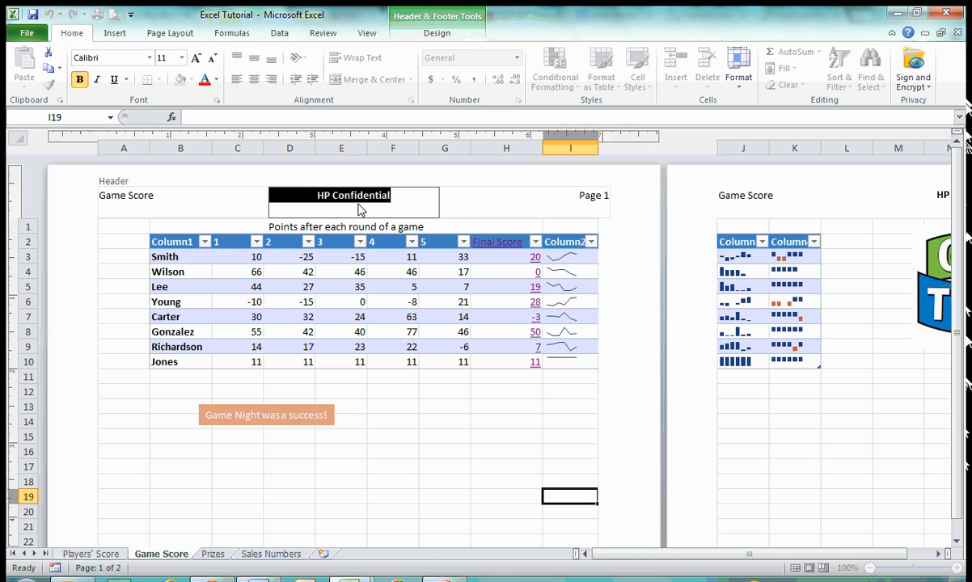
left_click(360, 209)
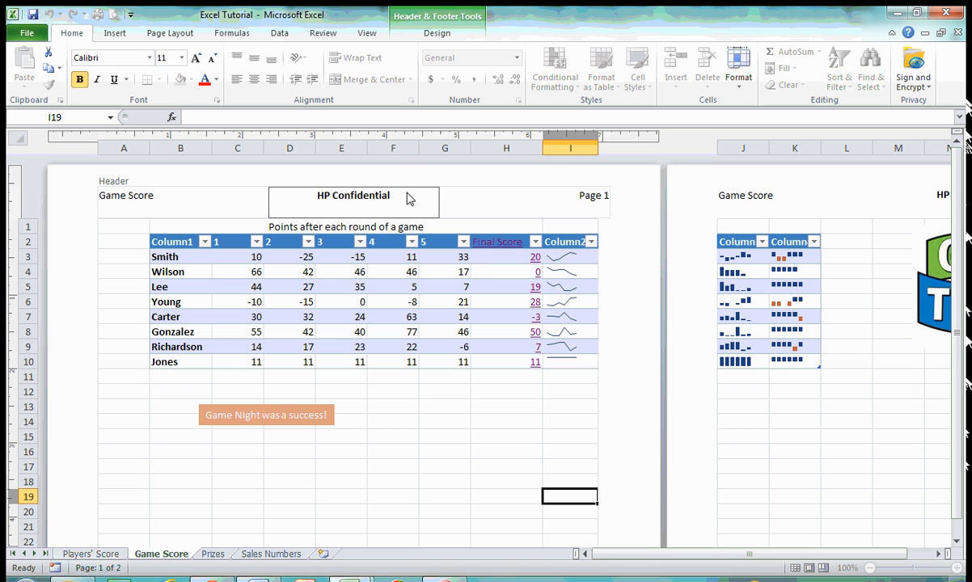
left_click(543, 205)
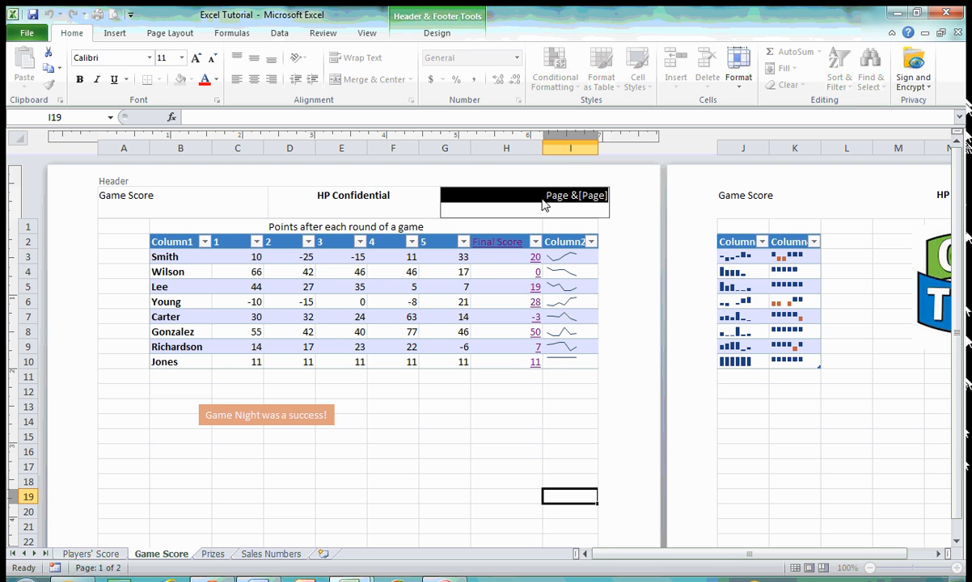
left_click(527, 212)
left_click(629, 258)
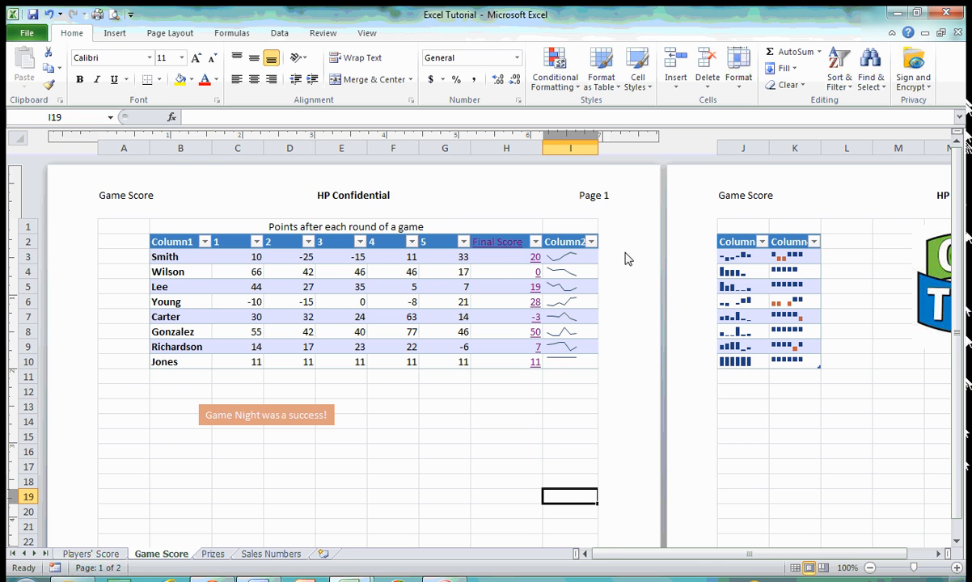
- Compare the field code behind the sheet name in the header's left section with its displayed text
left_click(173, 202)
left_click(156, 203)
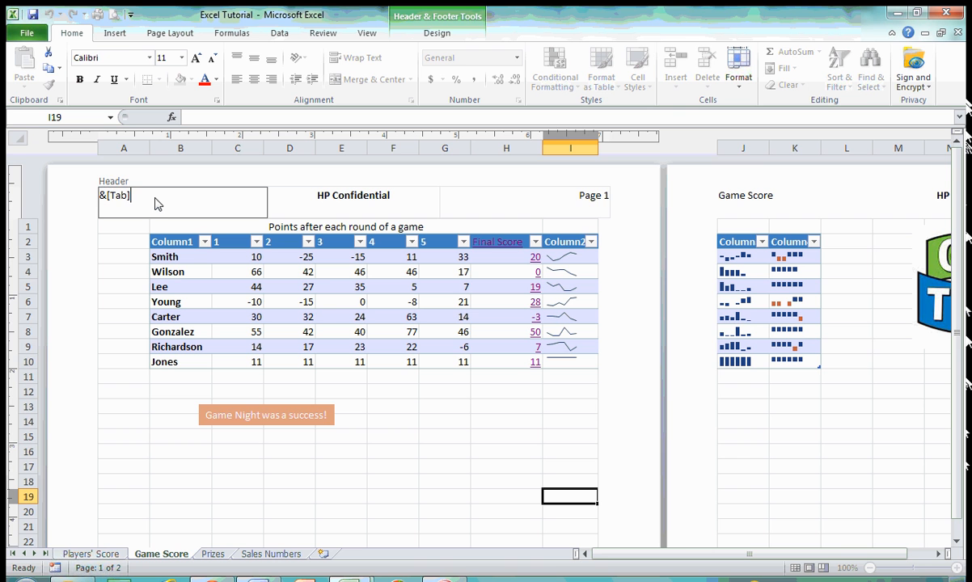
left_click(73, 206)
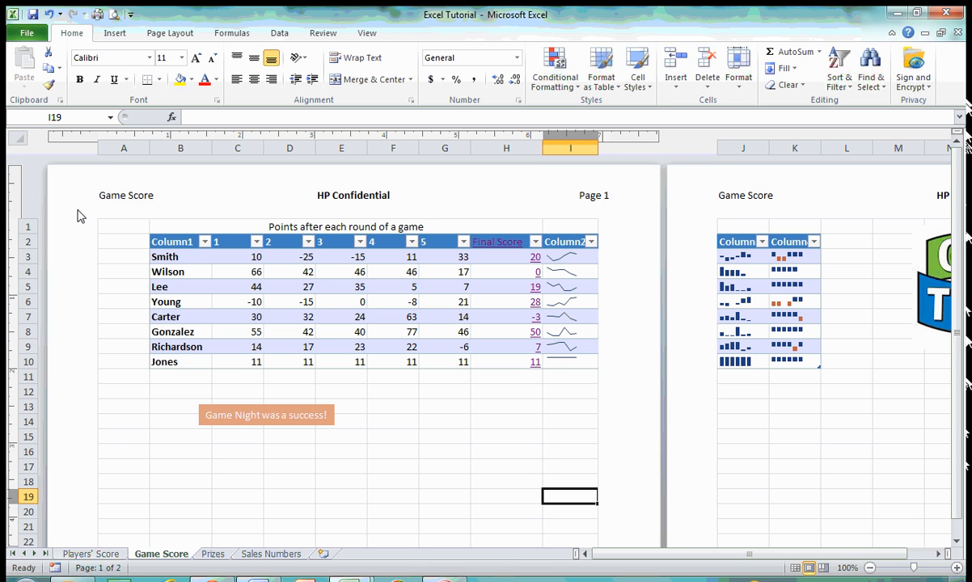
left_click(159, 203)
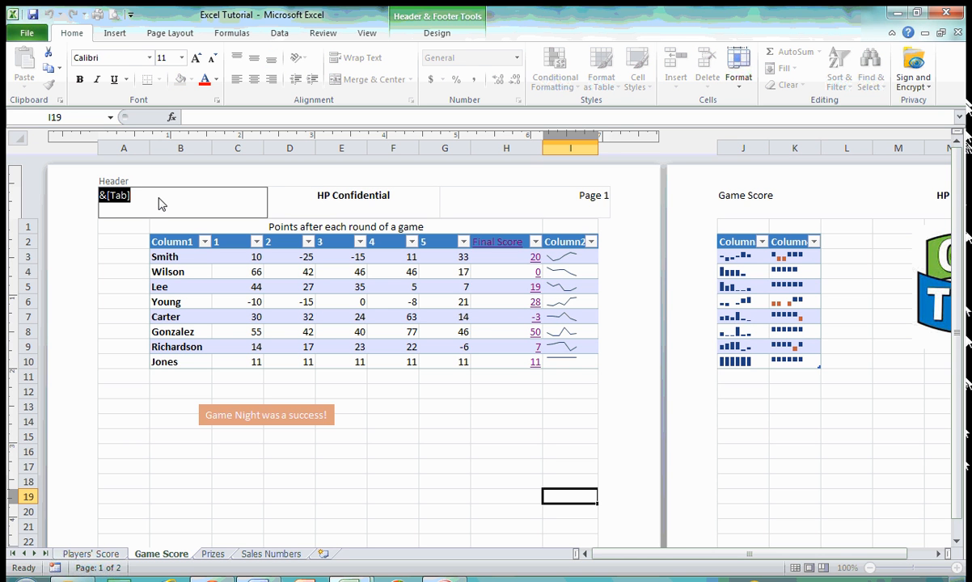
left_click(146, 201)
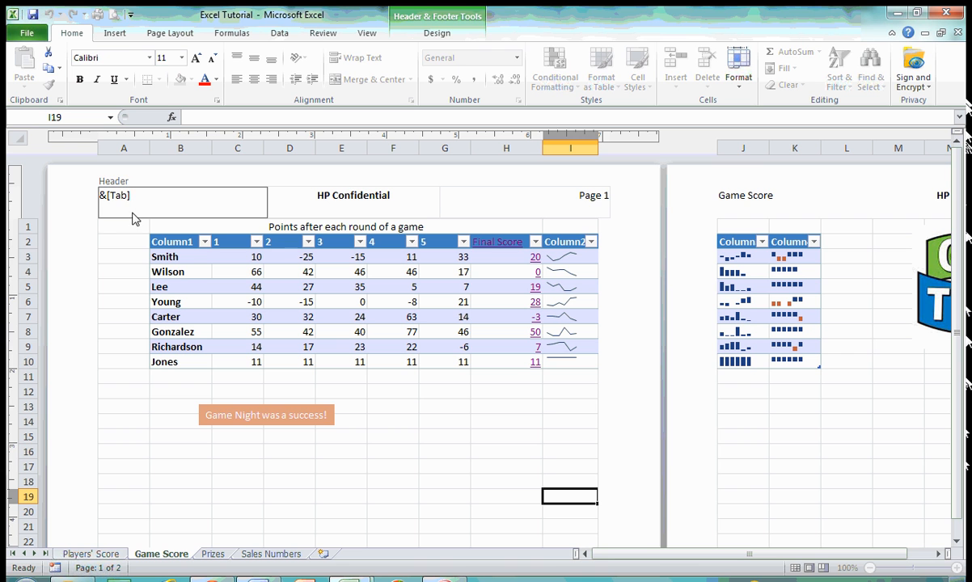
left_click(82, 215)
left_click(129, 206)
left_click(132, 190)
left_click(81, 241)
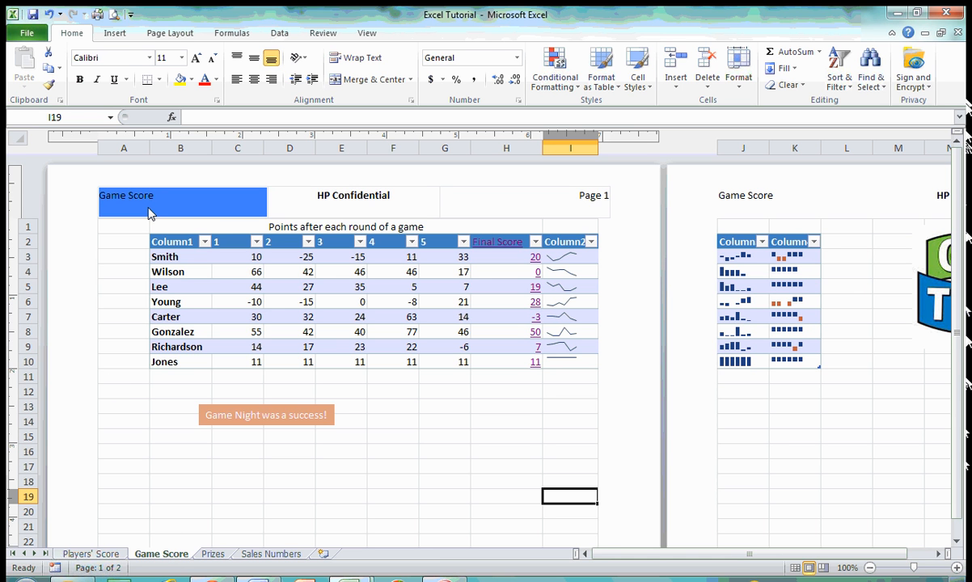
left_click(188, 206)
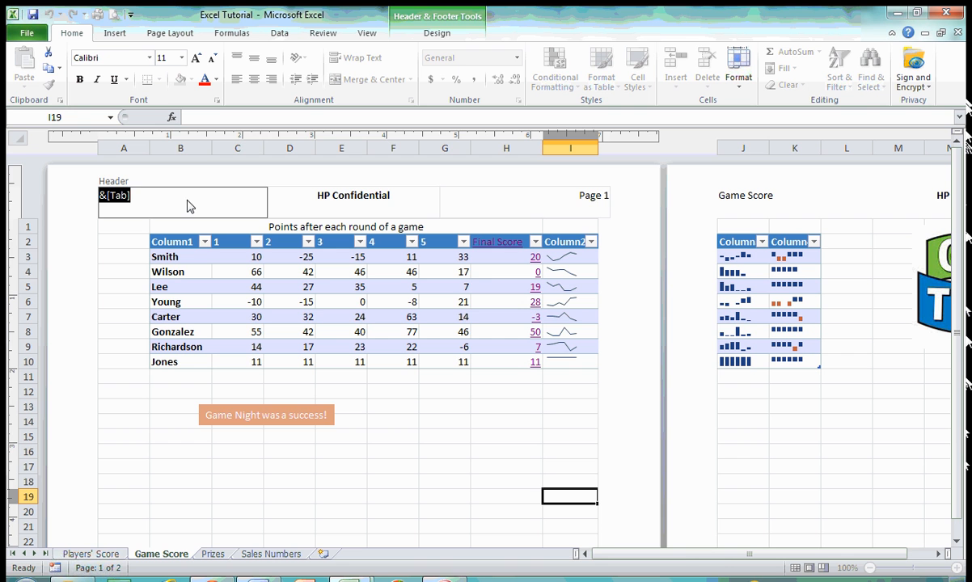
left_click(153, 308)
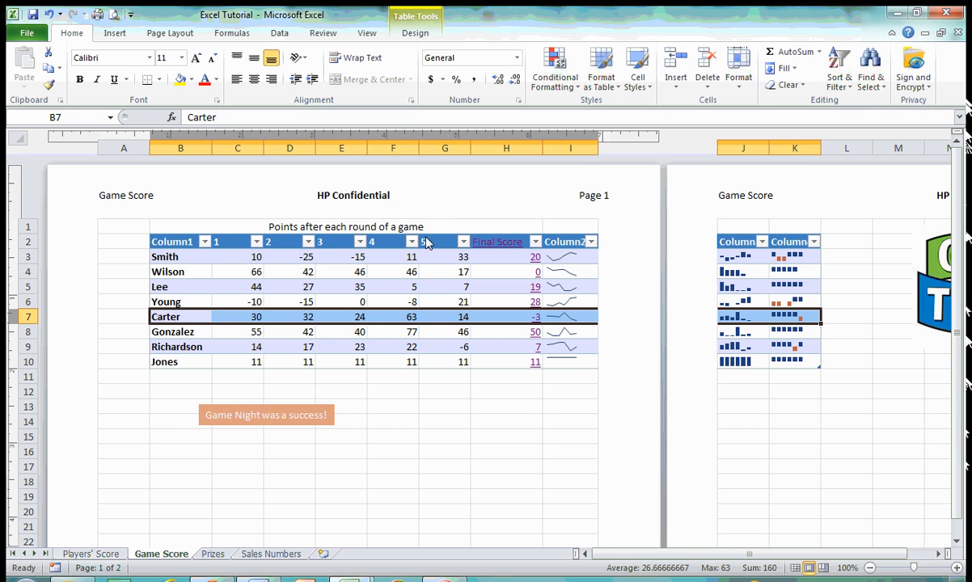
- Examine the header's centre text and the &[Page] code behind the page number in the right section
left_click(411, 211)
left_click(410, 201)
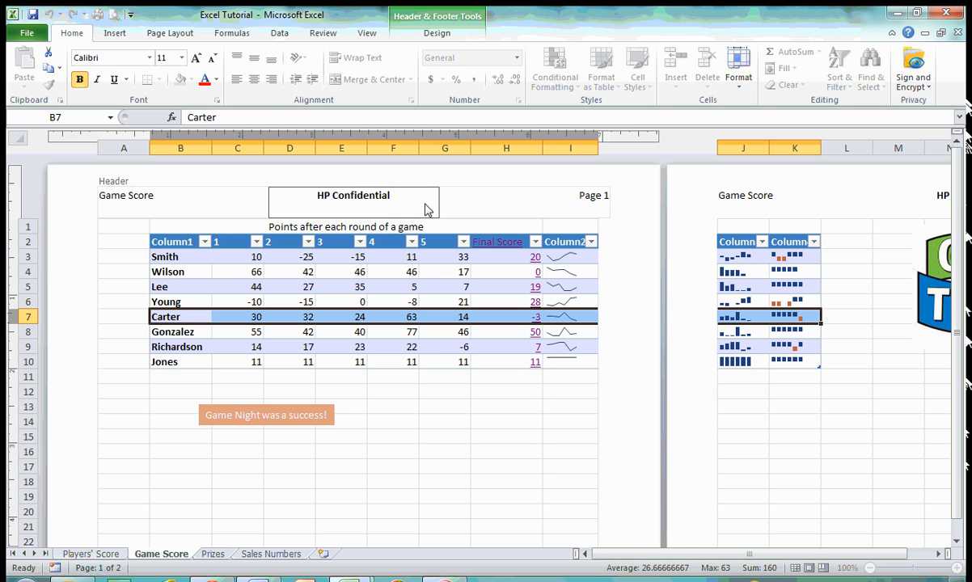
left_click(525, 210)
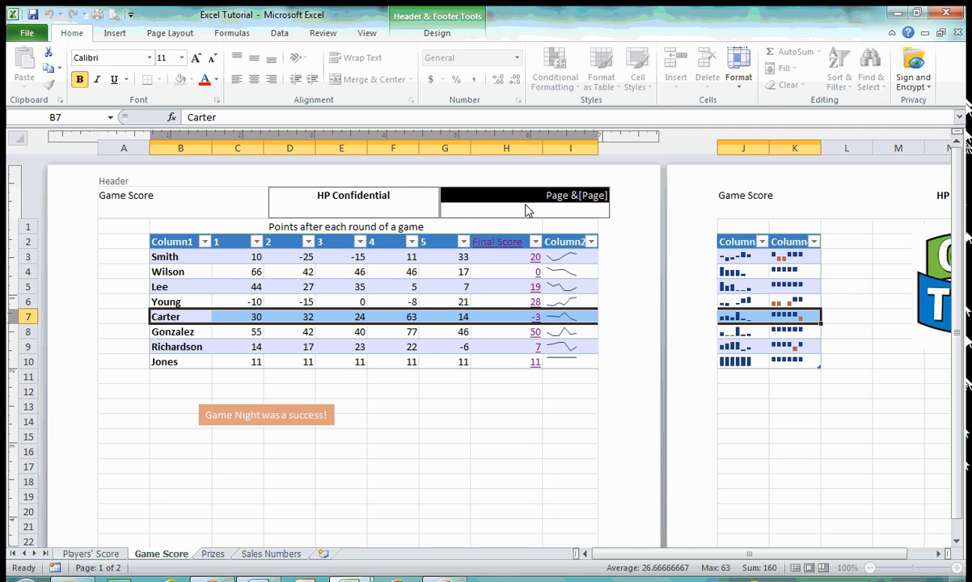
left_click(573, 203)
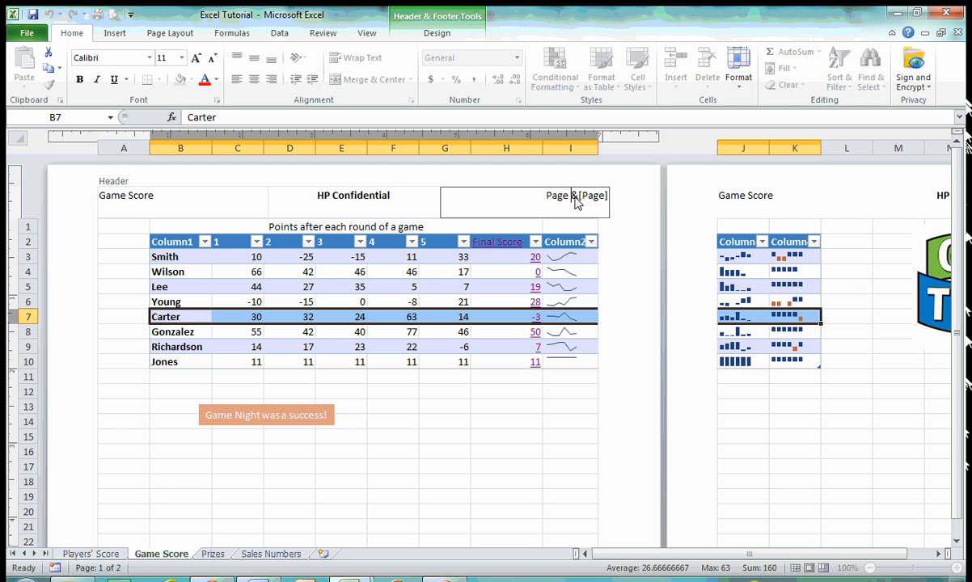
left_click_drag(572, 195, 609, 201)
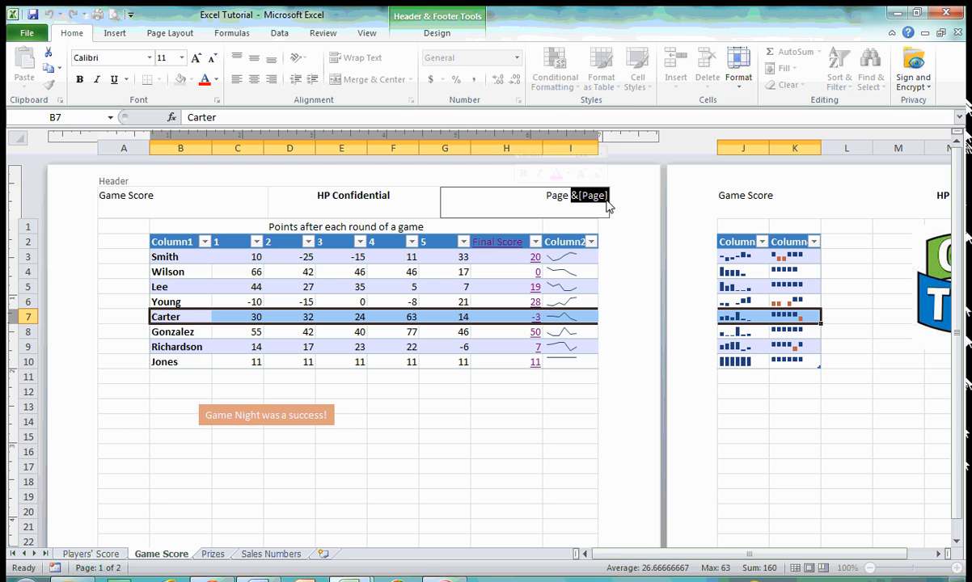
left_click(600, 212)
left_click(623, 259)
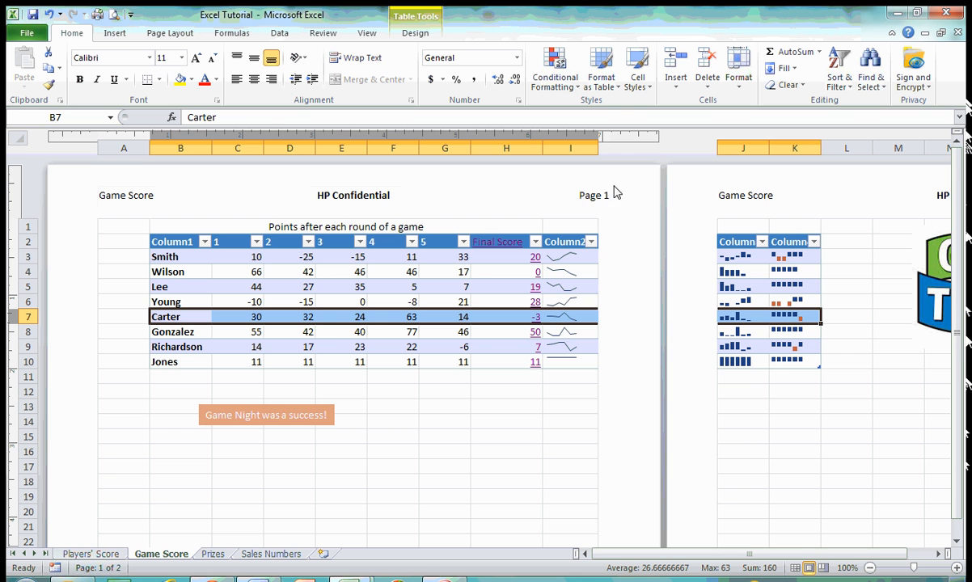
- View the header on the second page and return to the first page
left_click_drag(792, 553, 941, 558)
left_click(940, 555)
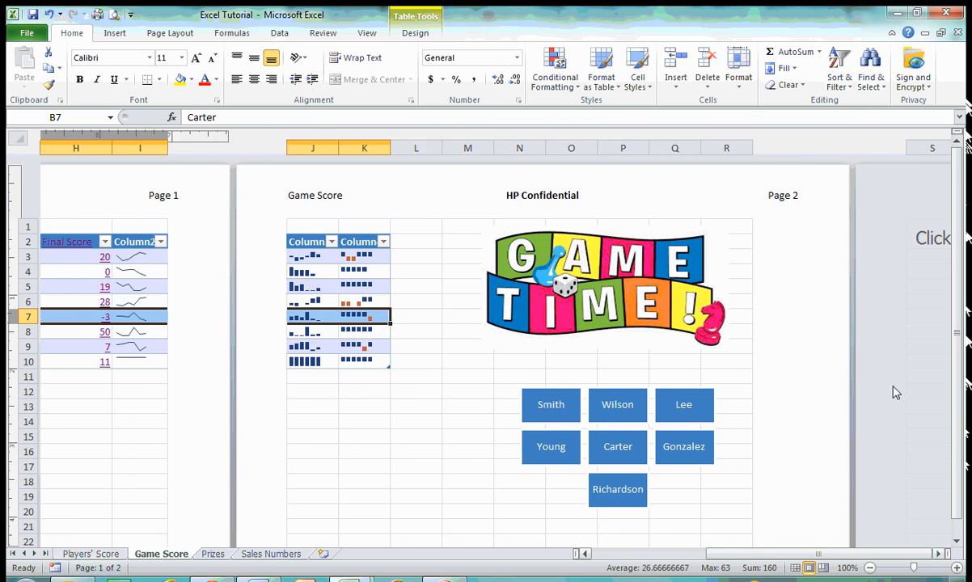
left_click_drag(816, 555, 620, 547)
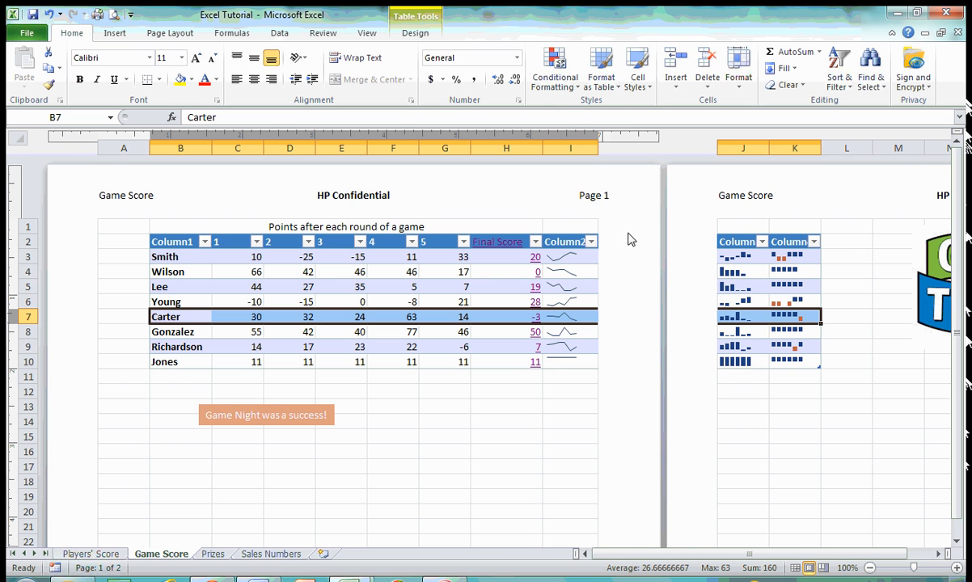
- From the header's right section, review the list of preset footers and close it without choosing one
left_click(495, 194)
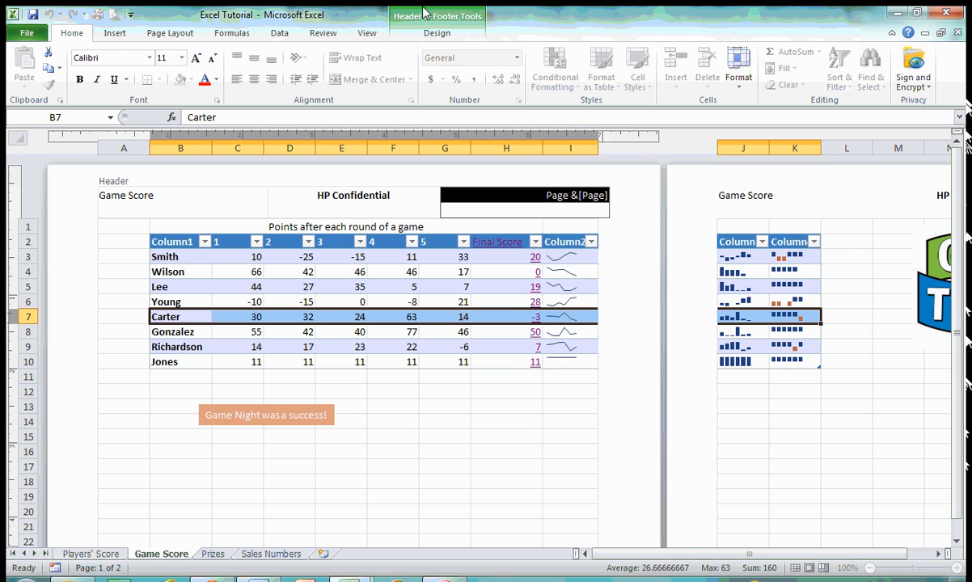
left_click(429, 37)
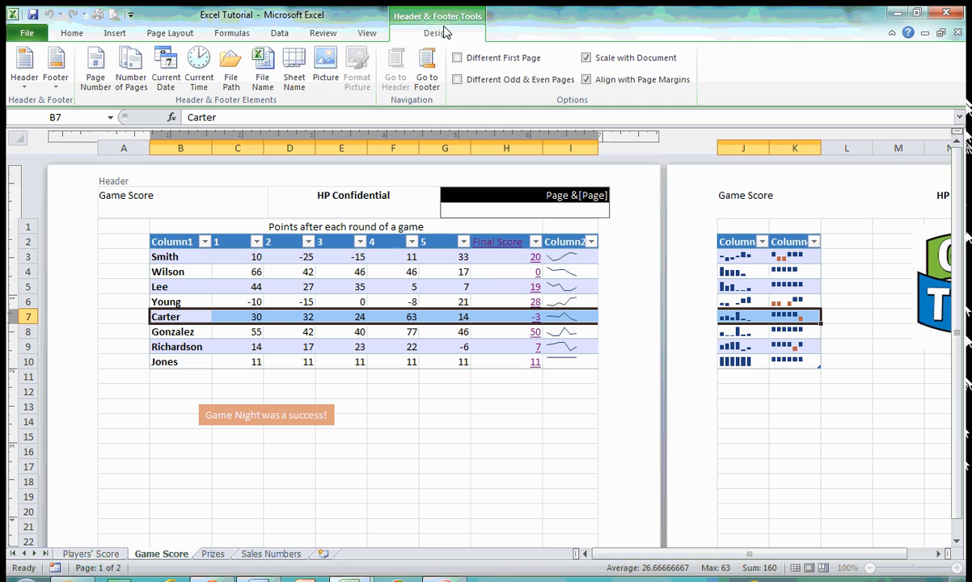
left_click(59, 90)
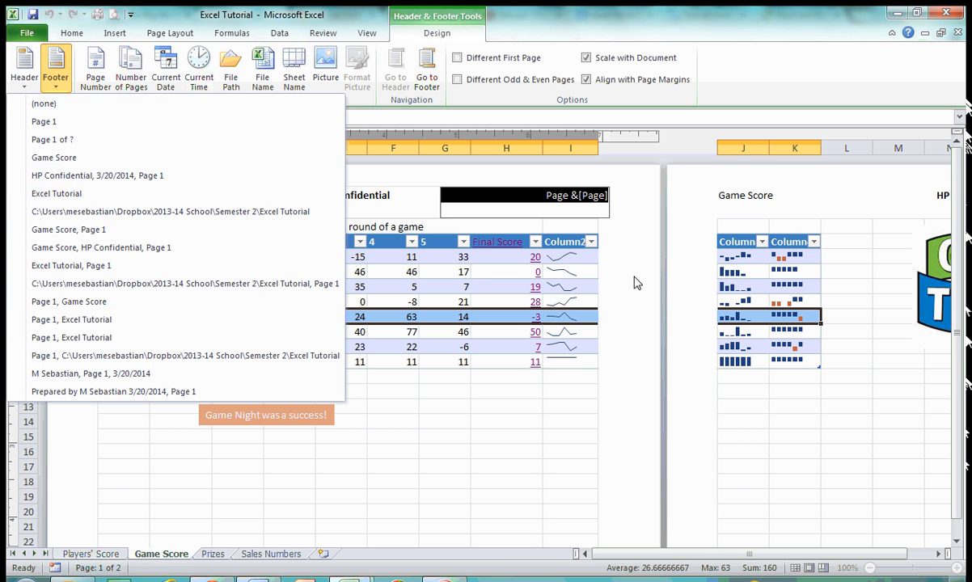
left_click(623, 254)
left_click(556, 199)
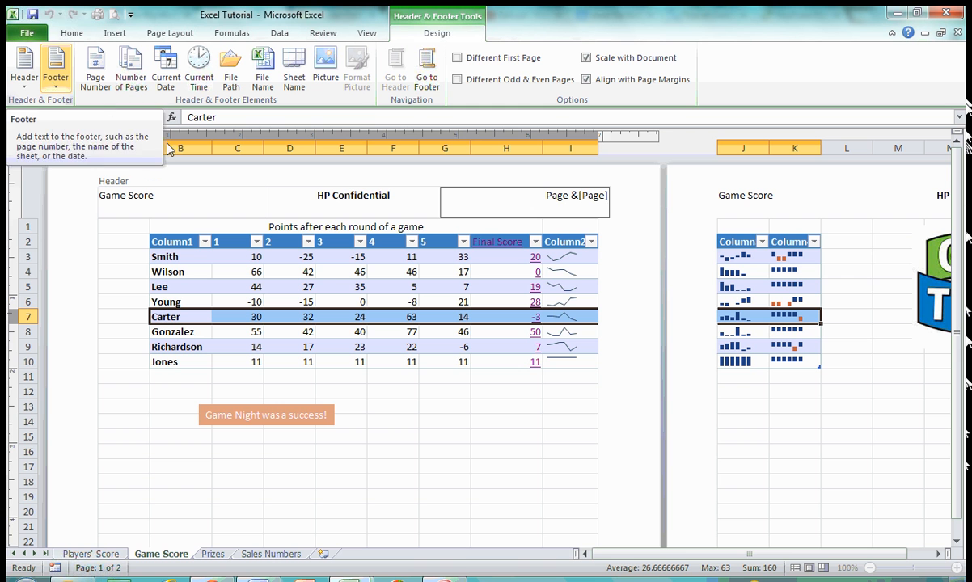
- Go to the page footer and insert the current date and current time, separated by a comma, in its left section
left_click(427, 75)
left_click(57, 88)
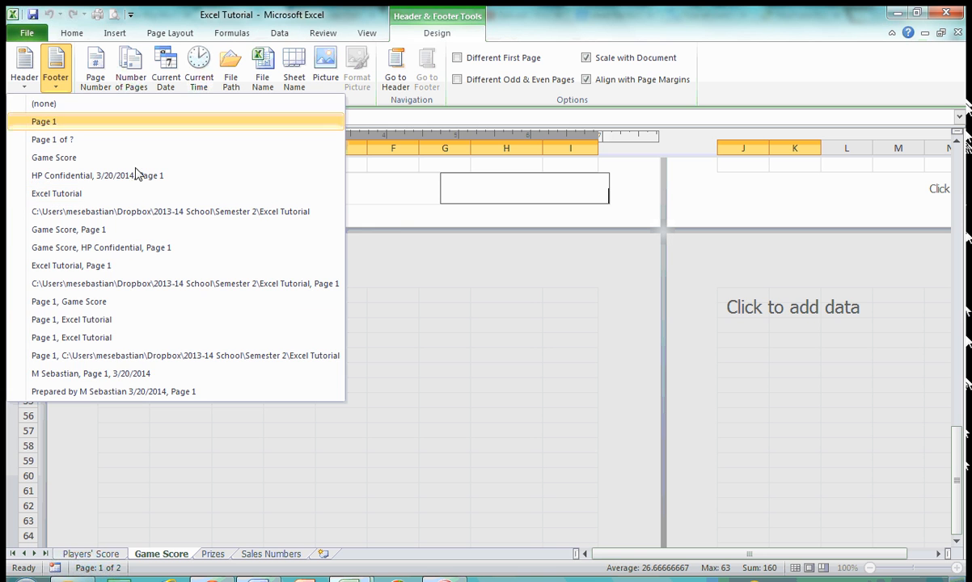
left_click(390, 213)
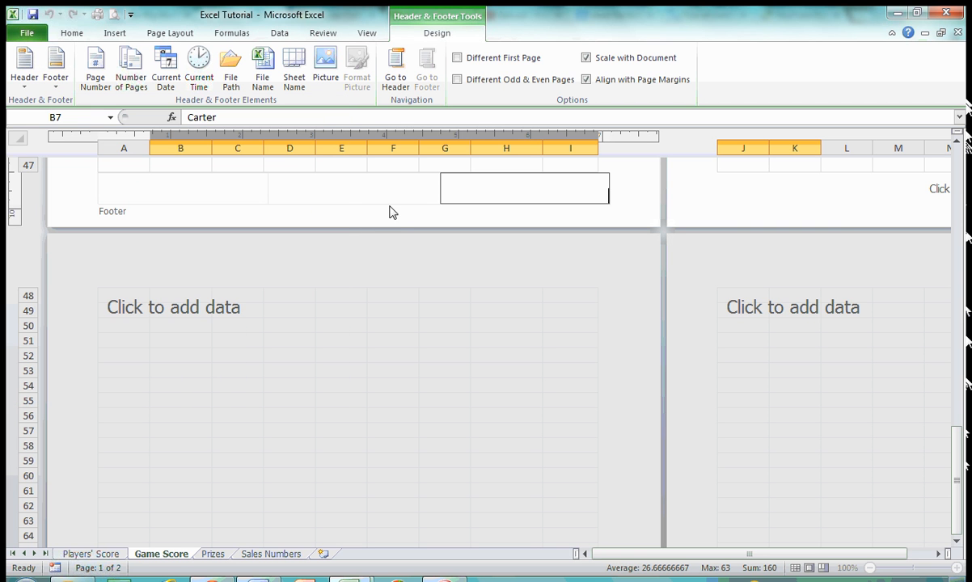
left_click(190, 199)
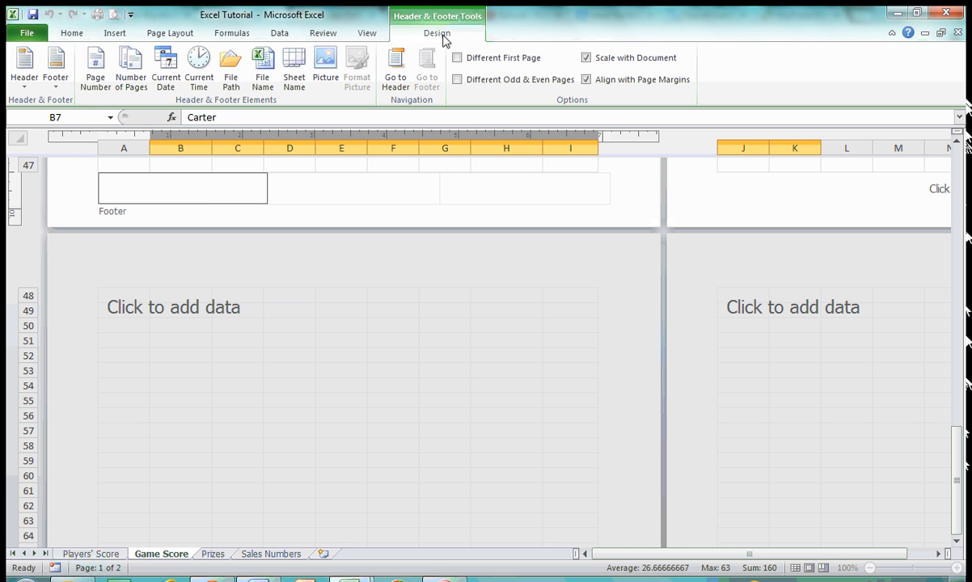
left_click(168, 71)
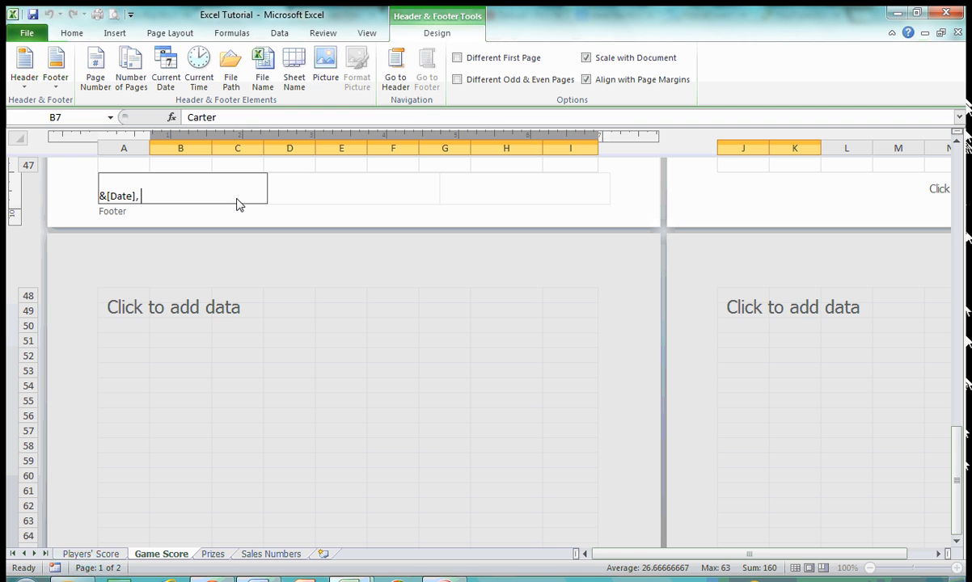
left_click(198, 74)
left_click(320, 192)
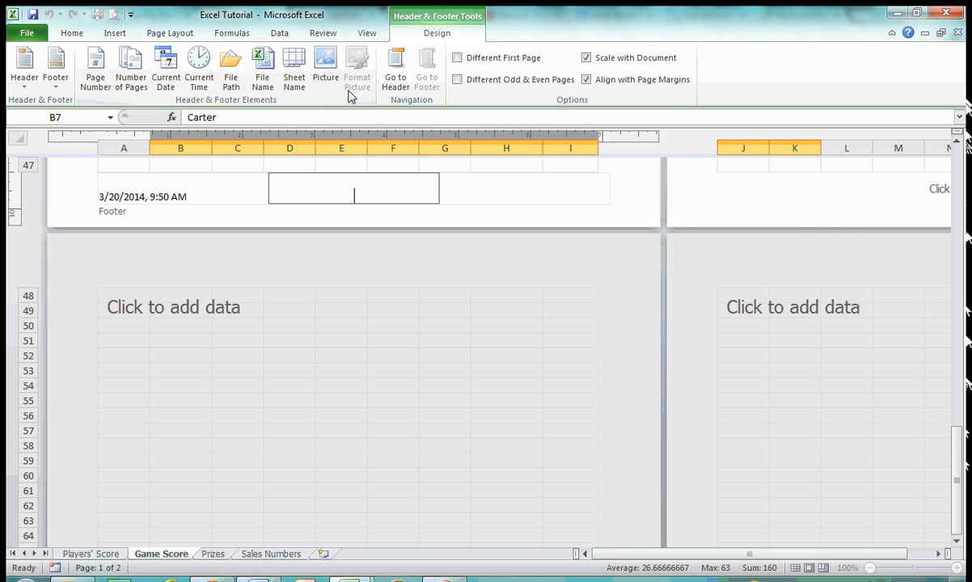
- Insert the page number and the total number of pages, separated by "out of", in the footer's centre section
left_click(95, 80)
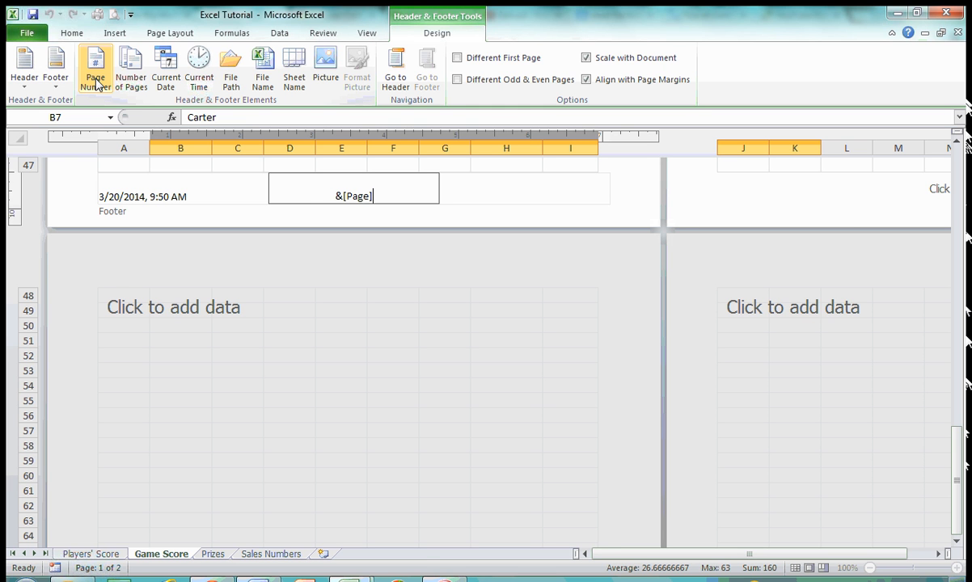
type("out of")
left_click(139, 84)
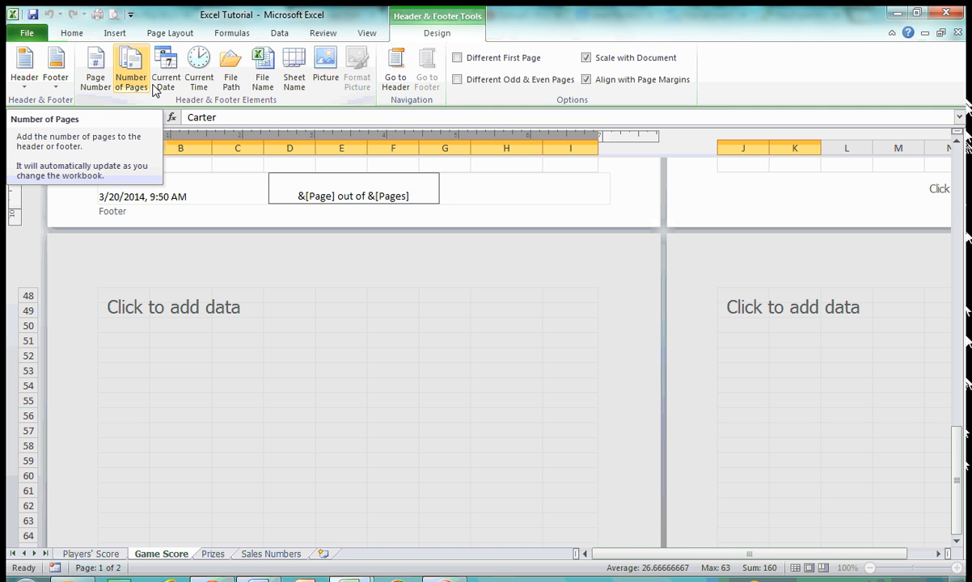
left_click(499, 198)
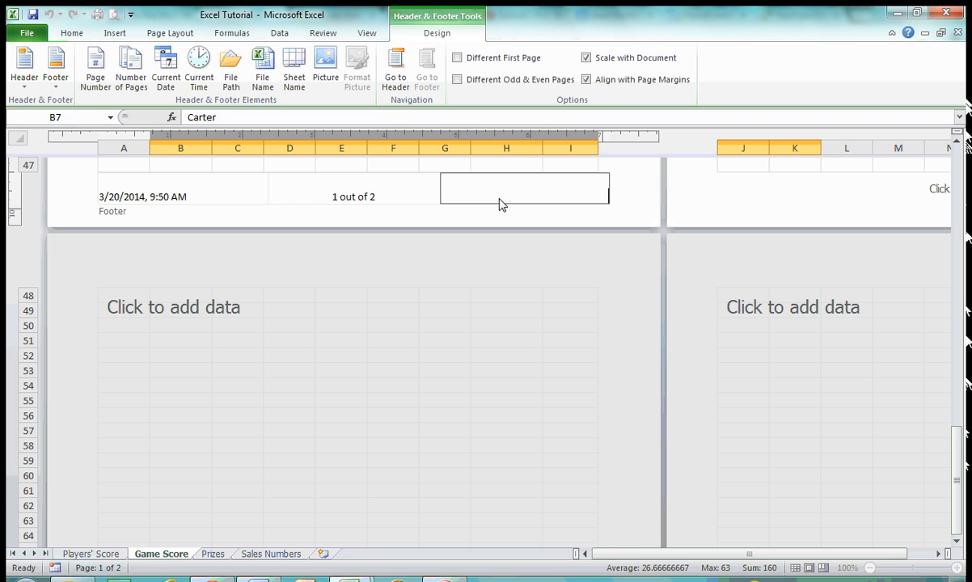
left_click(391, 202)
left_click(415, 203)
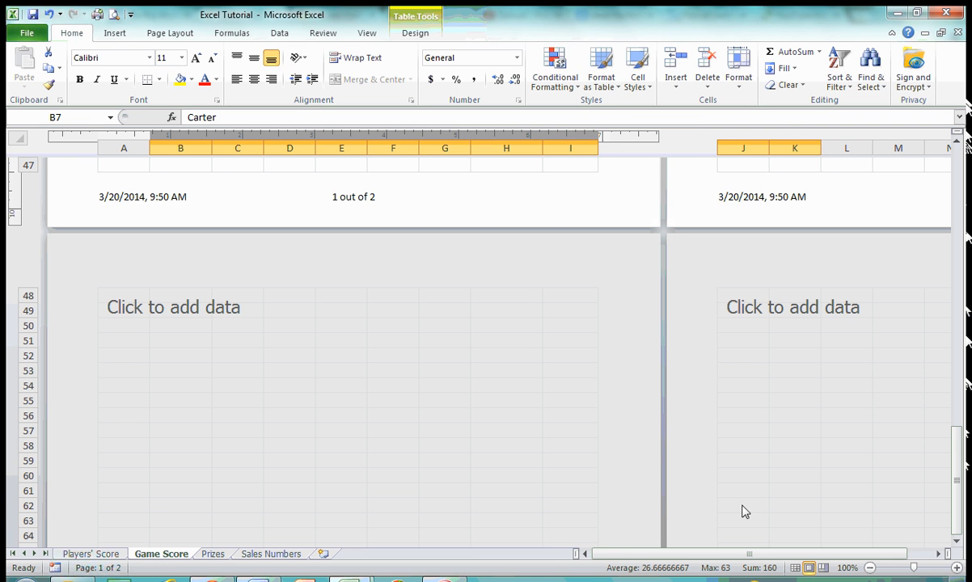
- Insert the Game Time picture from My Pictures into the footer's right section
mouse_move(752, 554)
left_mouse_down()
mouse_move(773, 555)
mouse_move(749, 555)
left_mouse_up()
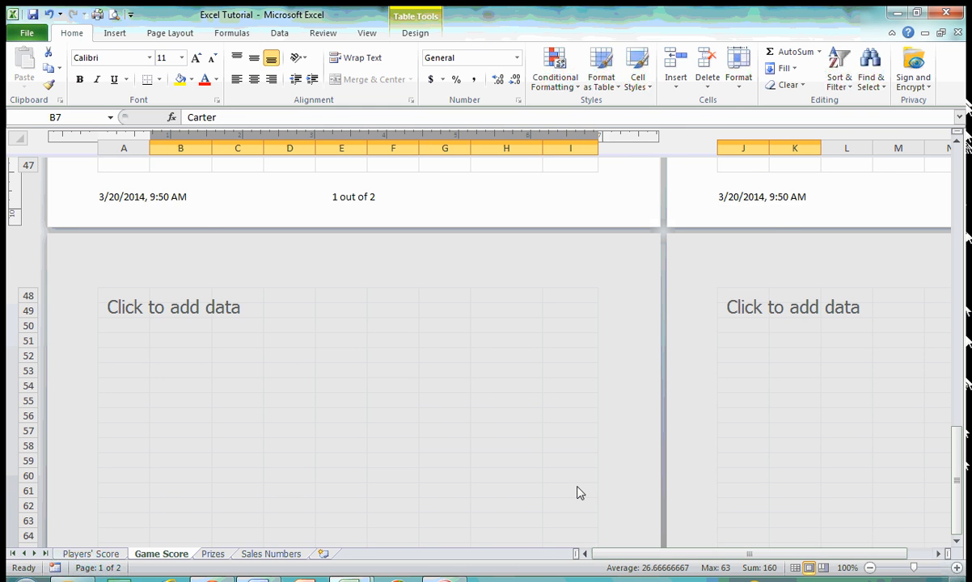
scroll(570, 452, "up", 4)
left_click(555, 381)
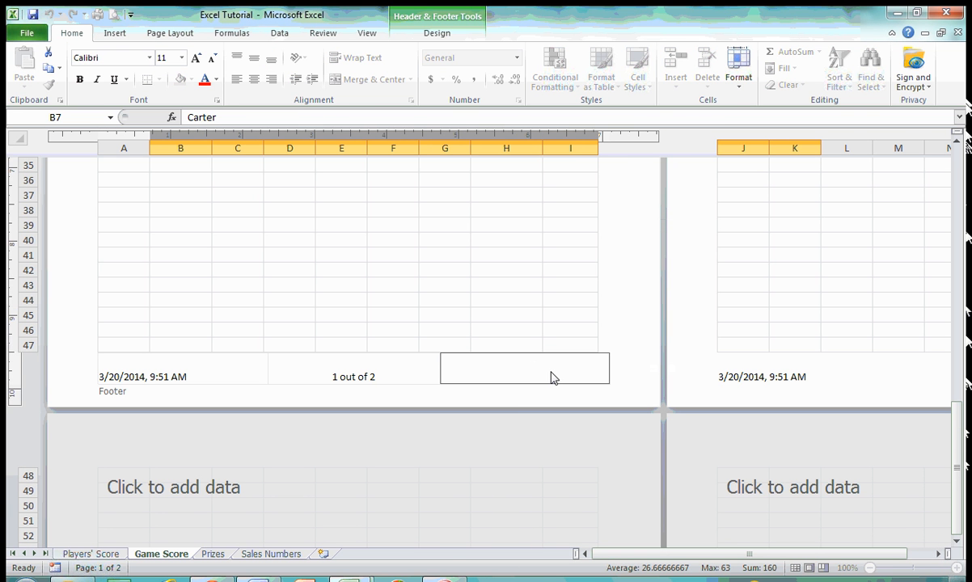
left_click(115, 34)
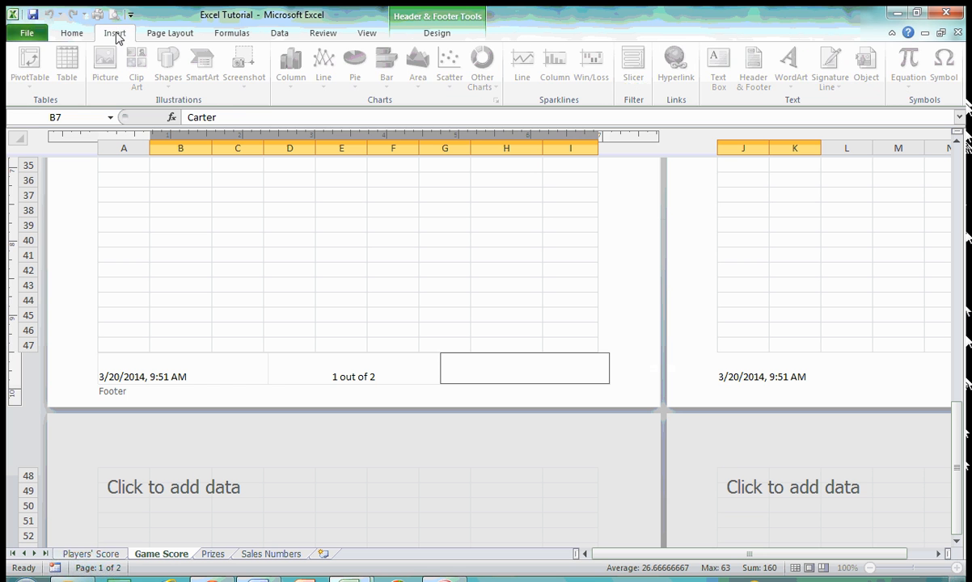
left_click(428, 34)
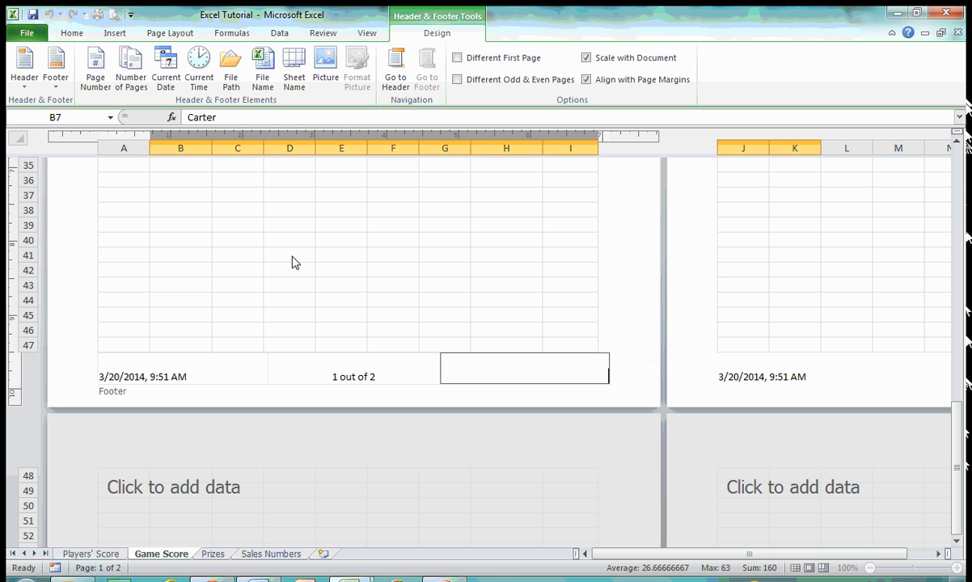
left_click(324, 80)
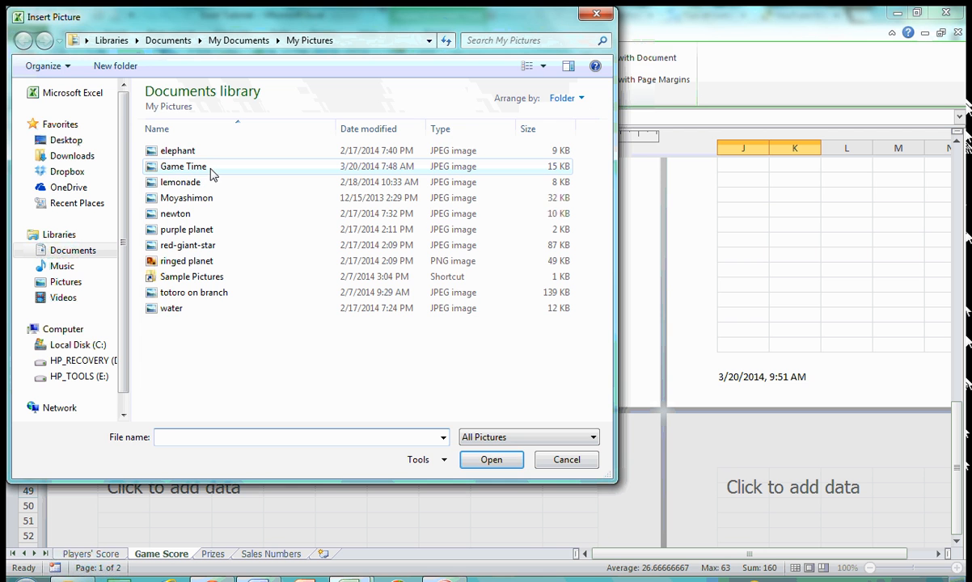
double_click(183, 169)
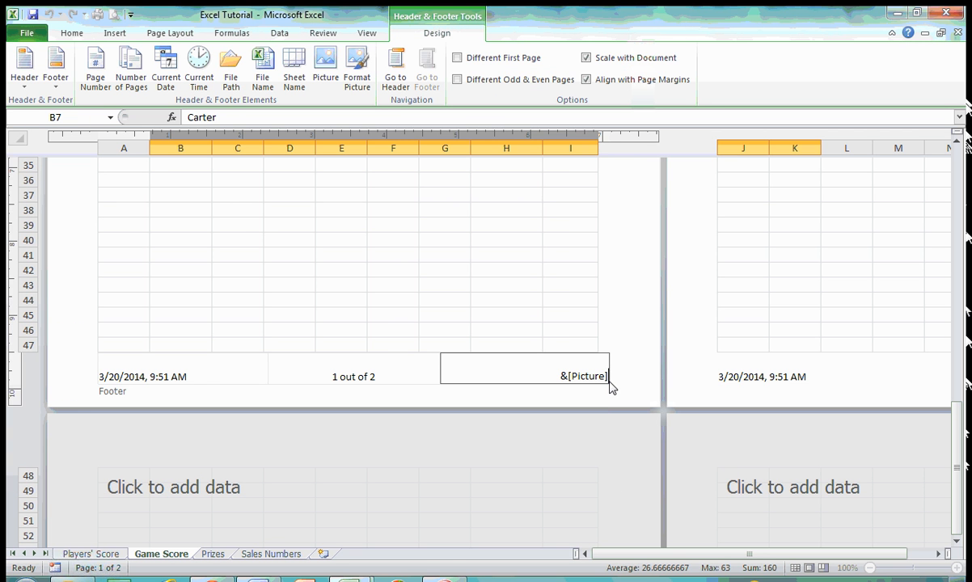
- Set the height of the footer picture to 0.4" and leave the footer
left_click(396, 380)
left_click(495, 377)
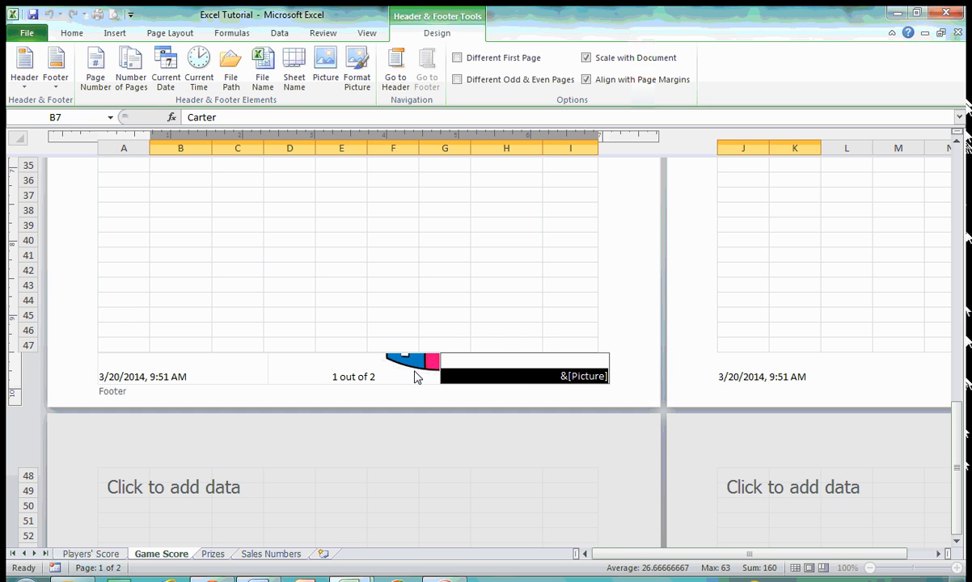
left_click(415, 377)
left_click(521, 376)
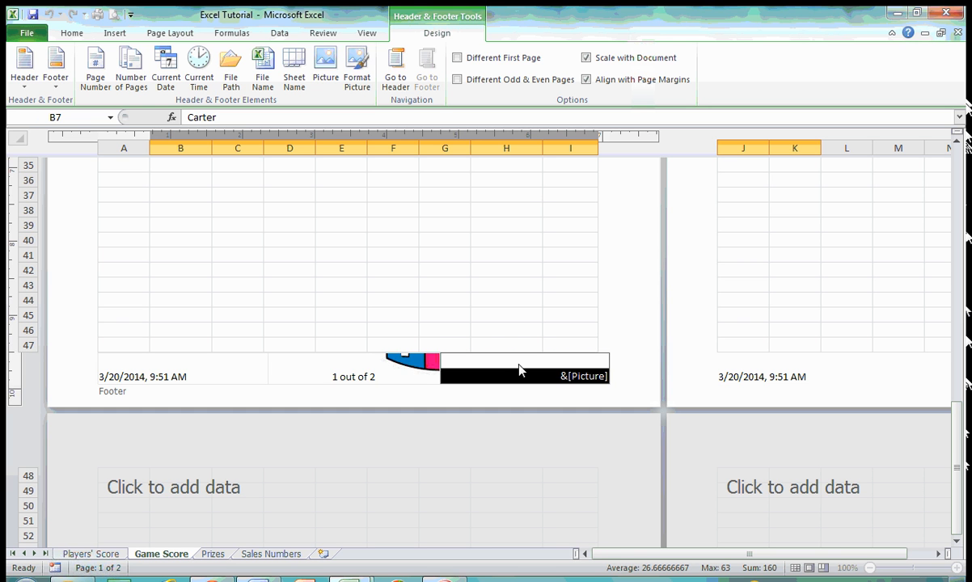
left_click(420, 378)
left_click(461, 372)
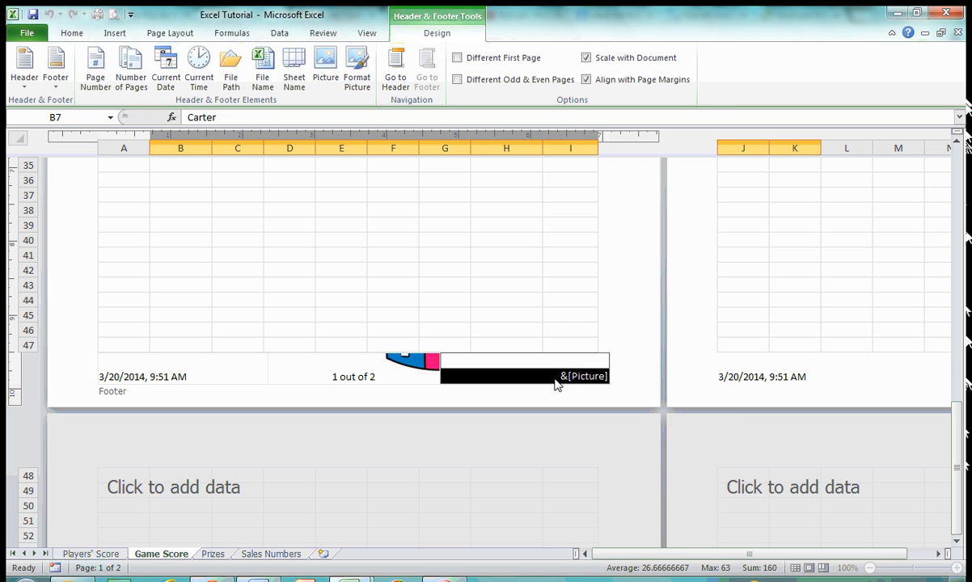
left_click(363, 90)
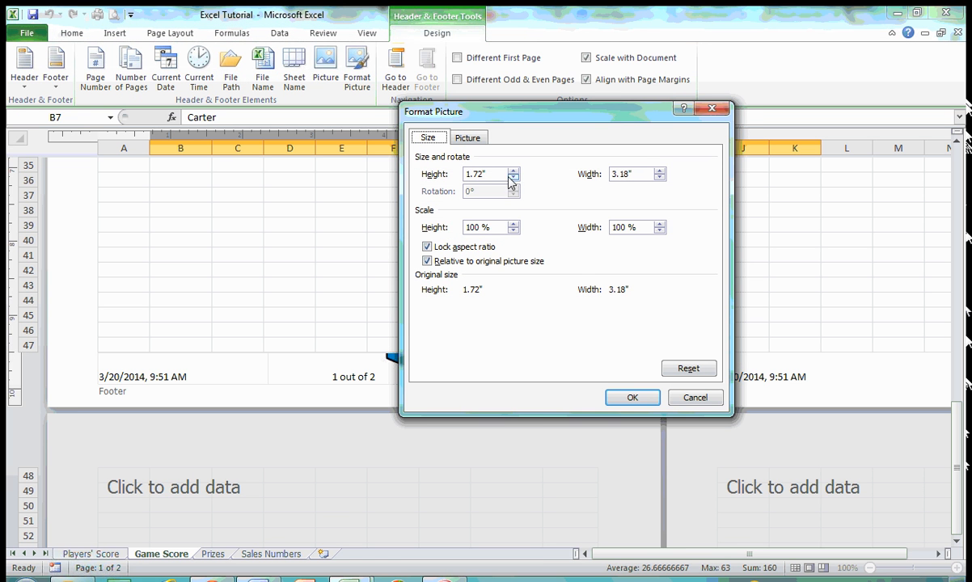
left_click_drag(483, 176, 433, 167)
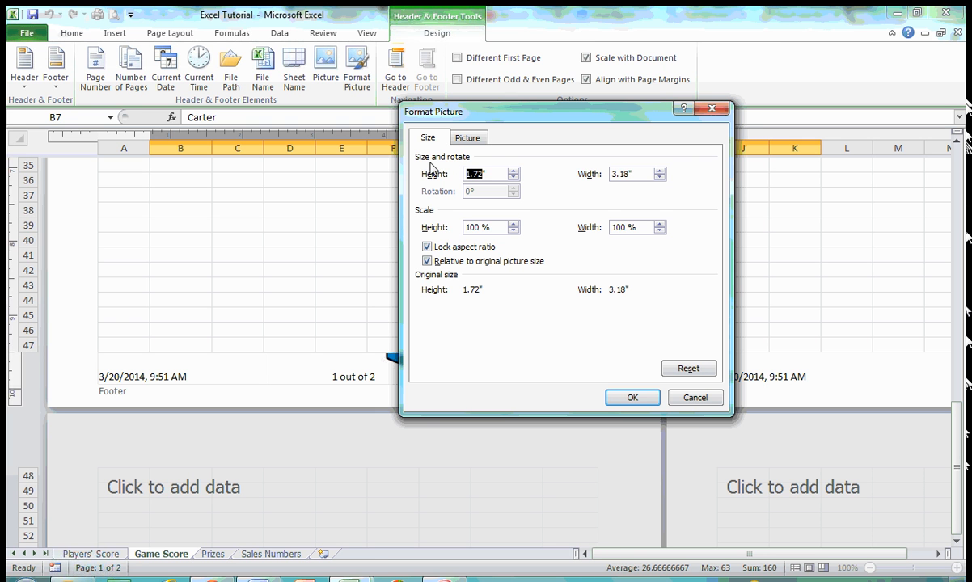
type(".4")
left_click(629, 395)
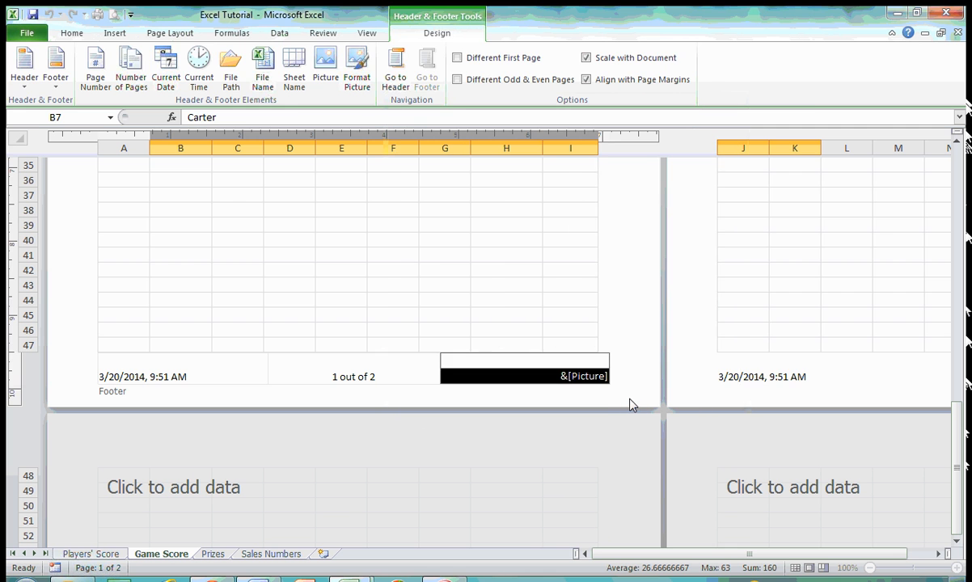
left_click(630, 404)
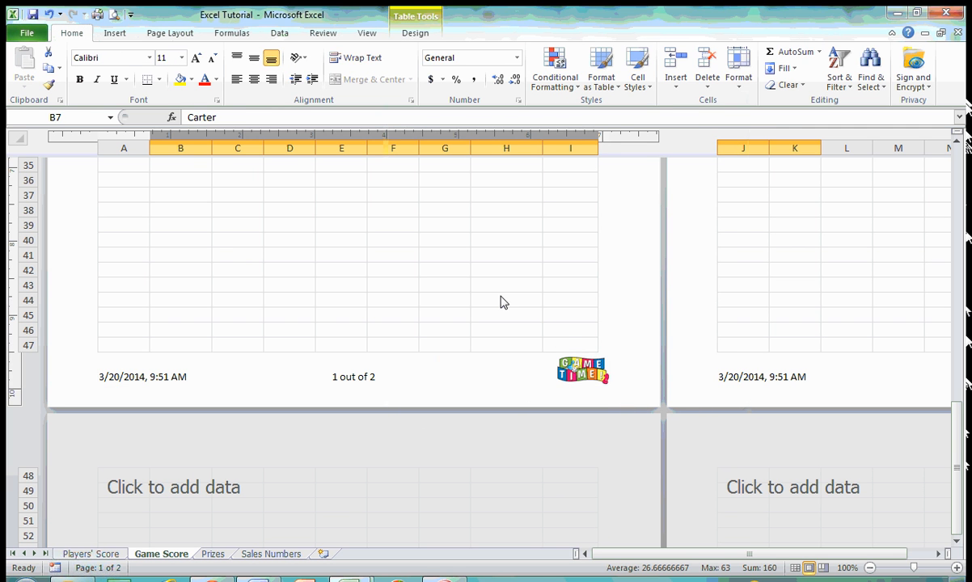
- Check the picture code in the footer's right section and return to the worksheet cells
left_click(502, 285)
left_click(494, 379)
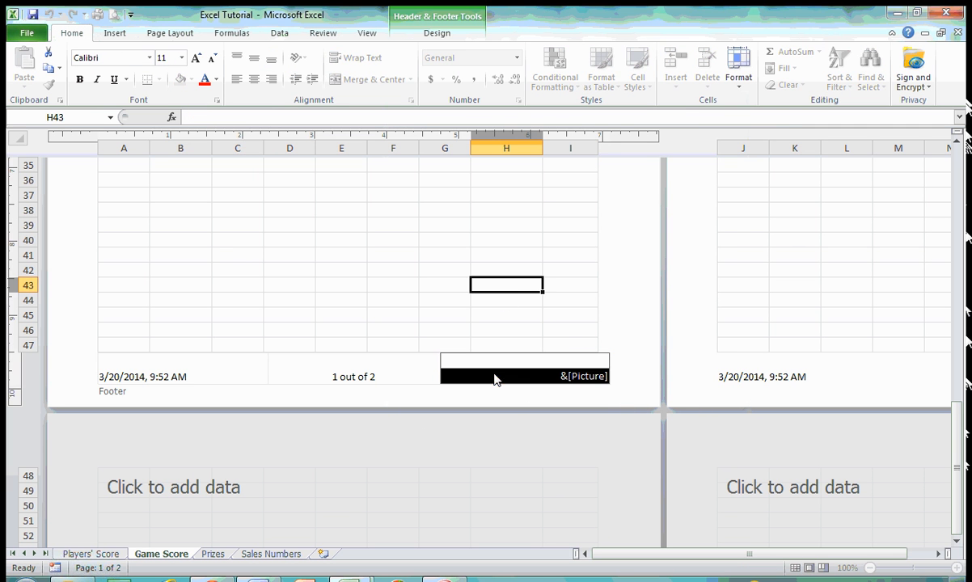
left_click(566, 374)
left_click(440, 33)
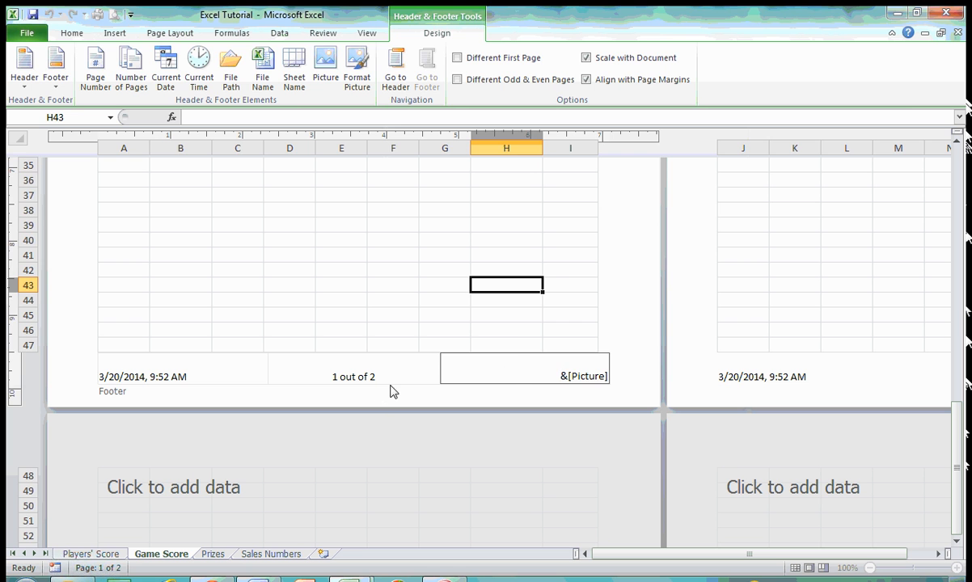
left_click(508, 316)
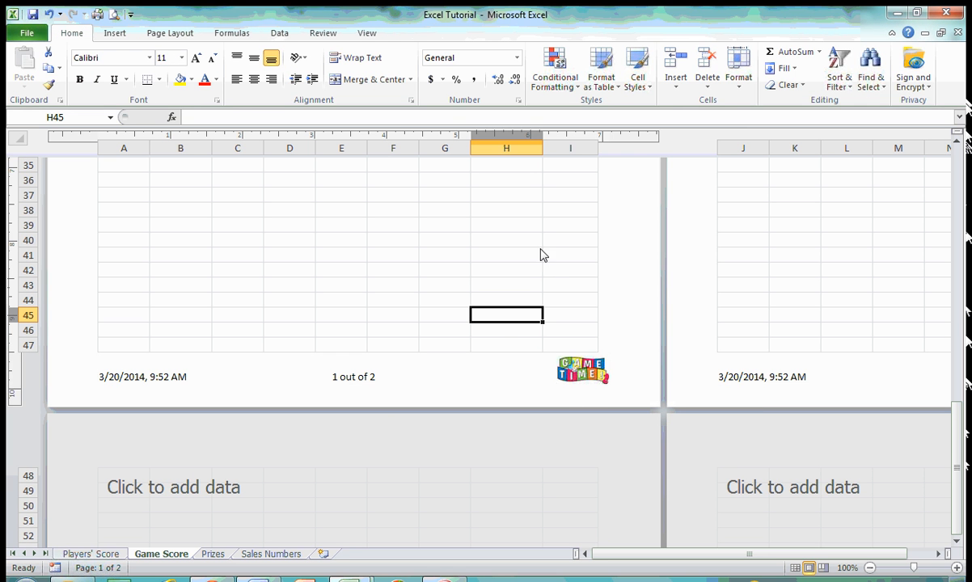
- Enable a different header and footer for the first page, and check the second page's footer
left_click(533, 368)
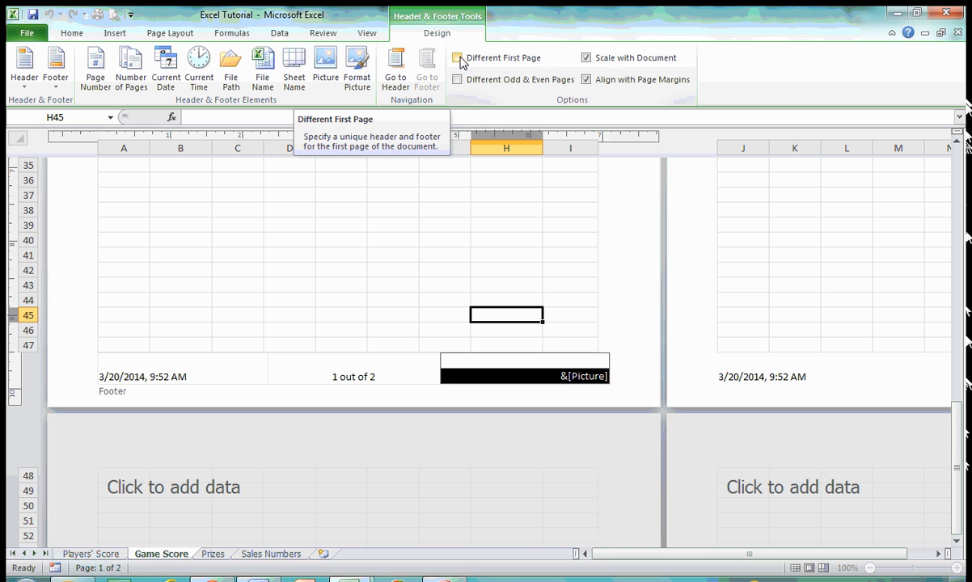
left_click(458, 58)
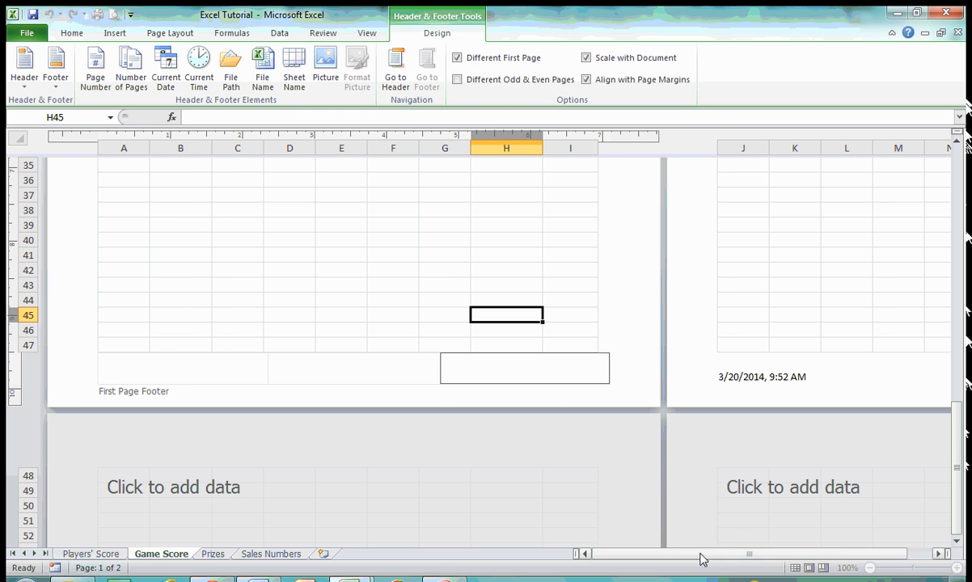
left_click_drag(702, 559, 870, 554)
left_click(937, 555)
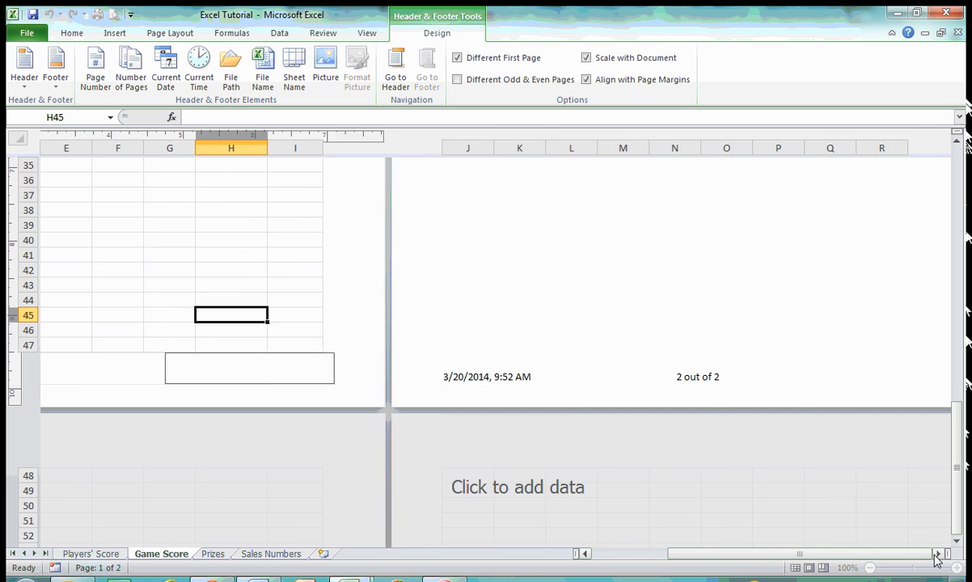
left_click(937, 554)
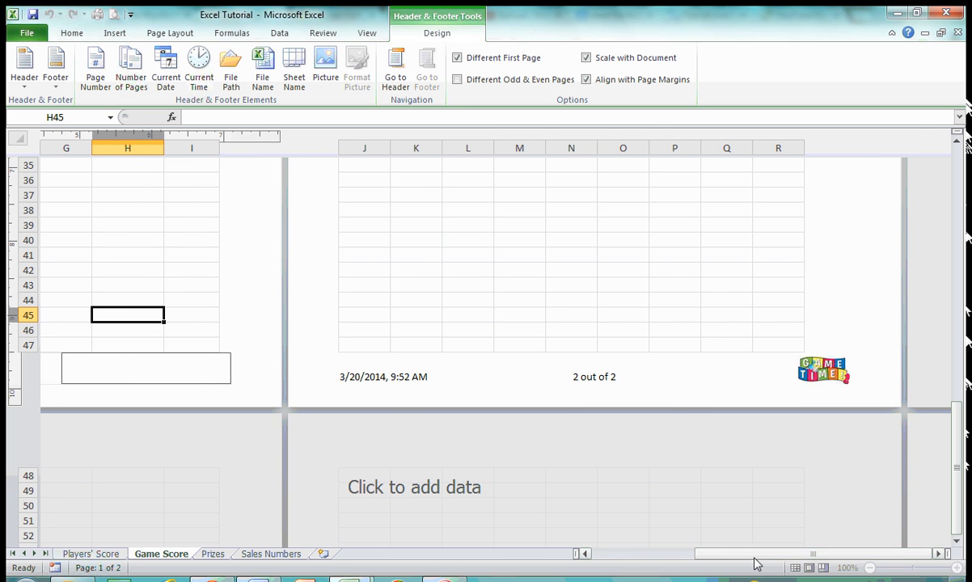
left_click_drag(754, 559, 549, 543)
- Examine the sections of the first-page footer and the centre section of the first-page header
left_click(275, 364)
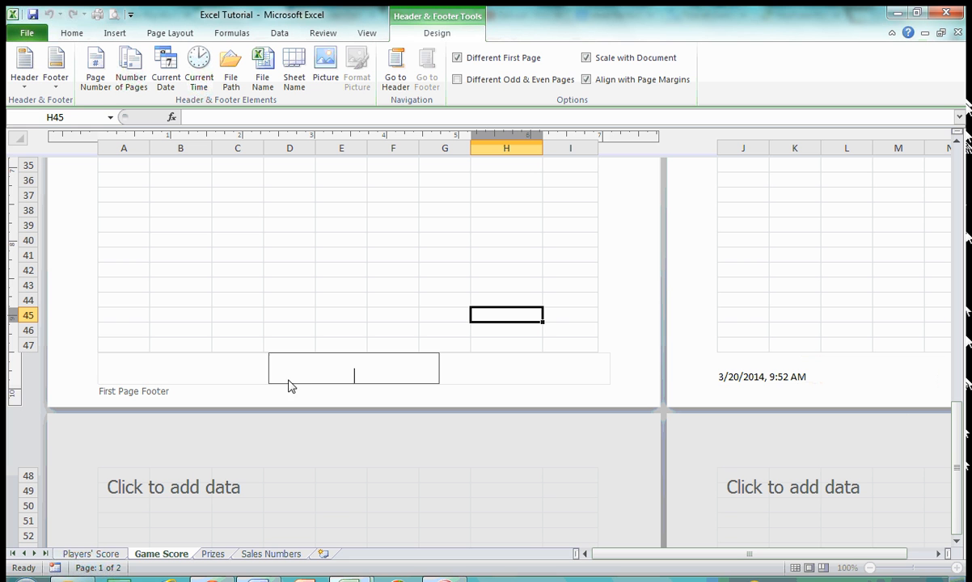
left_click(168, 377)
left_click(540, 387)
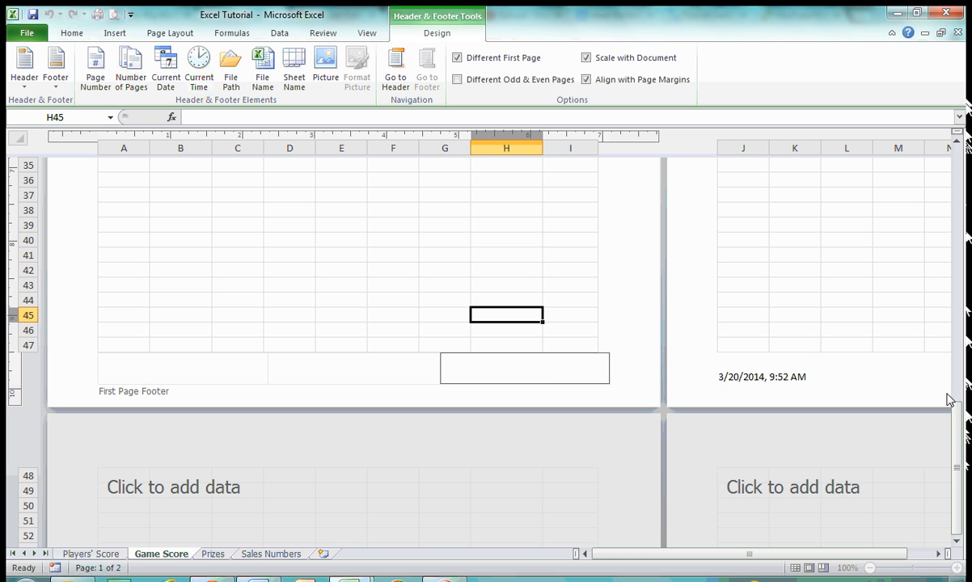
left_click_drag(956, 419, 940, 176)
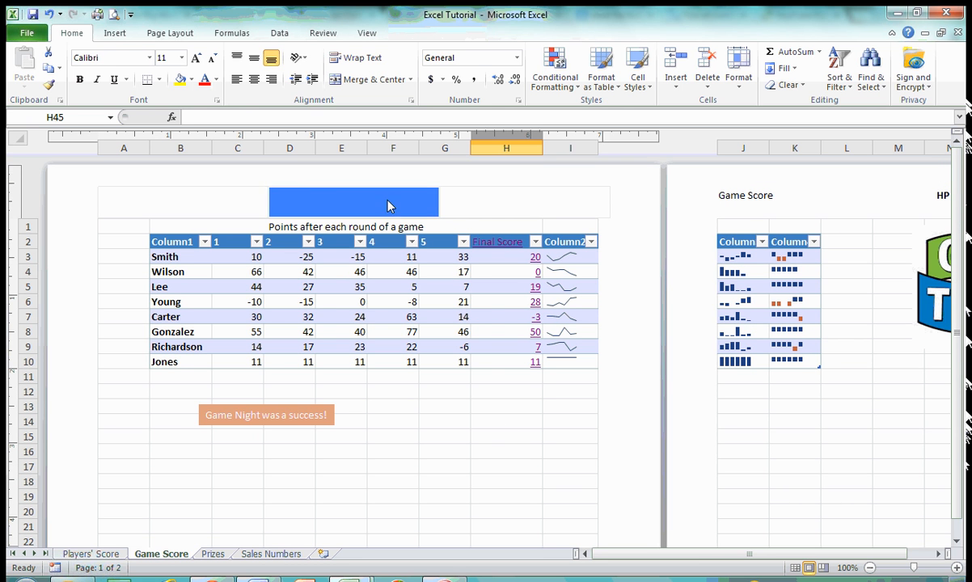
left_click(387, 202)
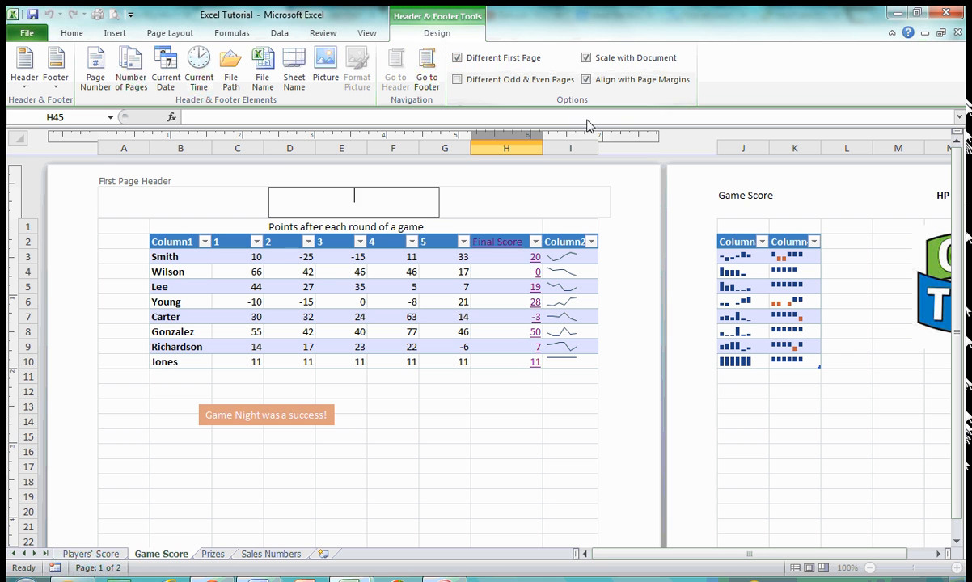
- Return to the first-page footer's right section and switch Scale with Document off and back on
left_click(586, 59)
left_click(646, 288)
scroll(903, 324, "down", 10)
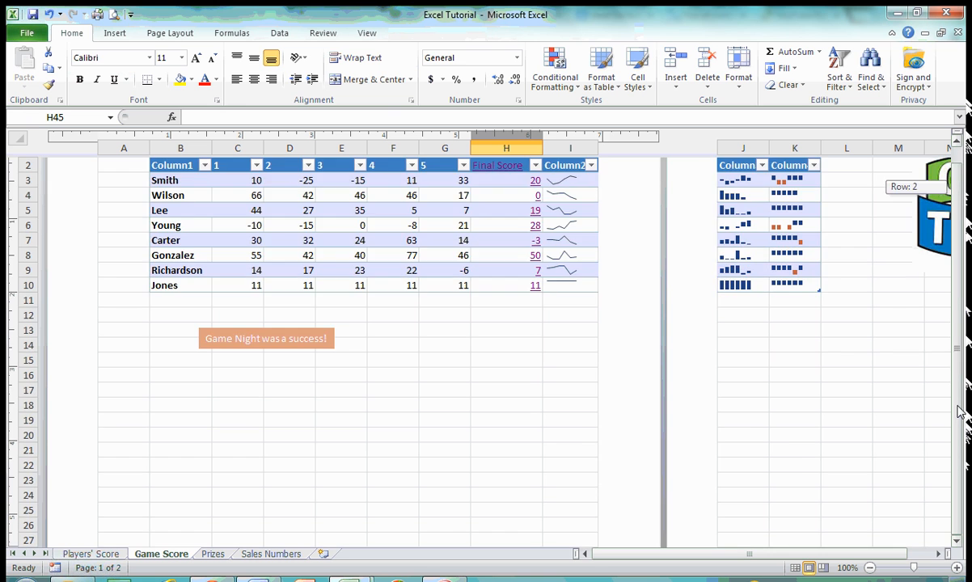
left_click(518, 437)
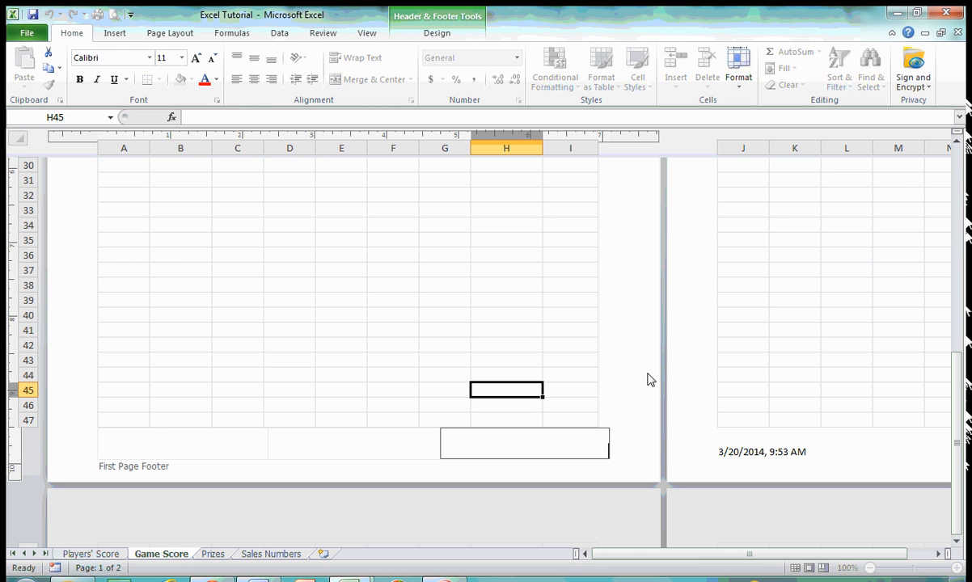
left_click(425, 37)
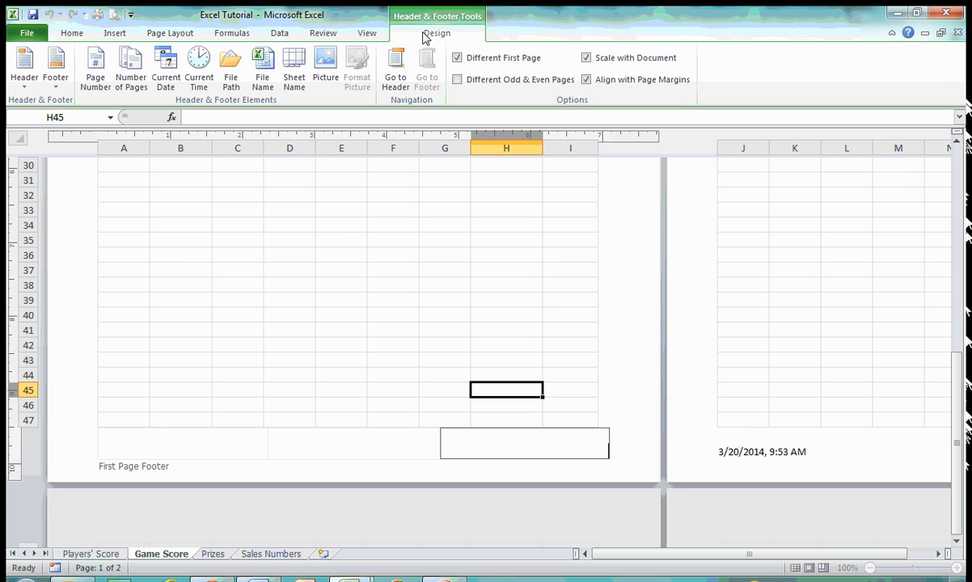
left_click(587, 60)
left_click(589, 61)
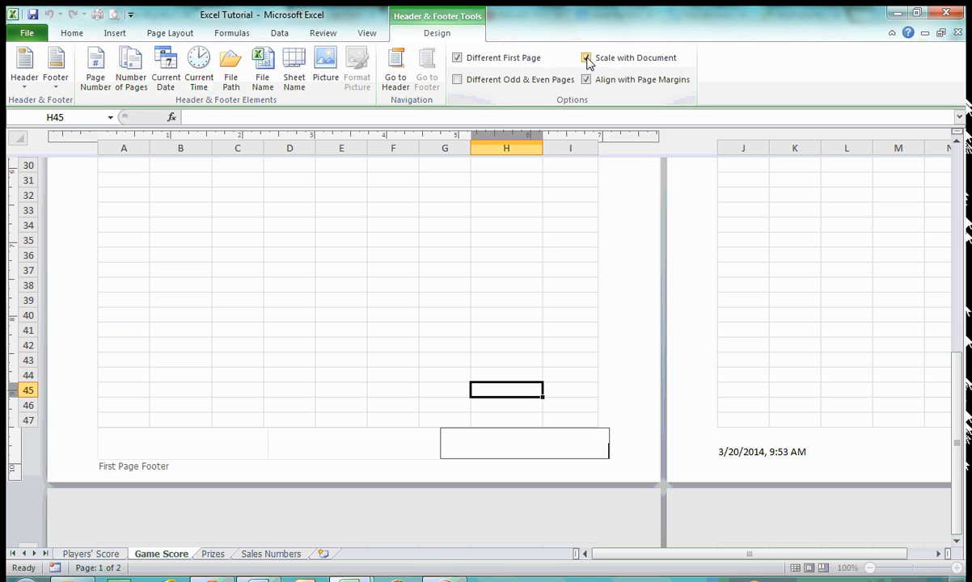
- Switch Align with Page Margins off and back on twice to compare the footer's alignment
left_click(587, 80)
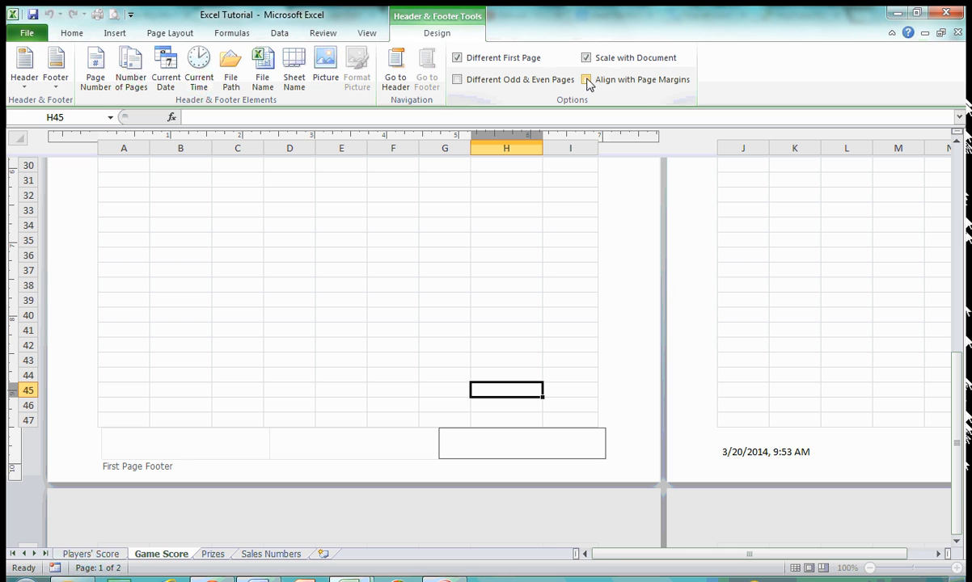
left_click(587, 80)
left_click(587, 80)
left_click(587, 80)
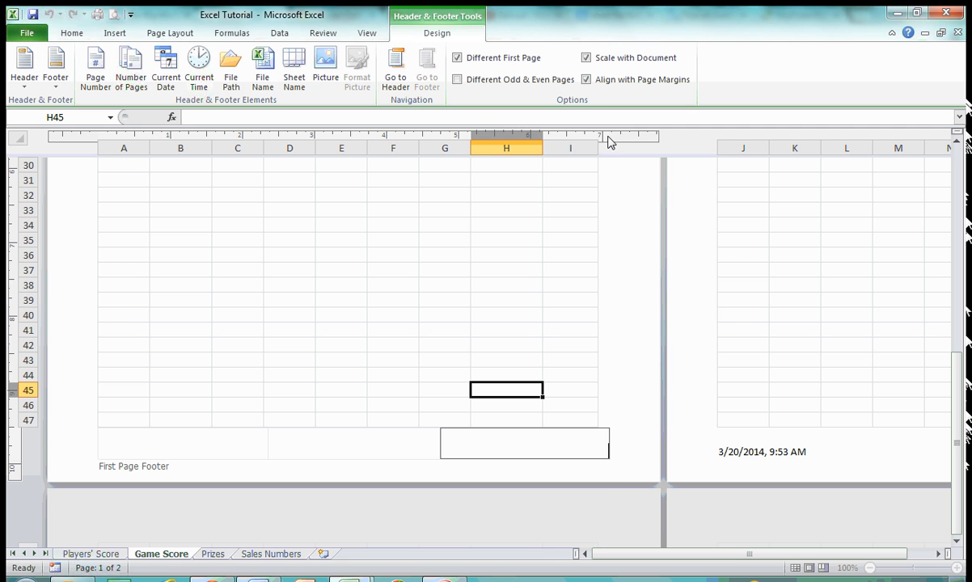
left_click_drag(609, 141, 609, 142)
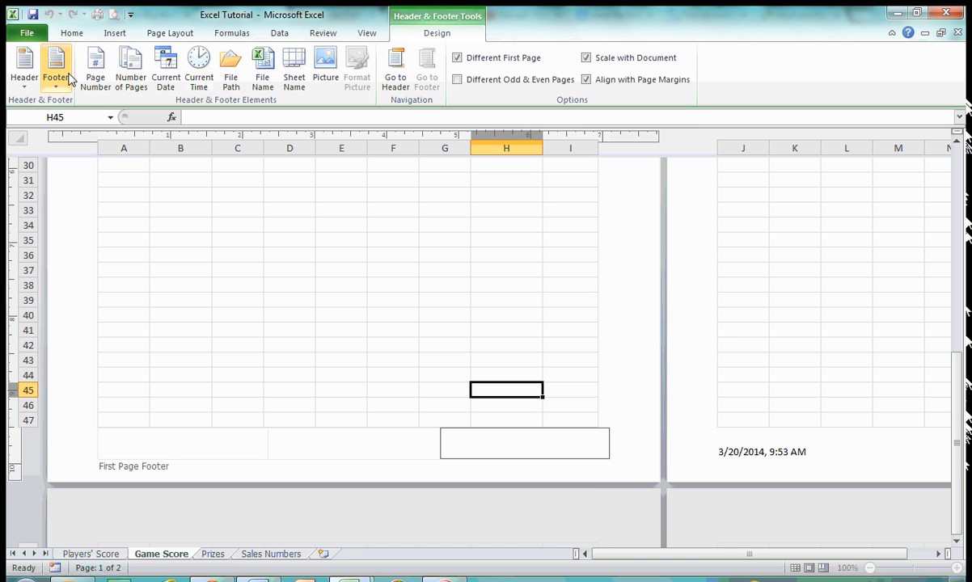
- Leave the first-page footer, switch the Game Score sheet back to Normal view, and select cell J14
left_click(449, 298)
scroll(550, 295, "up", 7)
scroll(550, 295, "up", 3)
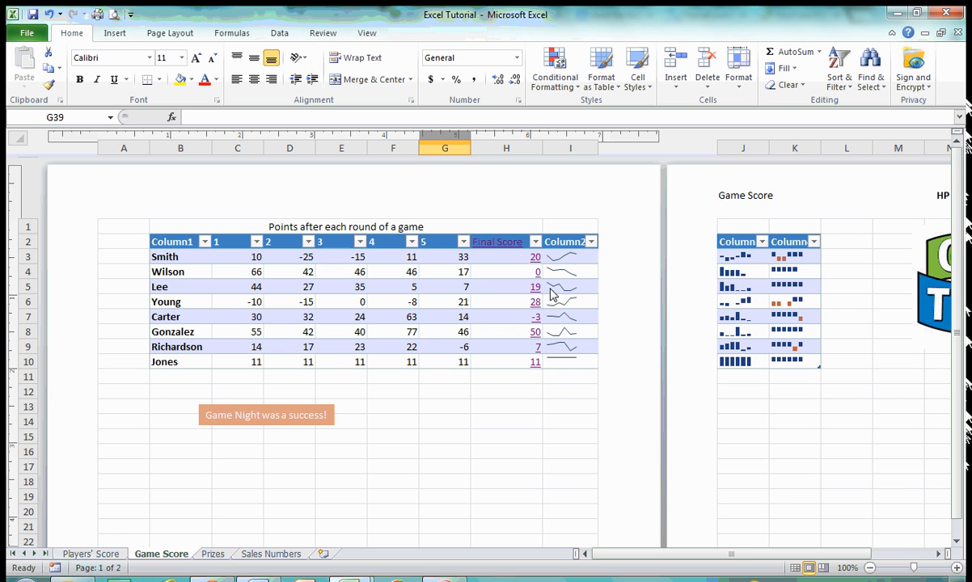
left_click(459, 276)
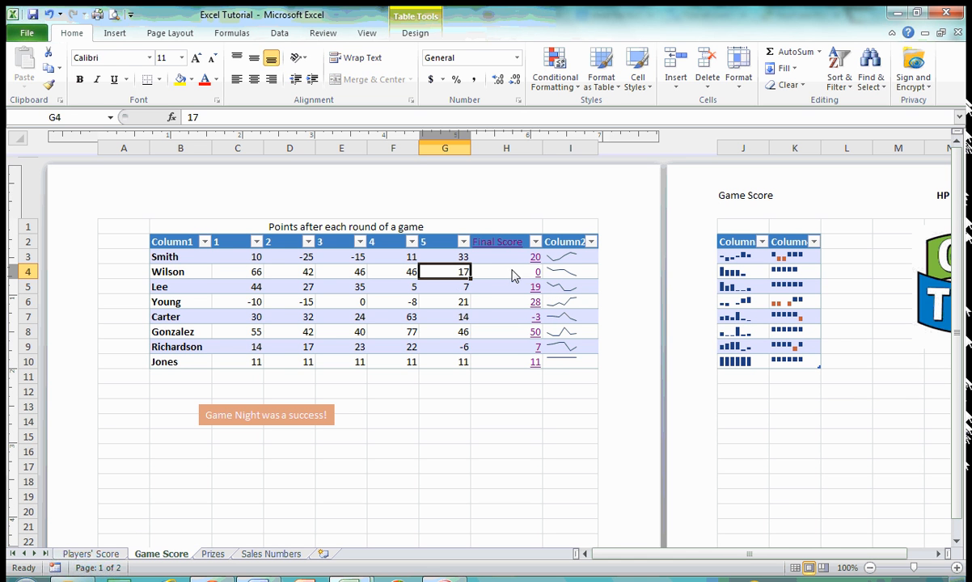
left_click(366, 34)
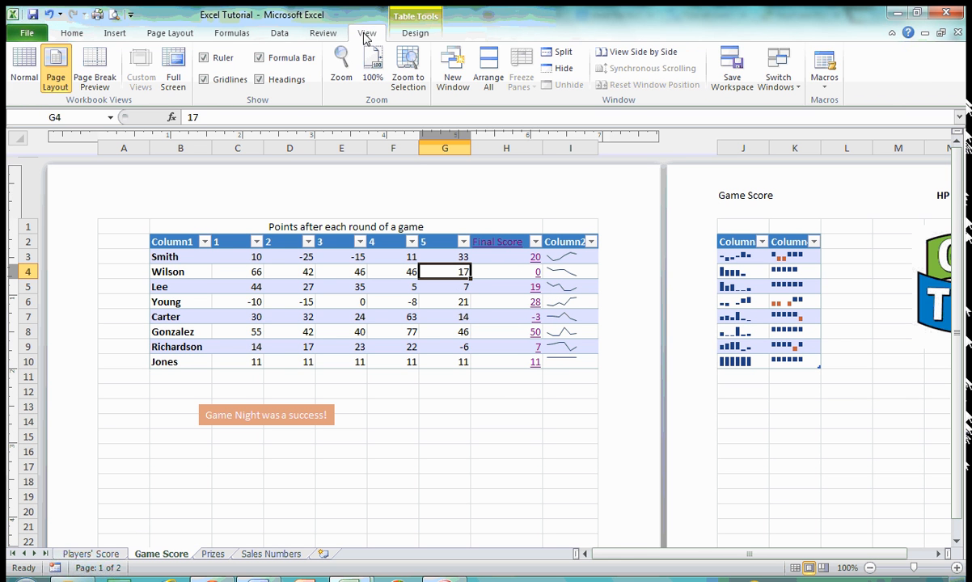
left_click(31, 73)
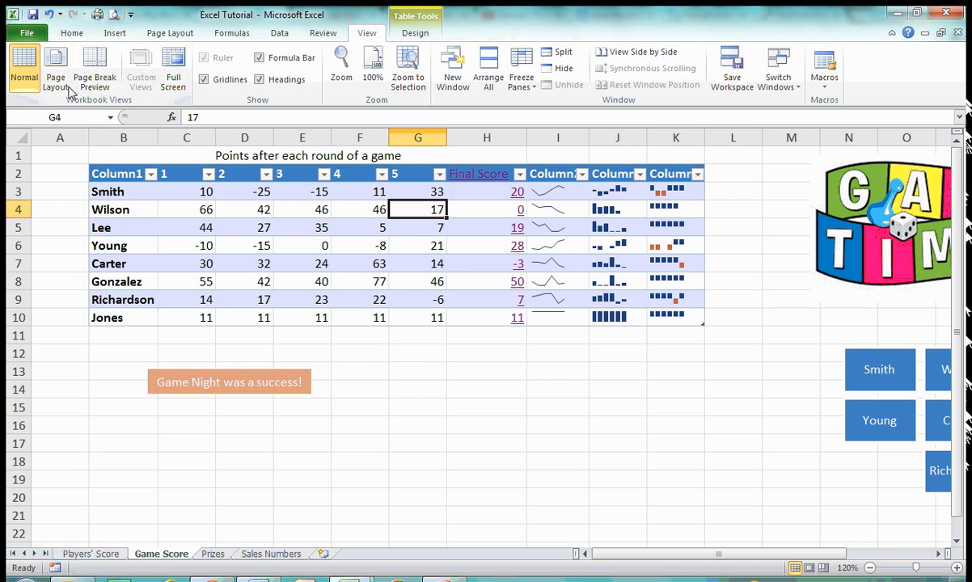
left_click(592, 393)
left_click_drag(651, 552, 602, 534)
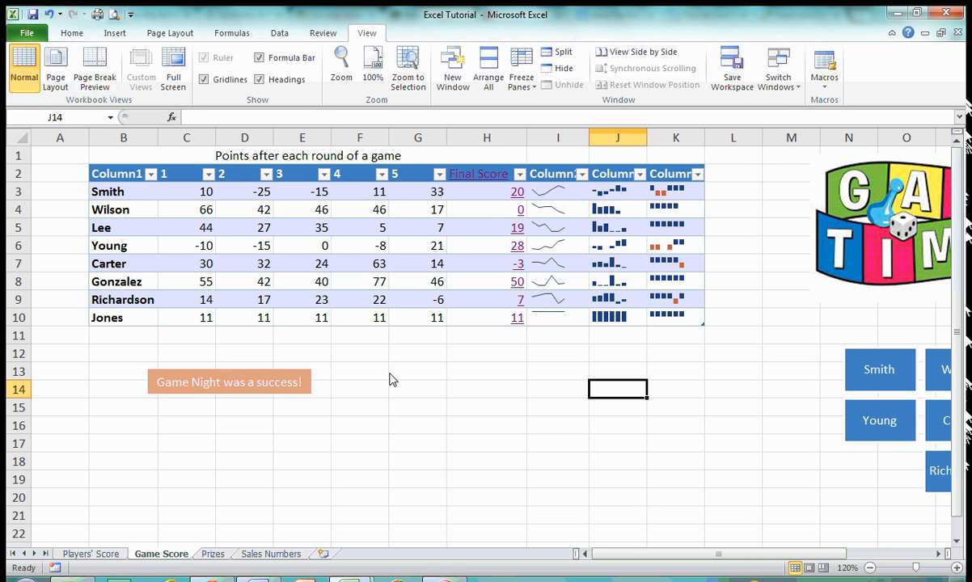
- Review the Show page breaks setting for the Game Score worksheet in the Advanced options, leaving it off
left_click(27, 34)
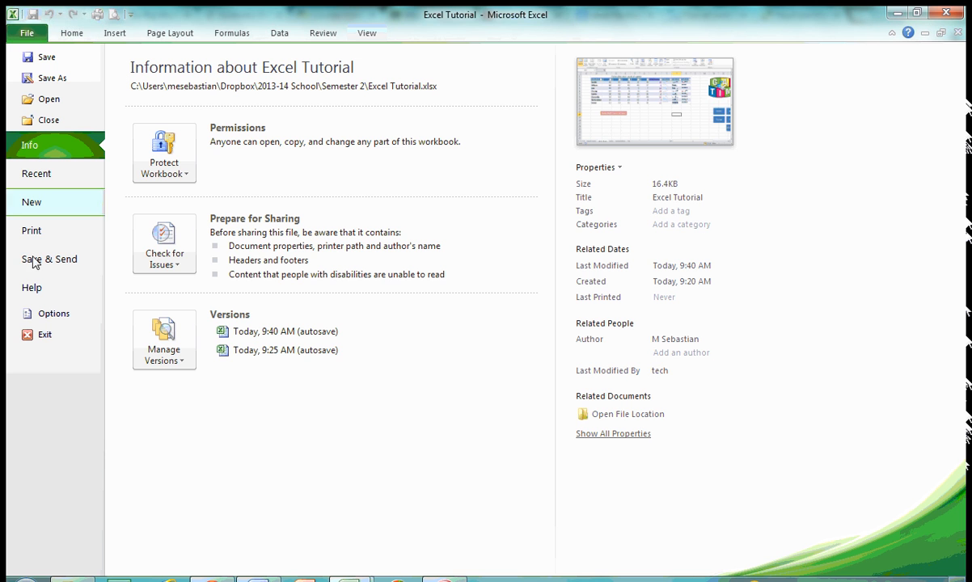
left_click(66, 321)
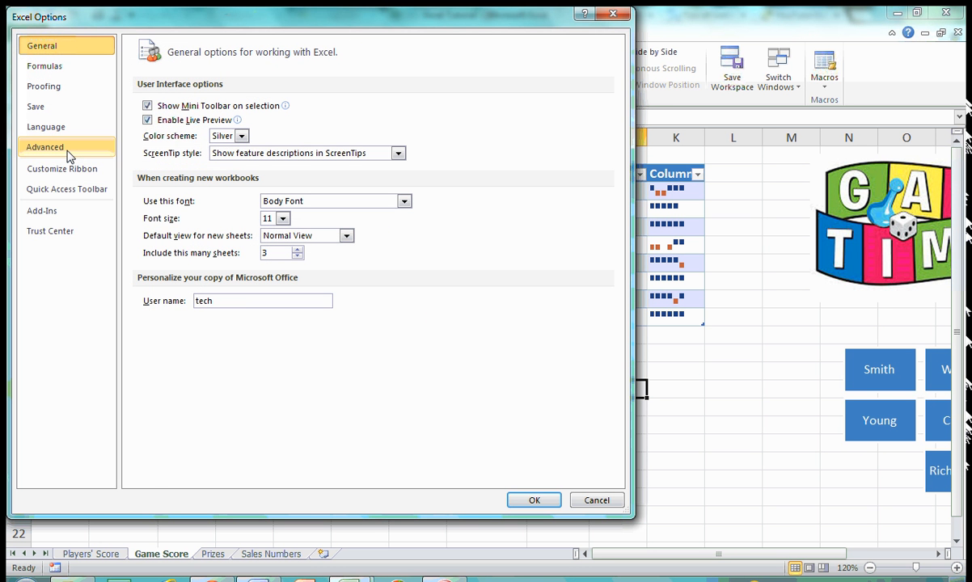
left_click(69, 149)
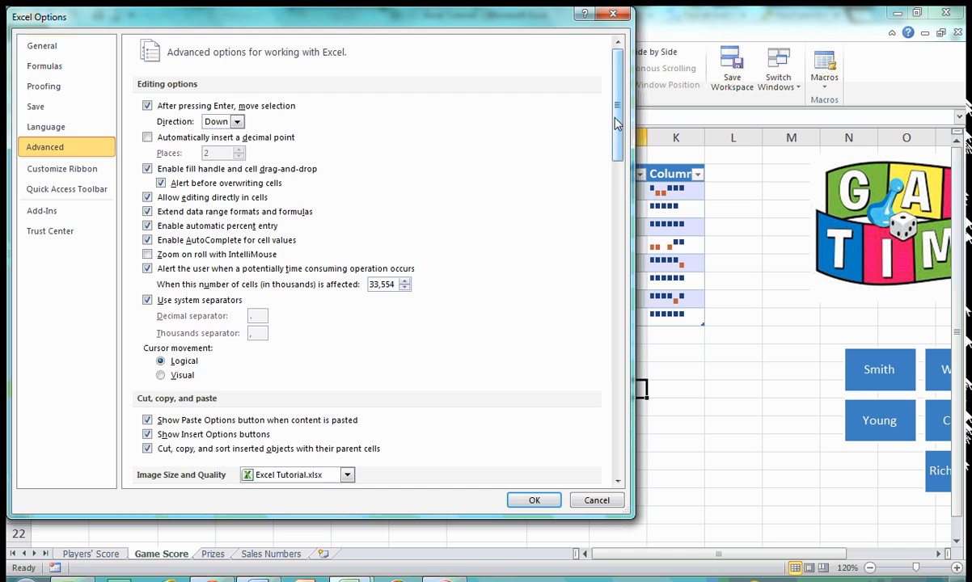
left_click_drag(613, 130, 609, 382)
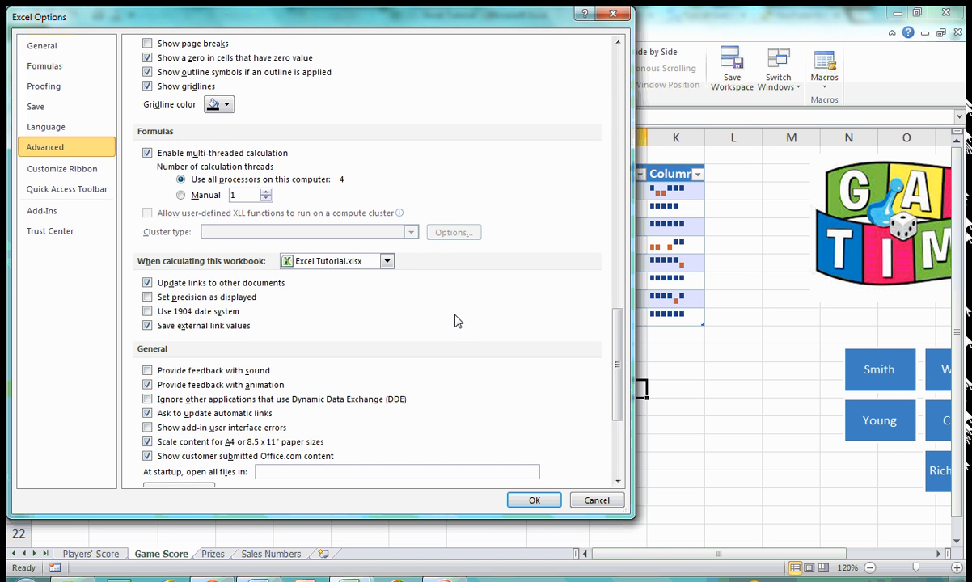
scroll(455, 321, "up", 2)
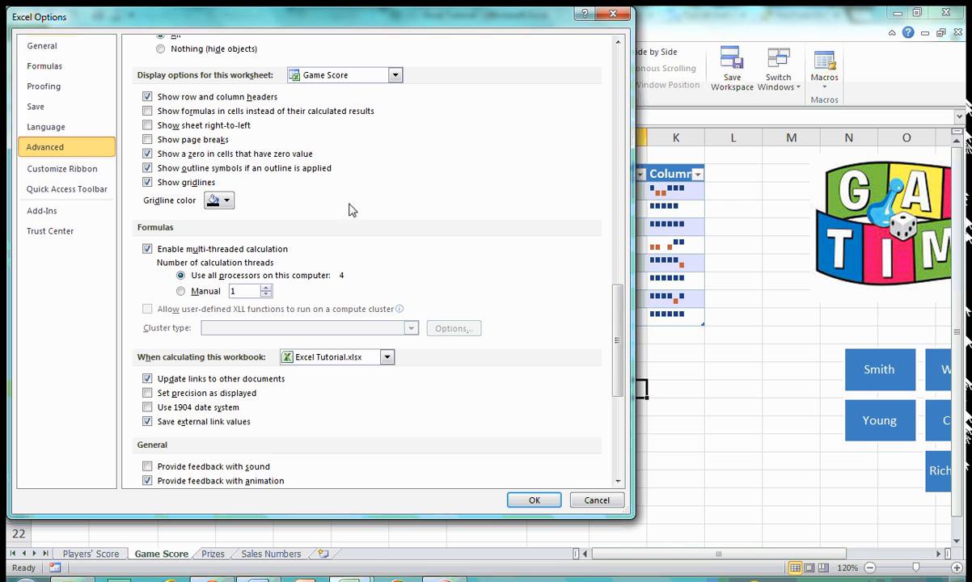
left_click_drag(615, 321, 617, 311)
scroll(615, 311, "up", 4)
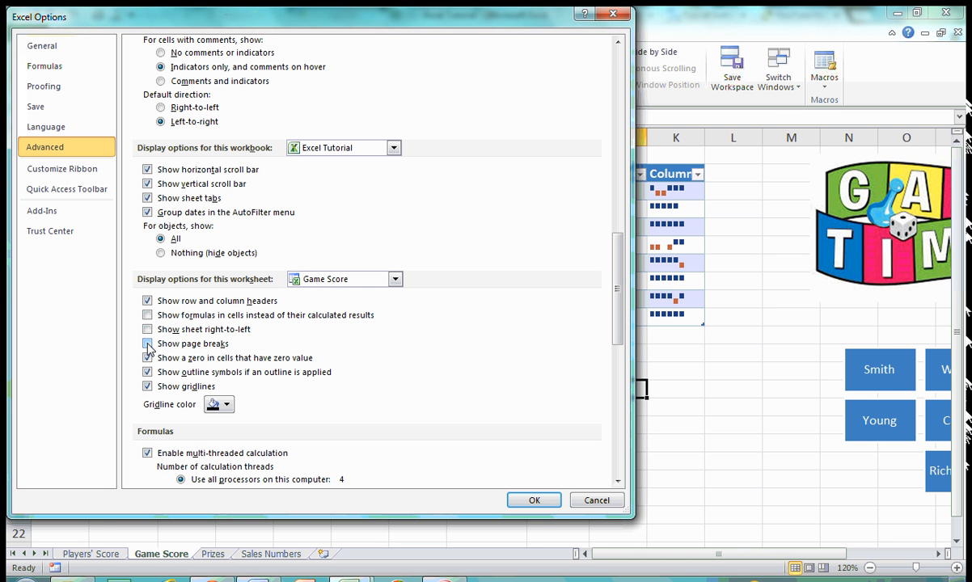
left_click(148, 345)
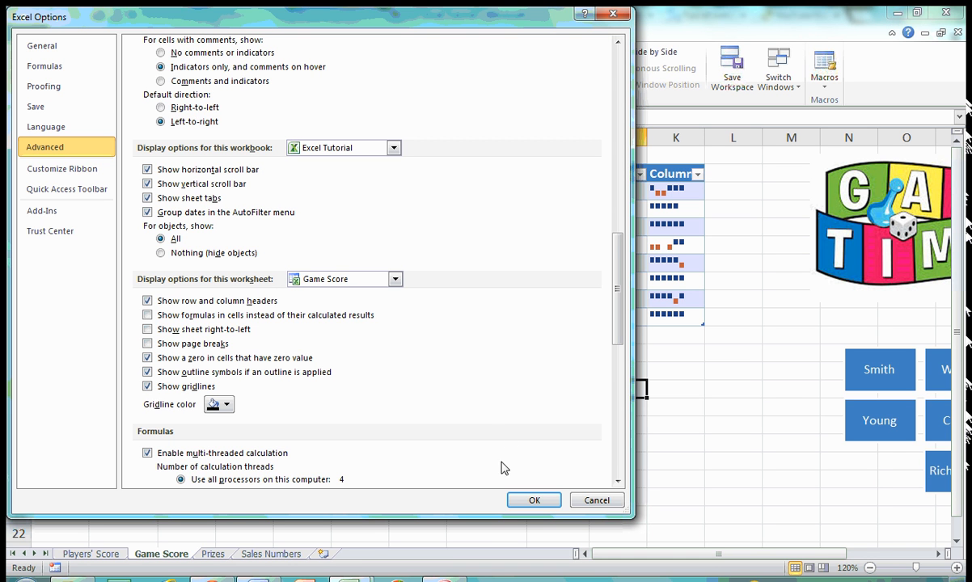
left_click(545, 498)
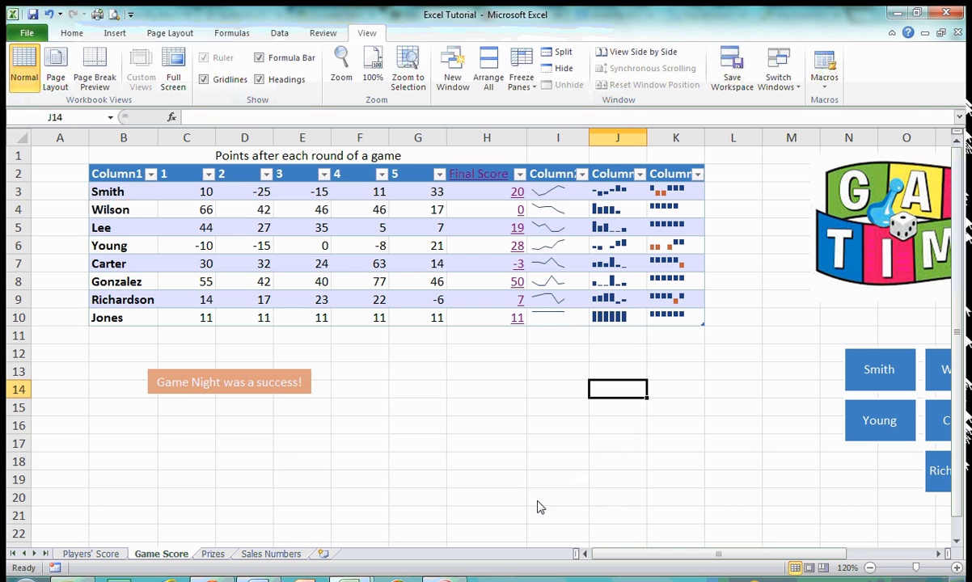
- Insert a WordArt in the light green outlined style and place it below the score table, beside the text box
left_click(115, 33)
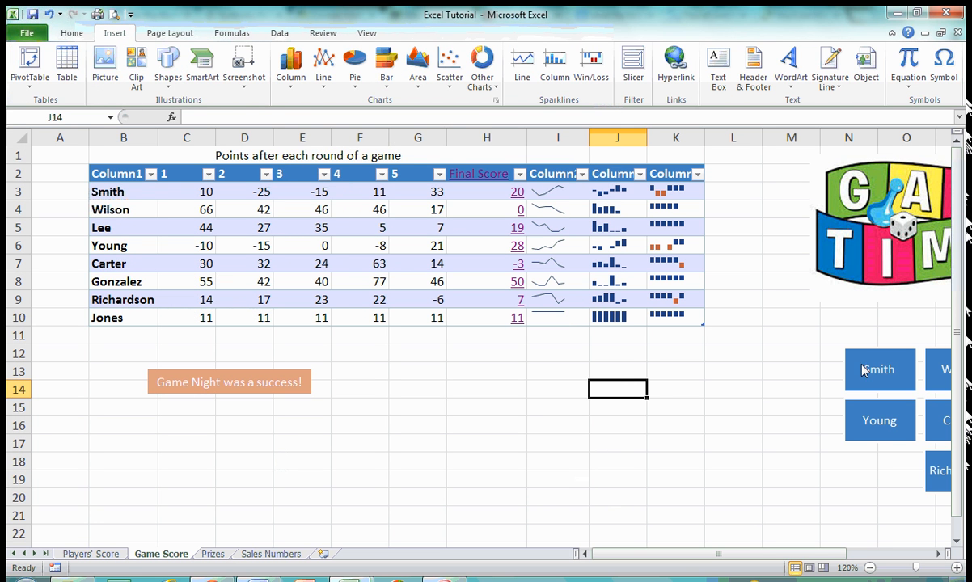
left_click(794, 86)
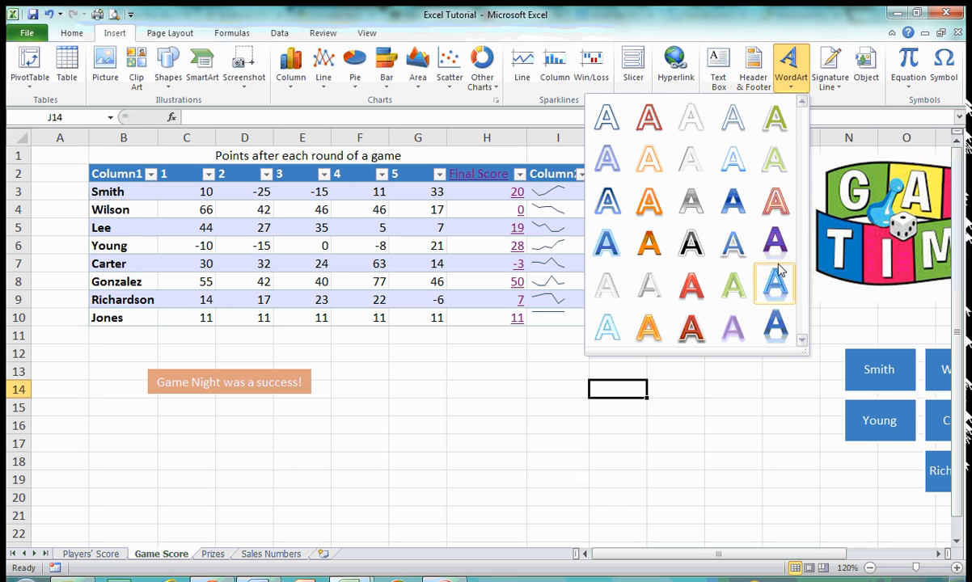
left_click(733, 285)
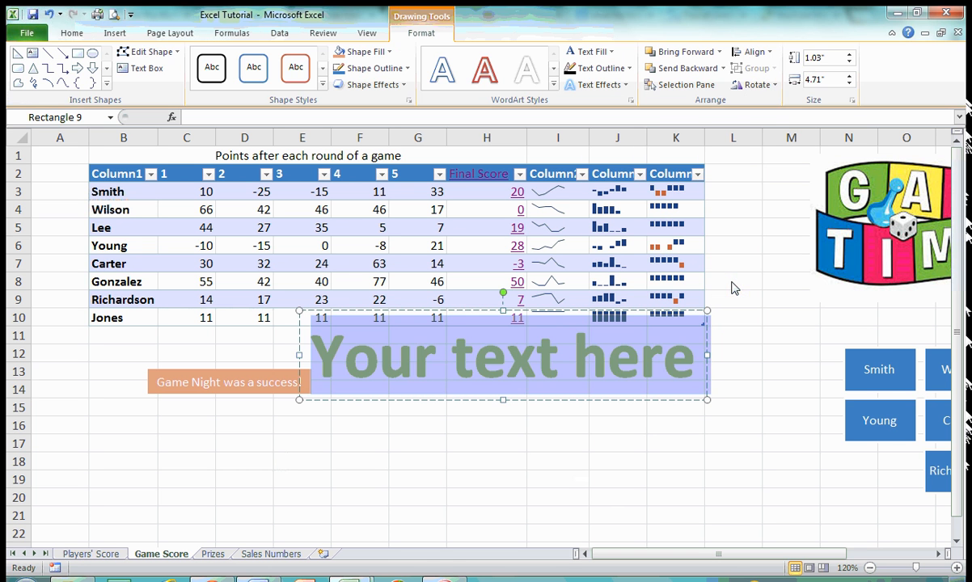
left_click(705, 318)
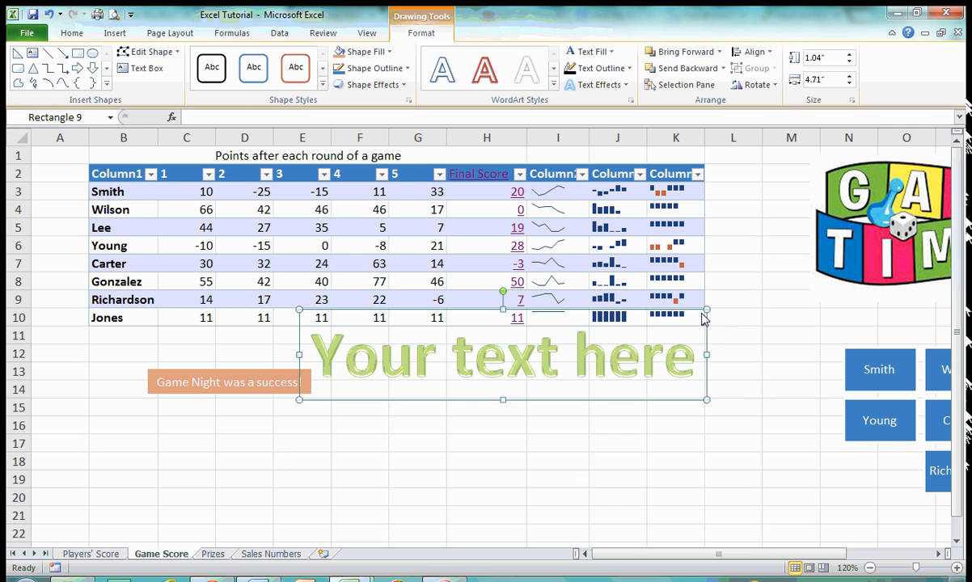
left_click_drag(702, 318, 740, 404)
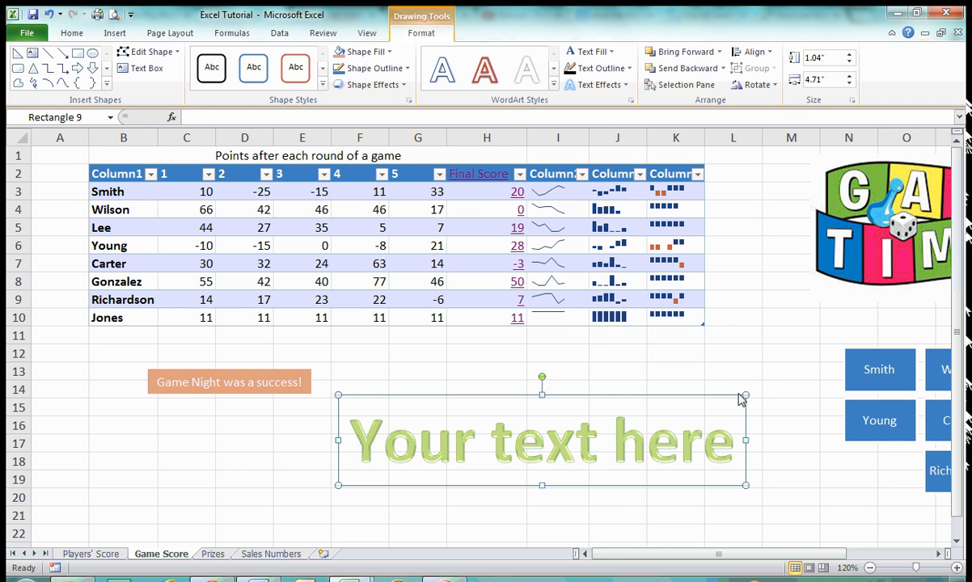
- Replace the WordArt's placeholder text with "Game Night"
left_click(651, 448)
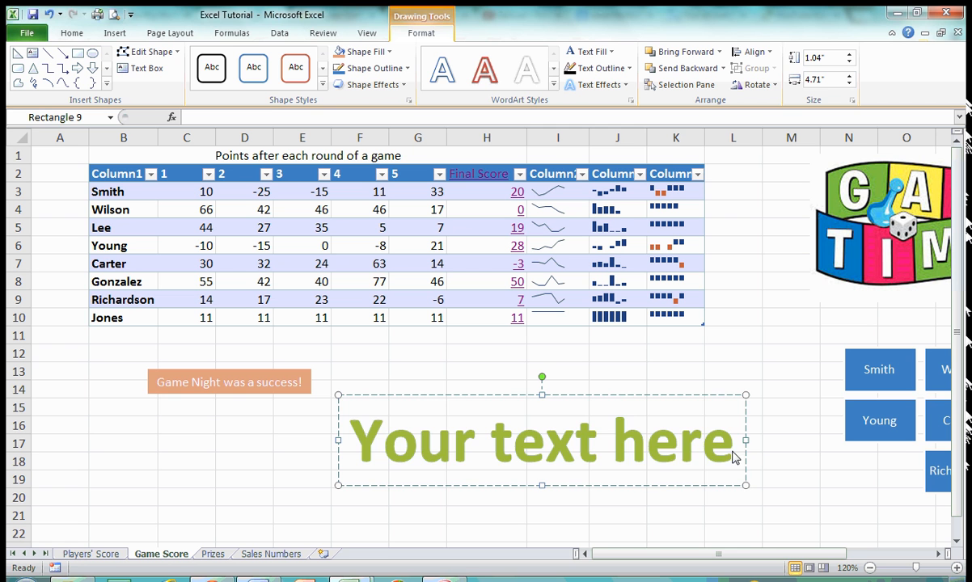
left_click_drag(733, 458, 347, 443)
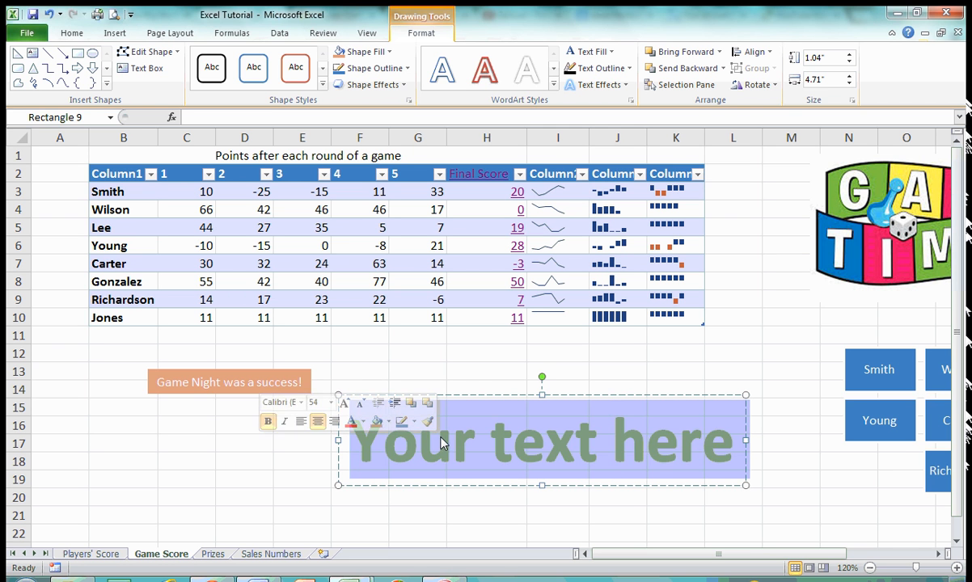
type("Game ")
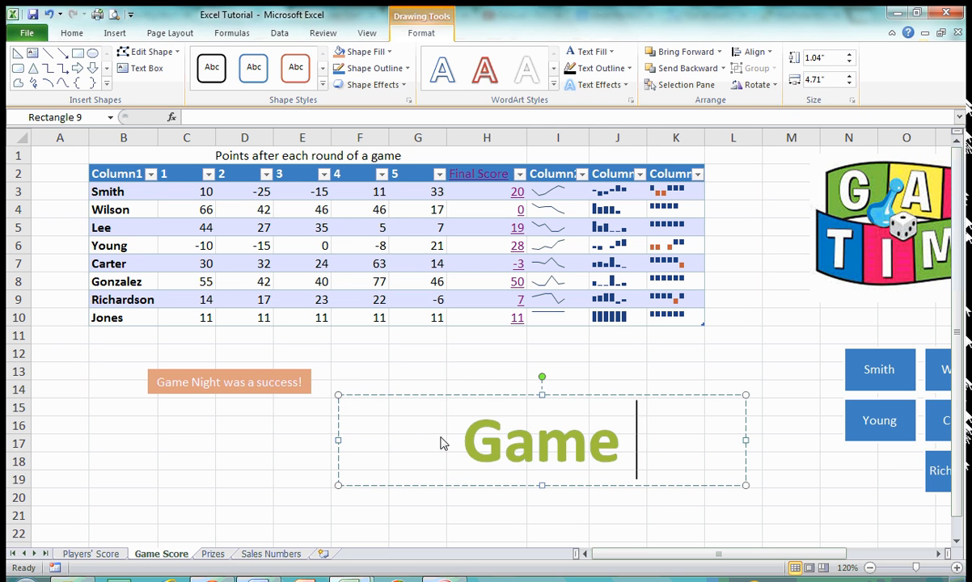
type("Night")
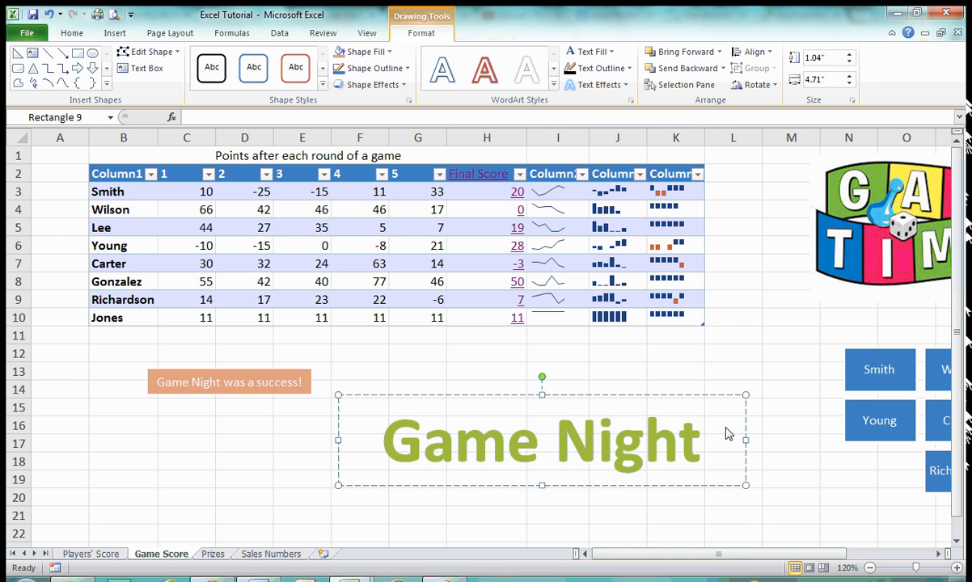
left_click(766, 427)
left_click(711, 436)
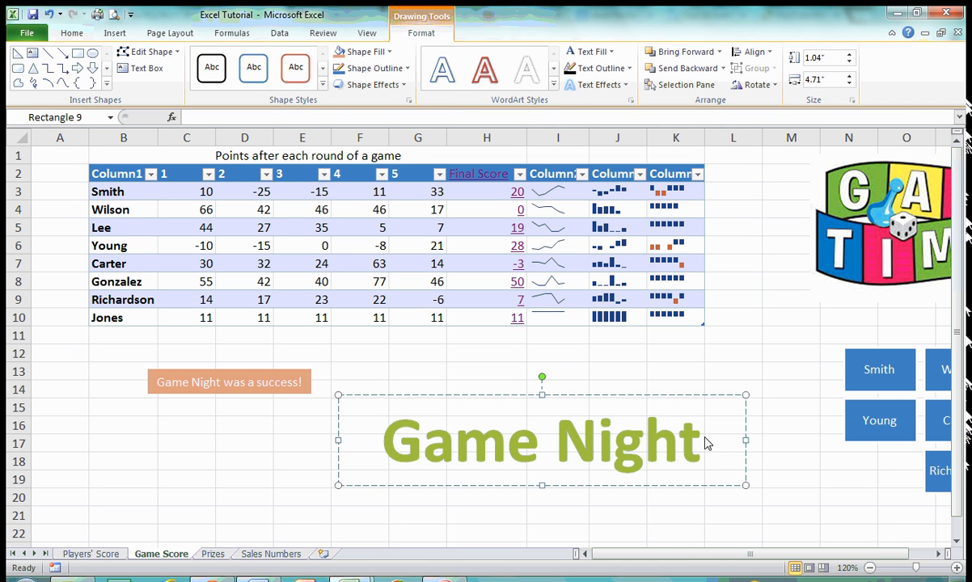
- Delete the Game Night WordArt from the sheet
left_click(705, 443)
left_click(501, 449)
left_click(743, 479)
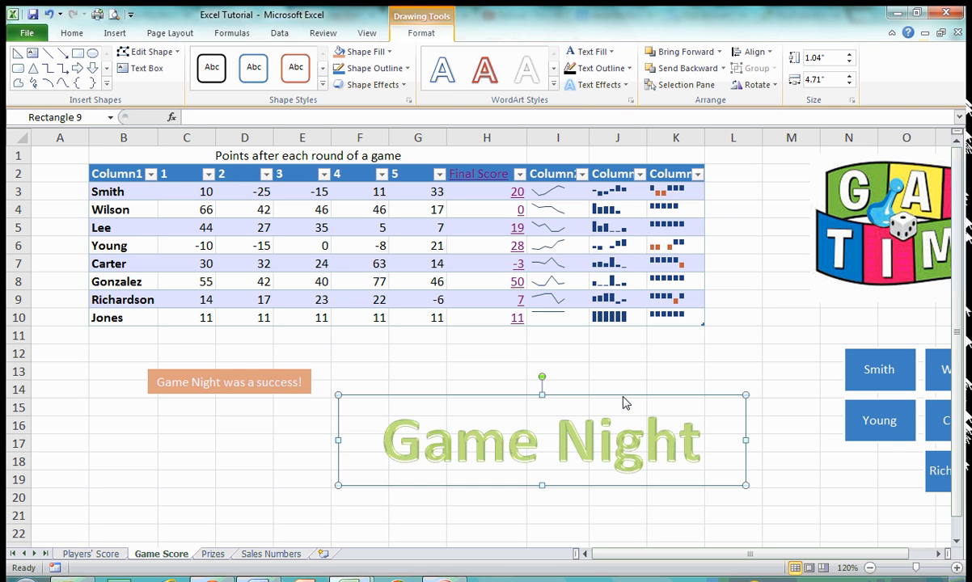
key("Delete")
- Insert a signature line with the suggested signer's name and e-mail, the title "Game Night Coordinator", and signer comments allowed
left_click(114, 33)
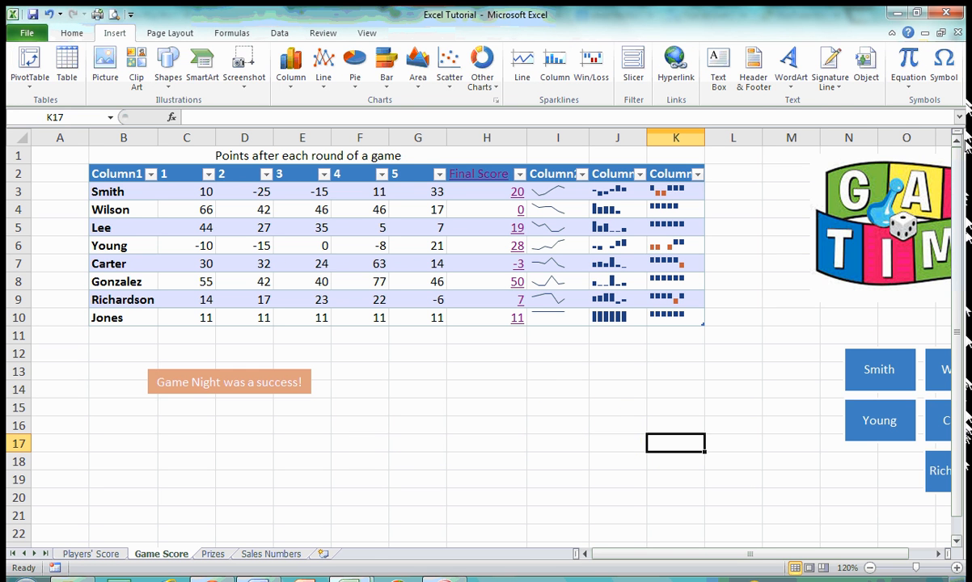
left_click(831, 84)
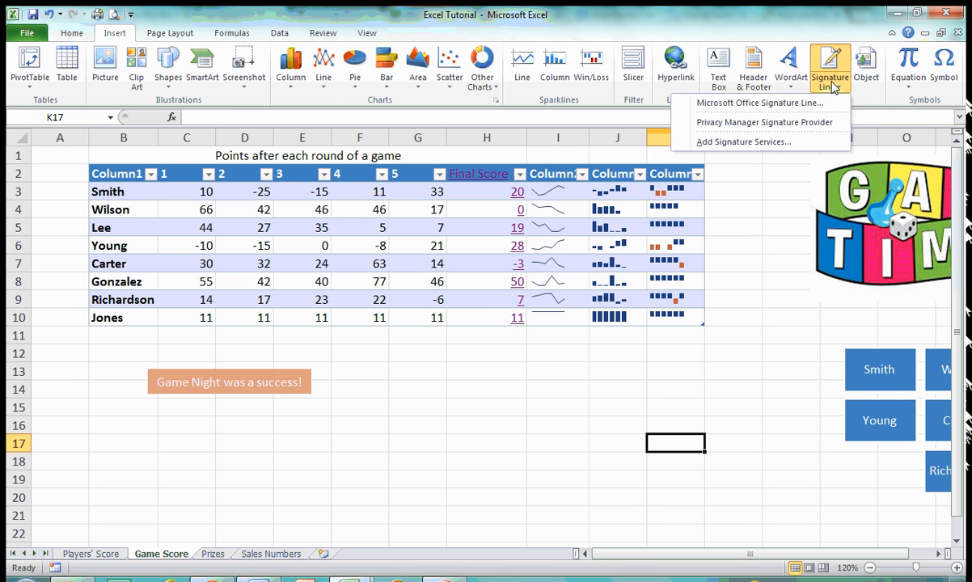
left_click(833, 91)
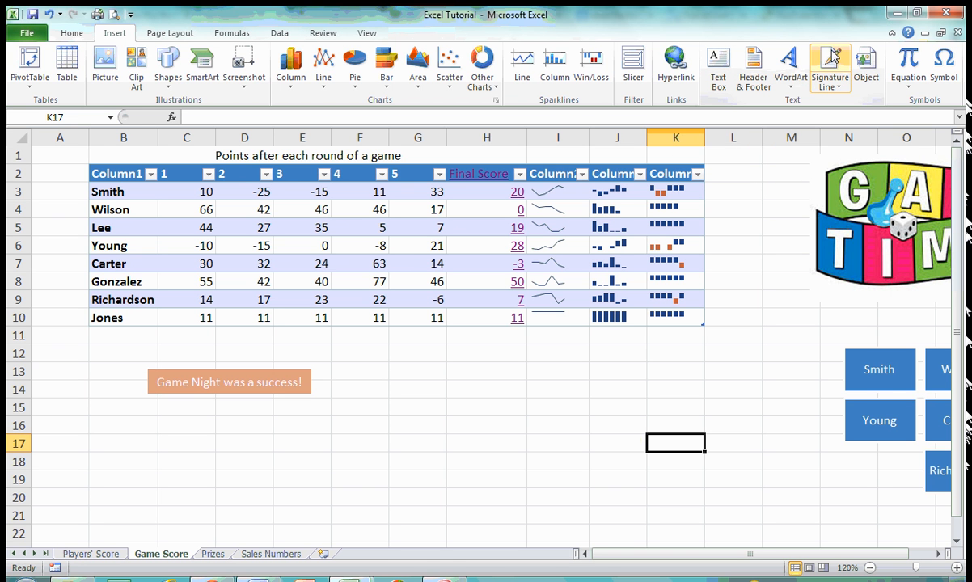
left_click(832, 58)
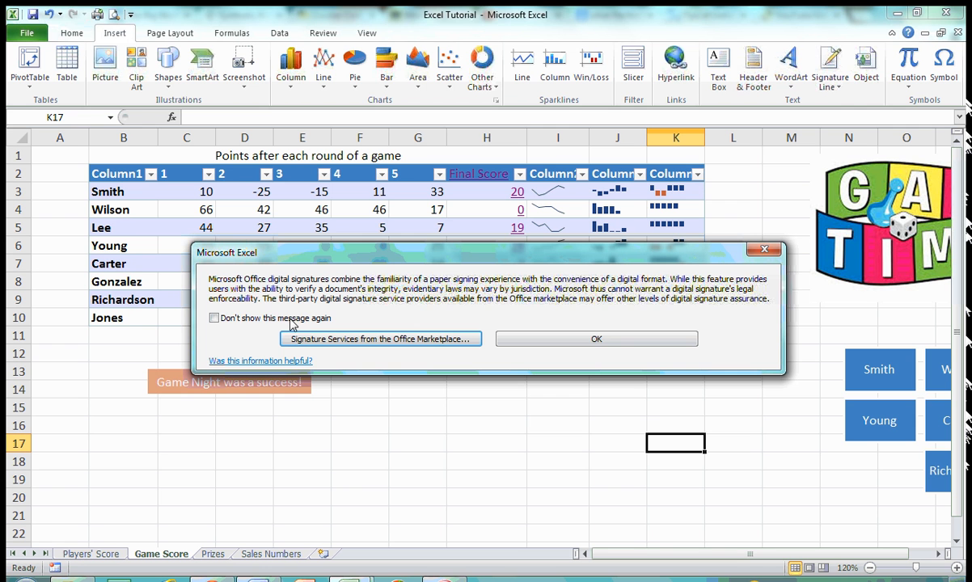
left_click(596, 339)
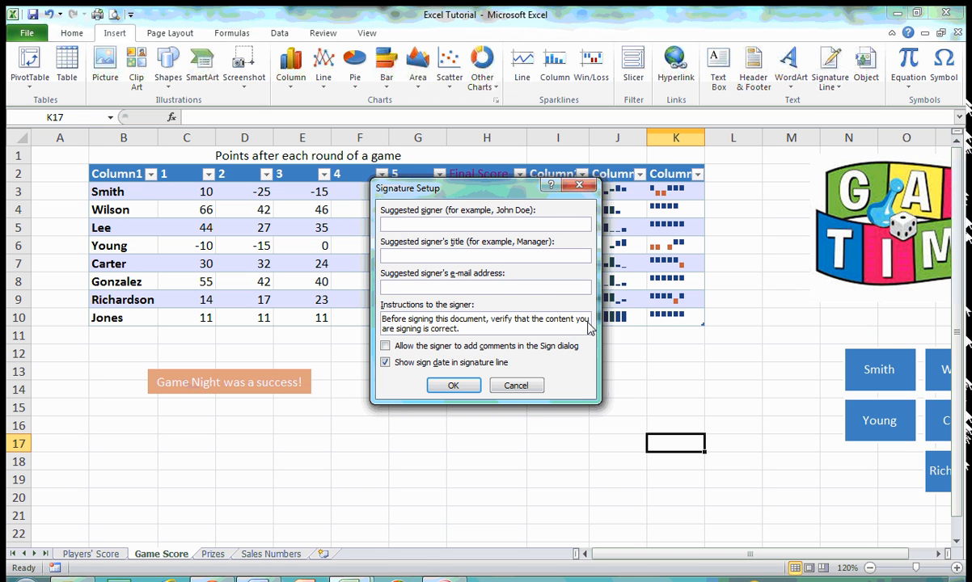
type("Lily Evans")
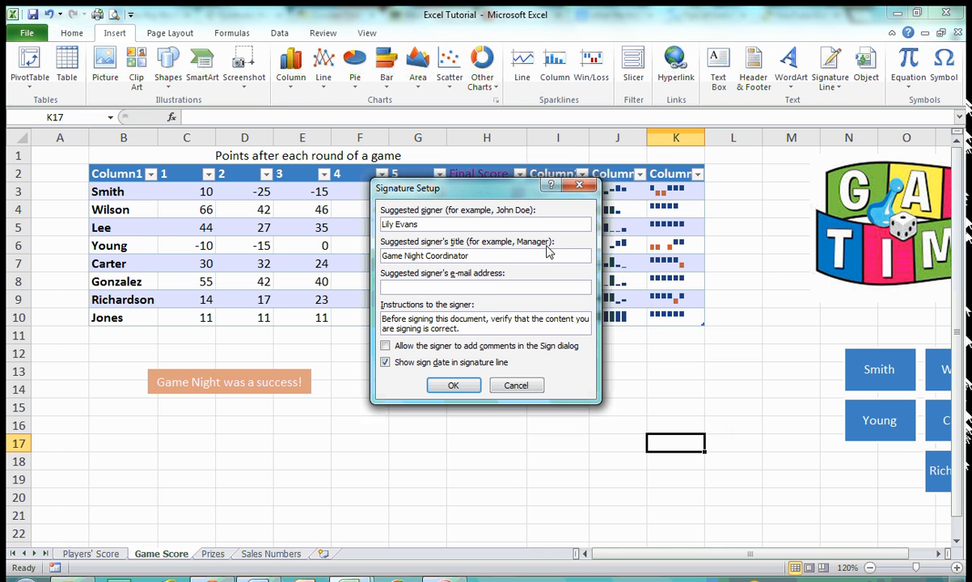
left_click(475, 288)
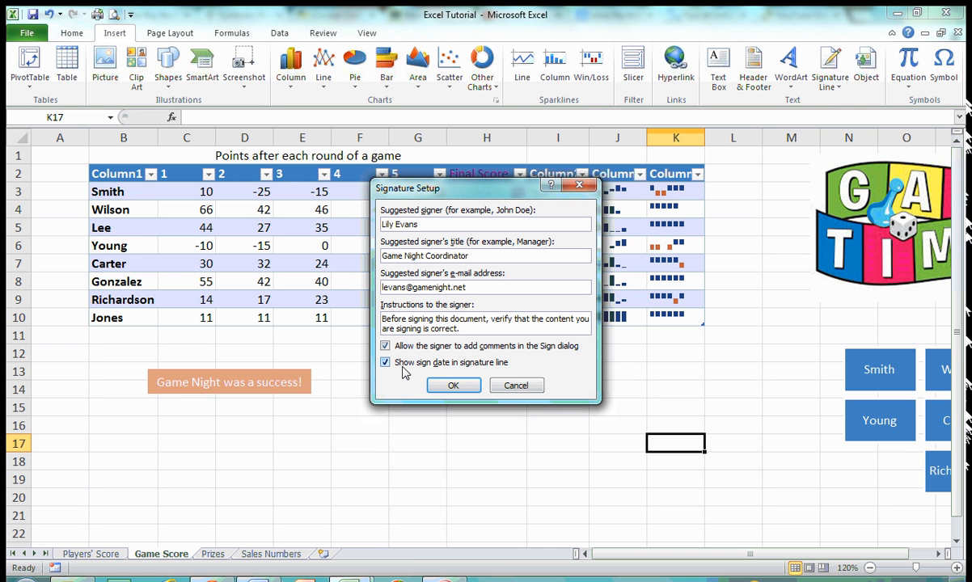
left_click(453, 386)
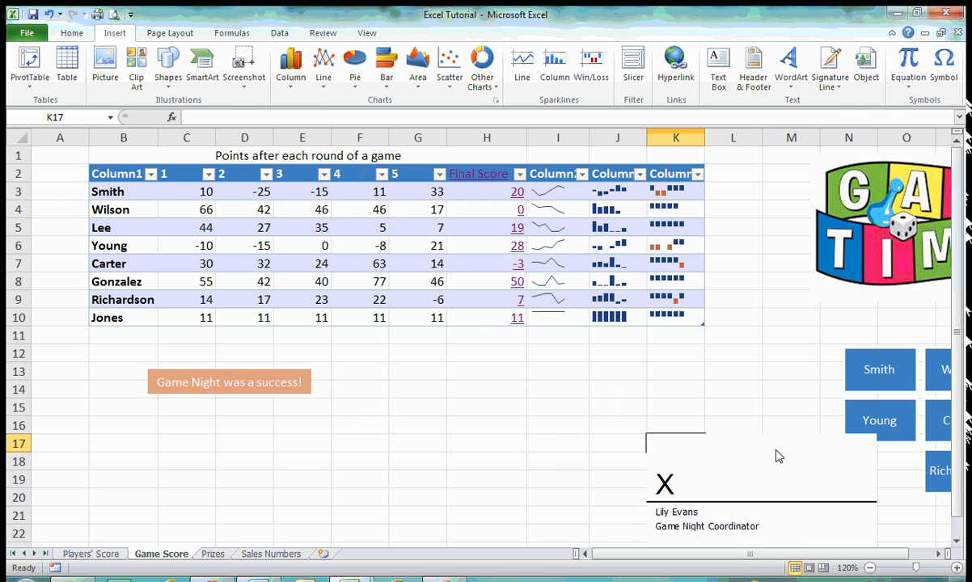
- Move the signature line below the score table, to the right of the text box, and enlarge it proportionally
left_click(678, 429)
mouse_move(596, 428)
left_mouse_down()
mouse_move(485, 398)
mouse_move(511, 397)
left_mouse_up()
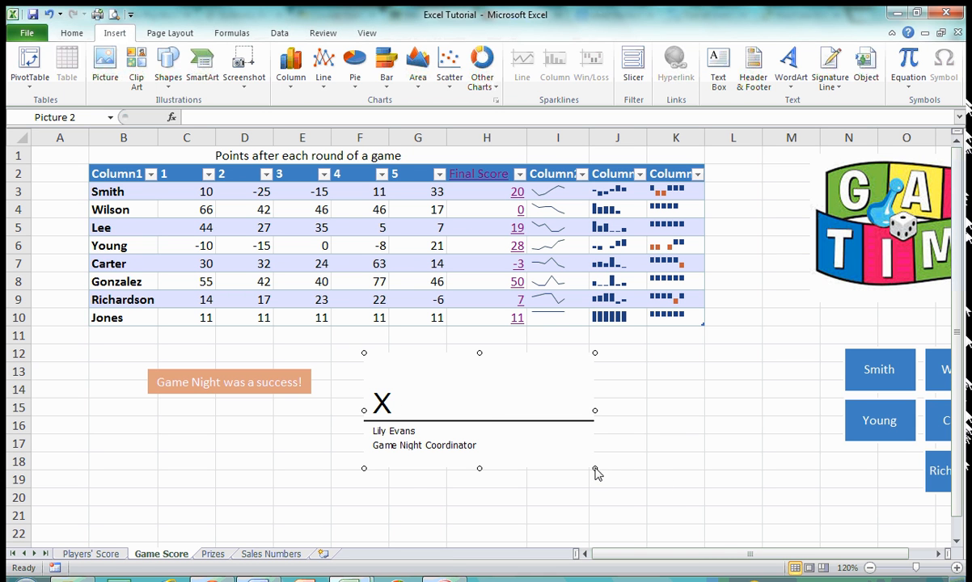
left_click_drag(596, 473, 681, 510)
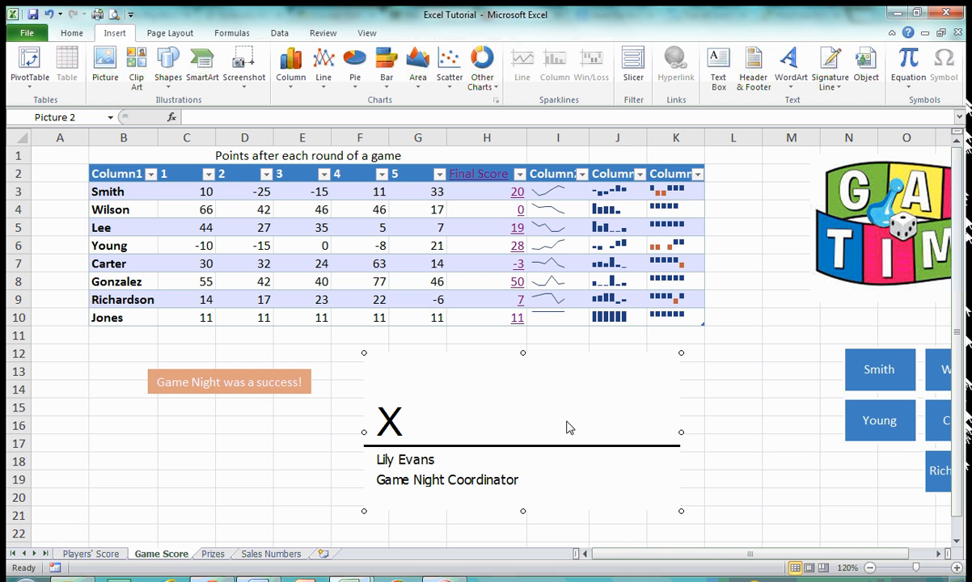
mouse_move(571, 413)
left_mouse_down()
mouse_move(328, 408)
mouse_move(588, 420)
left_mouse_up()
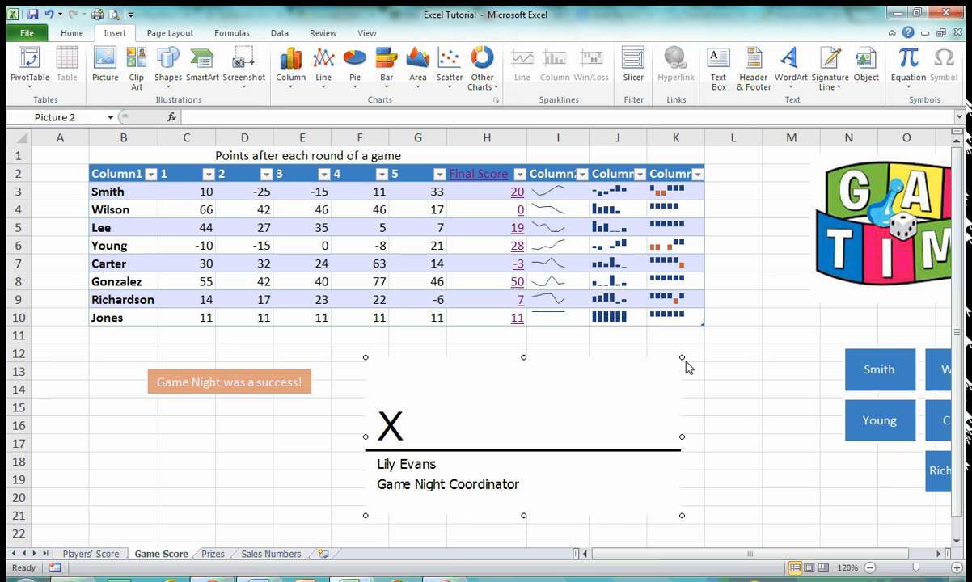
- Shrink the signature line proportionally and move it below the score table, to the right of the text box
left_click_drag(682, 358, 573, 411)
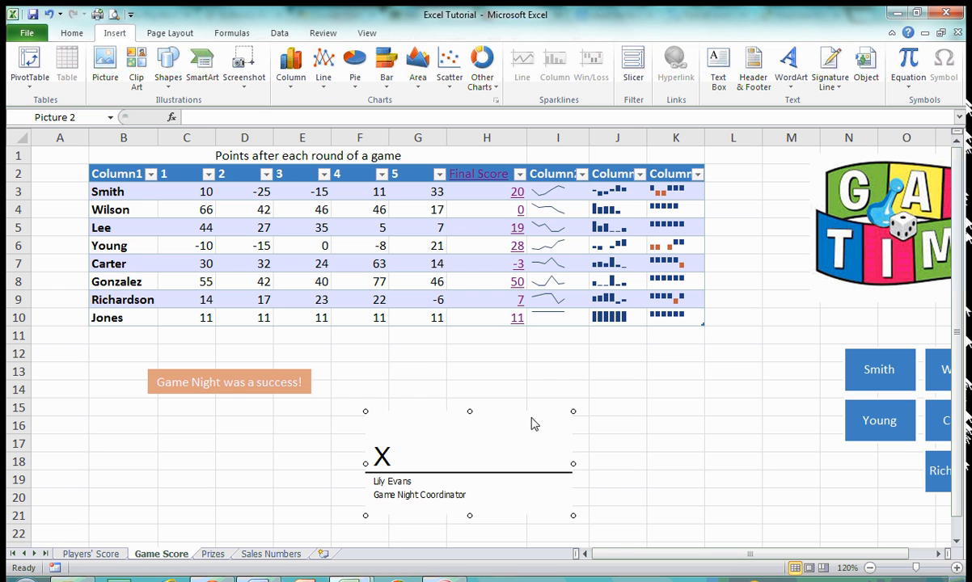
left_click_drag(487, 450, 542, 406)
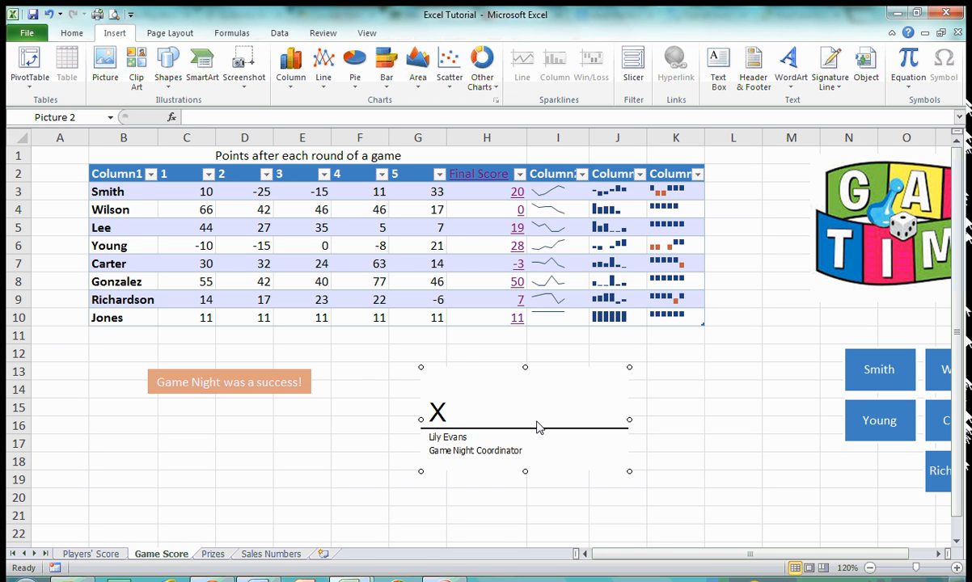
left_click_drag(541, 412, 483, 393)
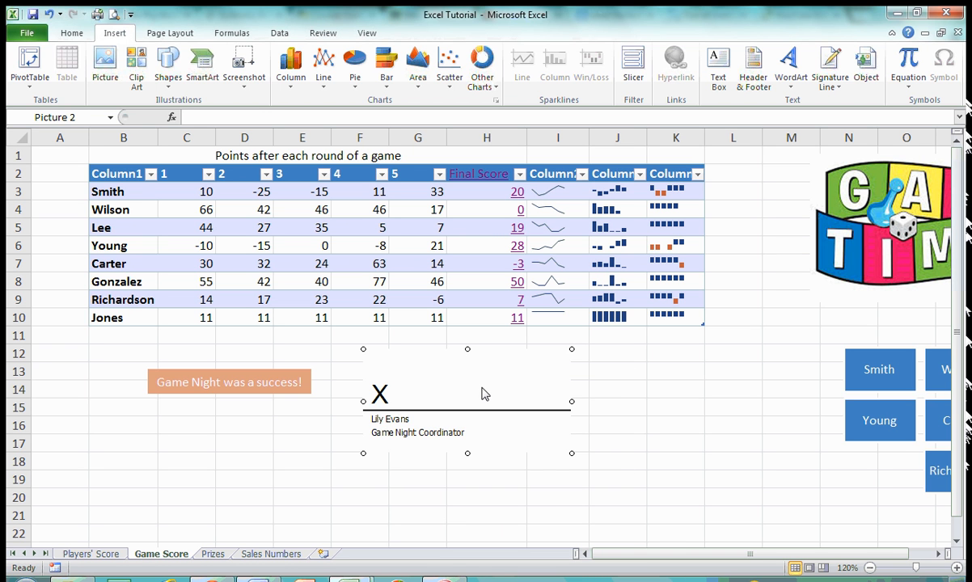
- Delete the signature line from the sheet
key("Delete")
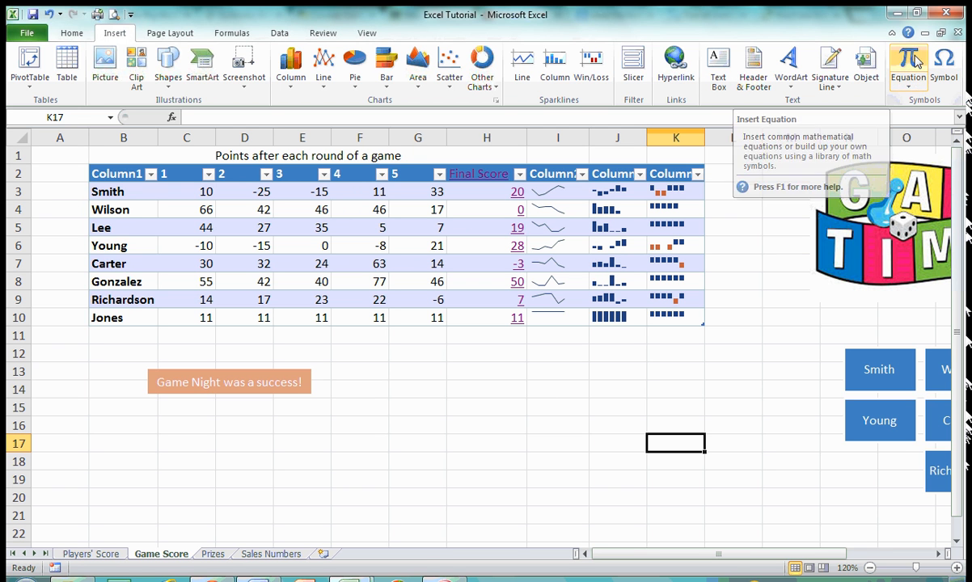
- Insert the built-in Pythagorean Theorem equation below the score table and make its box taller
left_click(914, 87)
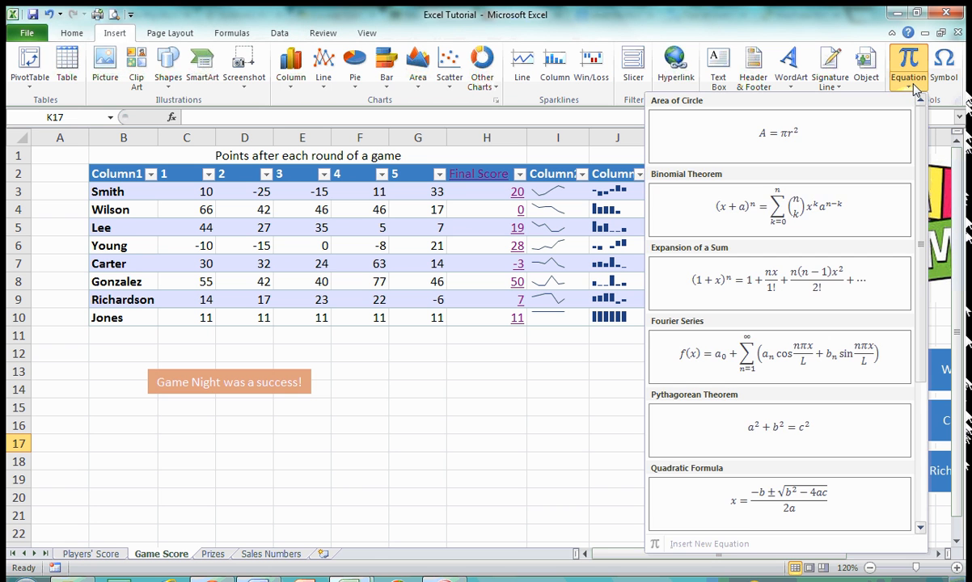
scroll(919, 298, "down", 3)
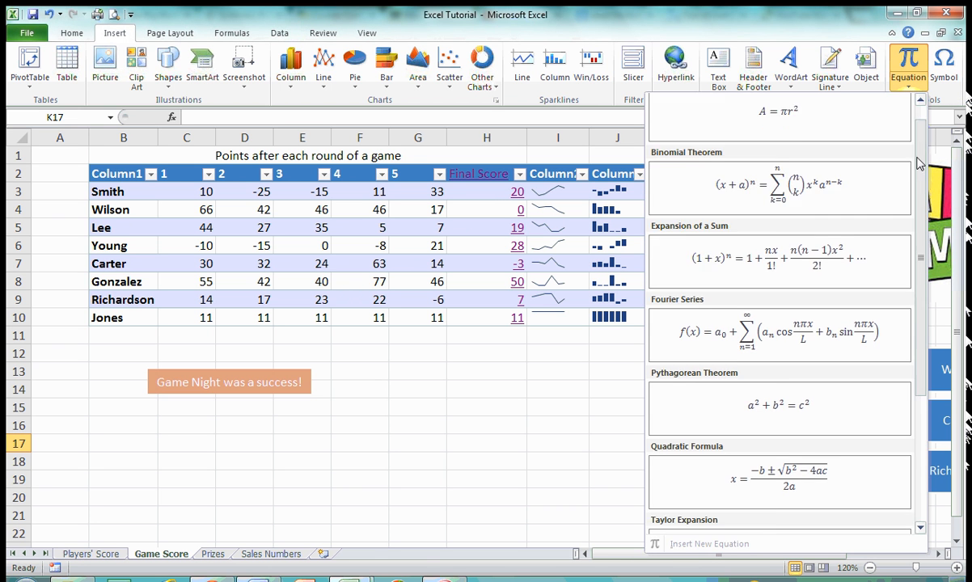
scroll(865, 275, "up", 1)
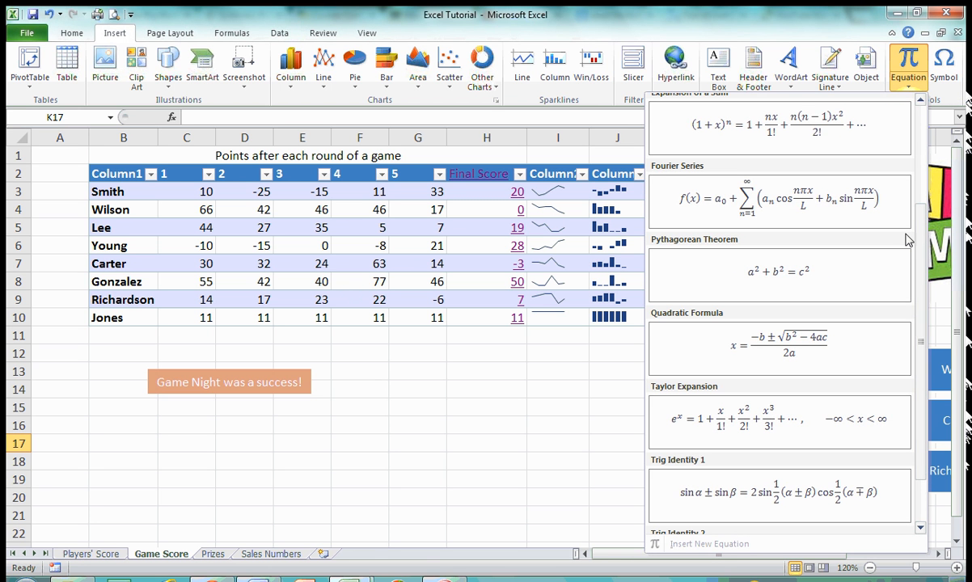
left_click(826, 280)
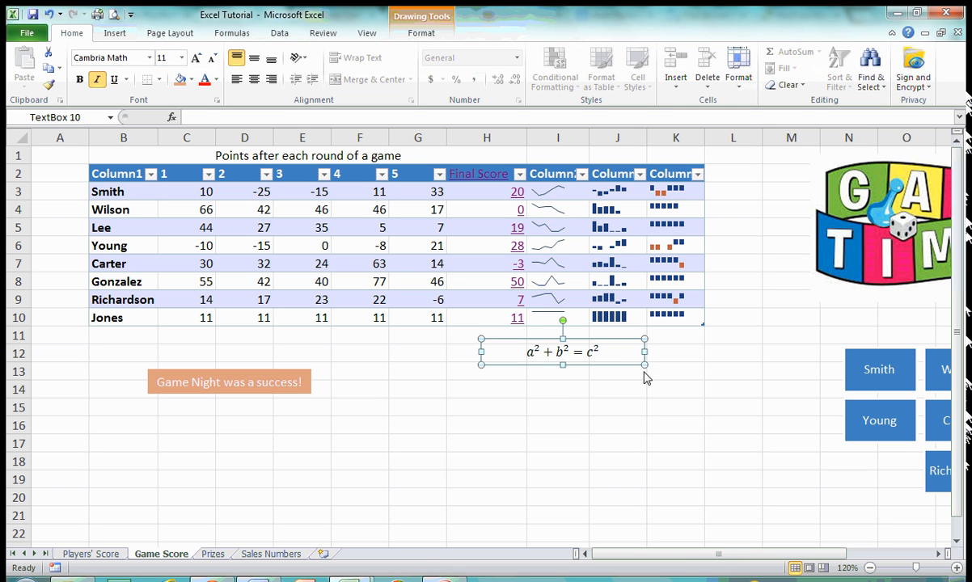
left_click_drag(564, 366, 569, 393)
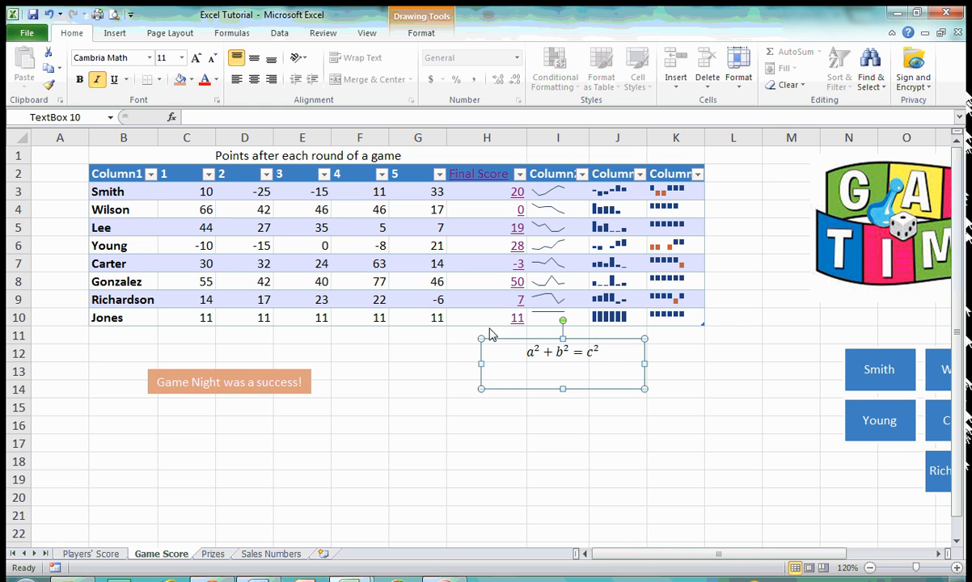
- Set the Pythagorean Theorem equation's font size to 20, and remove the equation from the sheet
left_click(215, 79)
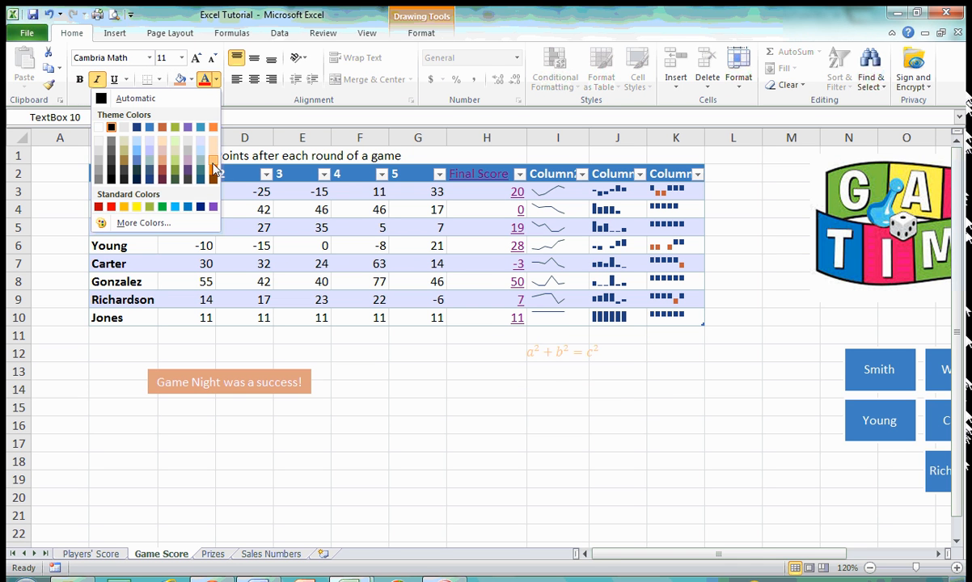
left_click(181, 57)
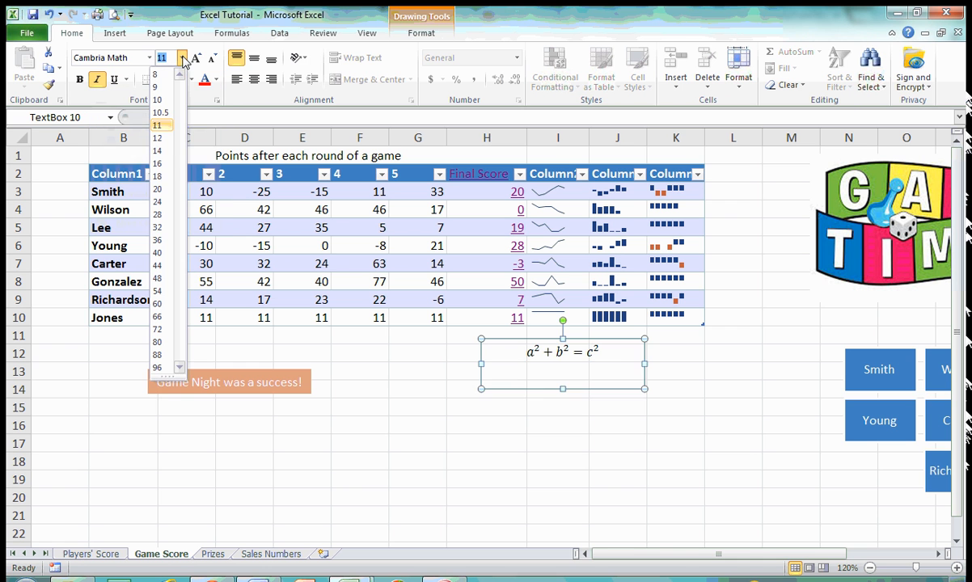
left_click(157, 188)
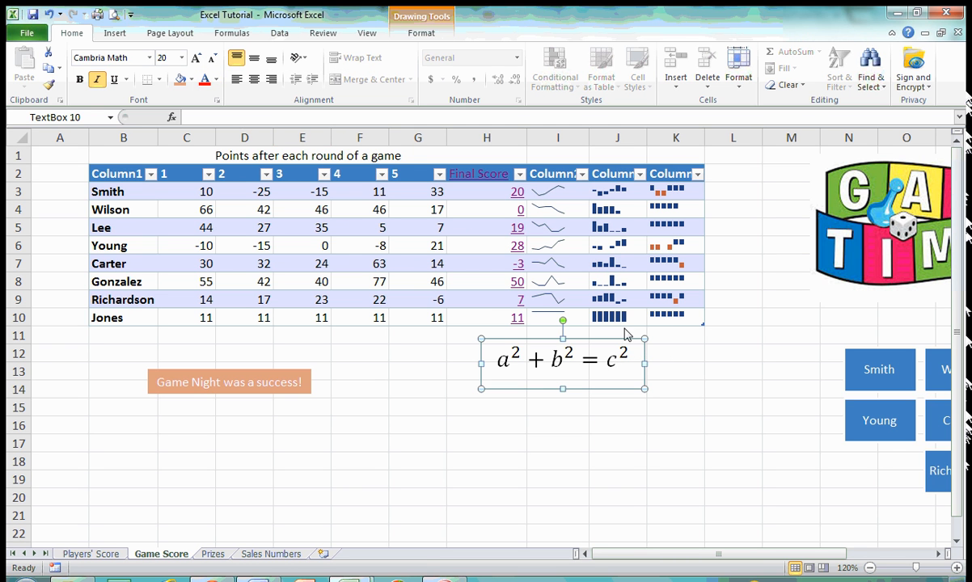
left_click(663, 443)
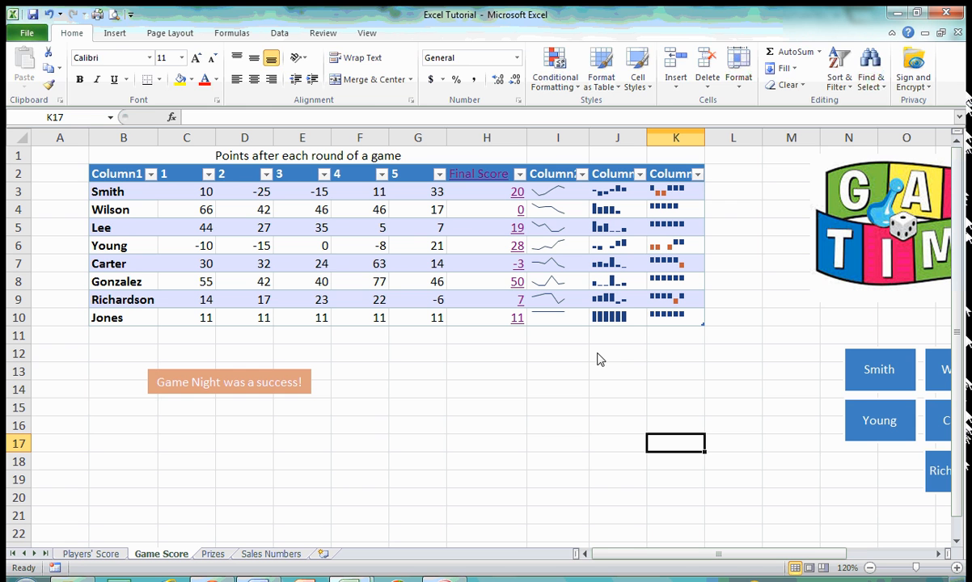
- Insert a new custom equation, move its box below the score table, and enter y=mx+b
left_click(120, 33)
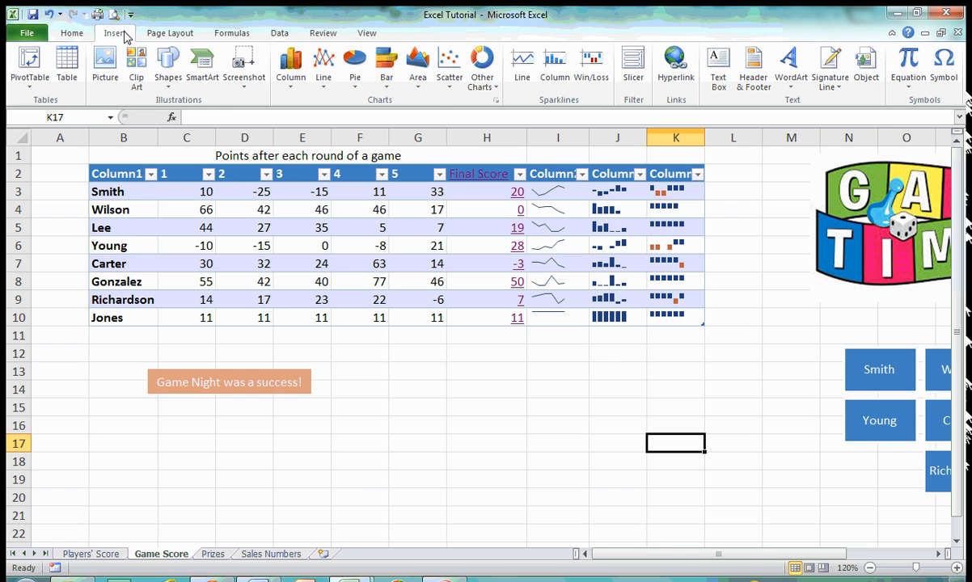
left_click(909, 65)
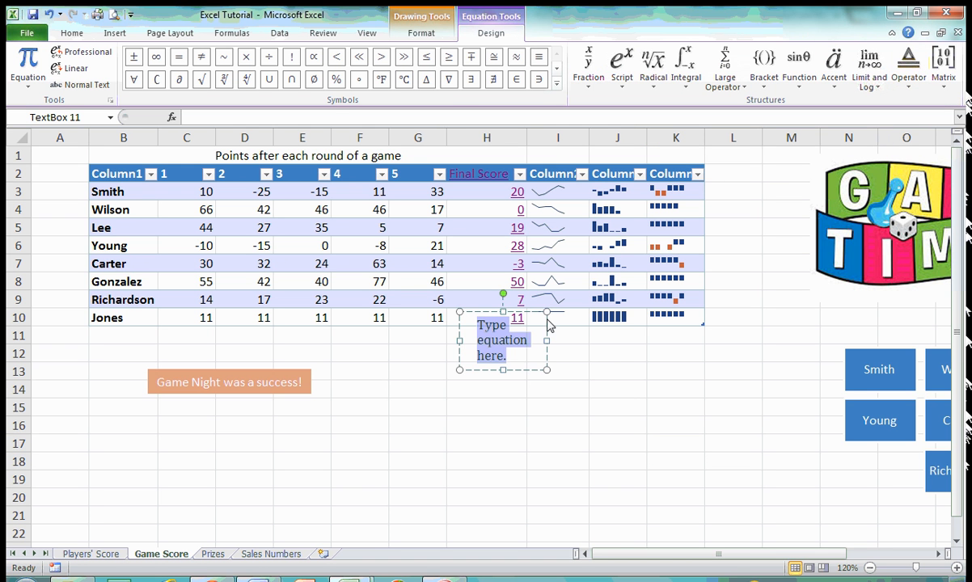
left_click_drag(543, 318, 542, 410)
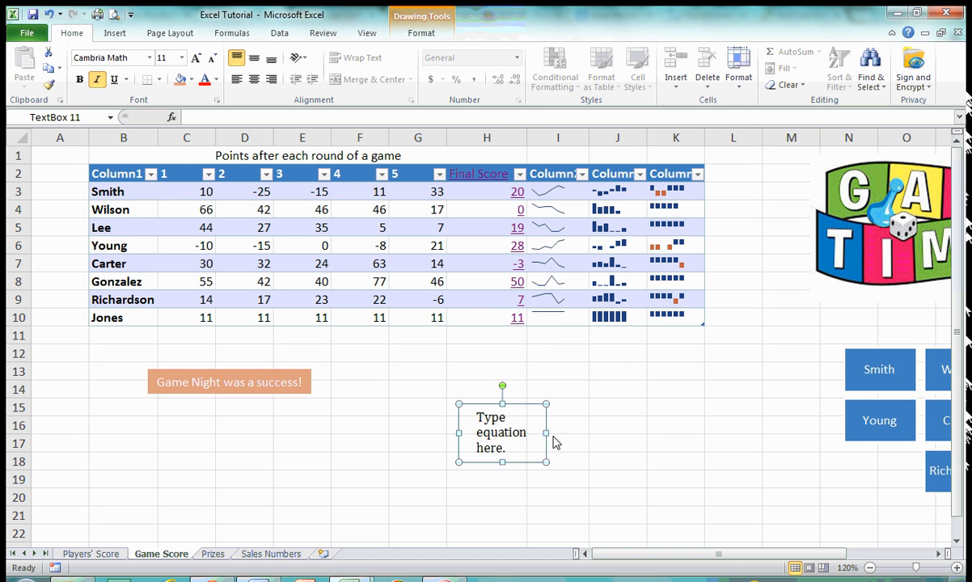
left_click(504, 453)
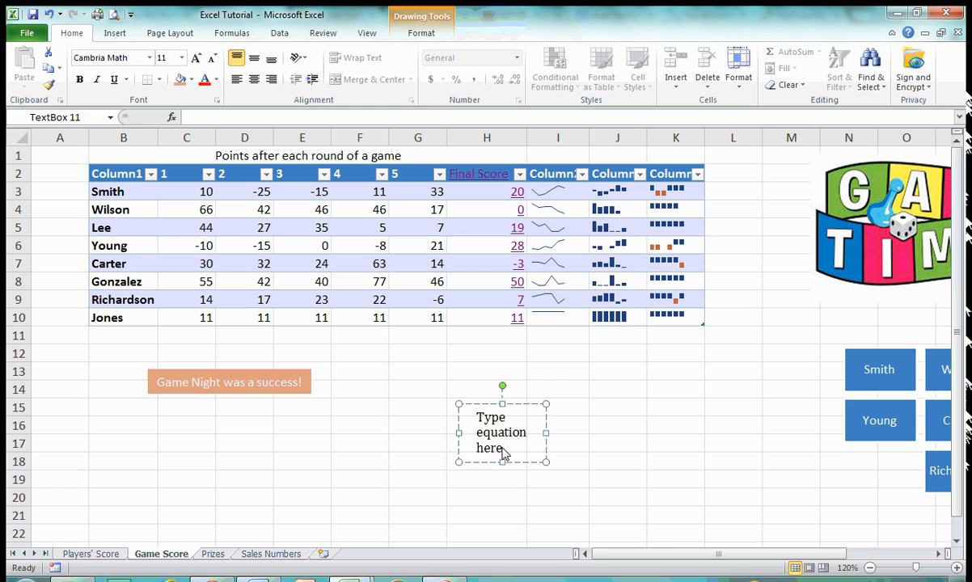
left_click(502, 449)
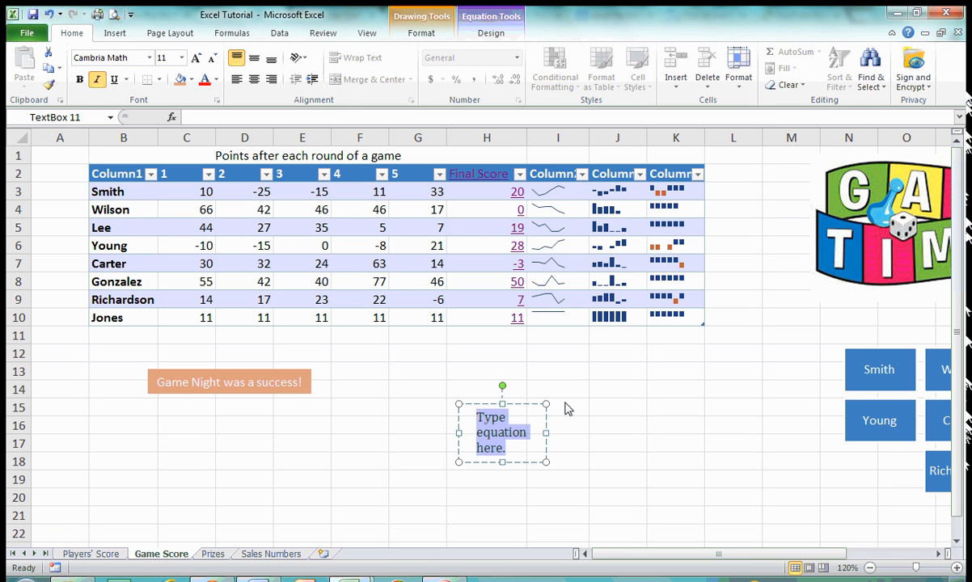
type("y")
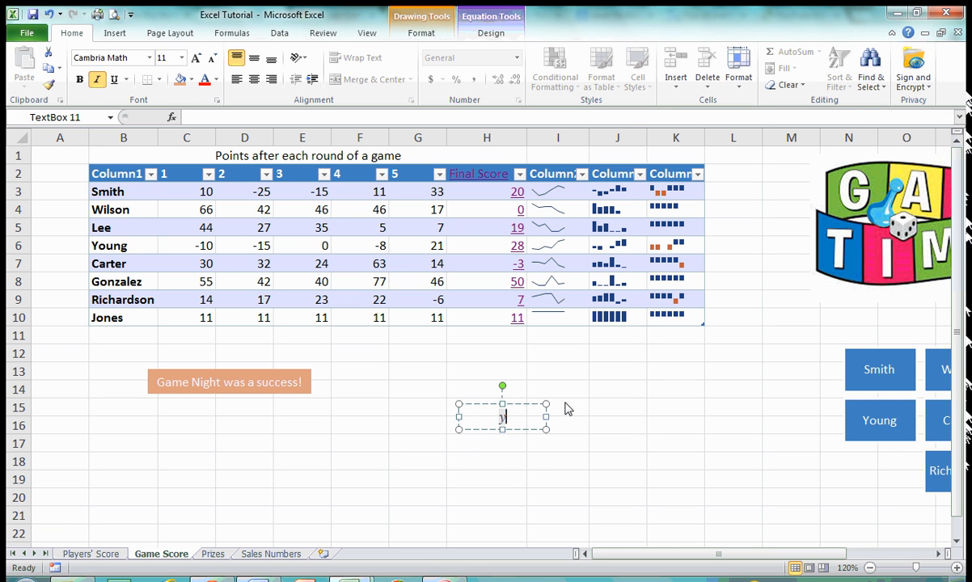
type("=mx+b")
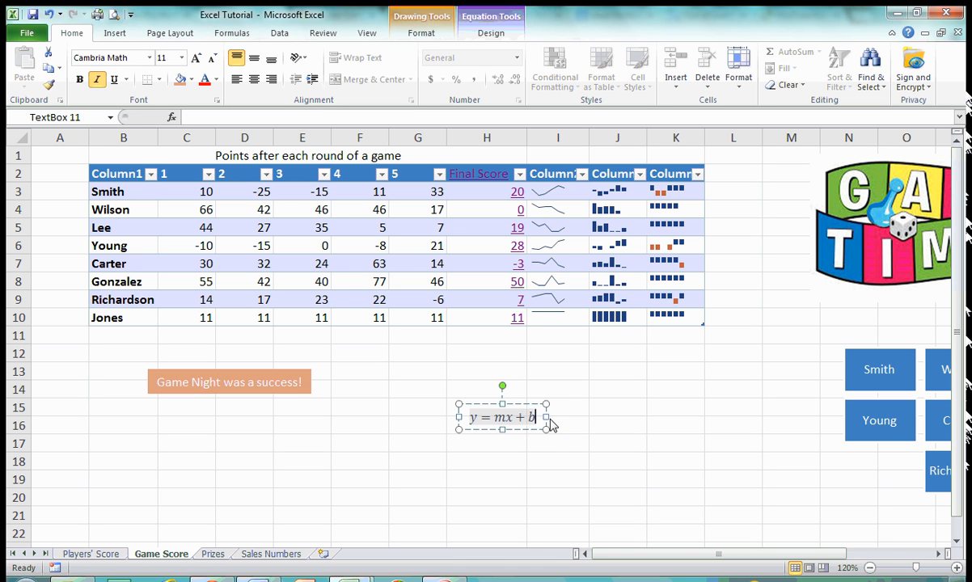
left_click(539, 412)
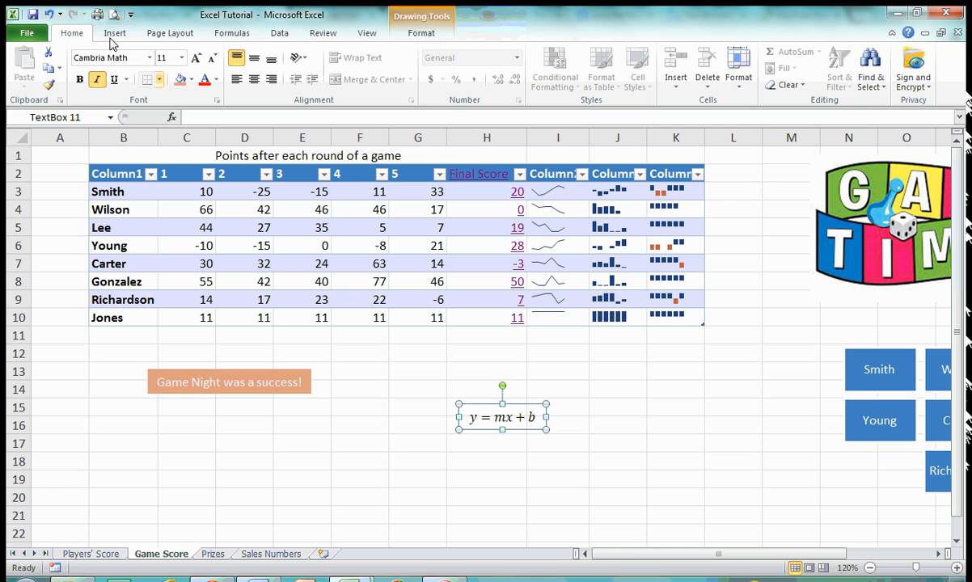
- Set the y=mx+b equation's font size to 20 and widen its box so the equation fits on one line
left_click(181, 58)
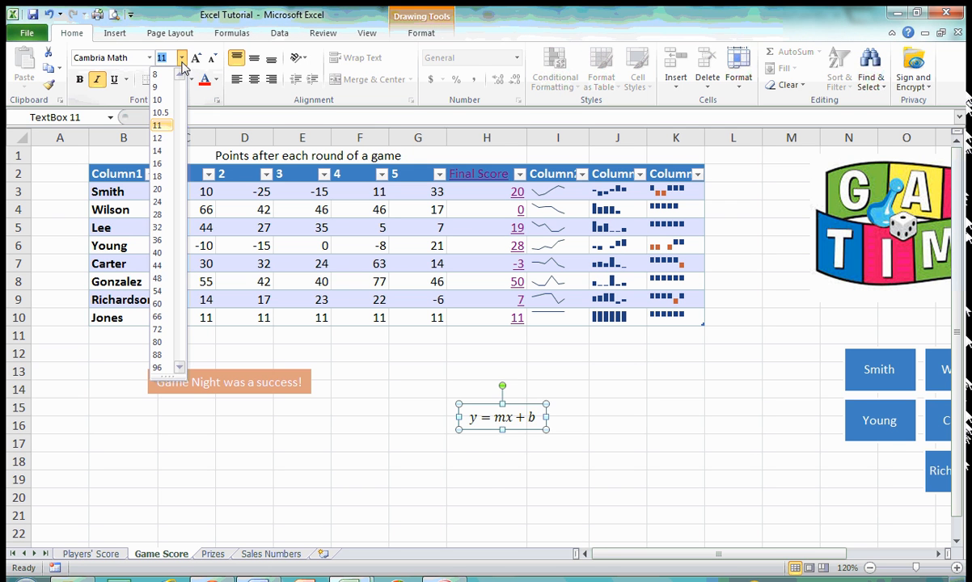
left_click(158, 188)
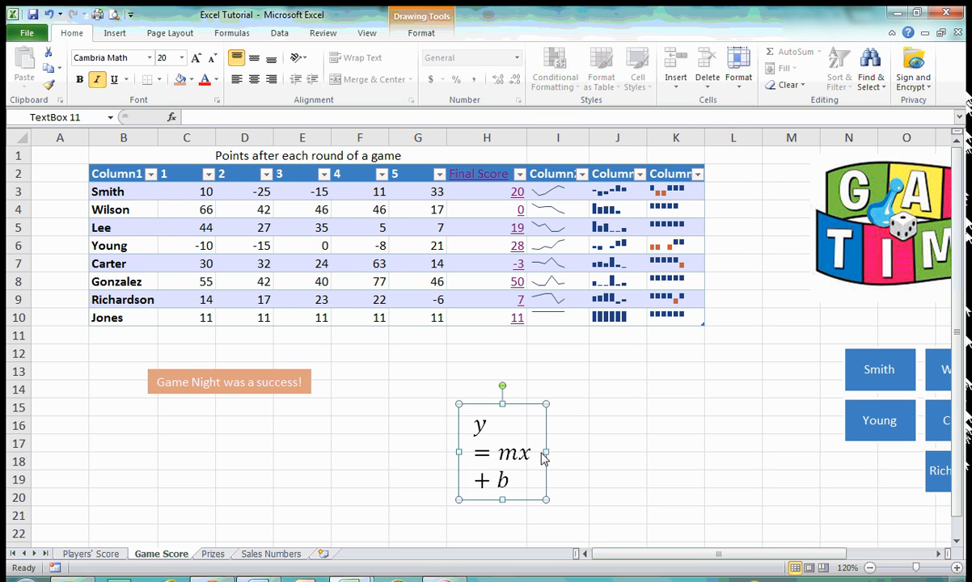
left_click_drag(546, 451, 728, 466)
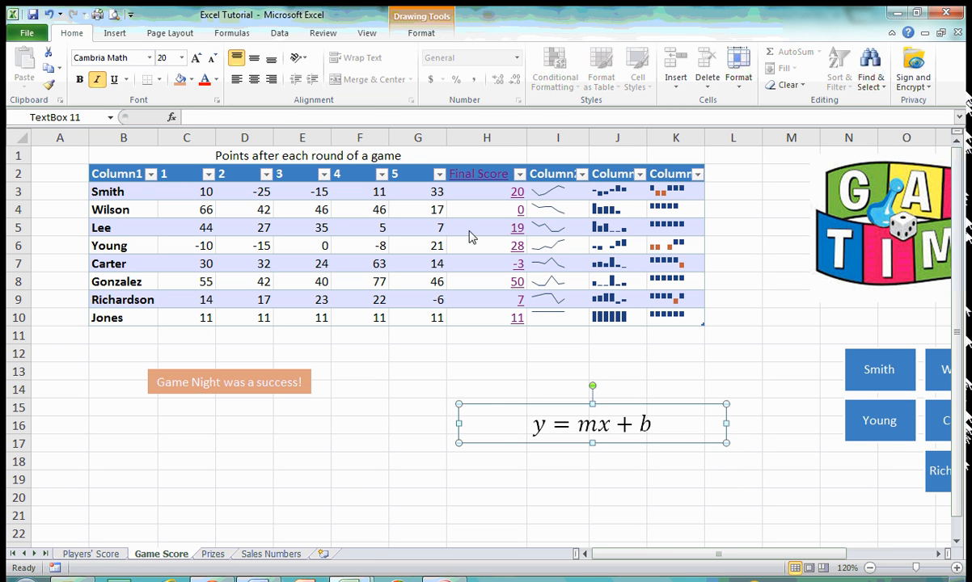
- Delete the y=mx+b equation from the sheet
left_click(115, 34)
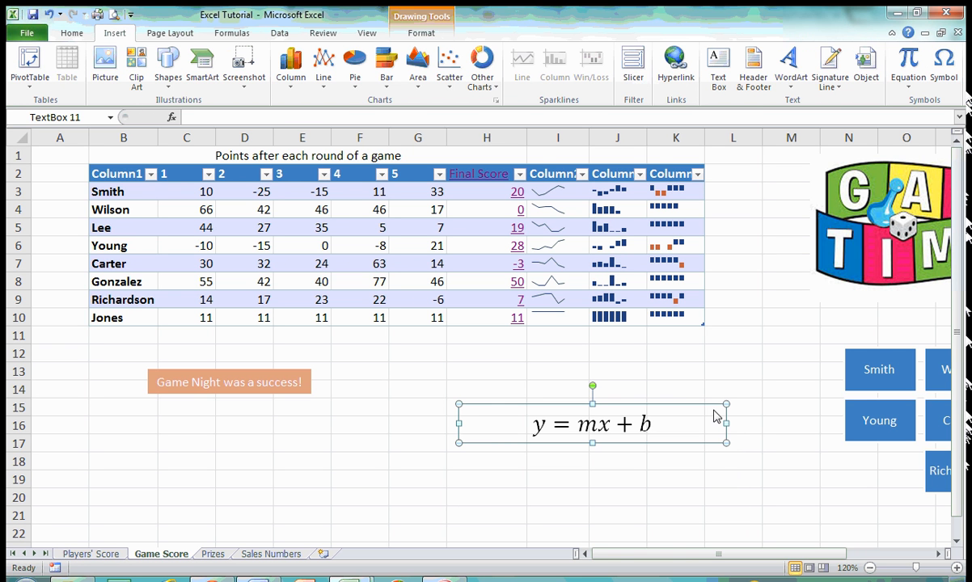
key("Delete")
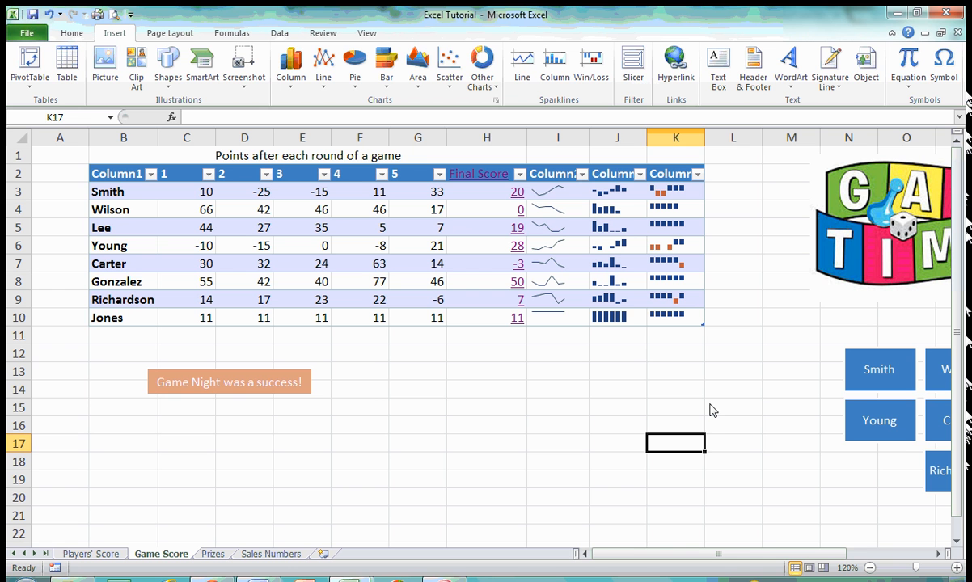
- Enter a first name in cell A3, ending it with a single é inserted from the Calibri Latin-1 Supplement symbols
left_click(71, 199)
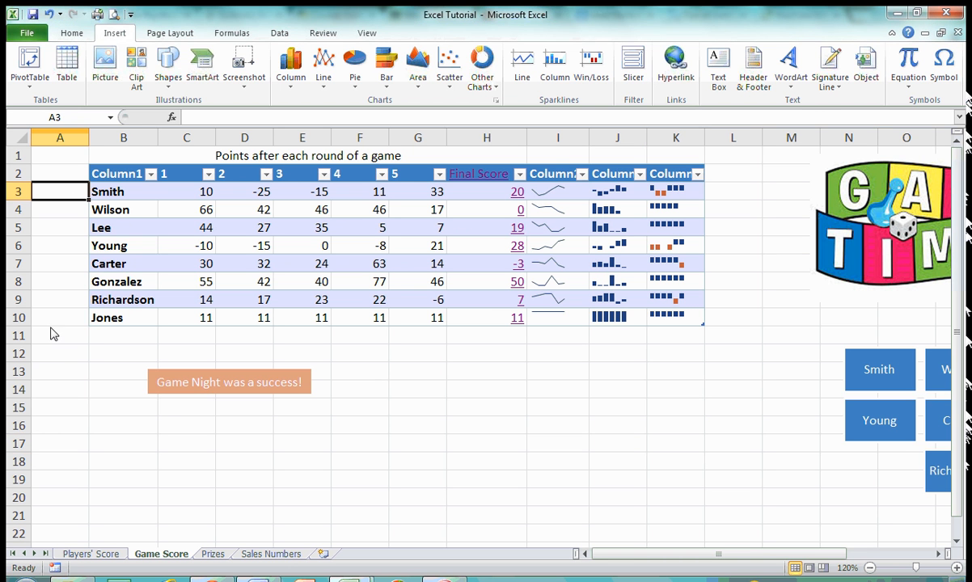
type("R")
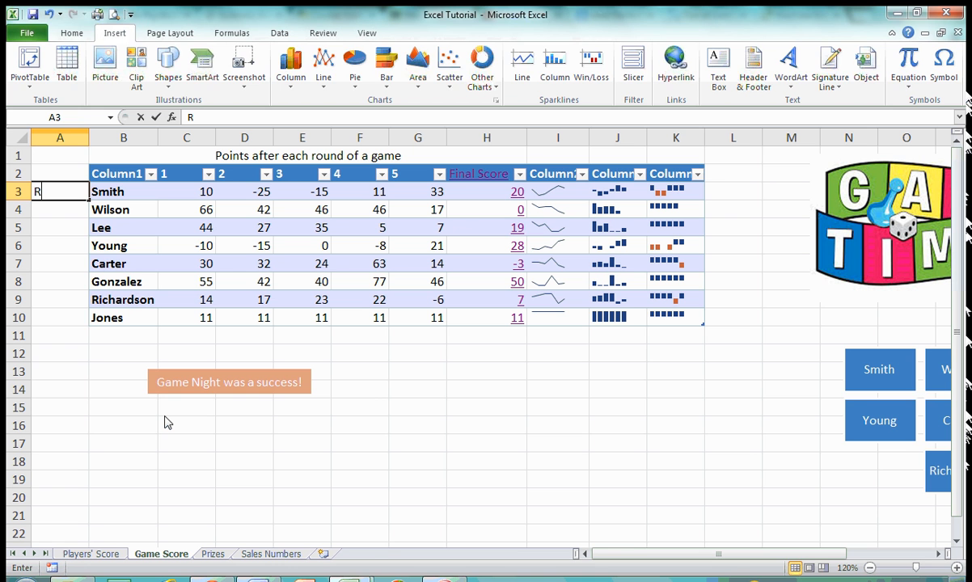
type("ne")
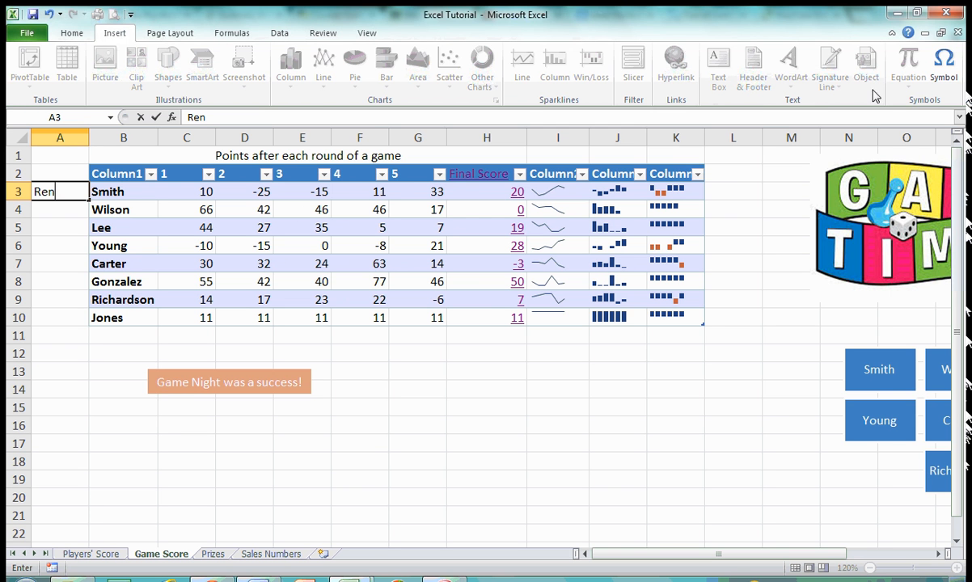
left_click(941, 66)
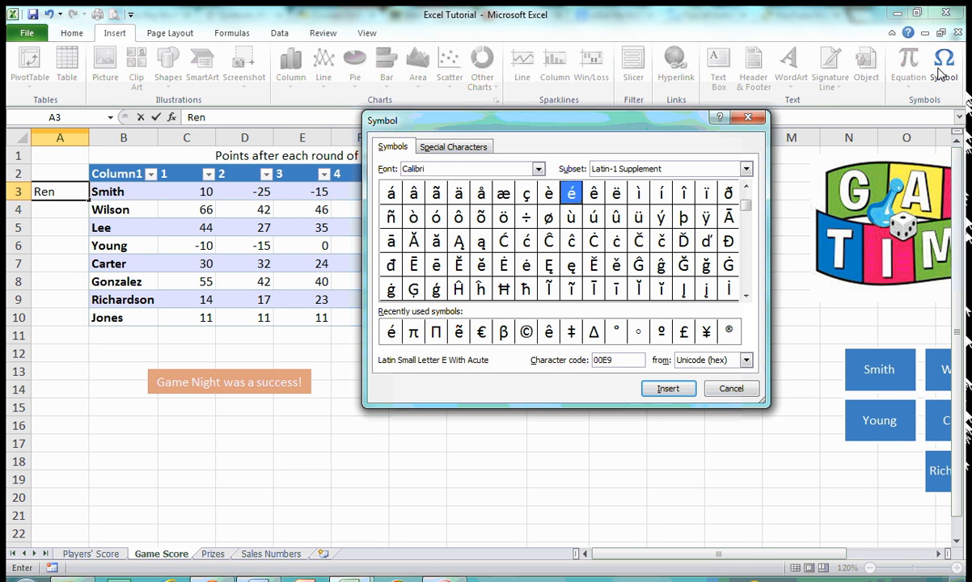
double_click(571, 194)
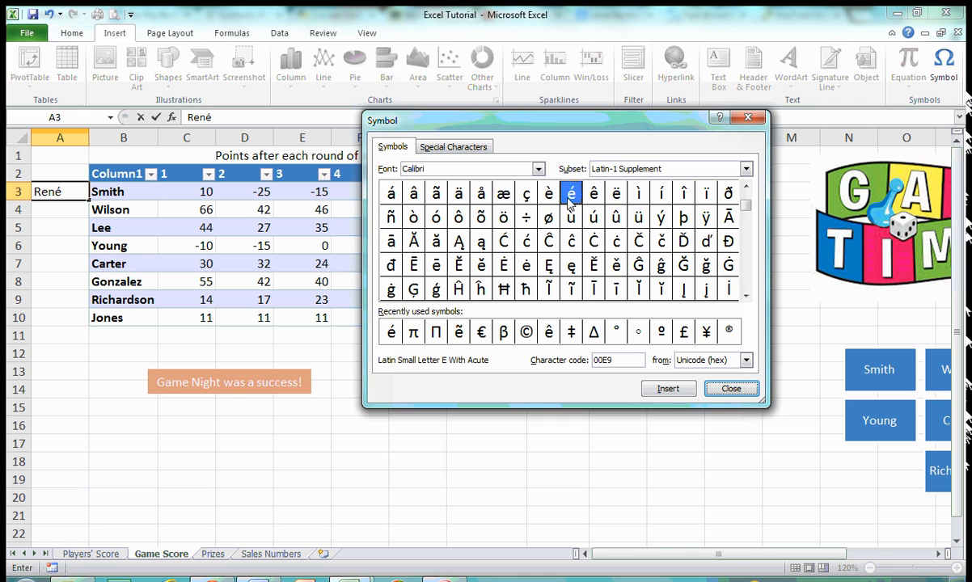
left_click(667, 390)
left_click(731, 389)
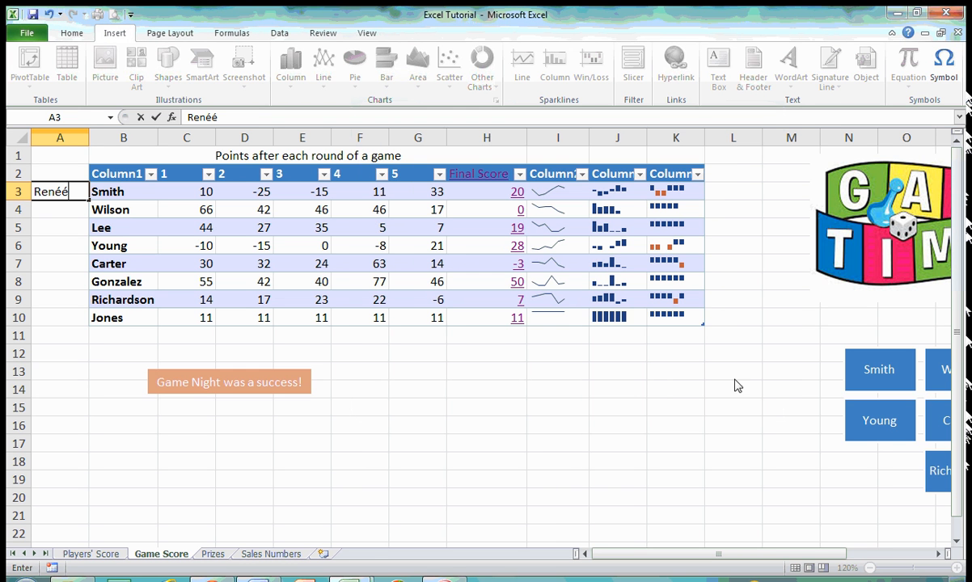
key("BackSpace")
key("Return")
left_click(604, 373)
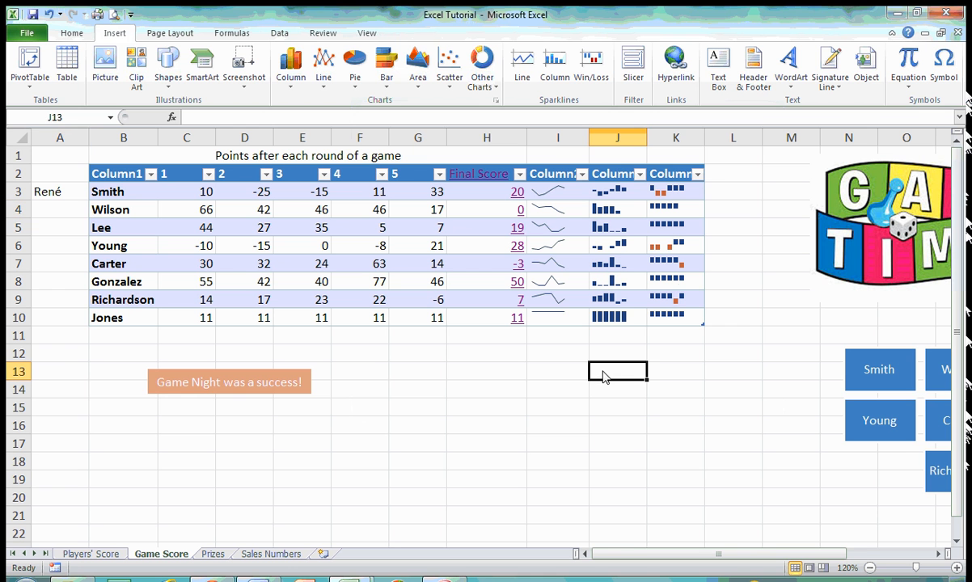